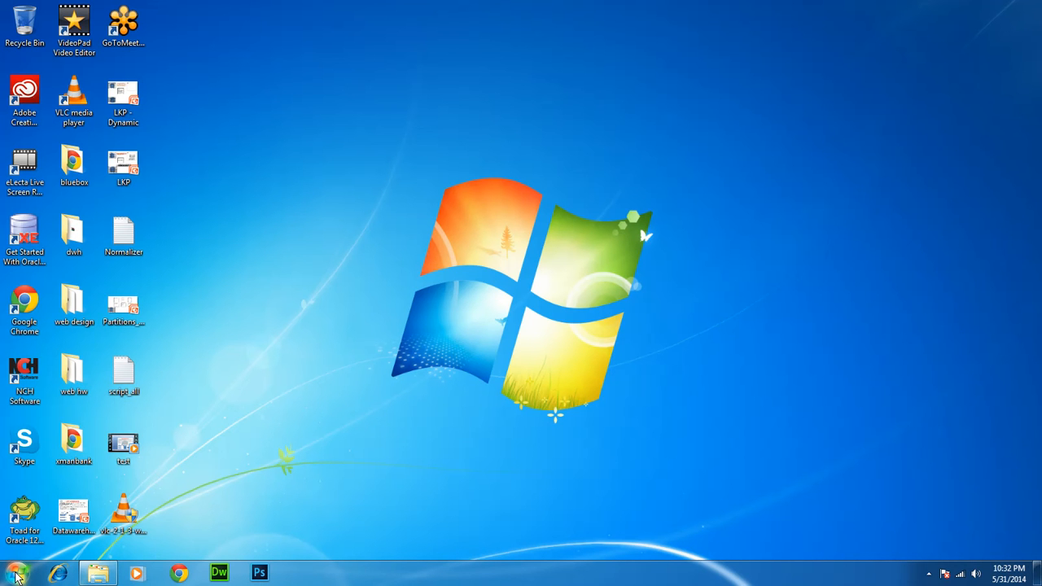
Launch the Informatica Administrator Home Page from Start > Informatica 9.1.0 > Server
click(16, 576)
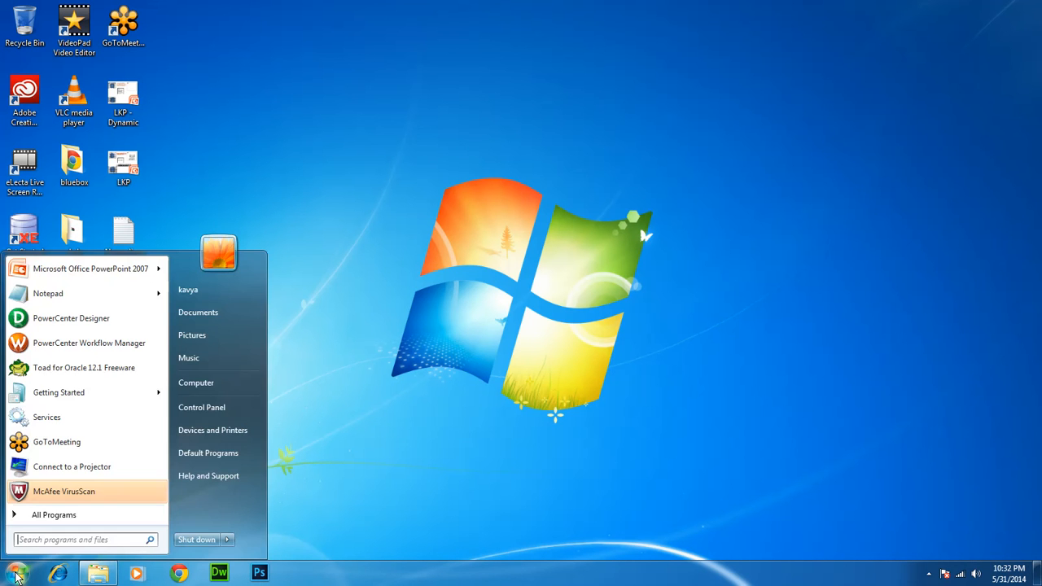
click(47, 518)
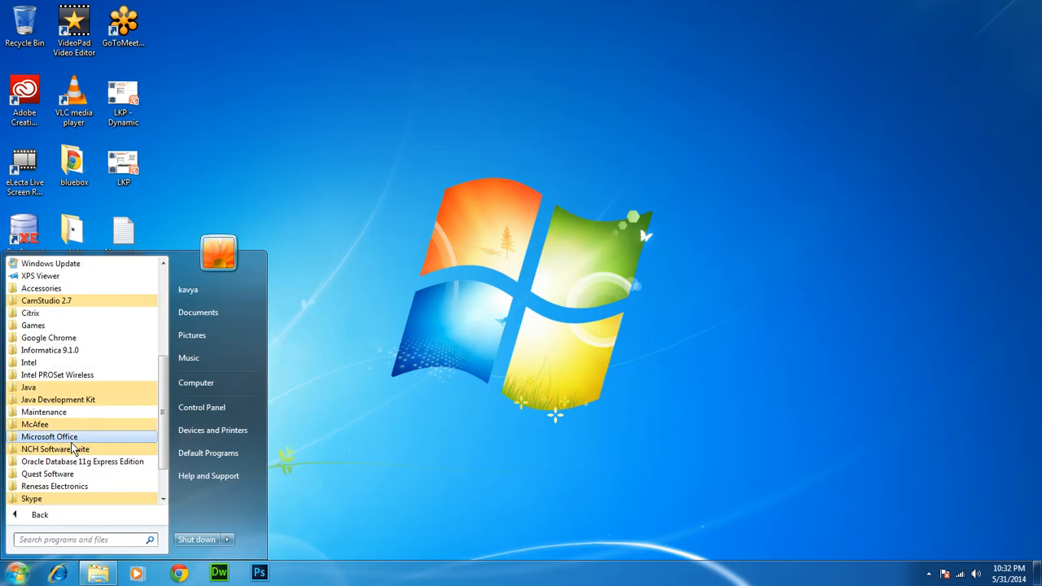
click(81, 350)
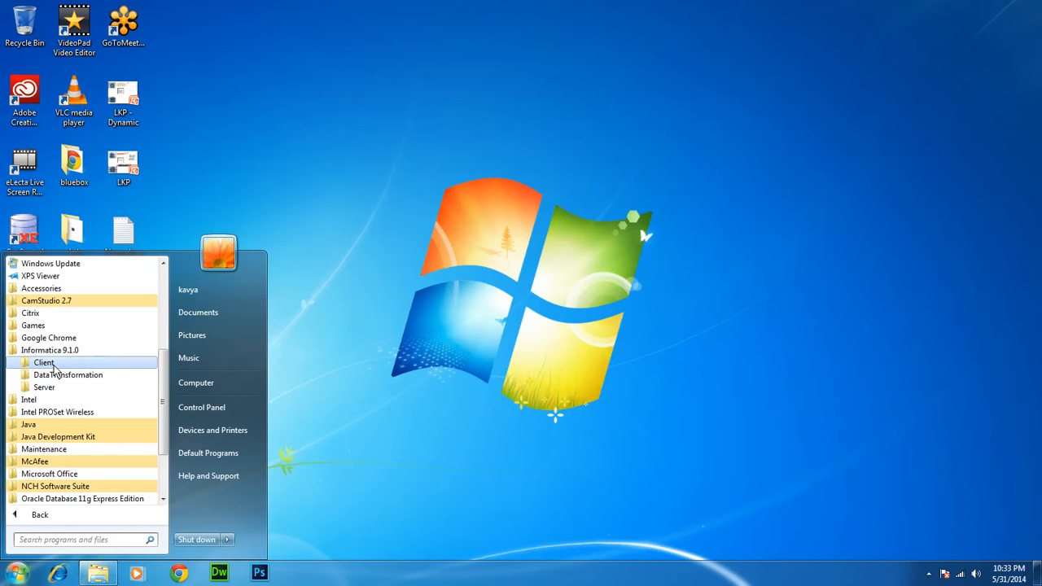
click(44, 388)
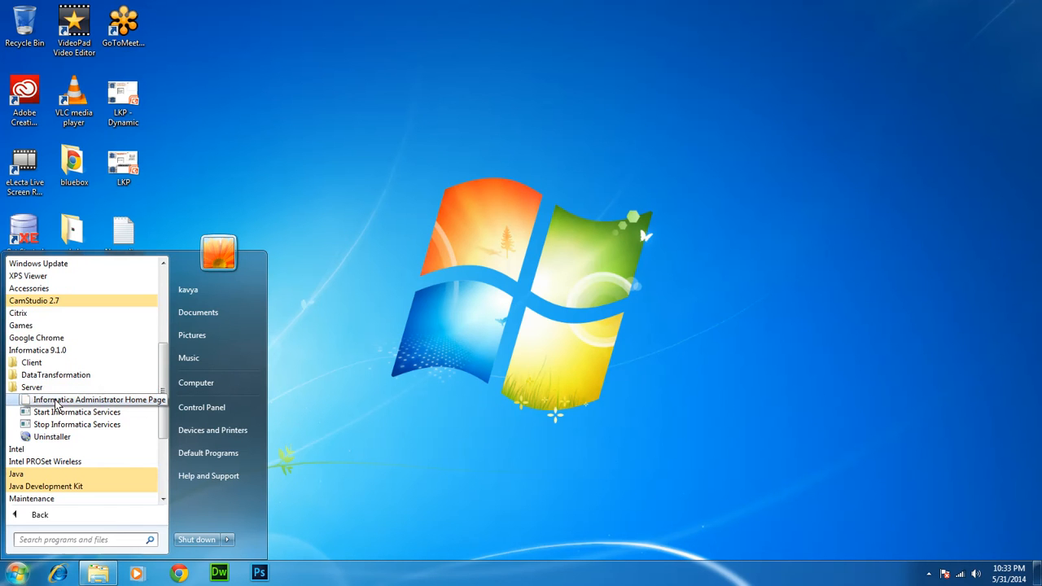
click(56, 400)
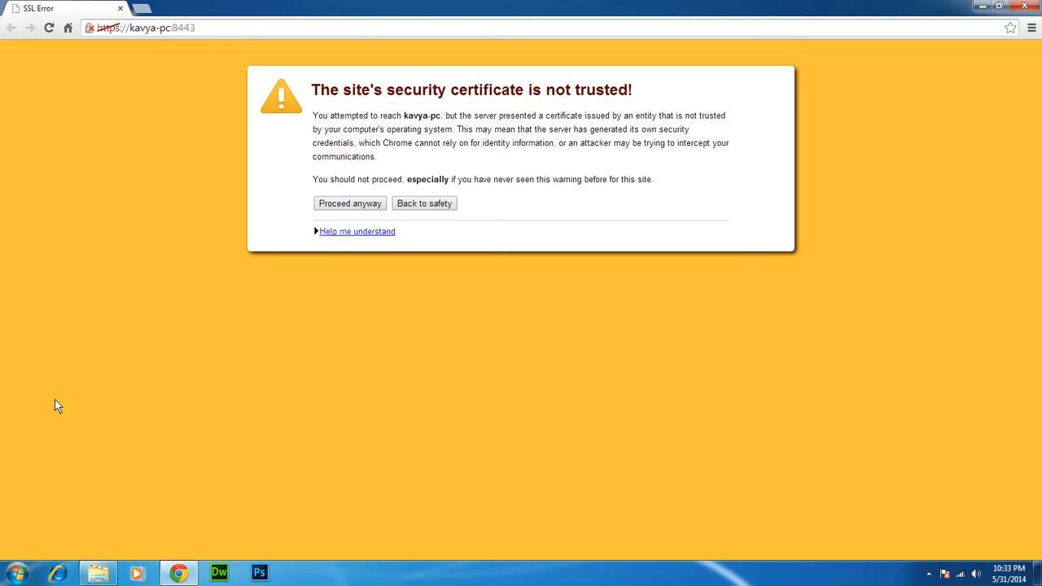
Proceed past the port 8443 certificate warning and log in with the autofilled credentials
click(331, 209)
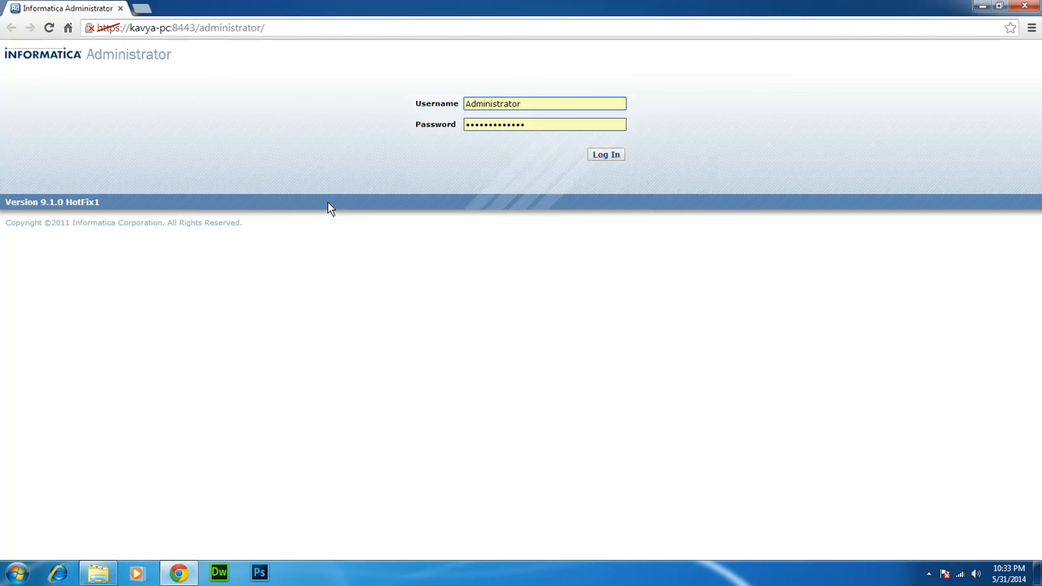
click(604, 156)
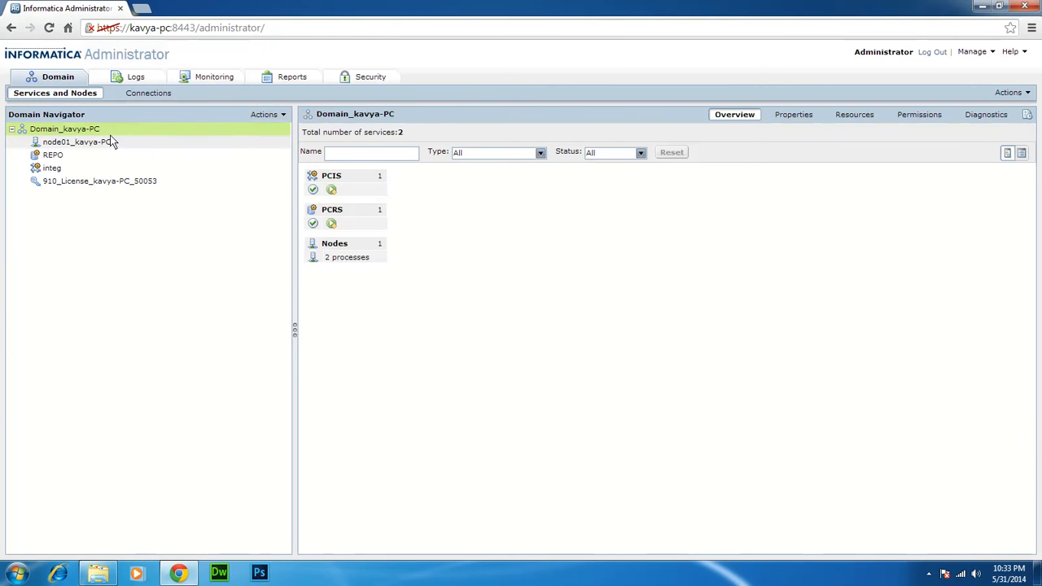
right_click(63, 134)
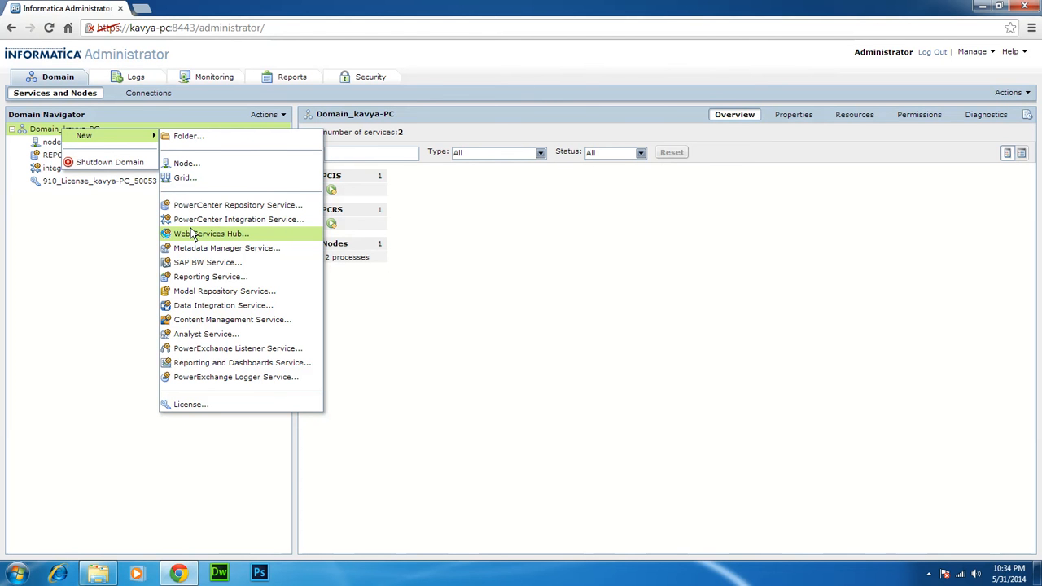
click(57, 219)
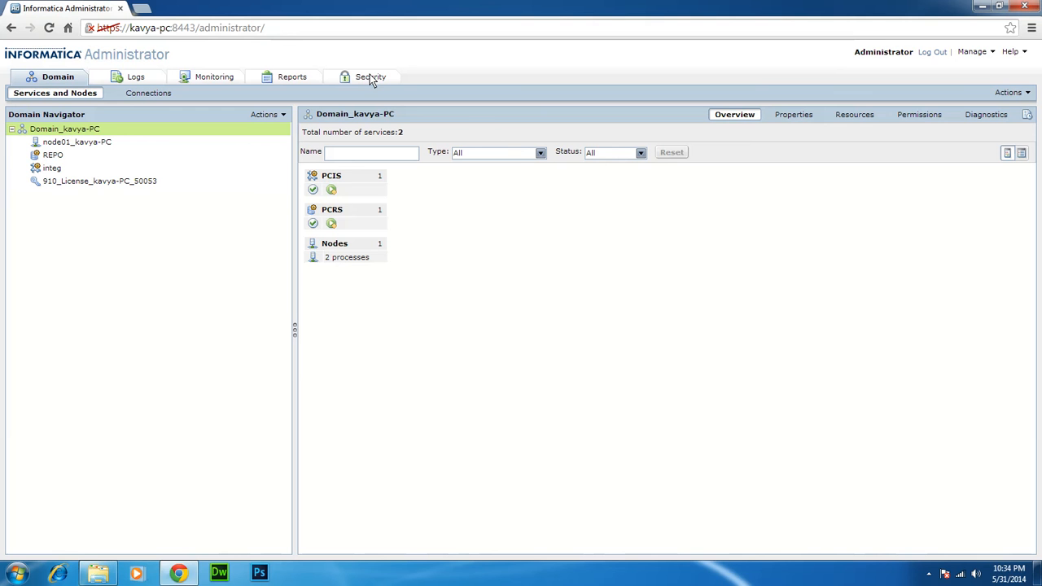
Review the REPO and integ service details in the Domain Navigator
click(53, 161)
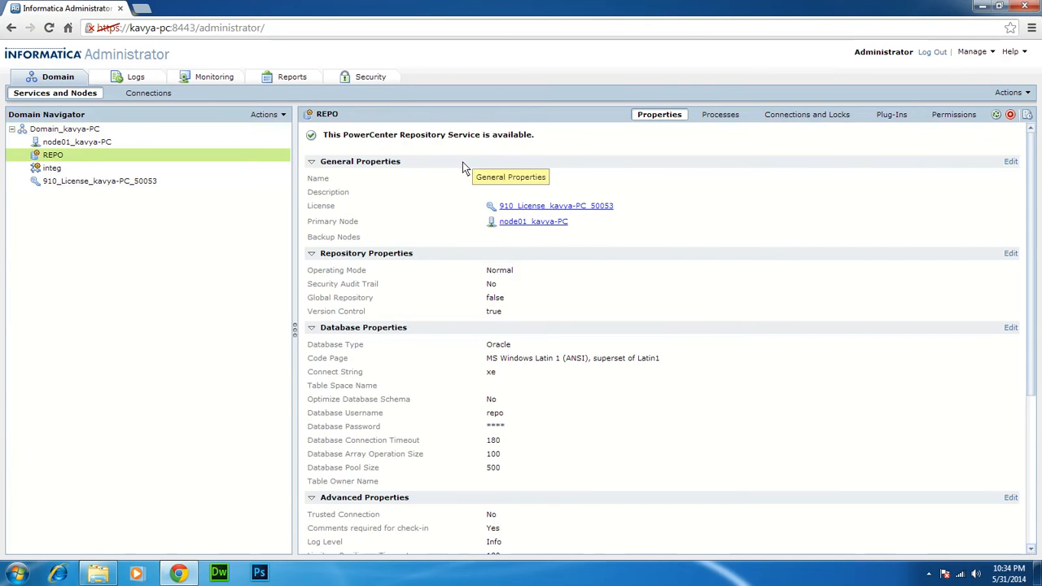
click(68, 170)
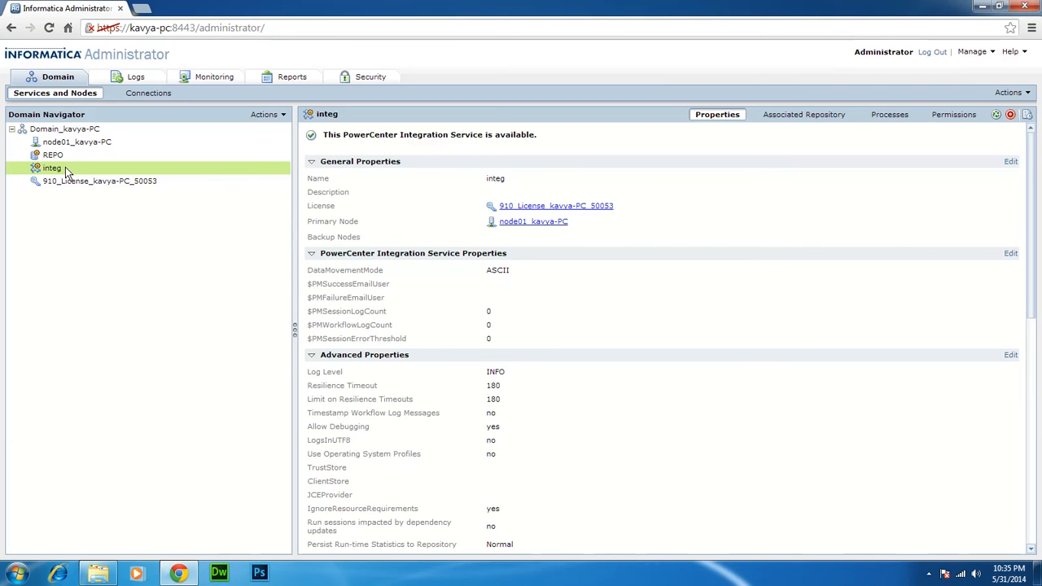
click(53, 154)
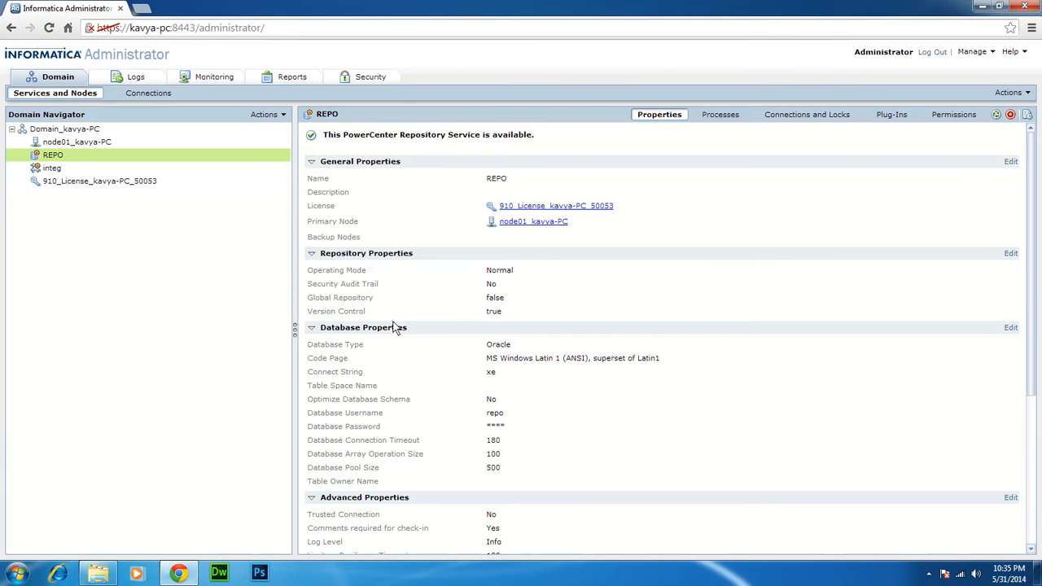
Check integ's Associated Repository tab, then close the browser
mouse_move(42, 174)
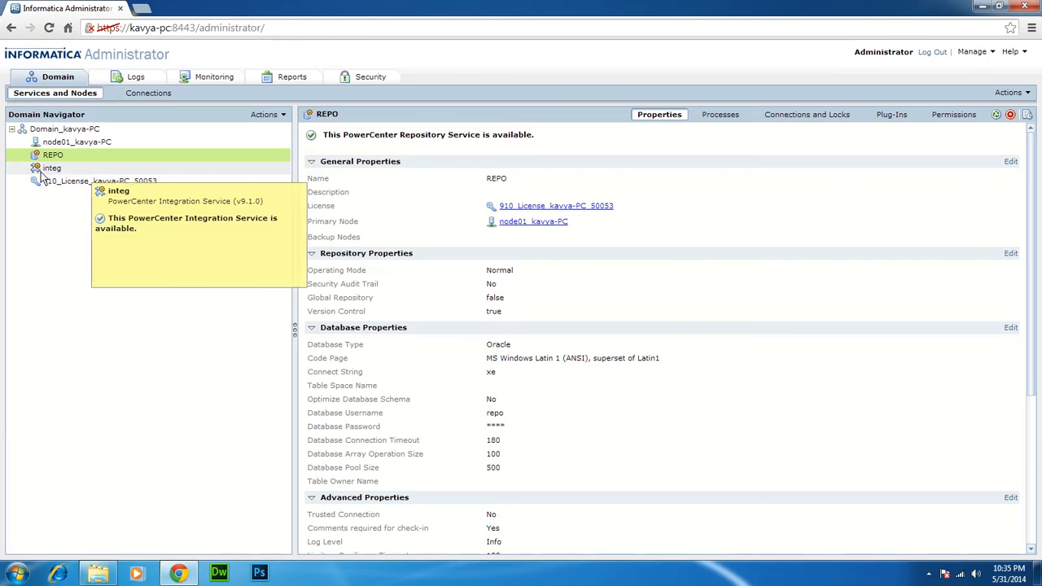
click(42, 171)
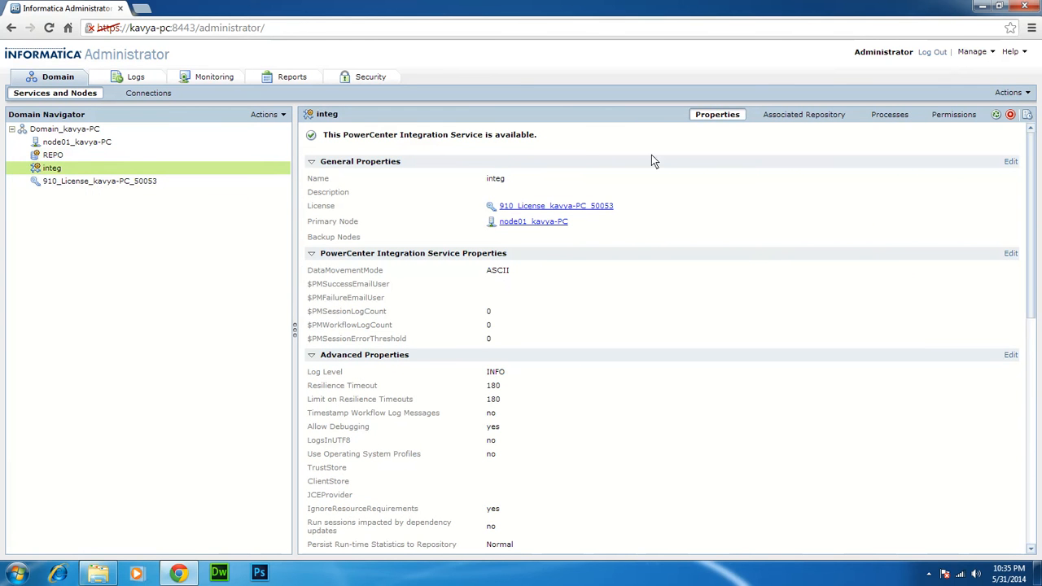
click(776, 115)
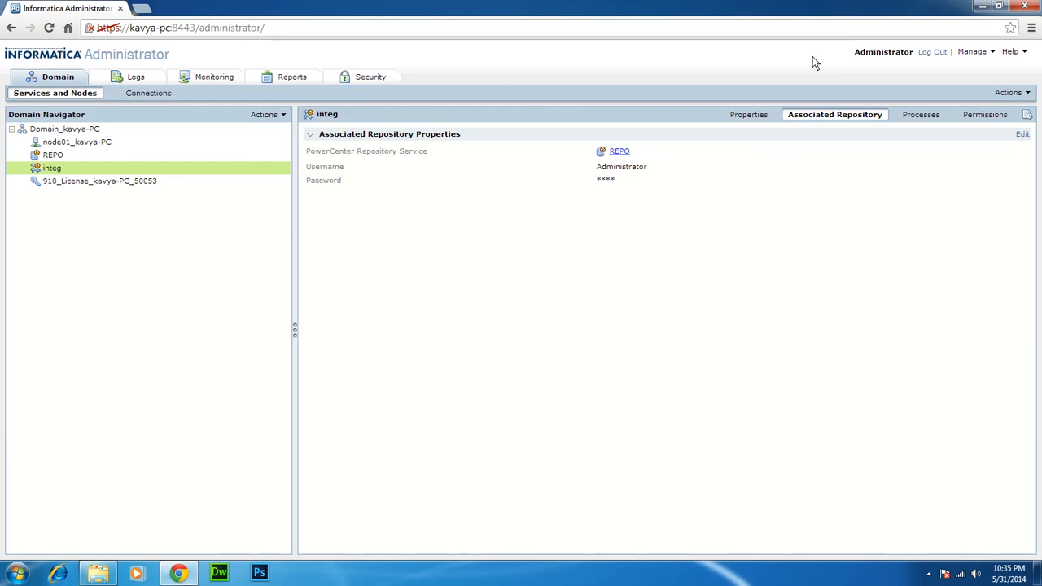
click(1027, 6)
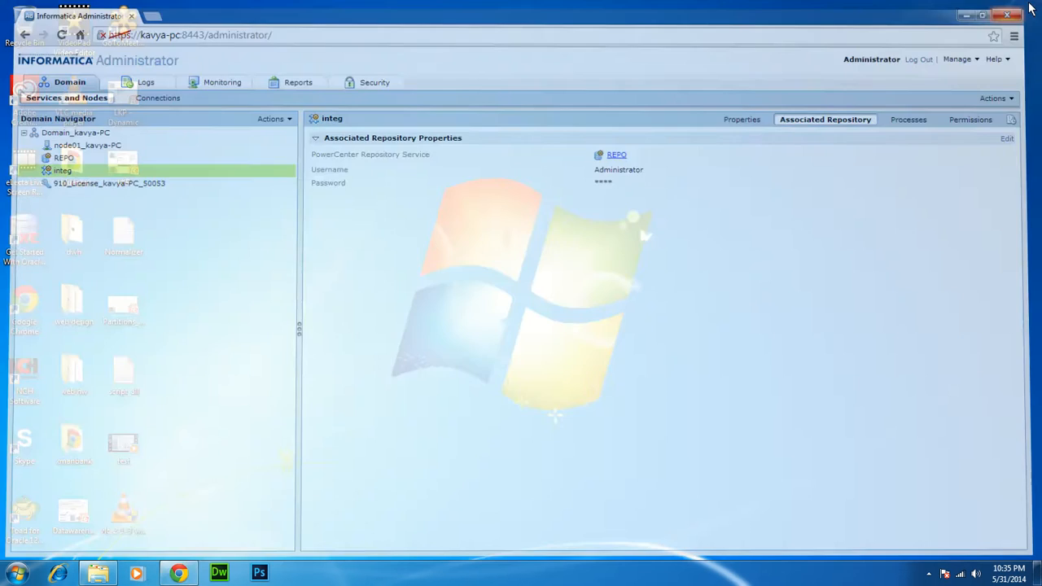
Launch PowerCenter Repository Manager from Informatica 9.1.0 > Client > PowerCenter Client
click(17, 572)
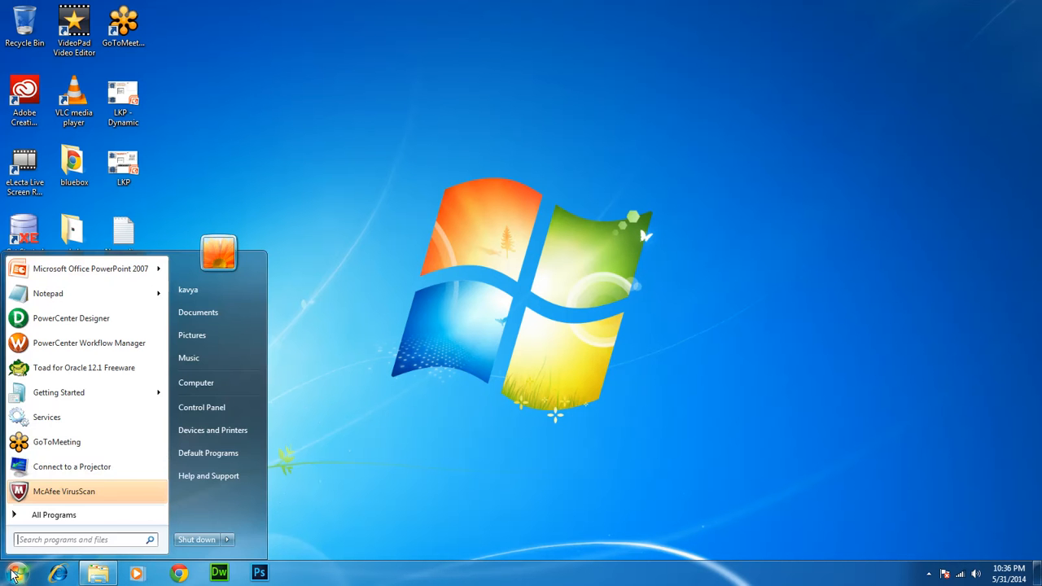
click(44, 520)
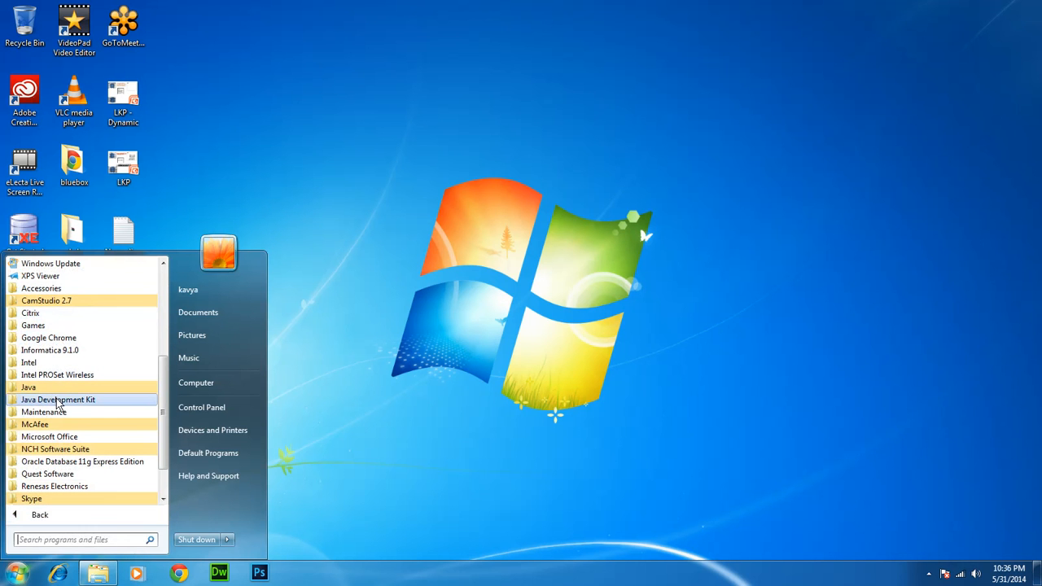
click(65, 351)
click(52, 363)
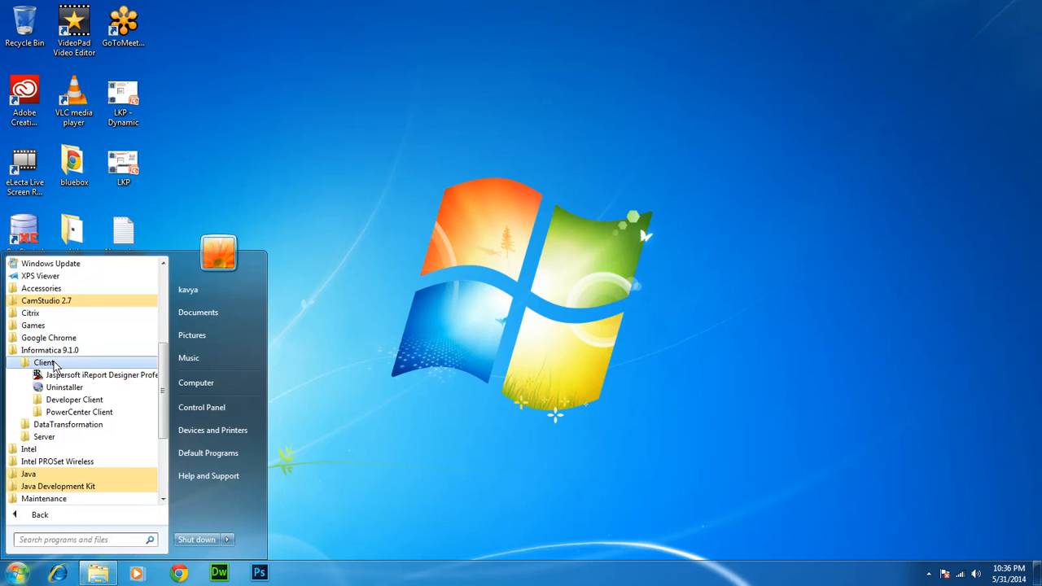
click(52, 412)
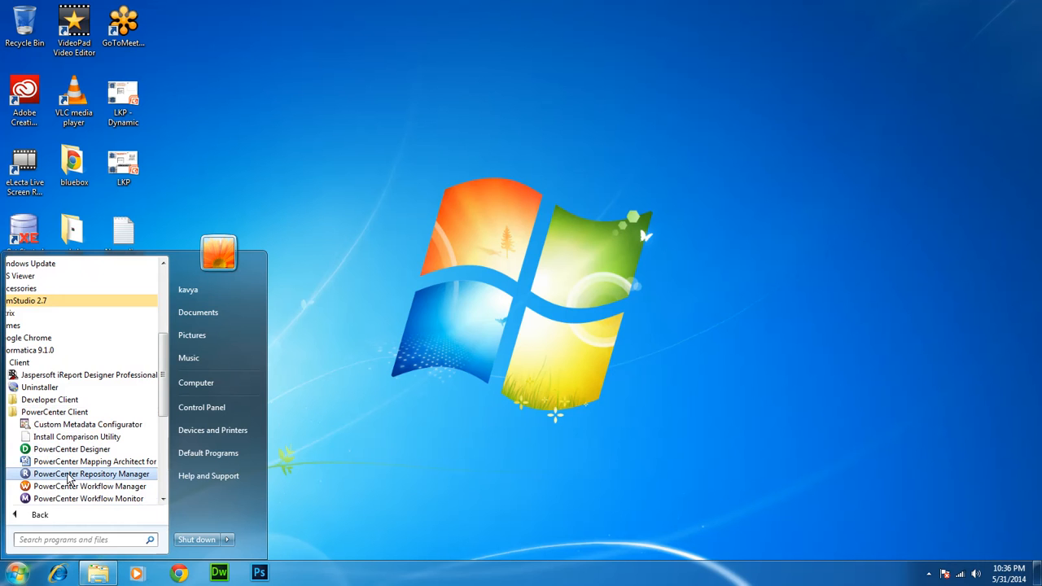
click(91, 474)
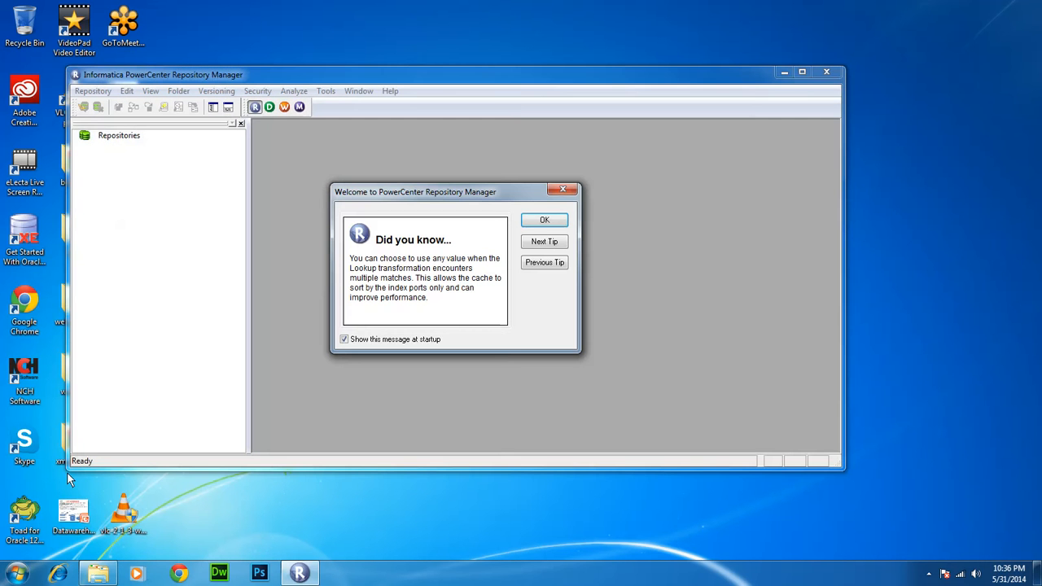
Dismiss the tip, maximize Repository Manager, show the Output window, and start Designer
click(541, 221)
double_click(420, 74)
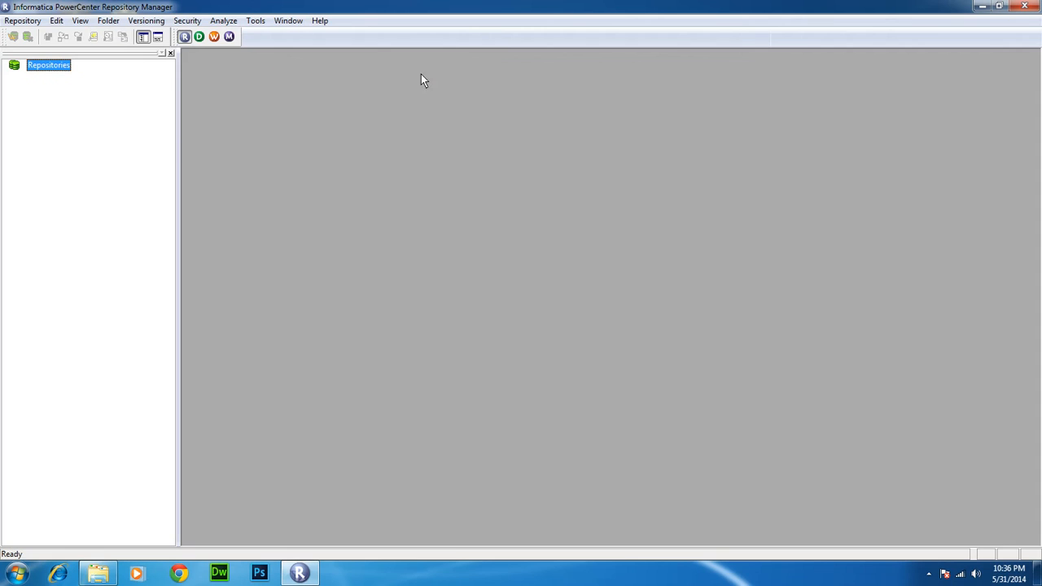
click(159, 38)
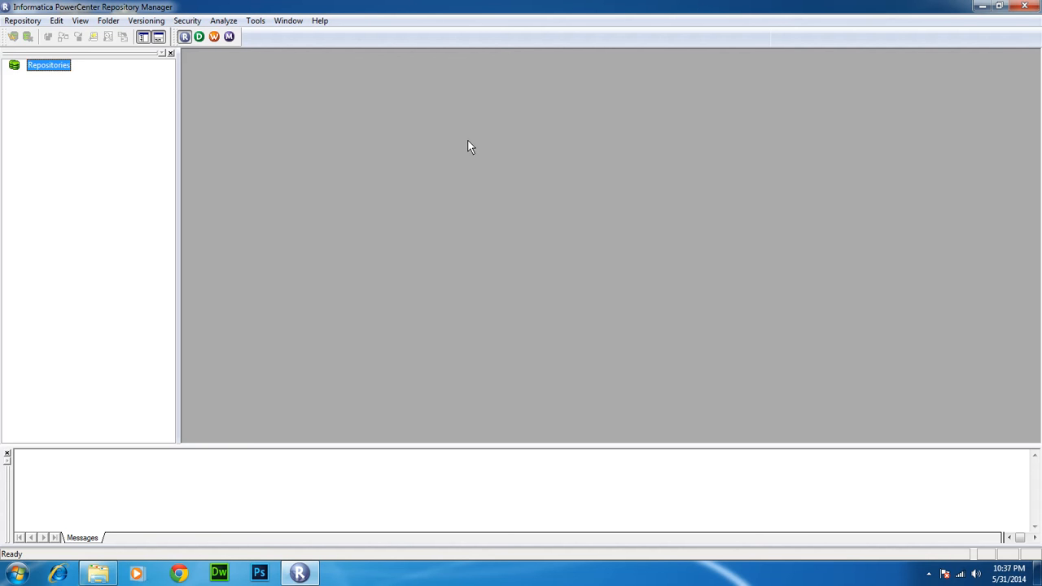
click(201, 36)
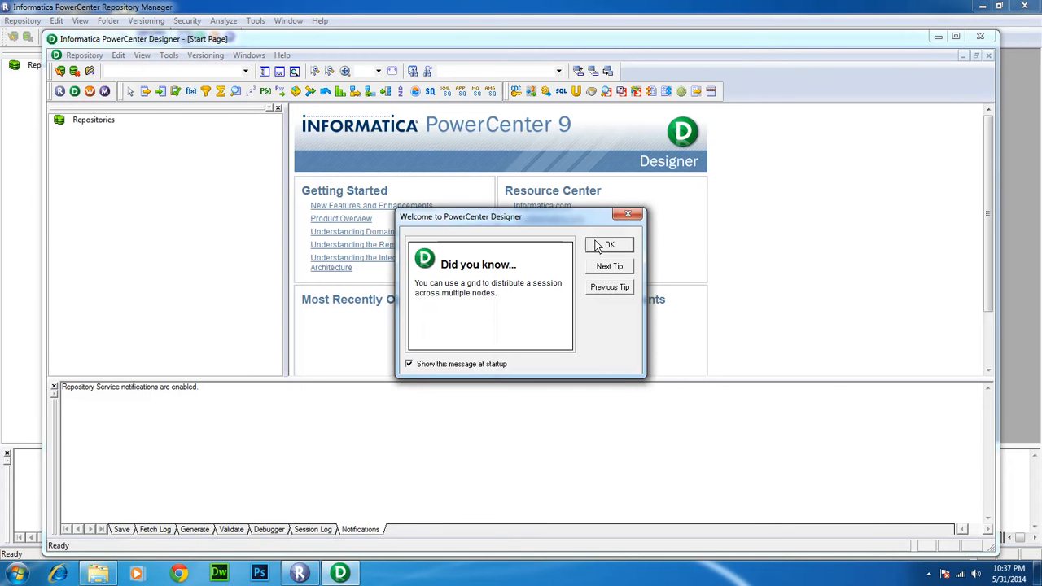
Dismiss Designer's 'Did you know' tip and close Designer
click(608, 246)
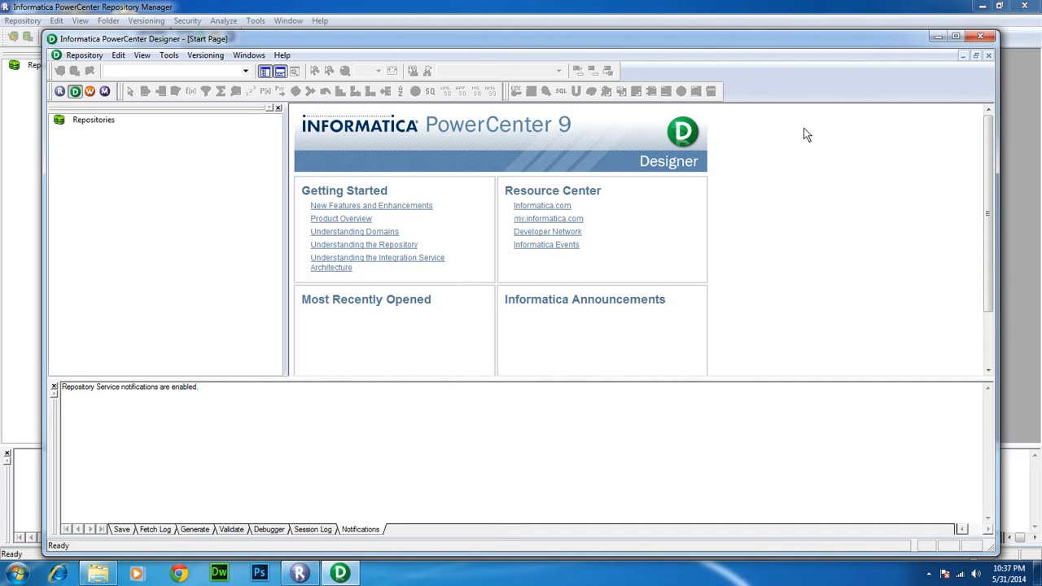
click(979, 38)
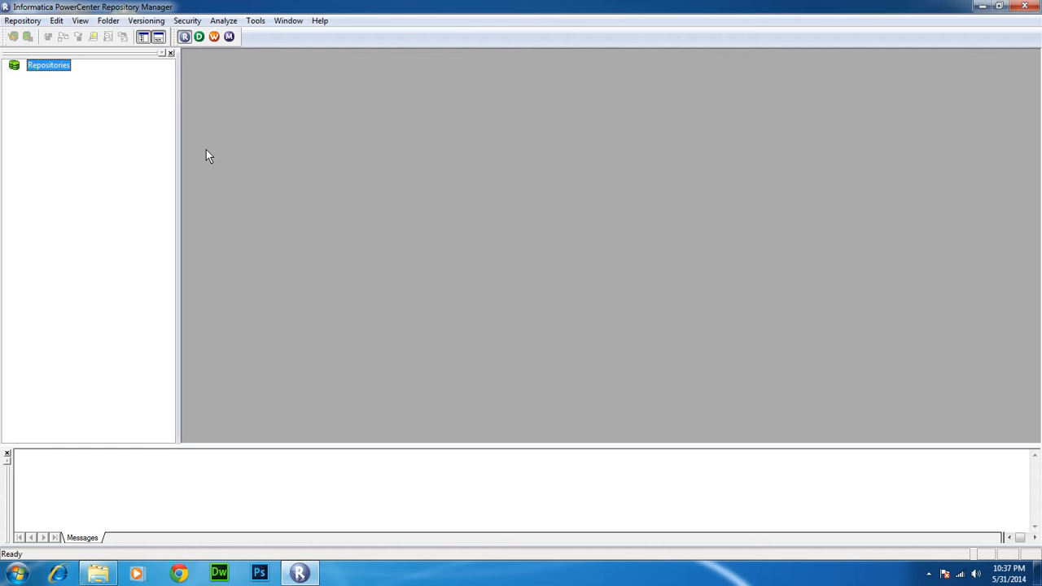
Open Configure Domains and view the domain's edit settings, cancelling without changes
click(25, 22)
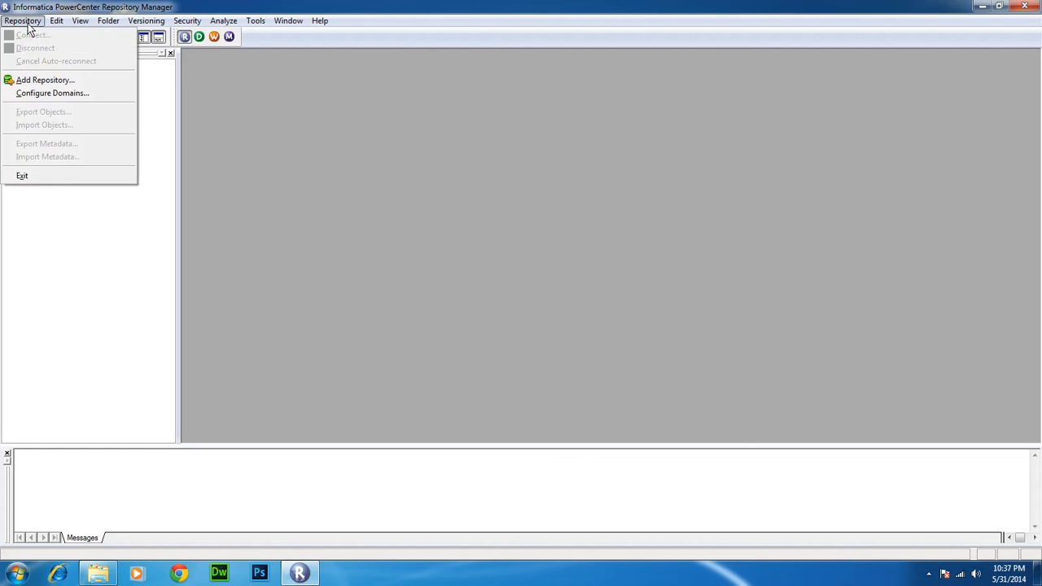
click(29, 95)
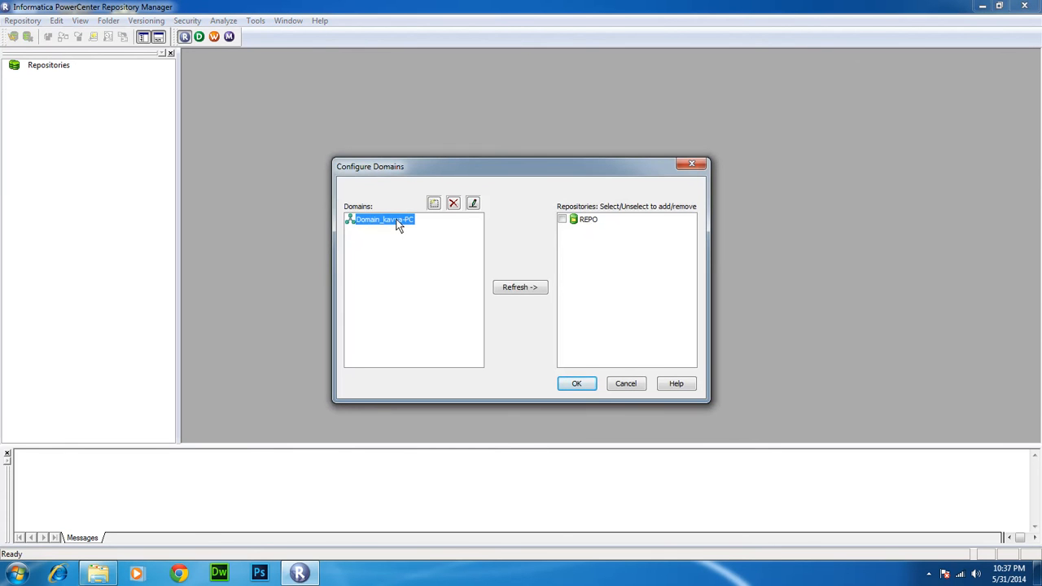
click(473, 203)
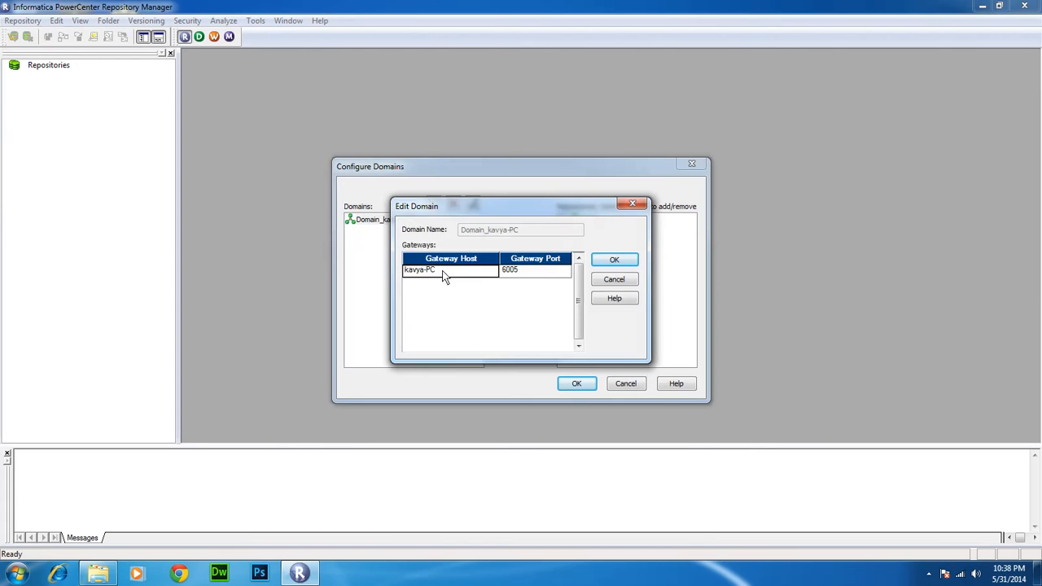
click(612, 280)
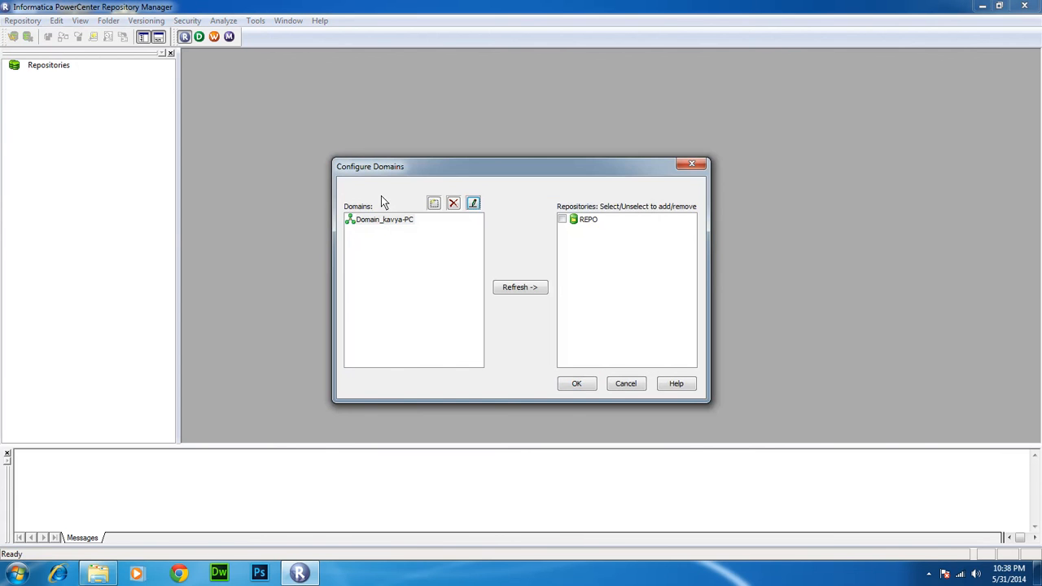
Abandon adding a new domain, then tick REPO and confirm to add it
click(434, 203)
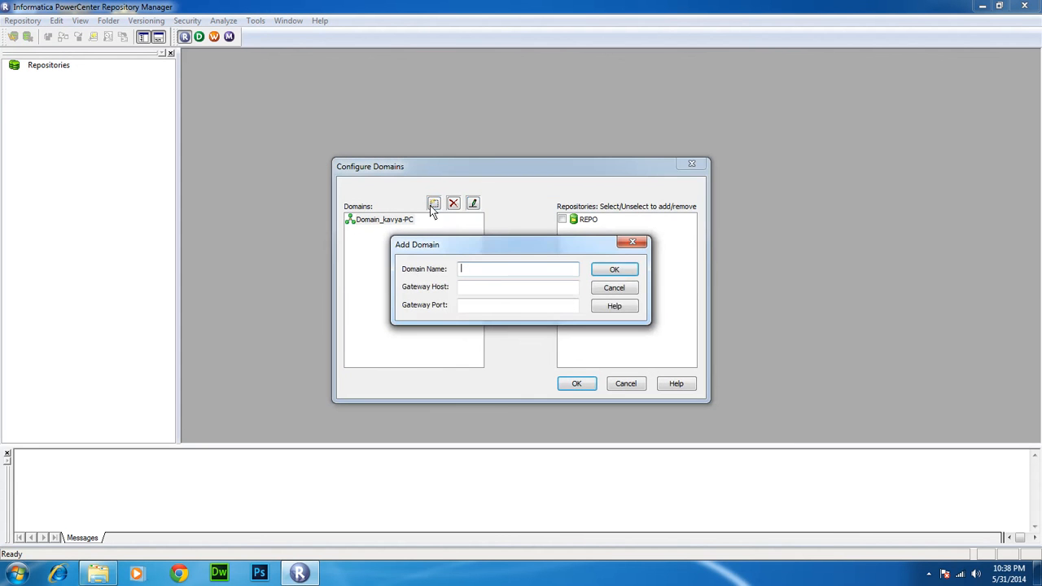
click(459, 308)
click(612, 288)
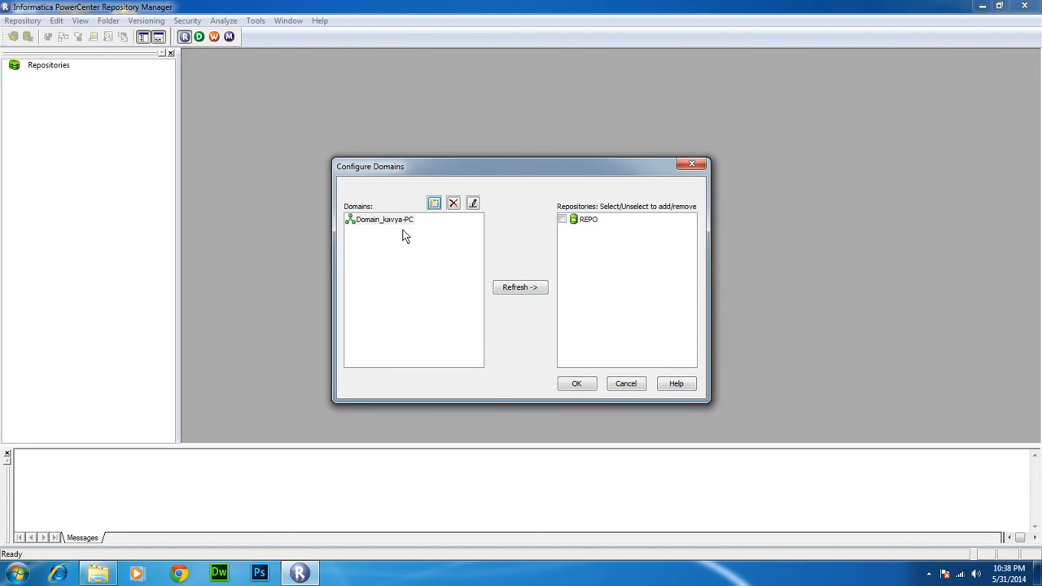
click(561, 220)
click(573, 386)
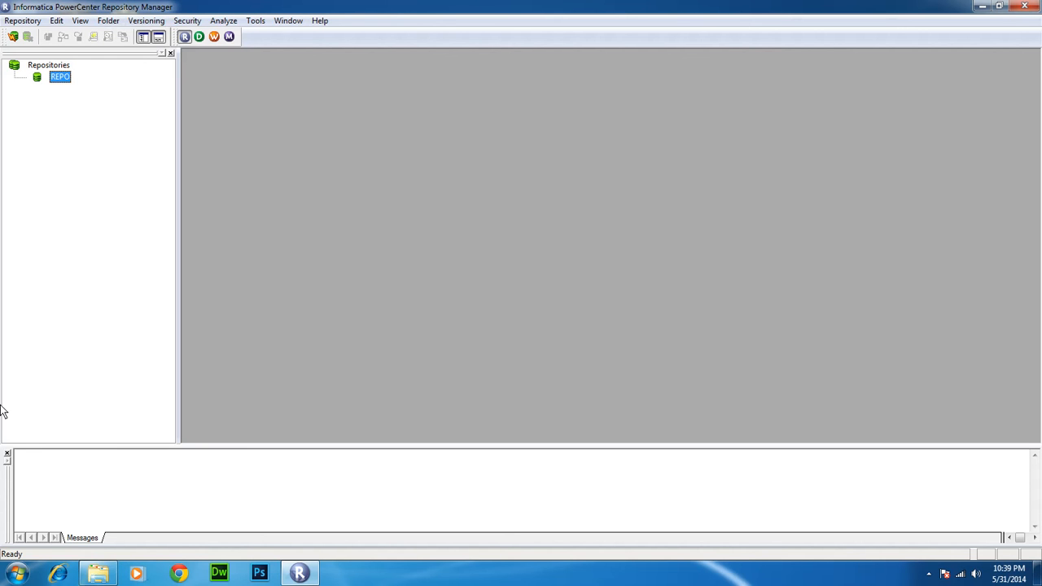
click(16, 573)
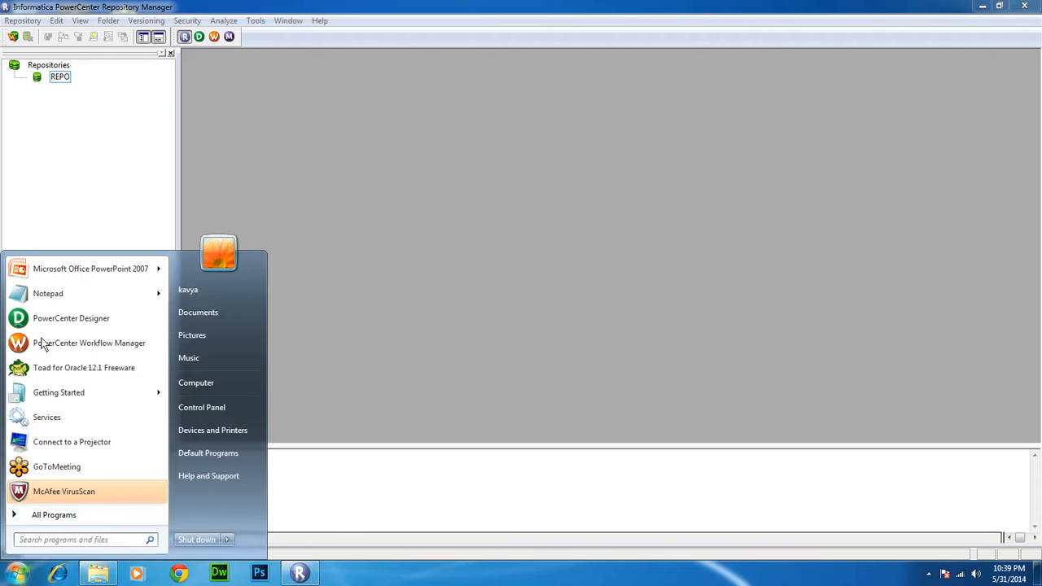
Launch PowerCenter Designer from Informatica 9.1.0 > Client > PowerCenter Client
click(49, 515)
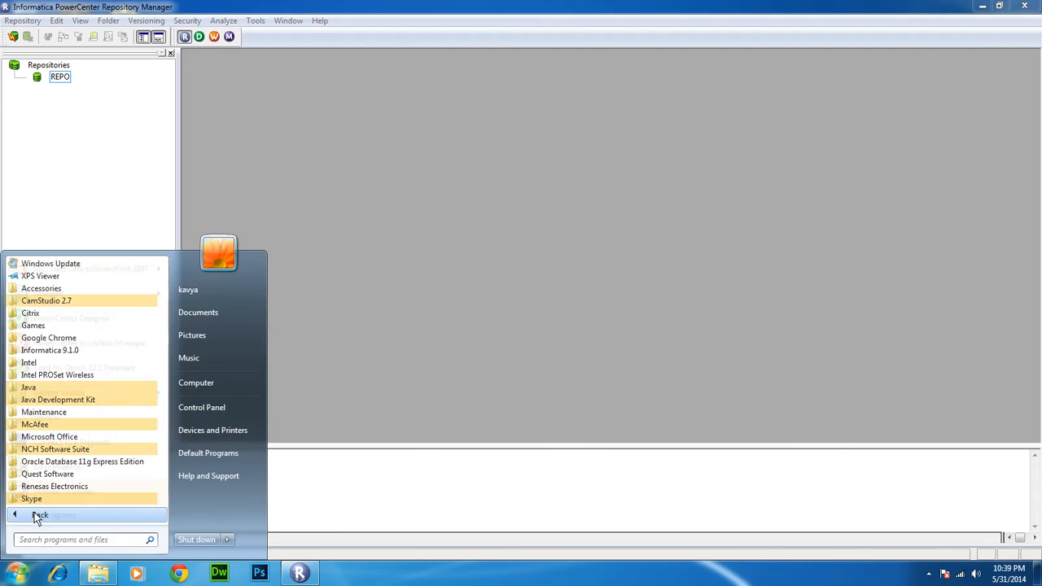
click(69, 352)
click(53, 363)
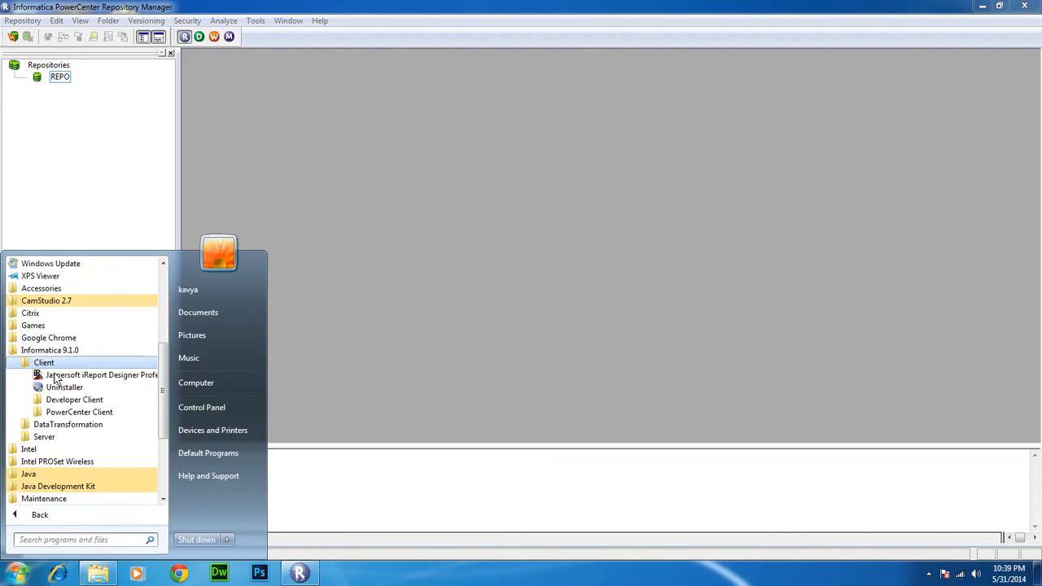
click(60, 411)
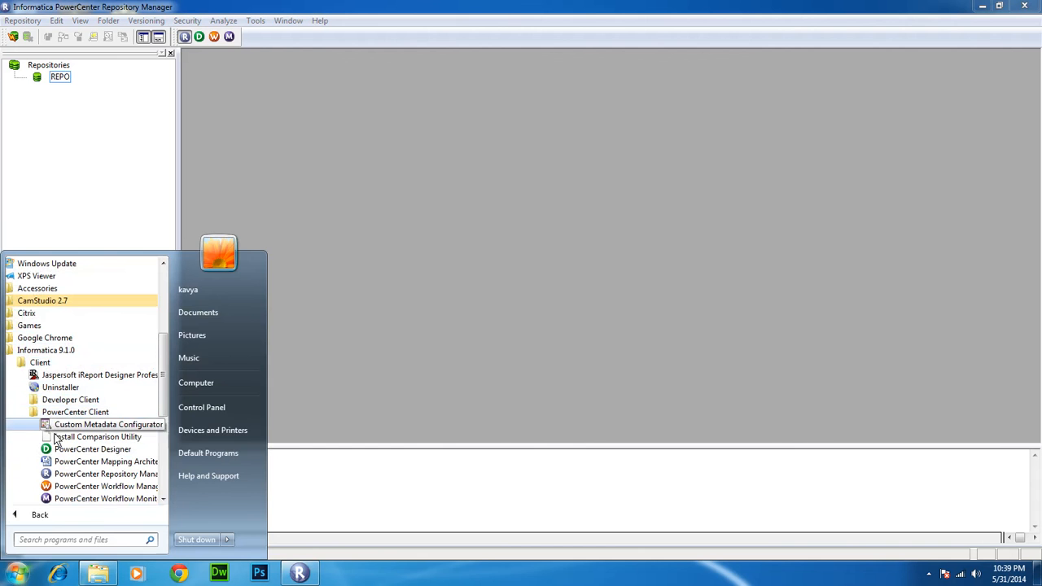
click(58, 451)
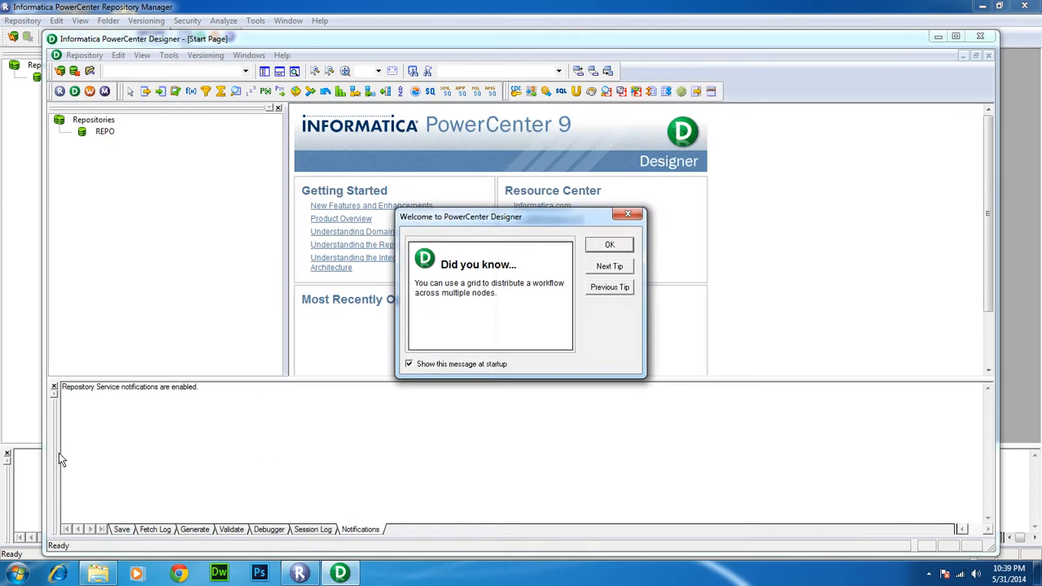
Dismiss Designer's welcome tip, select the REPO repository, and close Designer
click(606, 245)
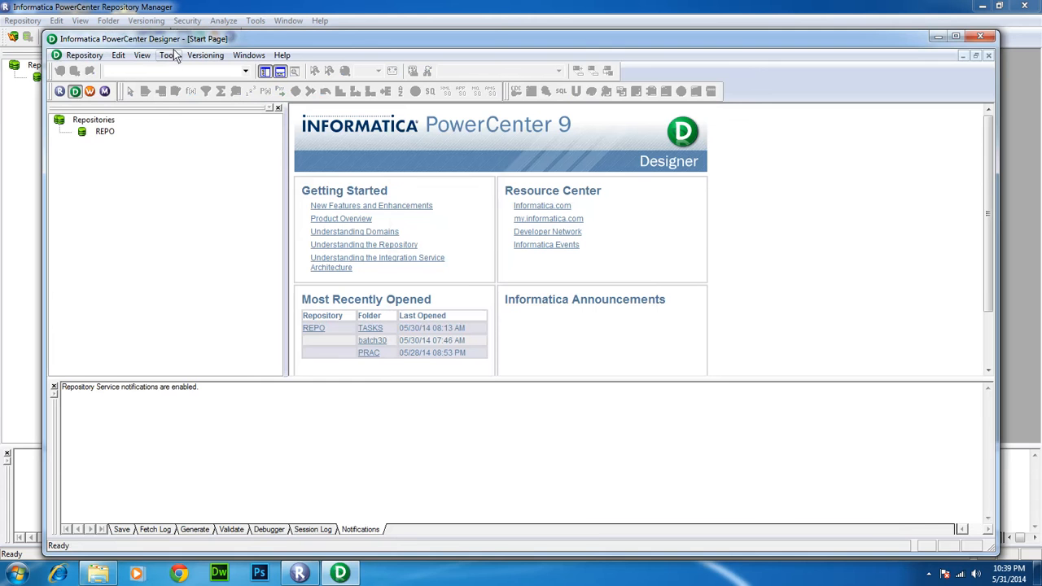
drag(178, 38, 295, 48)
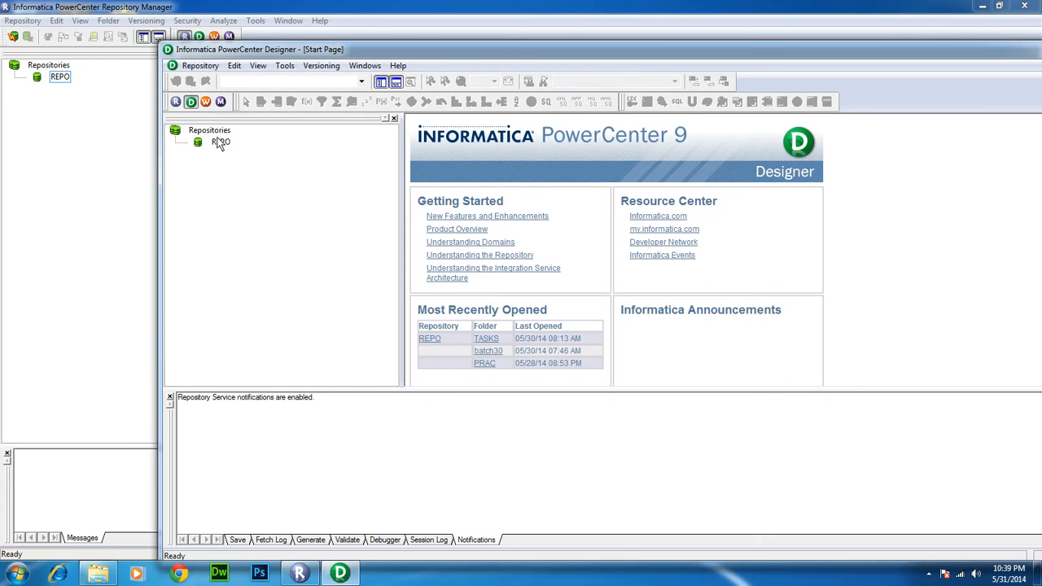
click(220, 142)
drag(757, 50, 553, 73)
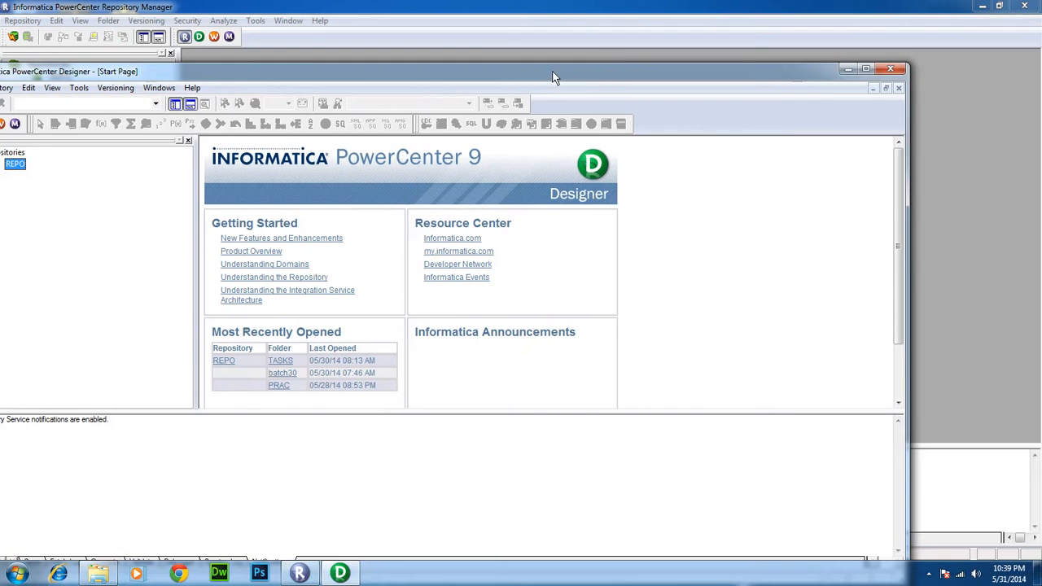
click(887, 69)
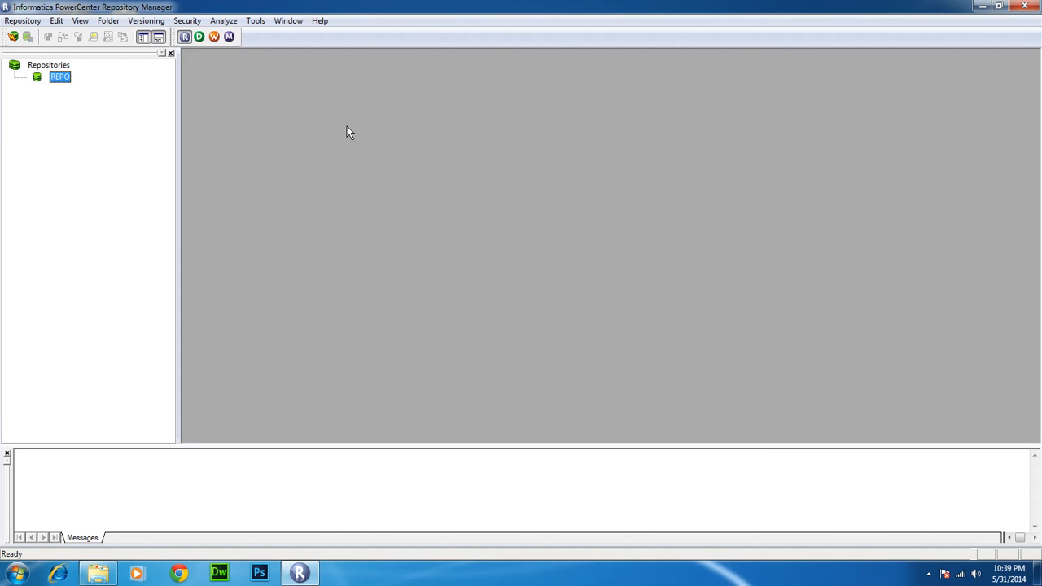
Delete REPO from the cached Repositories list, then briefly open and close Designer
key(Delete)
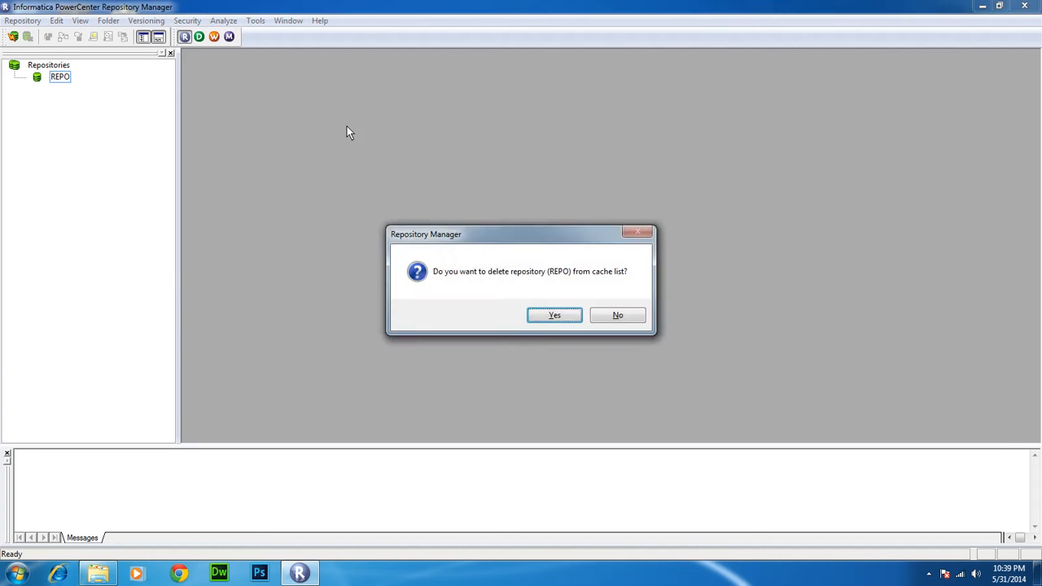
key(Return)
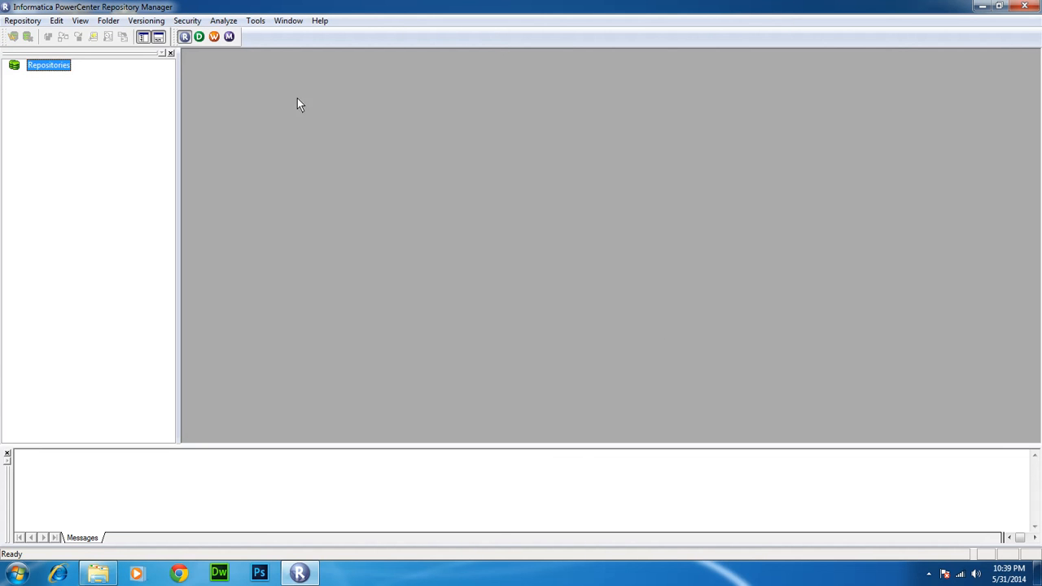
click(198, 37)
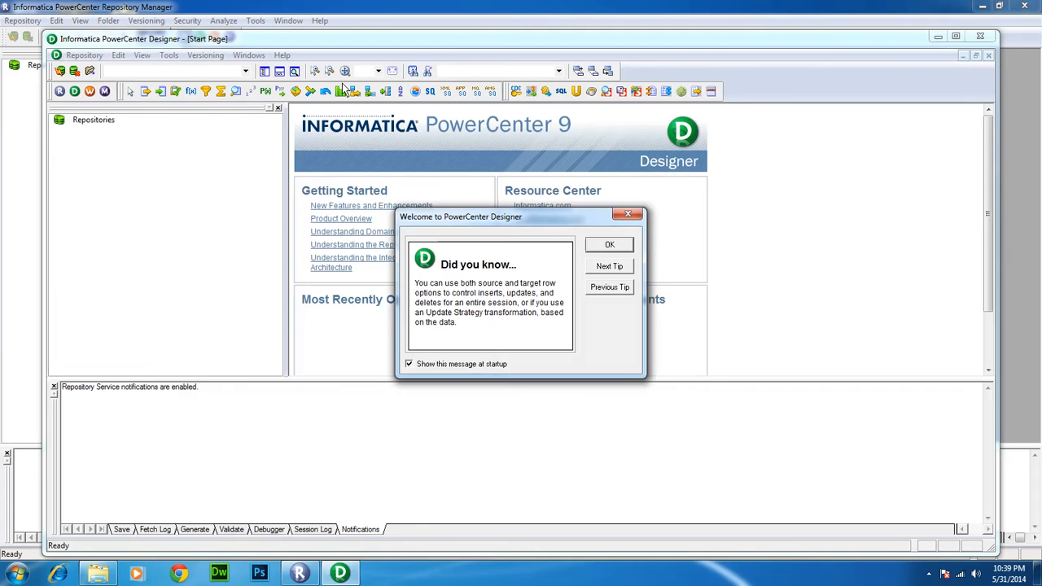
click(609, 247)
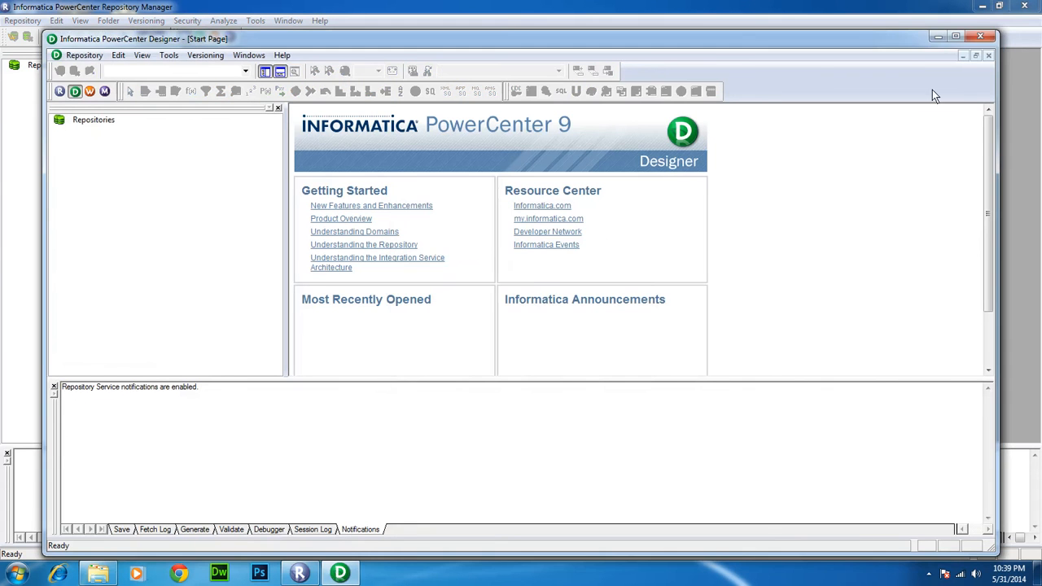
click(978, 38)
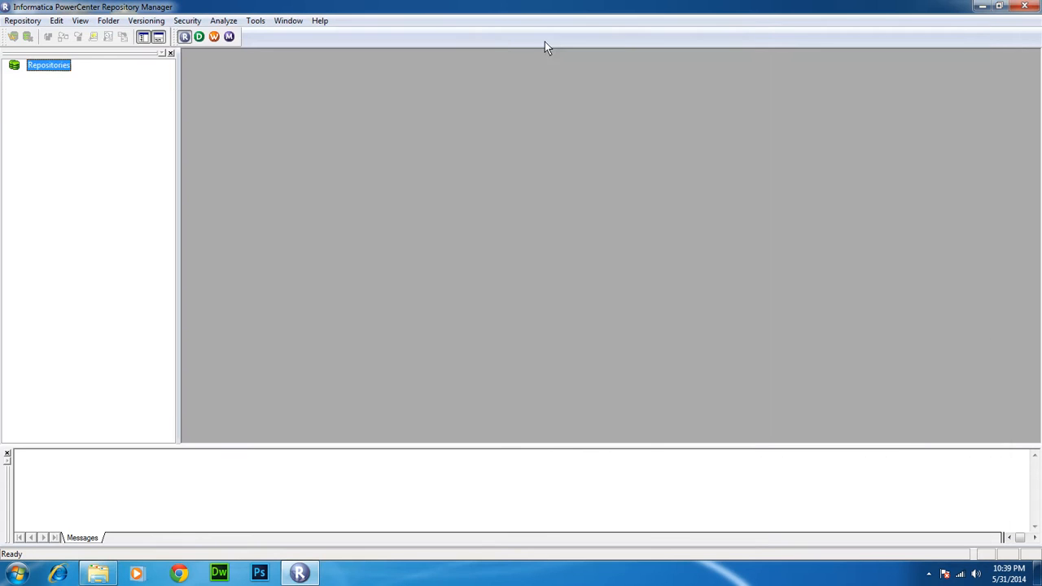
click(22, 21)
Re-add REPO to the Repositories list by ticking it in Configure Domains
click(30, 94)
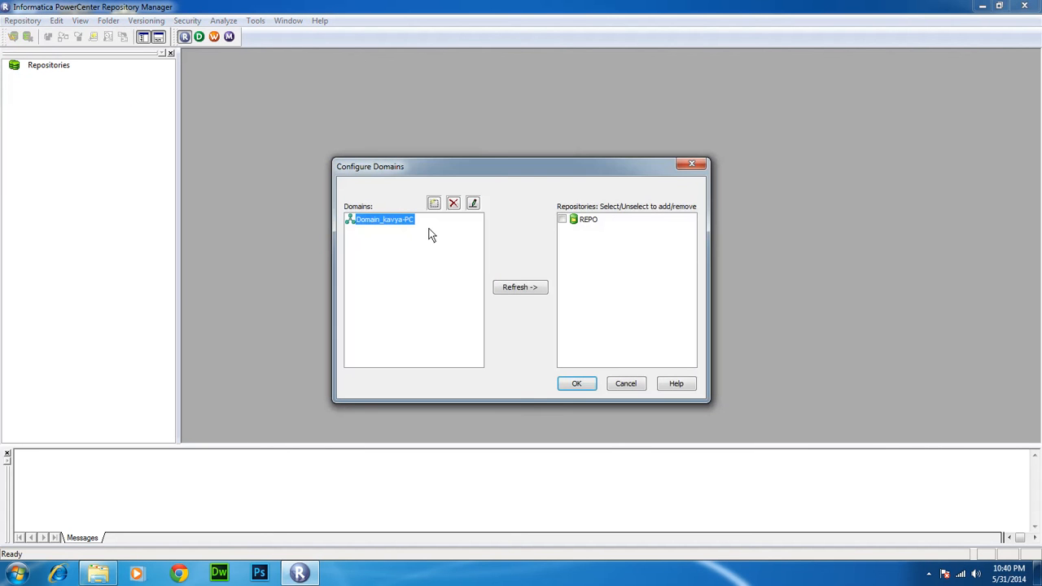
click(561, 219)
click(574, 384)
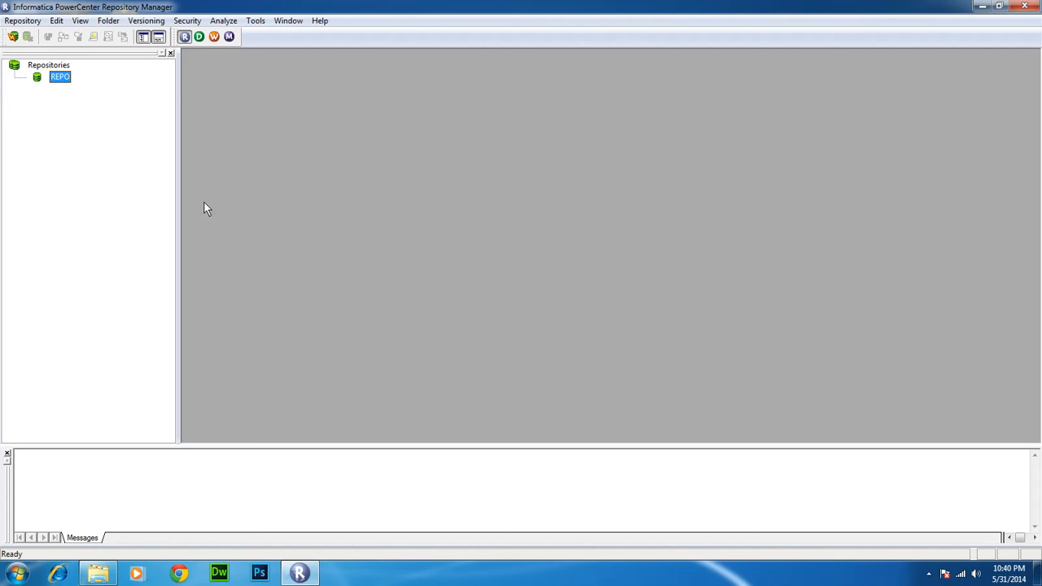
Connect to REPO as Administrator, entering the account password, so its folders load
double_click(62, 77)
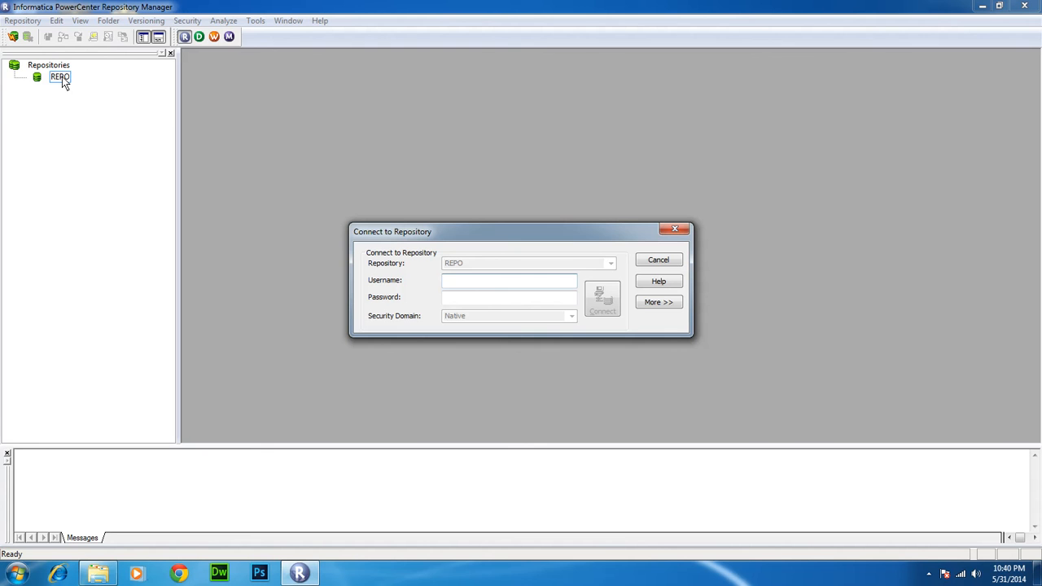
text(Administrator)
drag(496, 282, 444, 282)
click(456, 301)
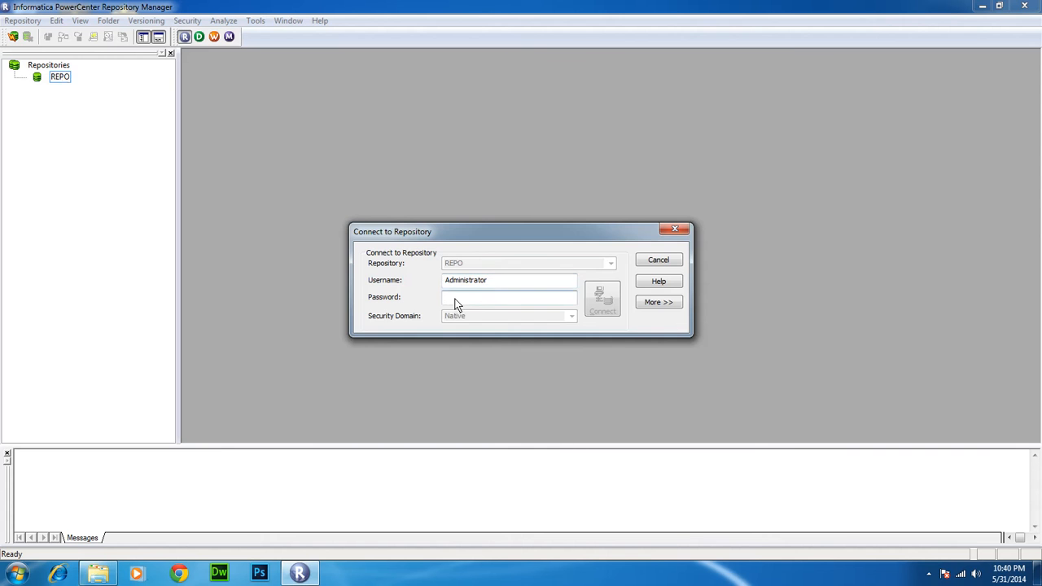
key(ctrl+v)
key(Return)
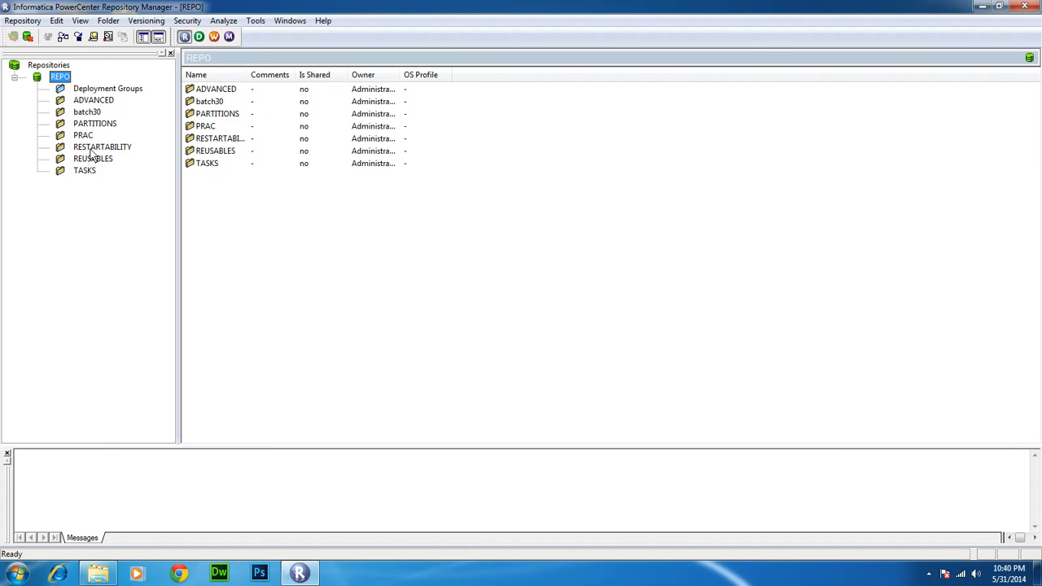
Open batch30 to view its Sources, Targets, Mappings, Workflows and Configurations, then collapse it
click(93, 101)
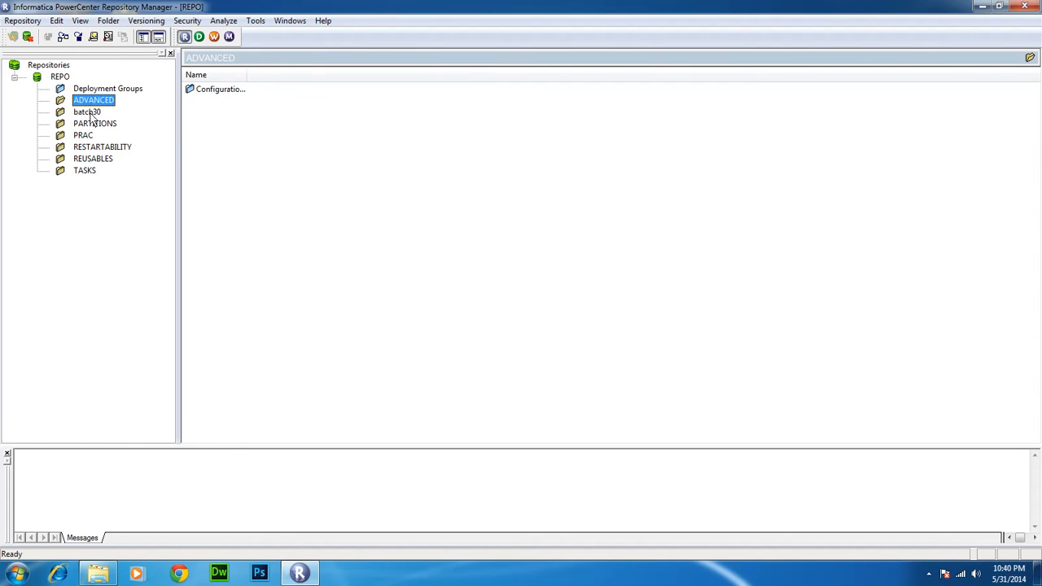
click(91, 113)
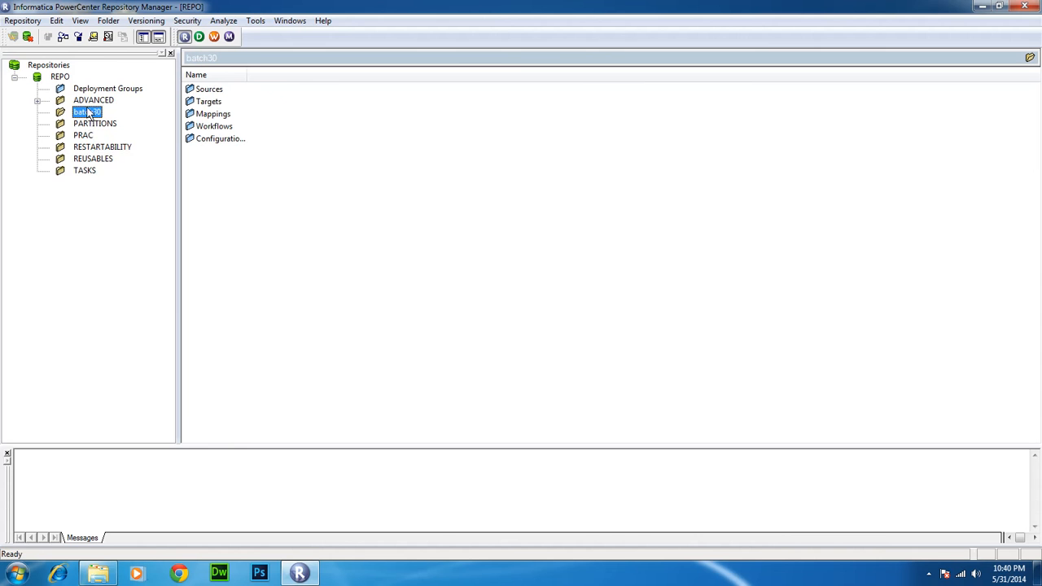
double_click(89, 114)
click(61, 160)
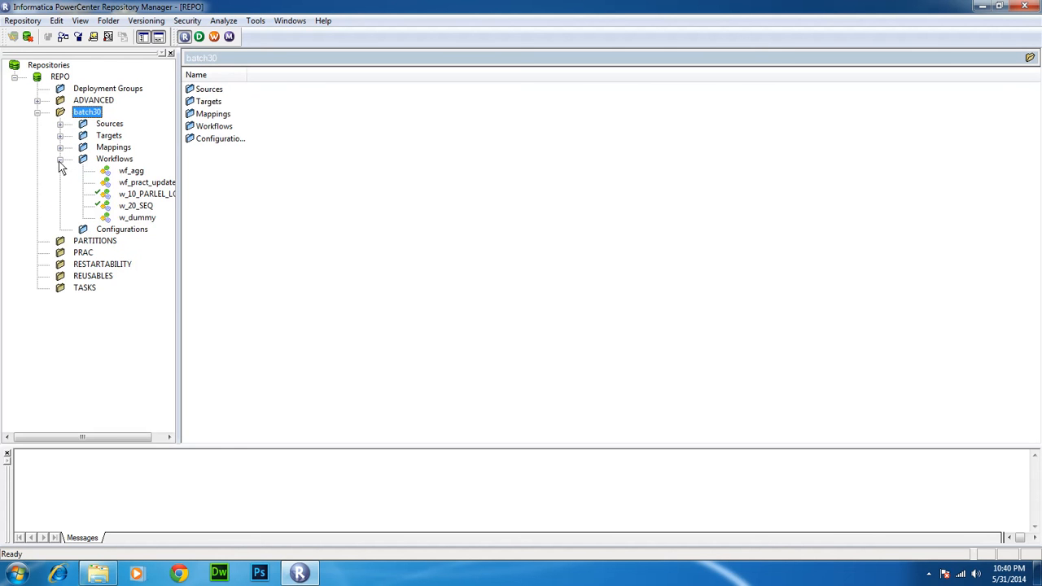
click(60, 159)
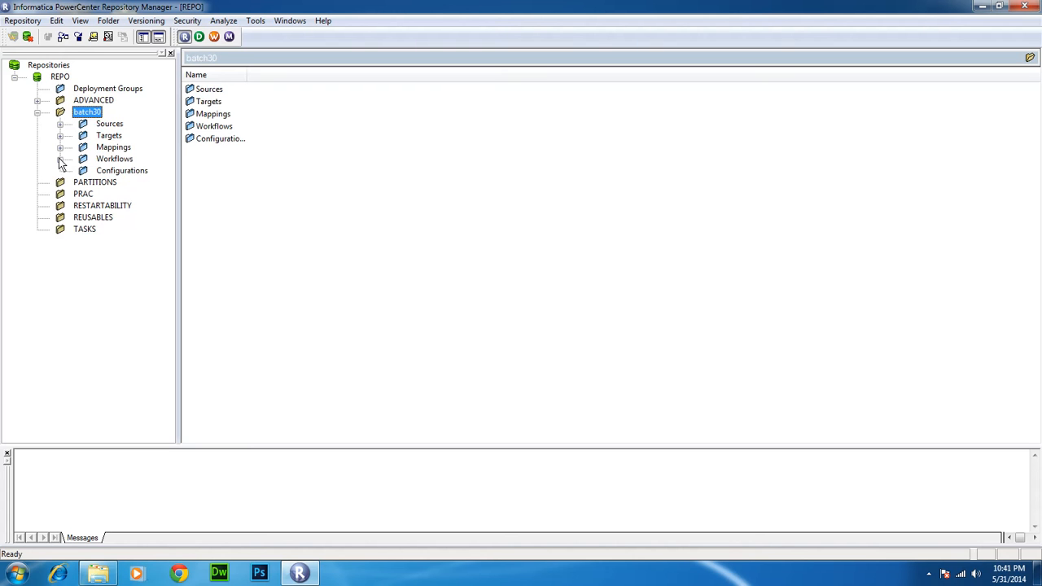
click(37, 111)
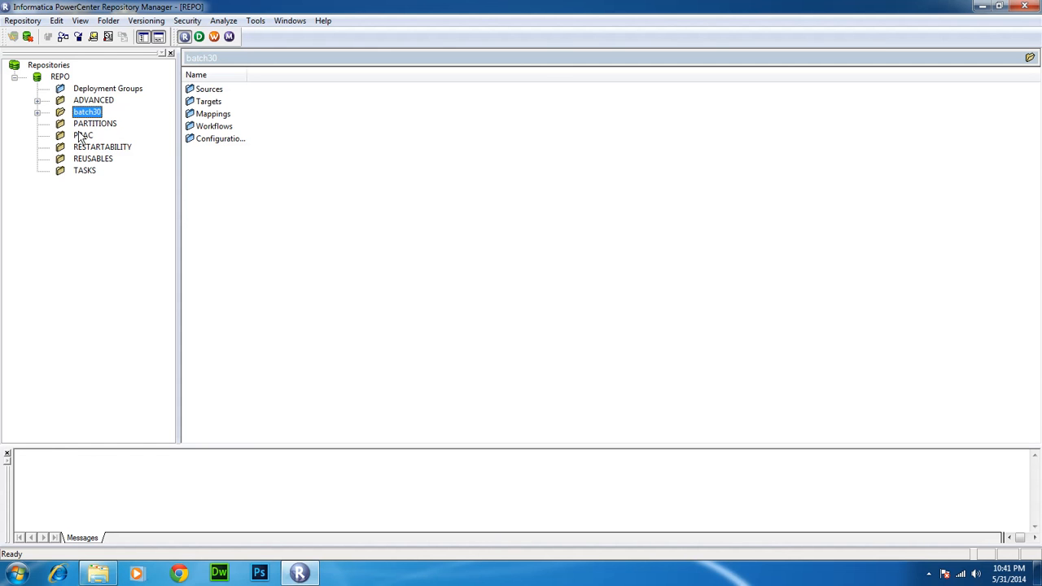
Create a new folder named BATCH32, reviewing its Permissions tab before confirming
click(109, 22)
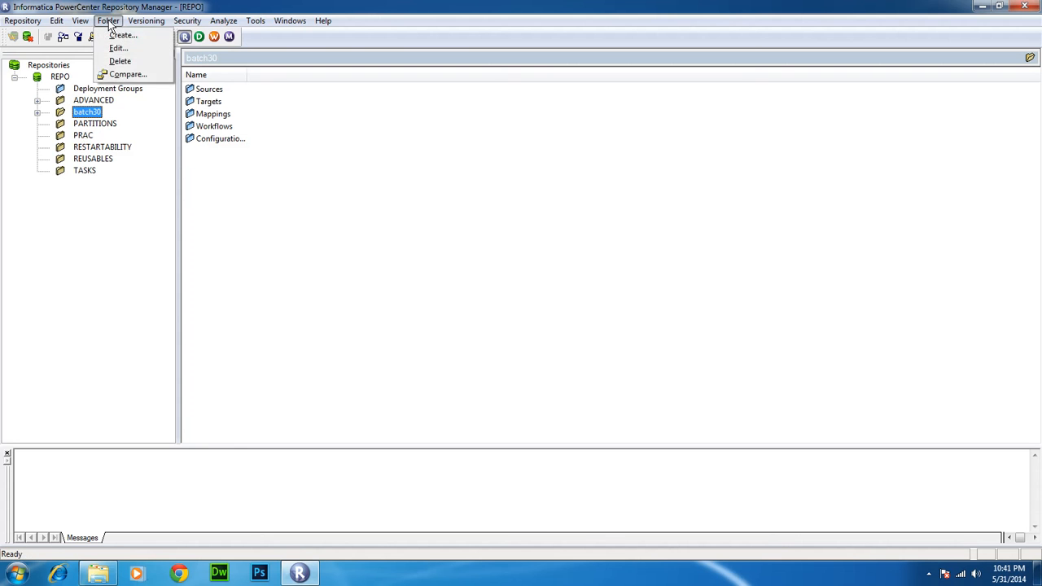
click(114, 37)
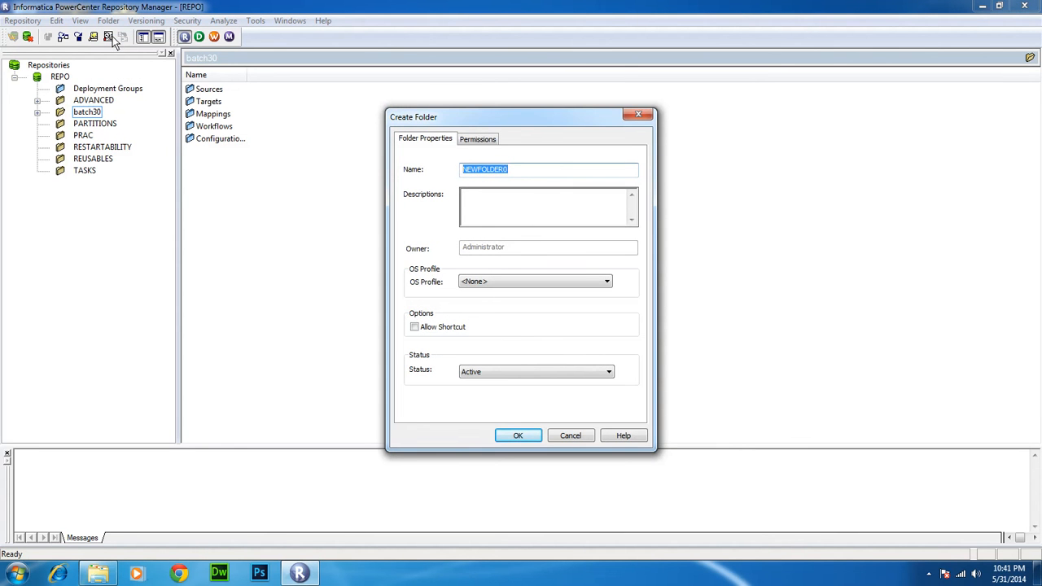
text(BATCH)
text(32)
click(478, 138)
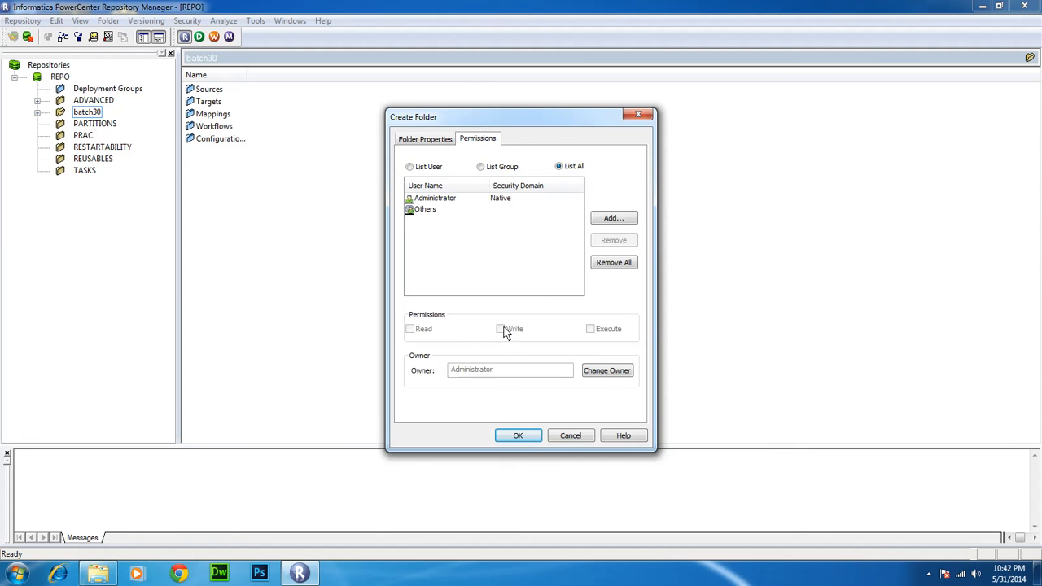
click(423, 139)
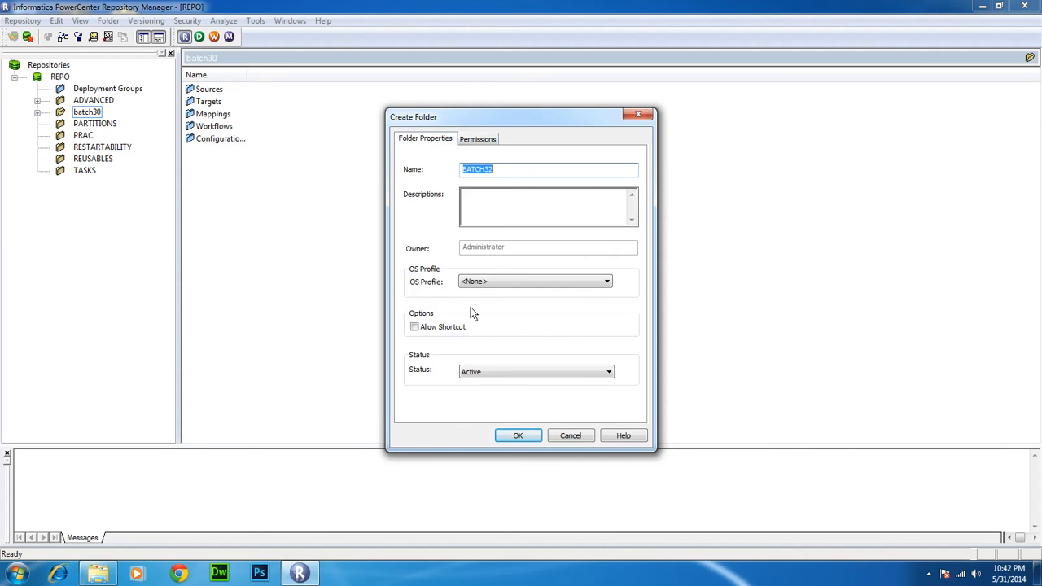
click(508, 432)
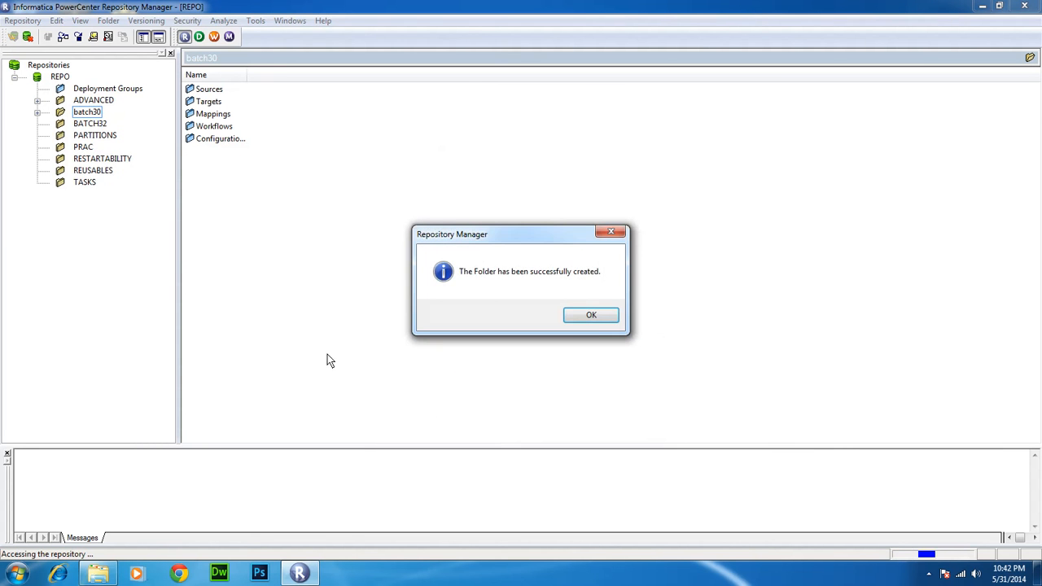
Dismiss the success message and expand BATCH32 to view its Configurations
click(600, 317)
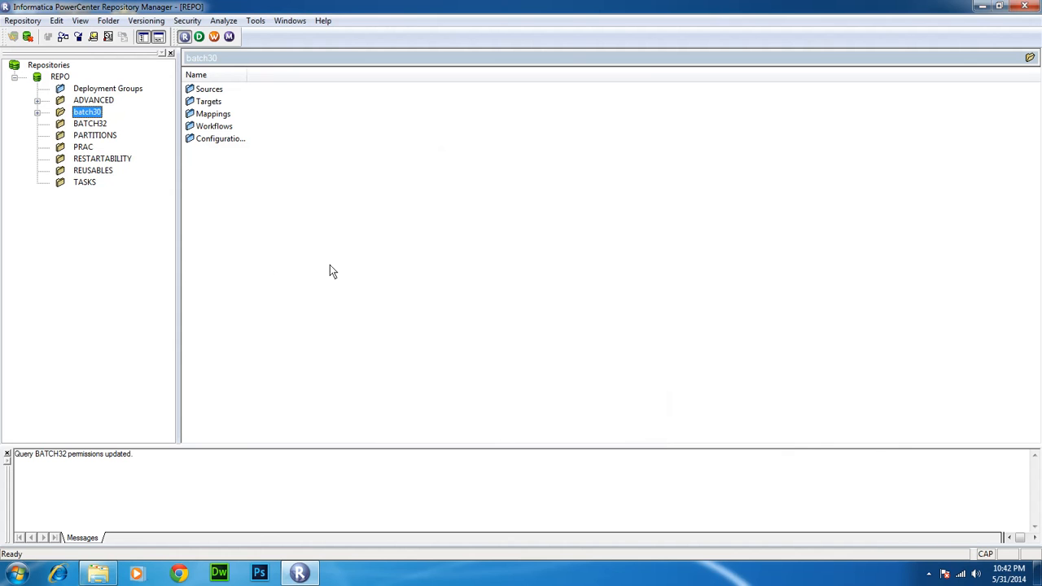
double_click(87, 124)
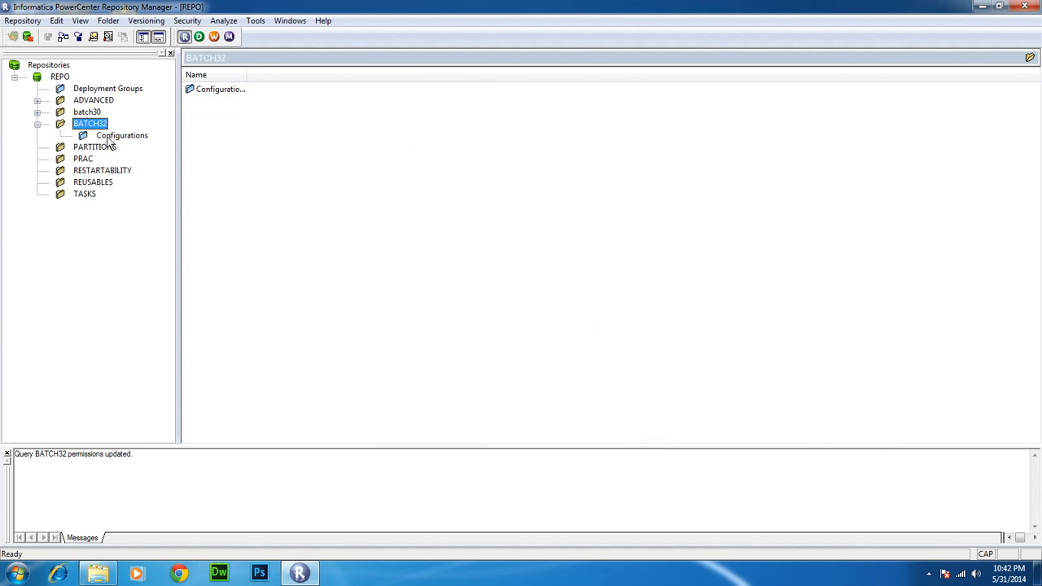
click(106, 137)
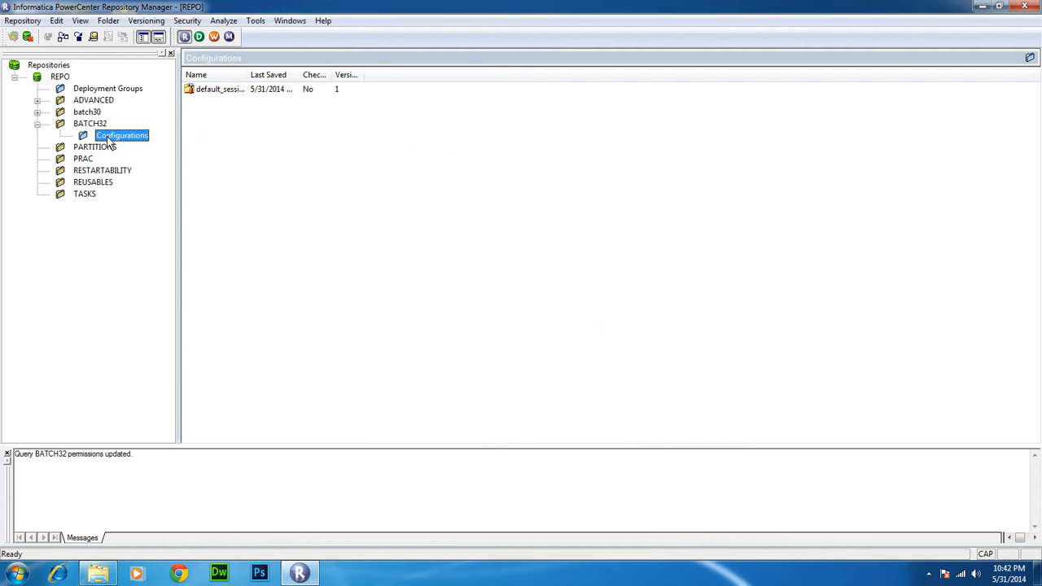
click(36, 124)
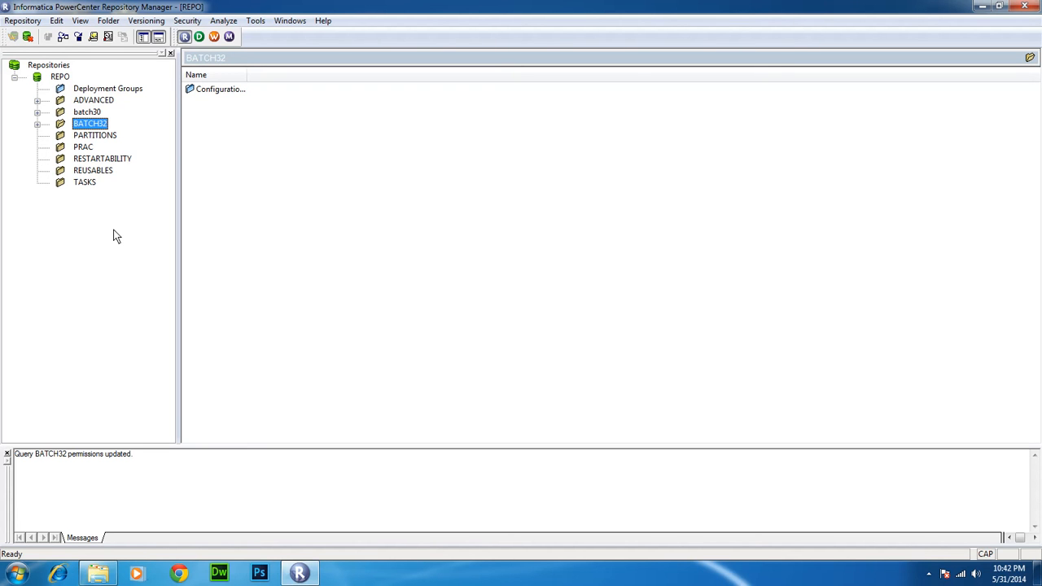
Display REPO's full folder list, now including BATCH32
click(111, 23)
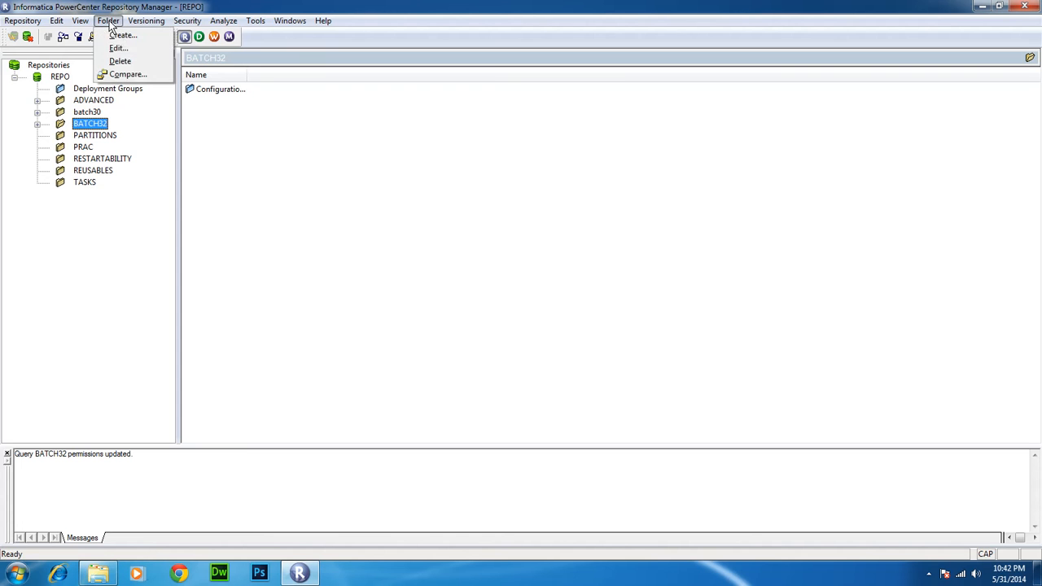
click(252, 150)
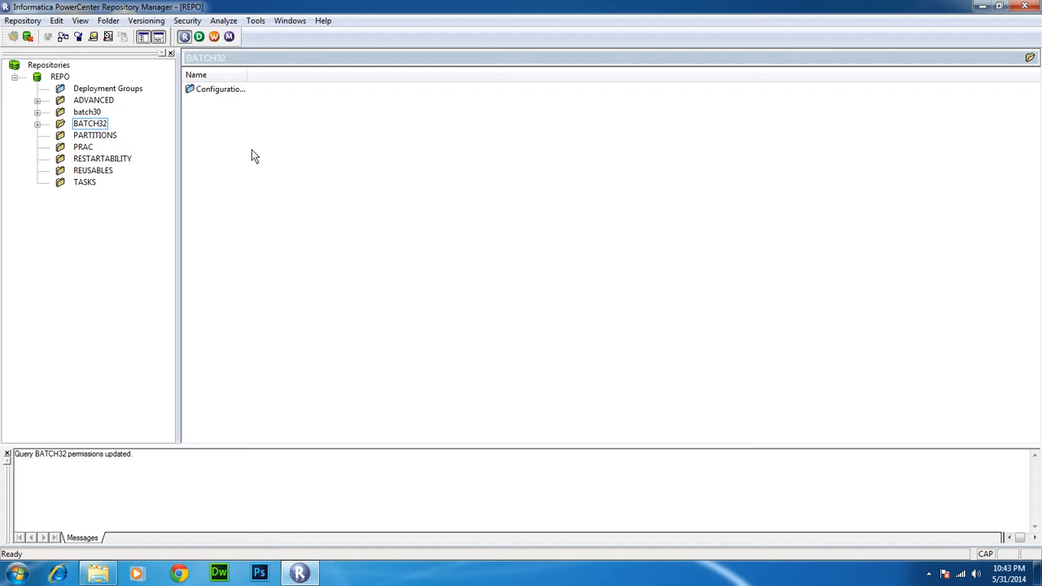
click(14, 77)
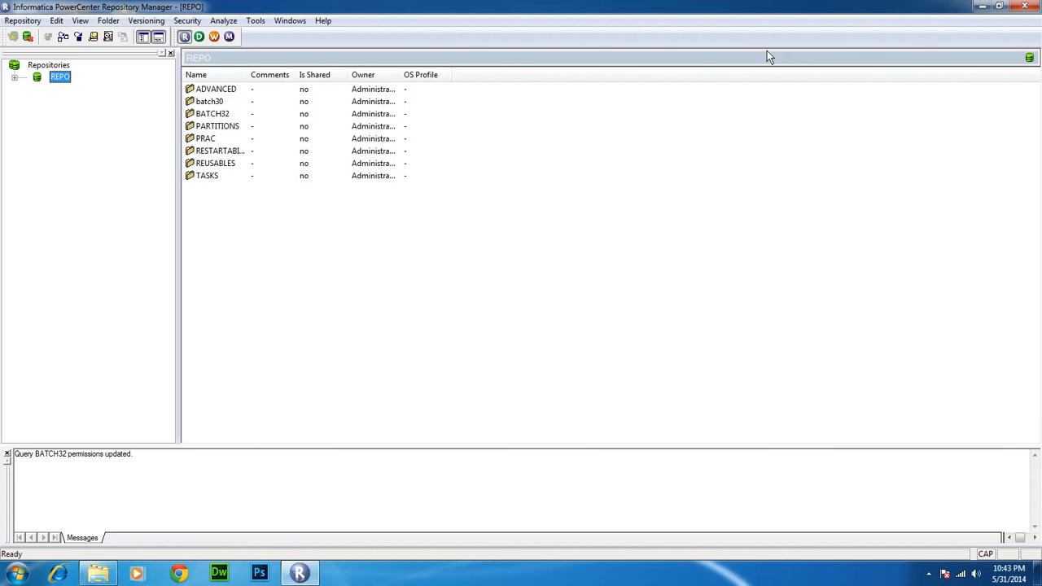
Close the REPO window and launch PowerCenter Designer maximized, dismissing the startup tip
click(1026, 6)
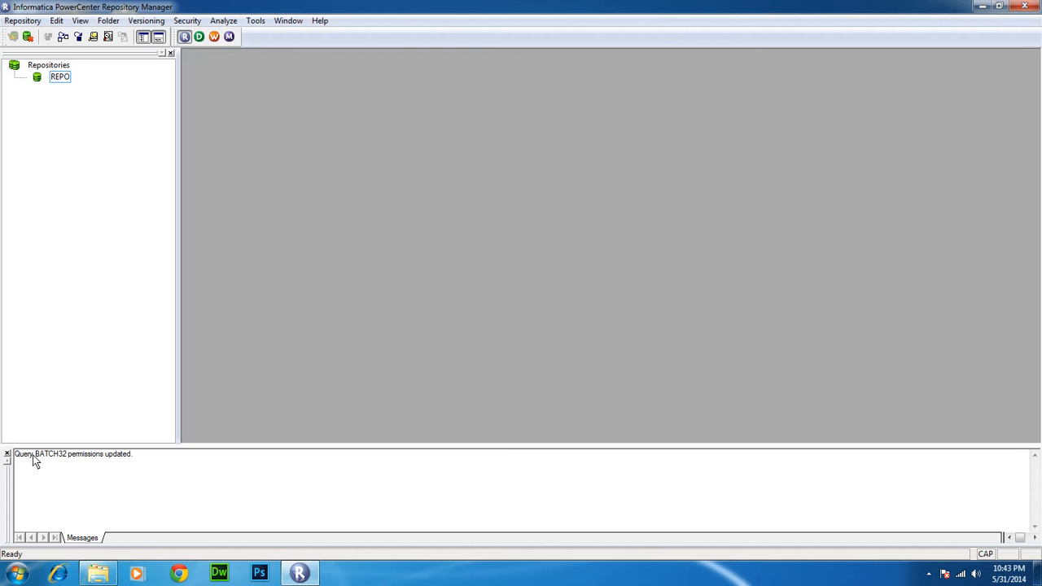
click(16, 572)
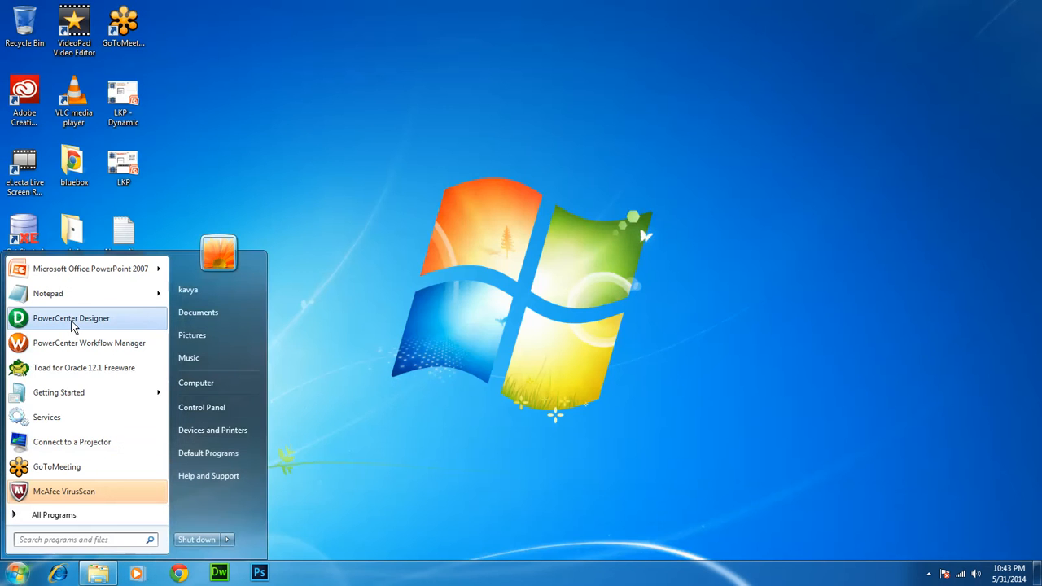
click(65, 318)
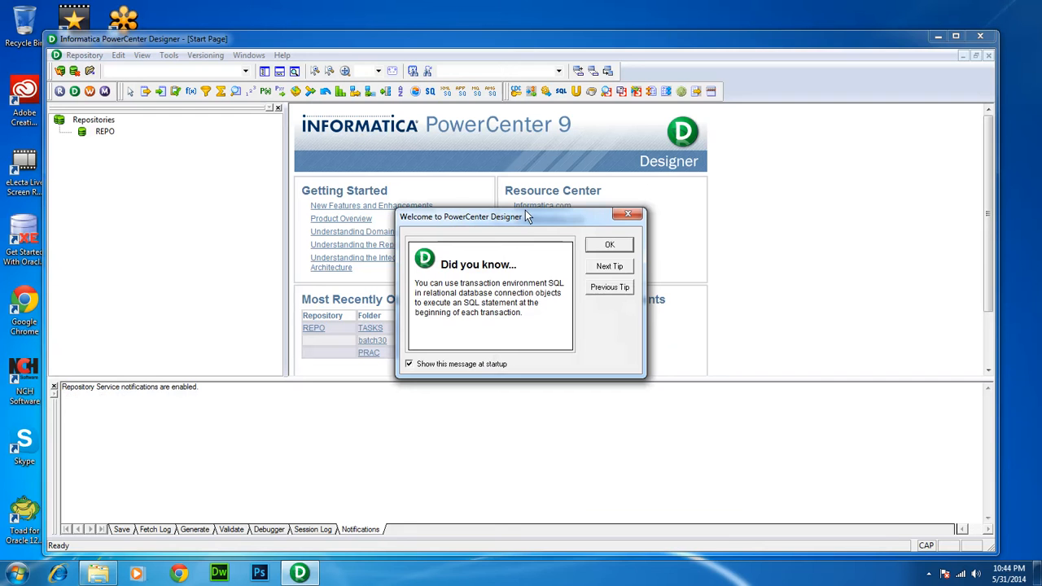
click(598, 248)
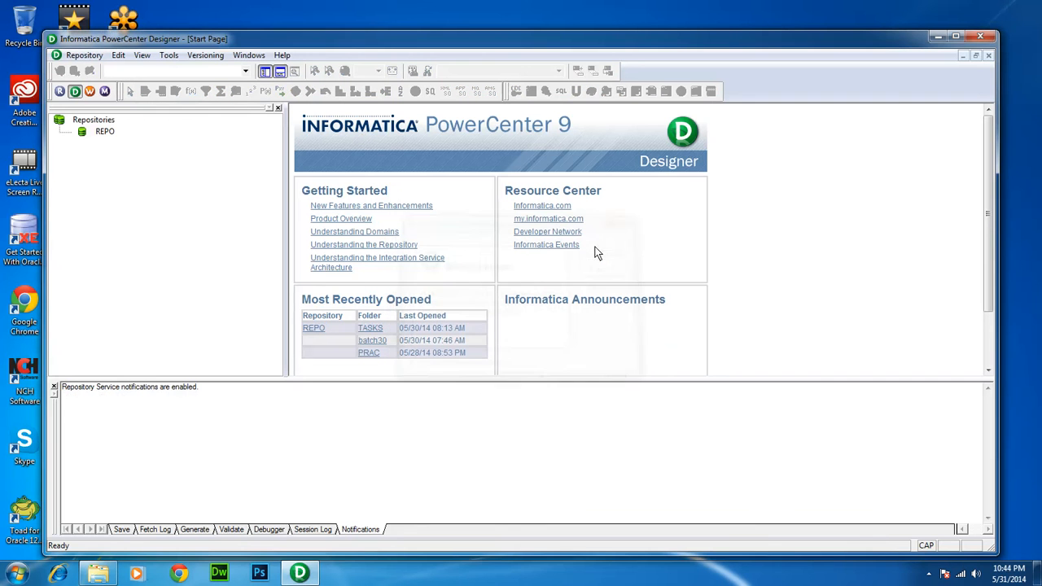
double_click(549, 39)
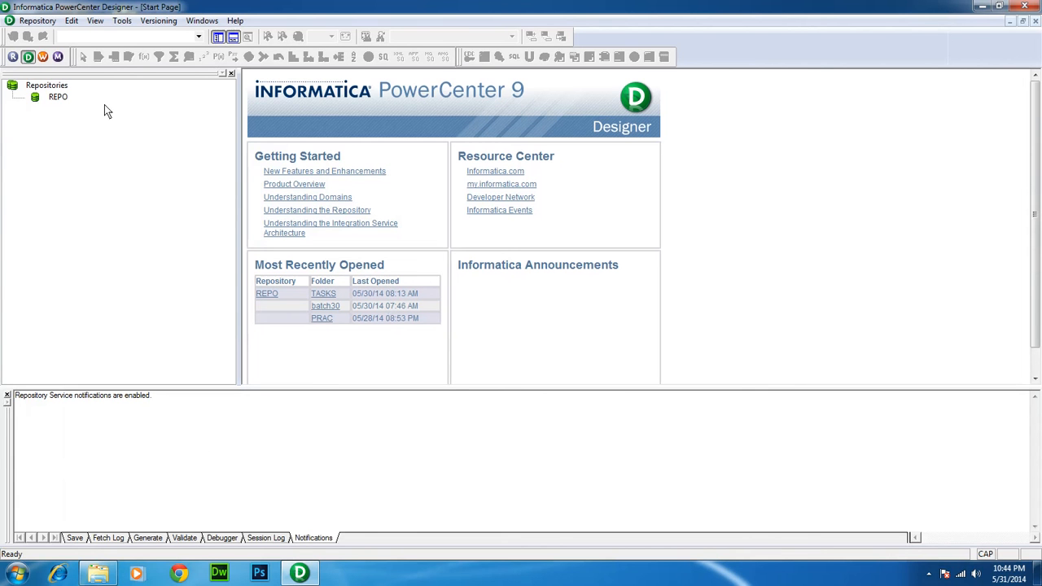
Connect Designer to REPO with the account password and select the BATCH32 folder
double_click(63, 97)
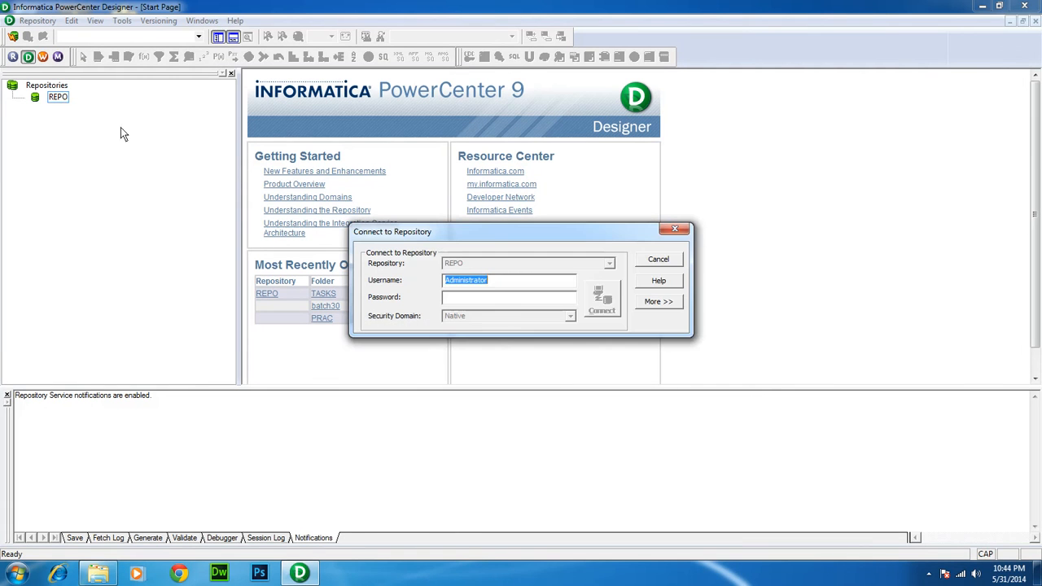
key(Tab)
text(Administrator)
key(Return)
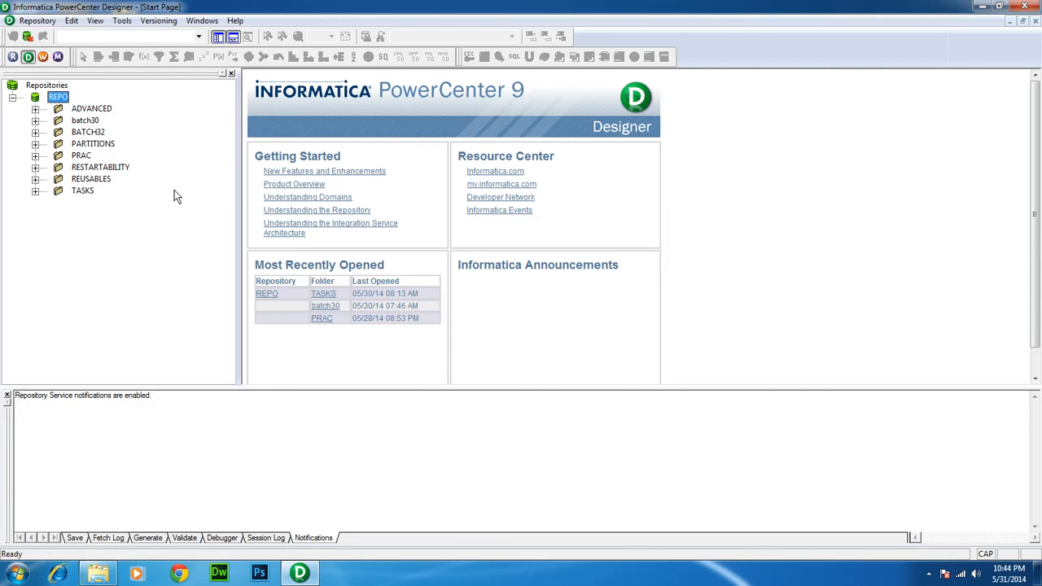
click(88, 132)
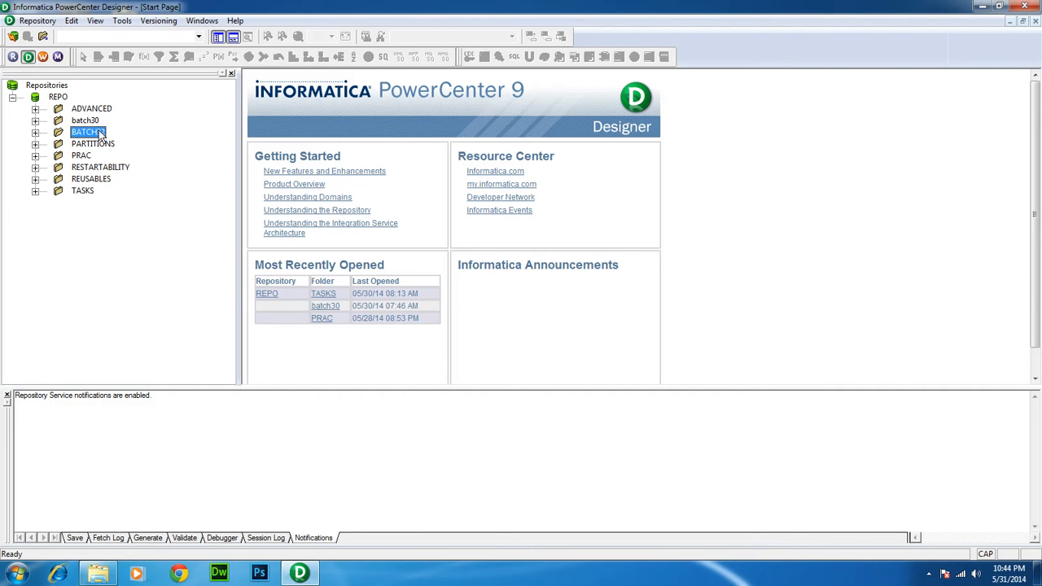
Open the BATCH32 folder and make BATCH32 - [REPO] the working folder
right_click(99, 131)
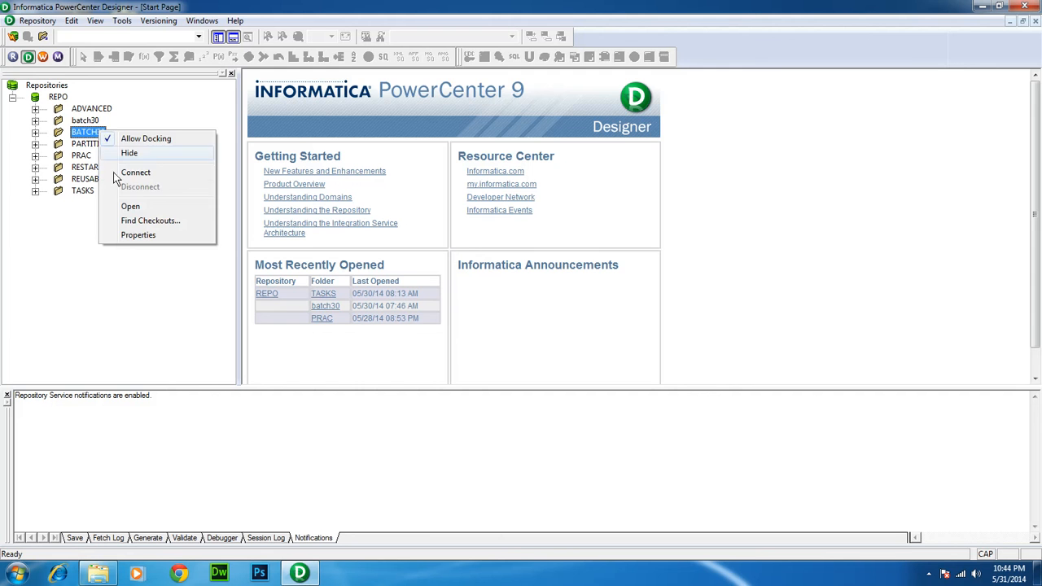
click(129, 206)
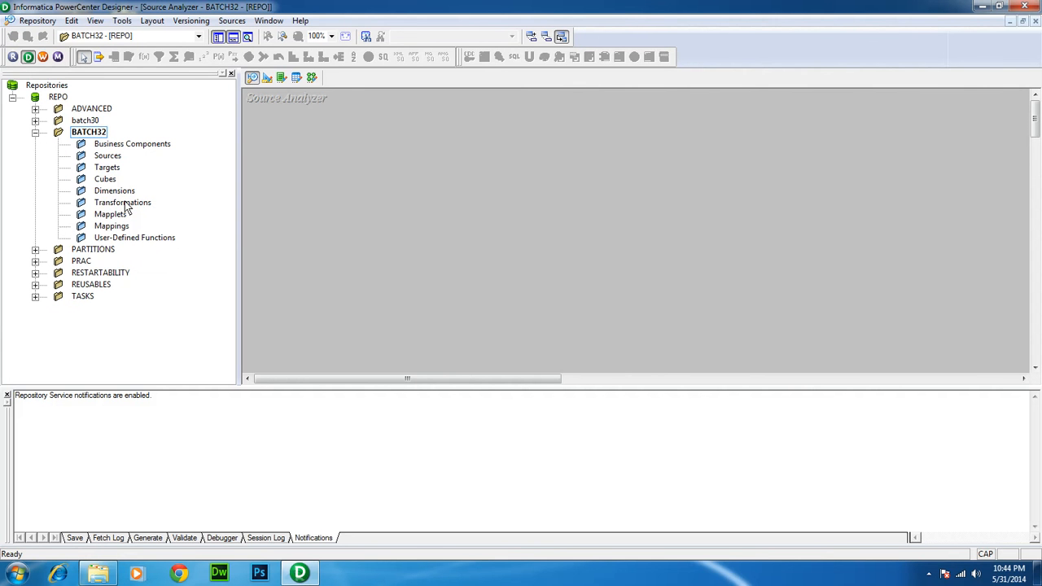
click(179, 38)
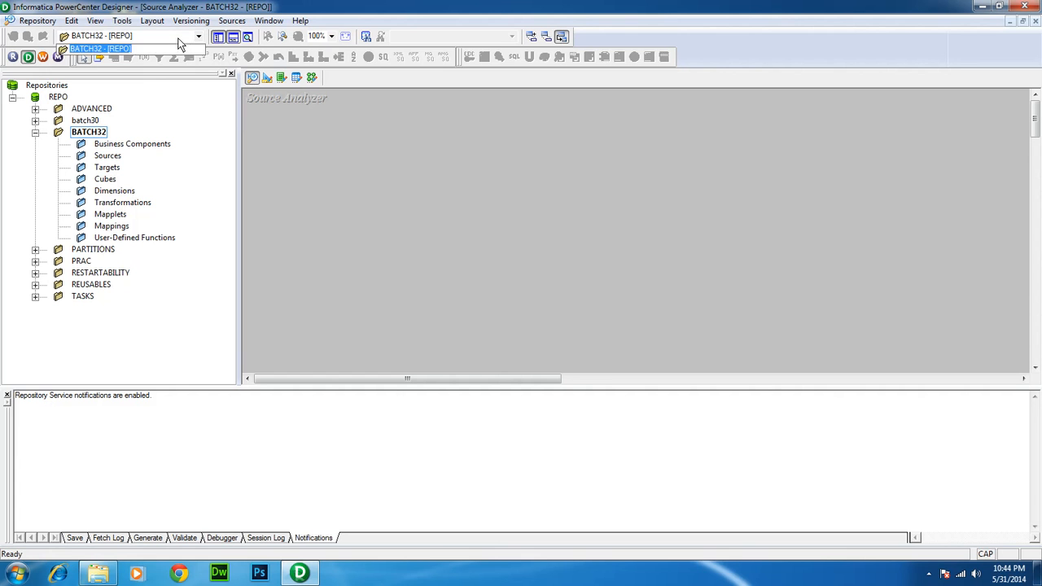
click(164, 48)
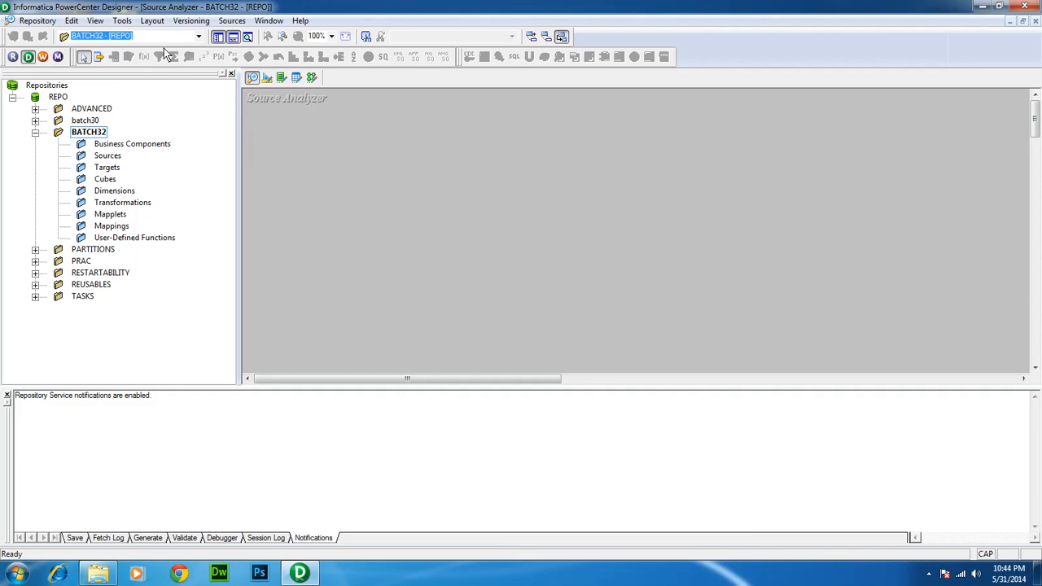
click(269, 84)
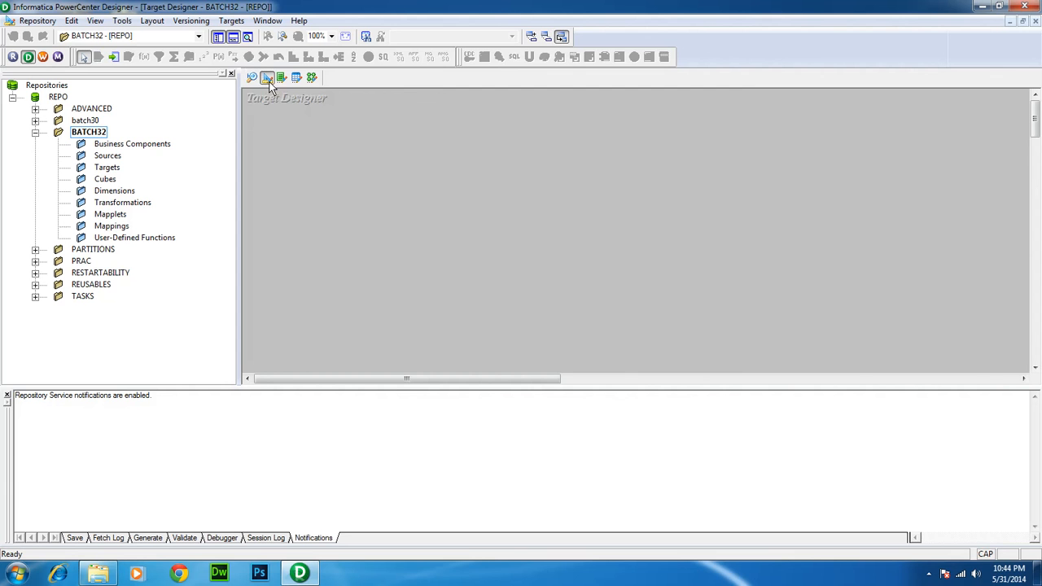
click(282, 83)
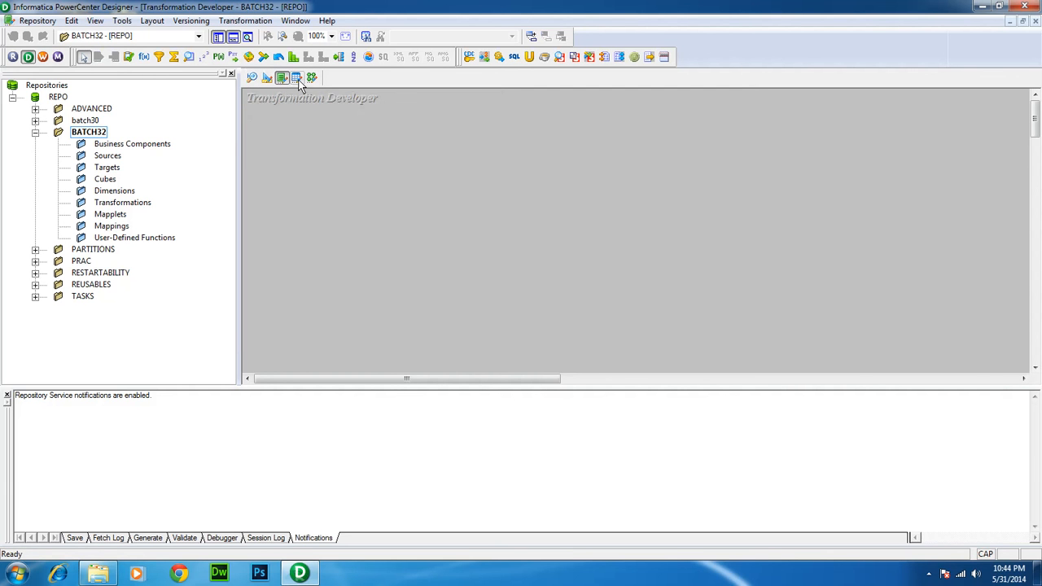
click(297, 80)
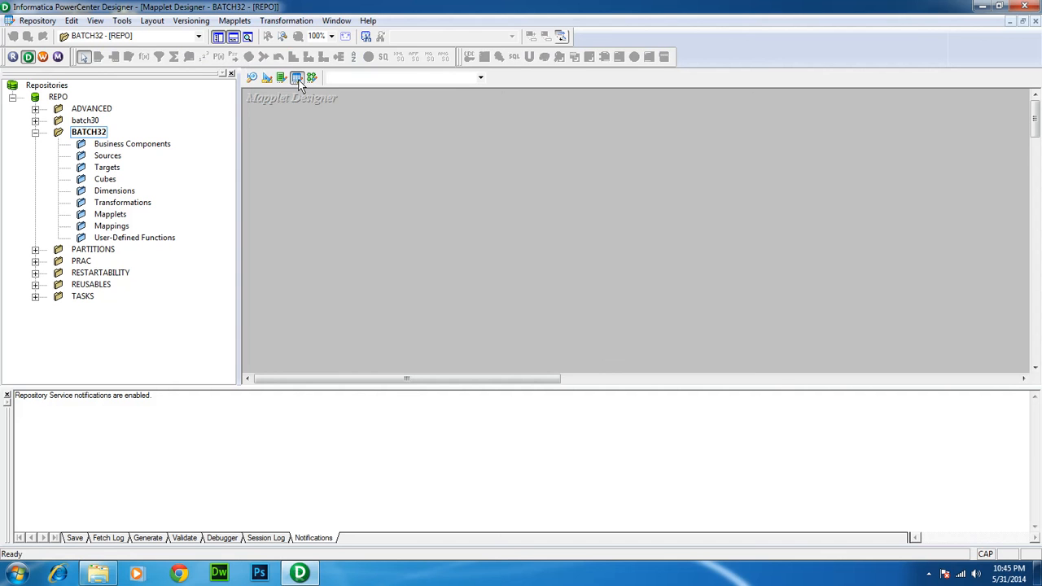
click(314, 79)
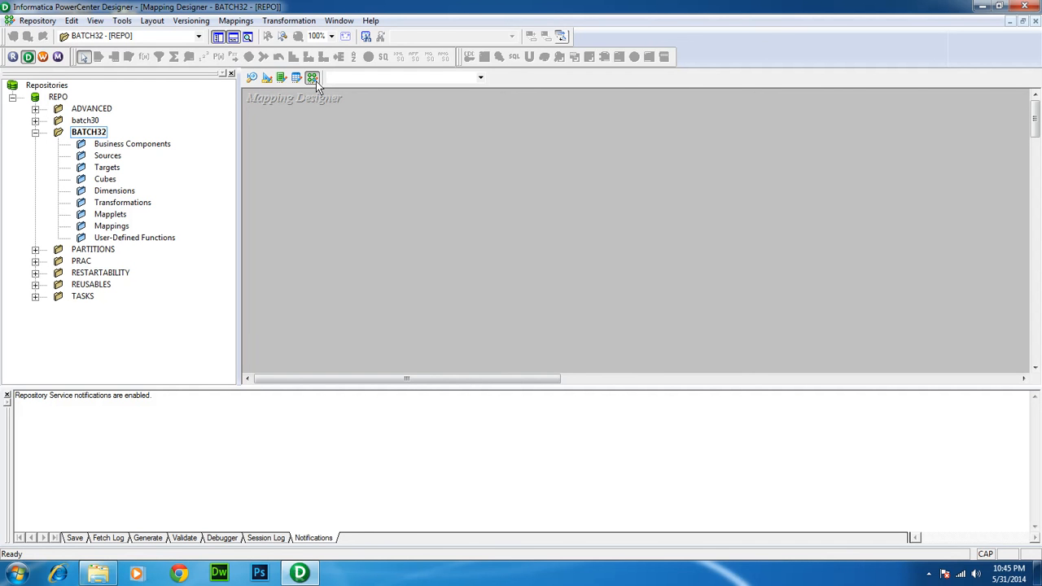
click(250, 80)
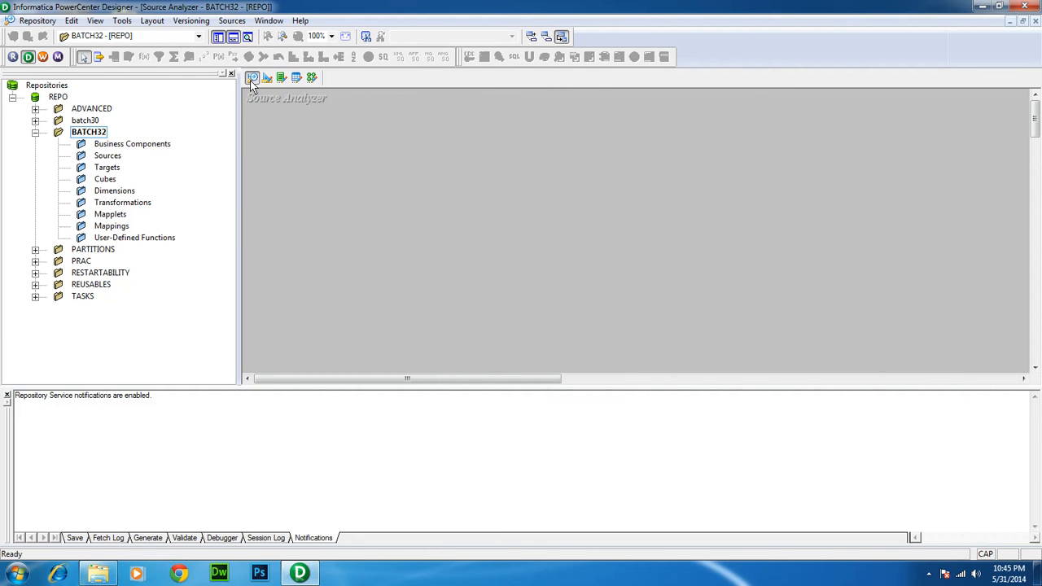
Cycle through Target, Transformation, Mapplet and Mapping workspaces, ending in the Source Analyzer
click(231, 22)
click(405, 108)
click(267, 77)
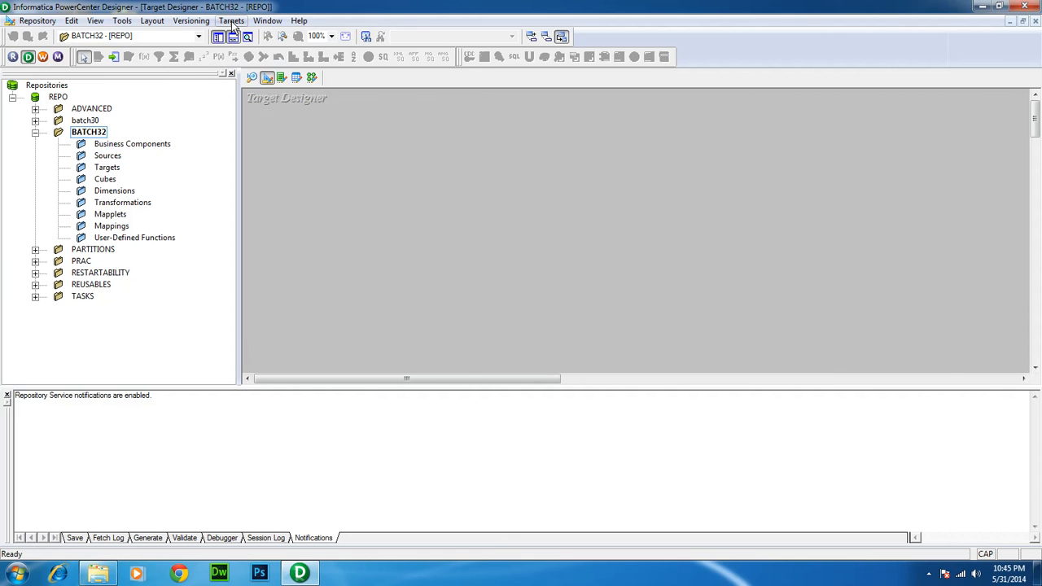
click(277, 76)
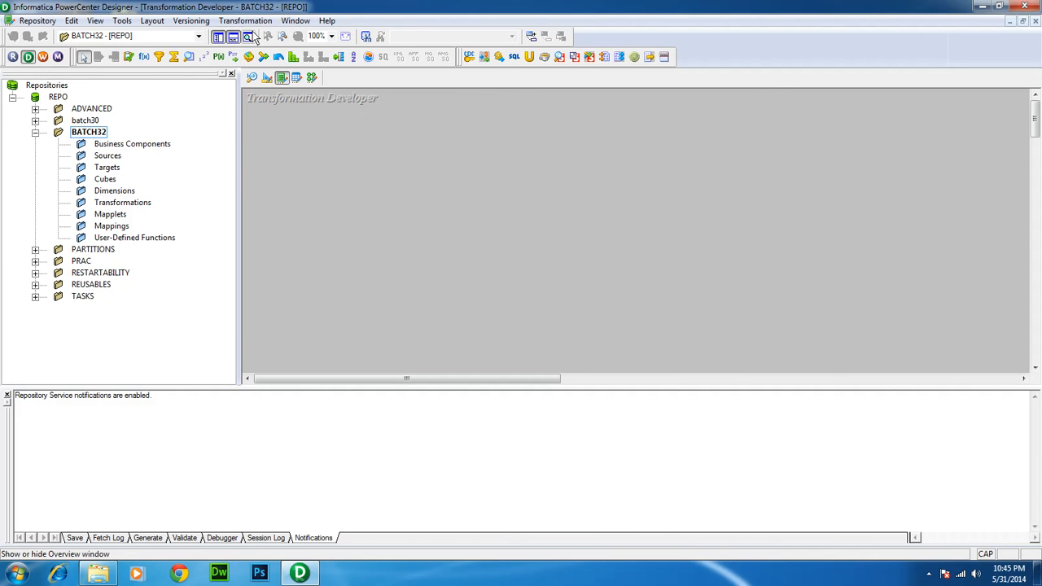
click(295, 77)
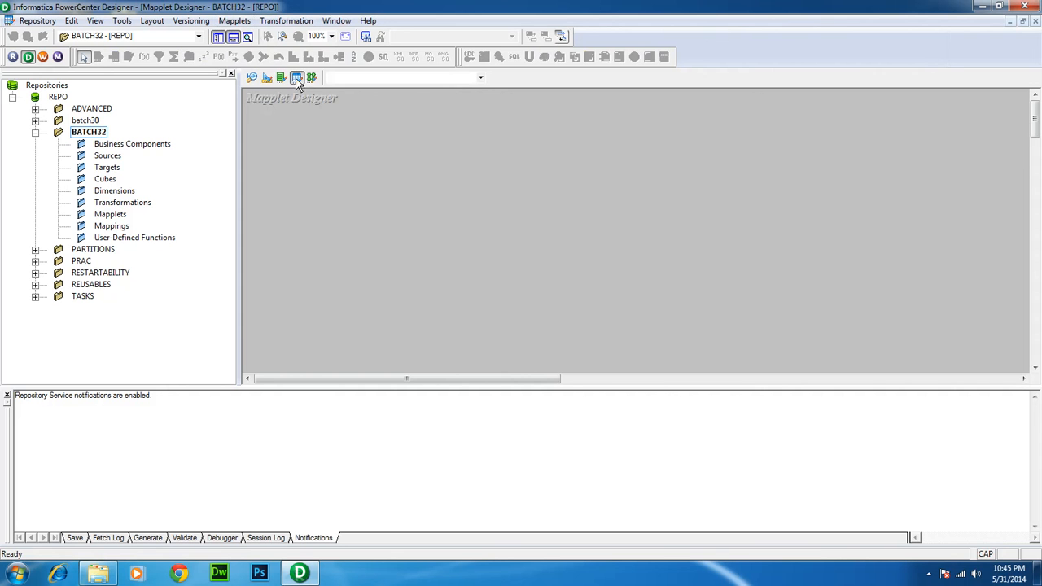
click(312, 78)
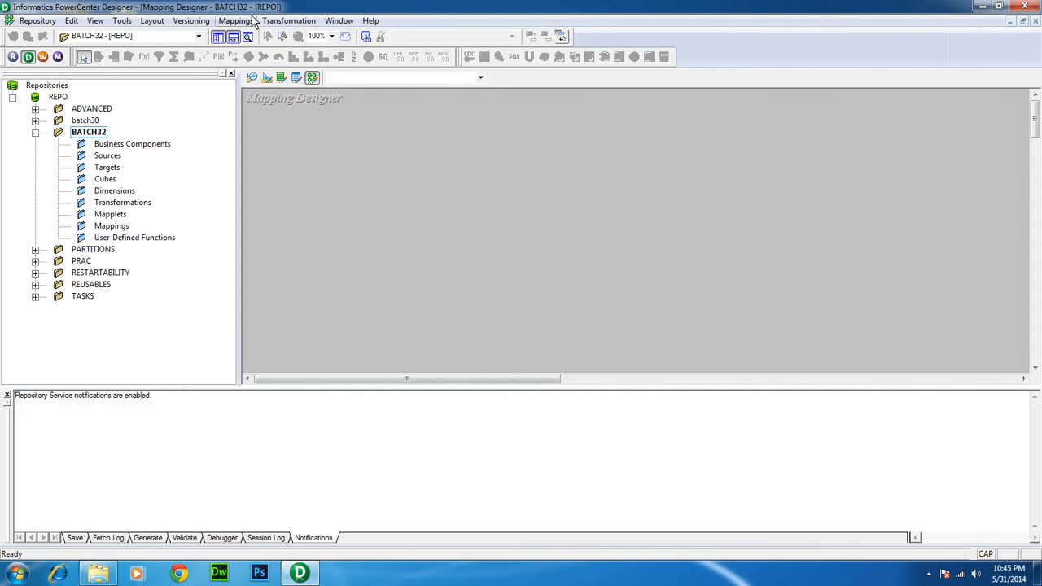
click(254, 77)
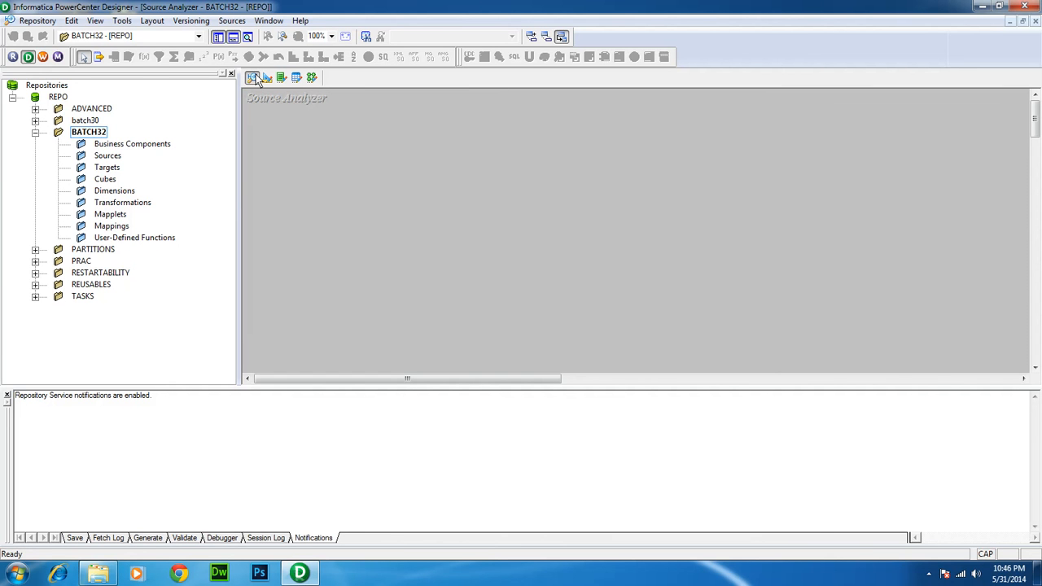
click(232, 21)
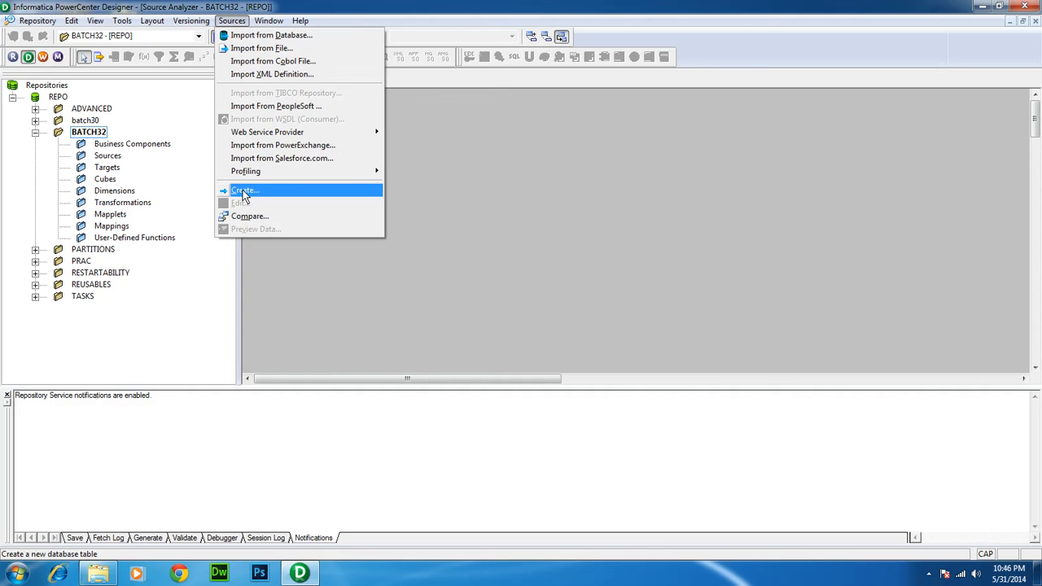
Start Import from Database and add a new ODBC data source using the Oracle in XE driver
click(268, 35)
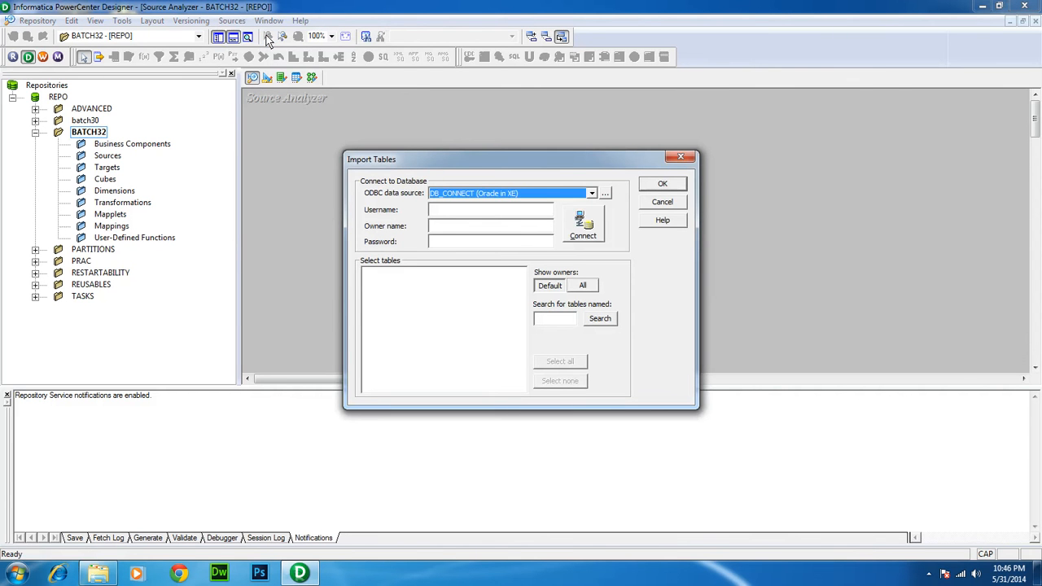
click(589, 193)
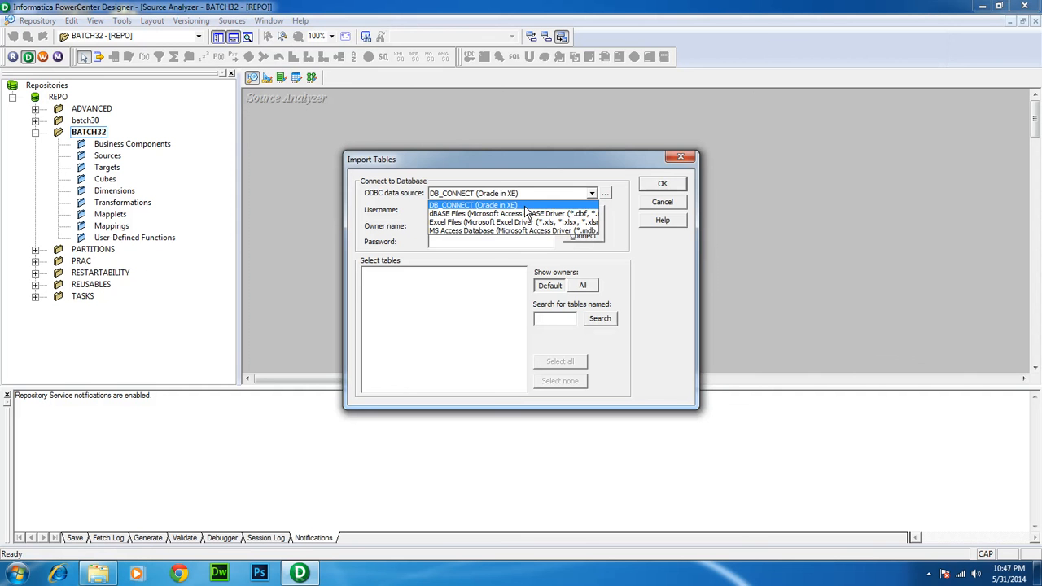
click(524, 206)
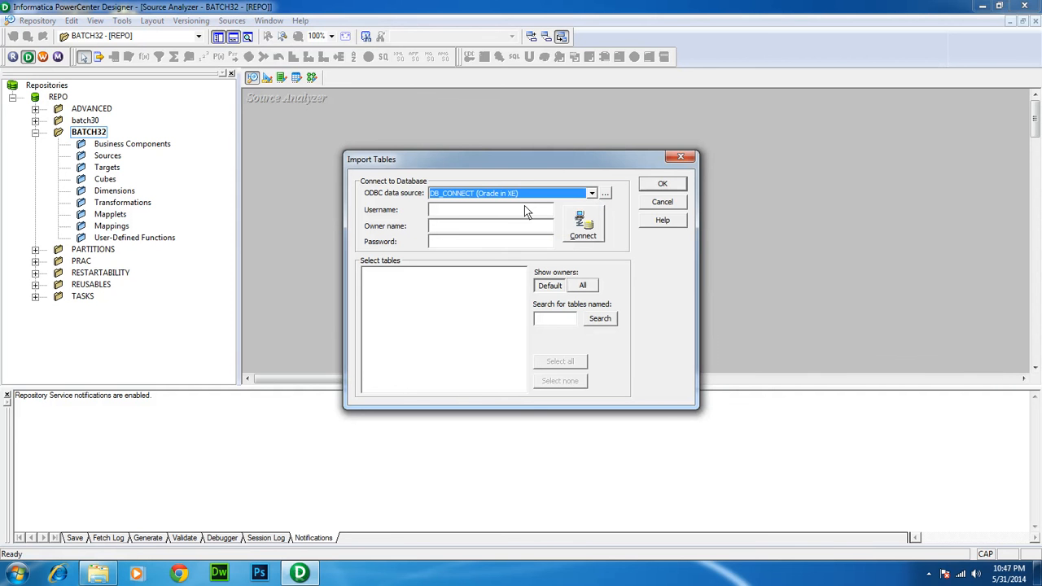
click(608, 193)
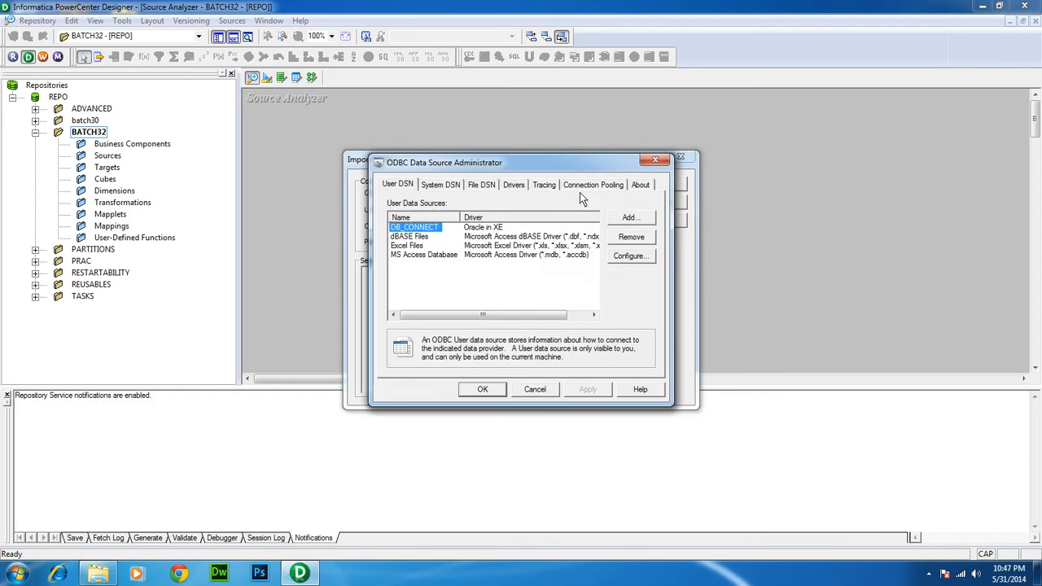
click(627, 216)
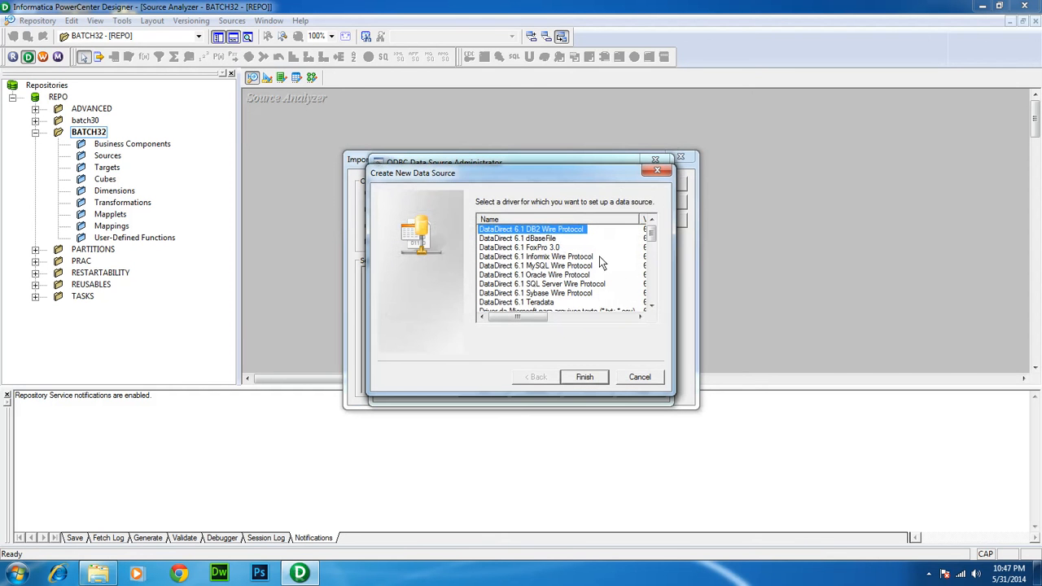
drag(652, 234, 649, 294)
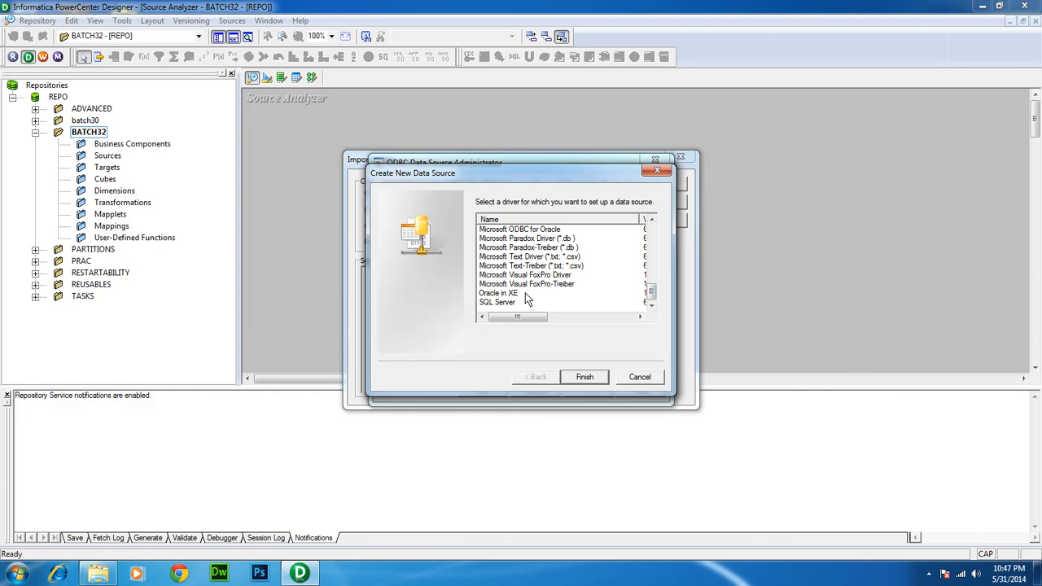
click(500, 294)
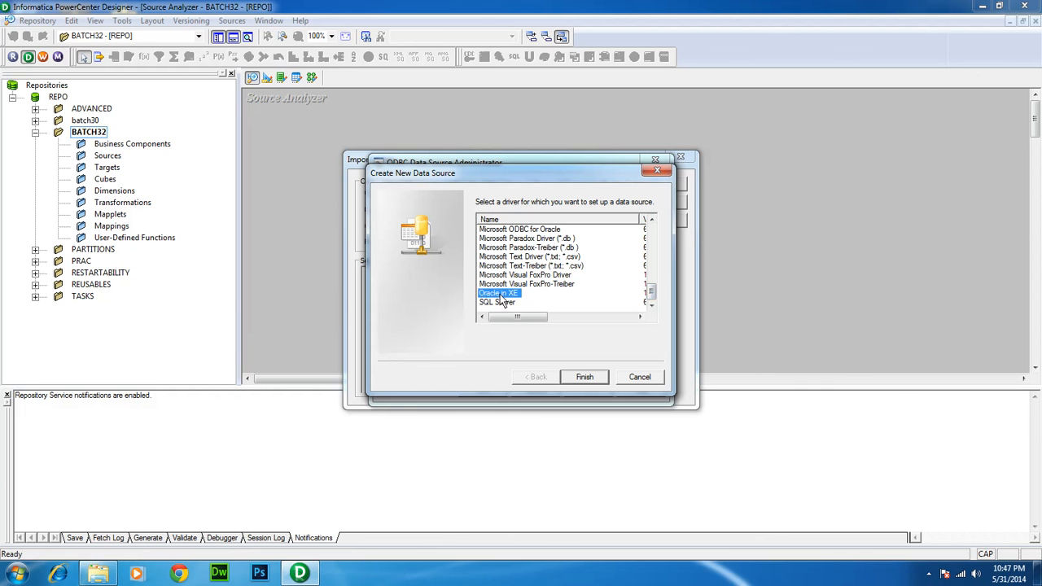
click(573, 380)
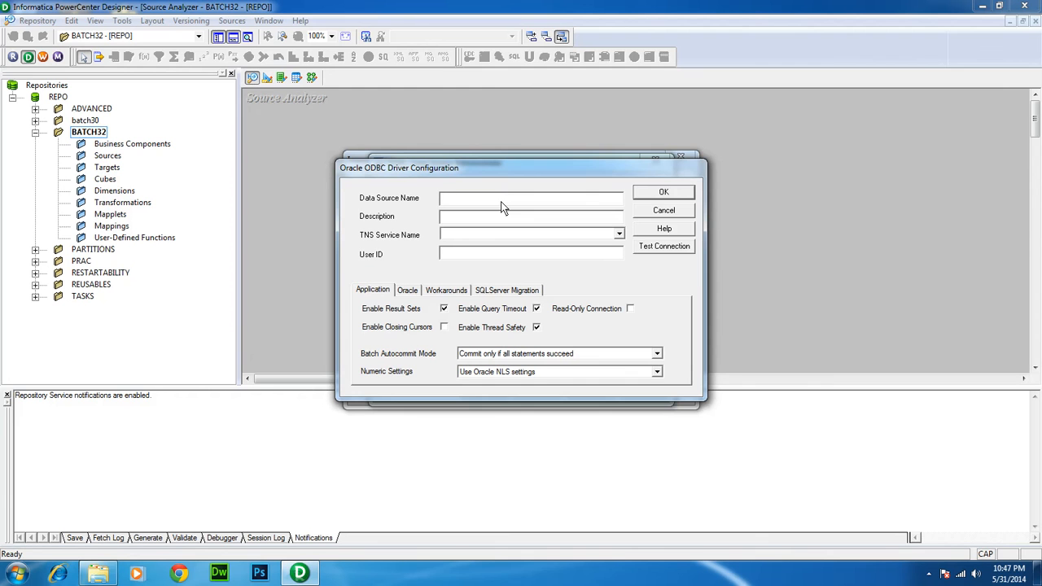
Create the DB_CON ODBC data source on TNS service XE and return to the import window's data source list
text(DB_CON)
click(453, 236)
right_click(477, 196)
key(Escape)
drag(475, 198, 405, 207)
drag(461, 237, 437, 235)
click(664, 192)
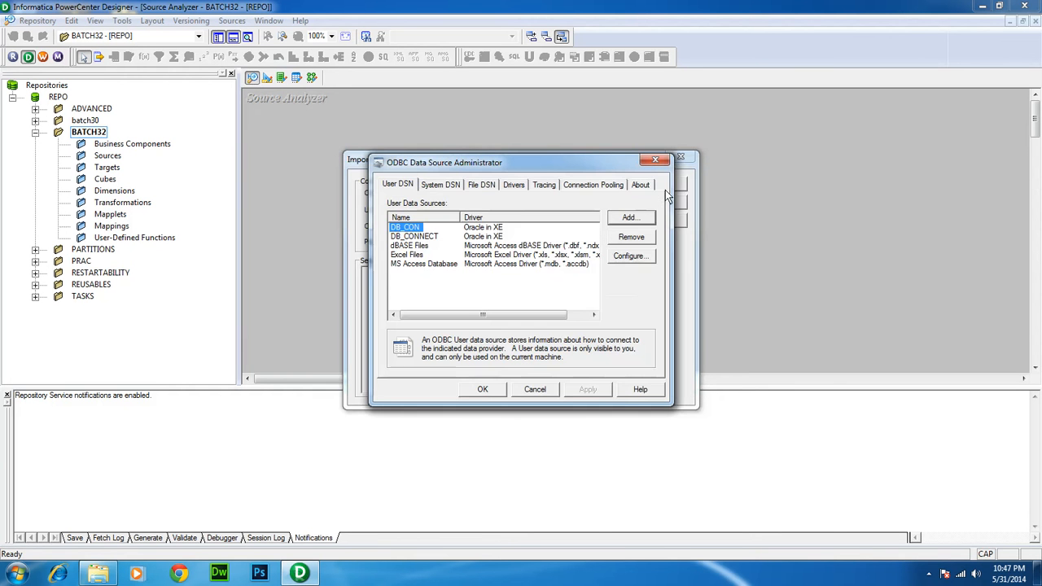
click(482, 389)
click(592, 193)
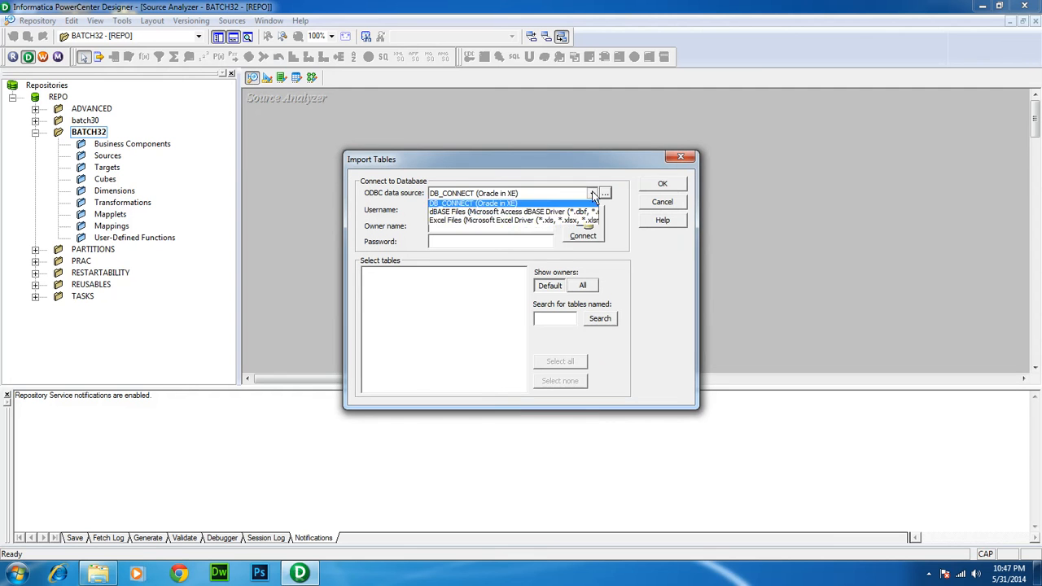
Select DB_CON and enter the SOURCE schema's username and password
click(557, 204)
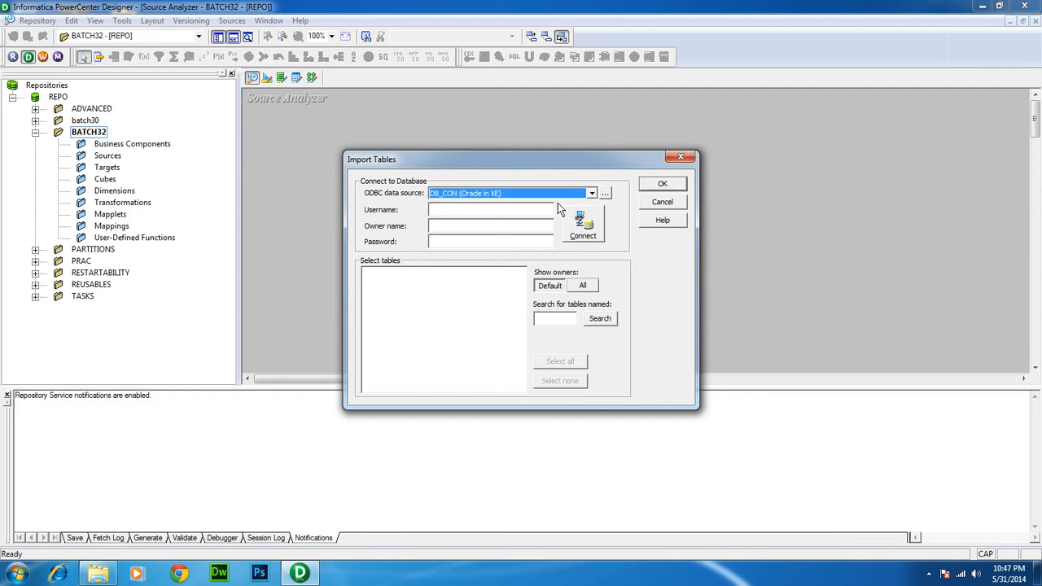
click(504, 210)
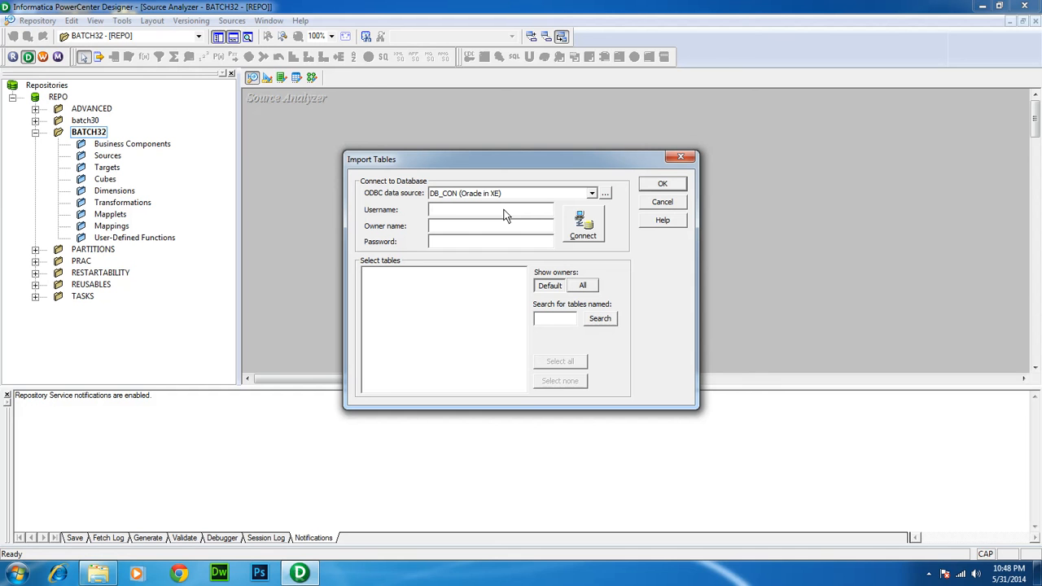
text(ource)
click(469, 241)
Clear the Owner name, connect, and re-enter SOURCE as the owner name
drag(466, 230, 408, 227)
key(BackSpace)
click(583, 230)
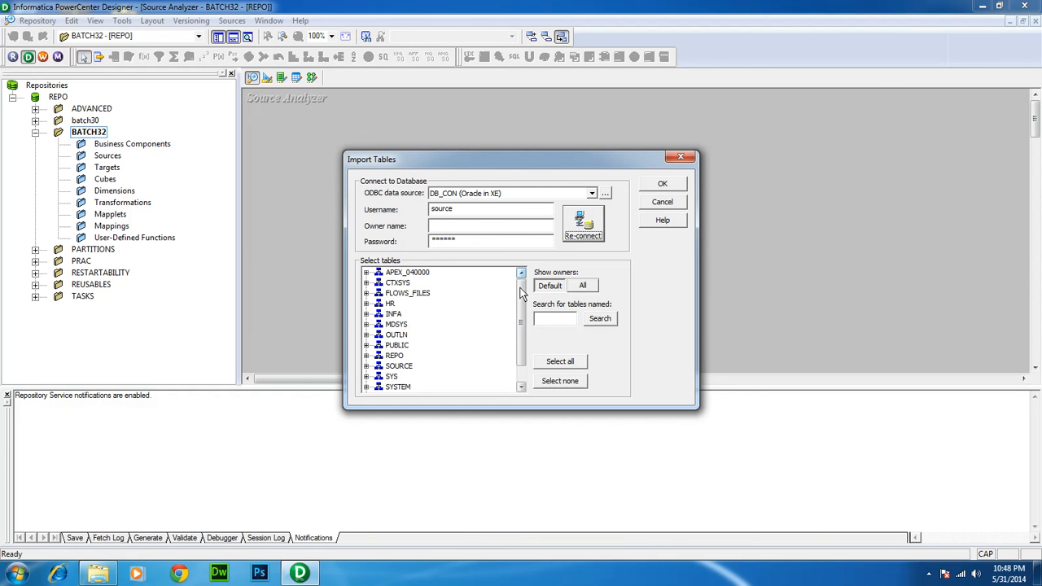
mouse_move(519, 293)
mouse_down()
mouse_move(511, 346)
mouse_move(516, 275)
mouse_up()
click(480, 226)
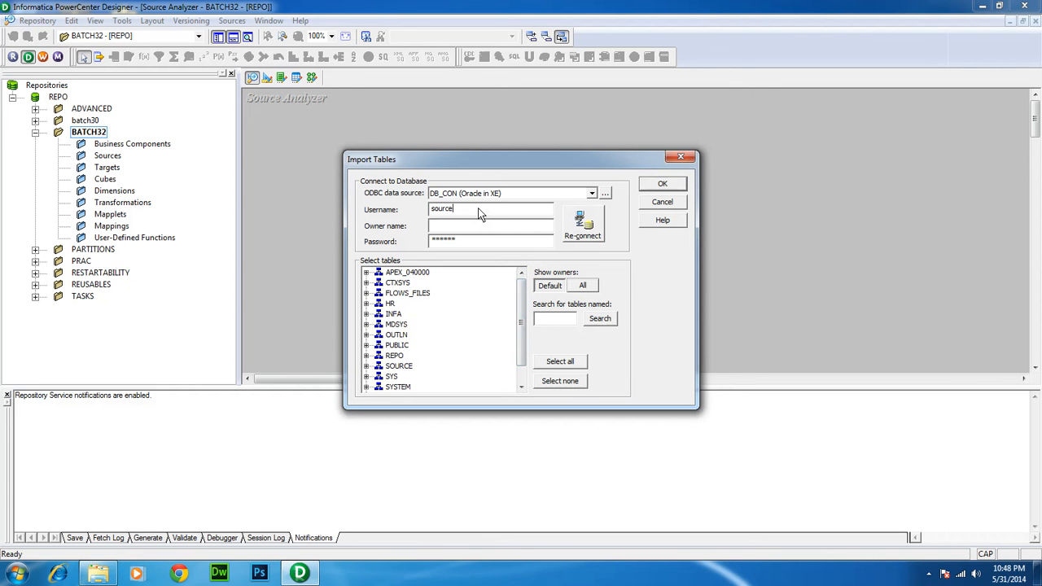
key(Tab)
Reconnect to DB_CON so only the SOURCE owner is listed
click(398, 367)
click(469, 209)
click(582, 232)
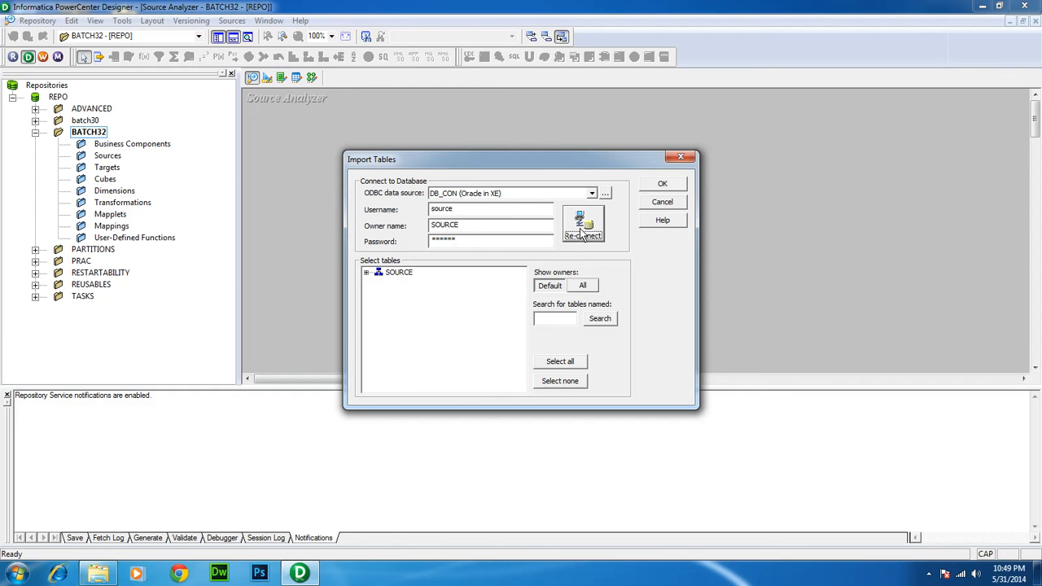
Expand SOURCE > TABLES and import the EMP table as a source definition
click(366, 271)
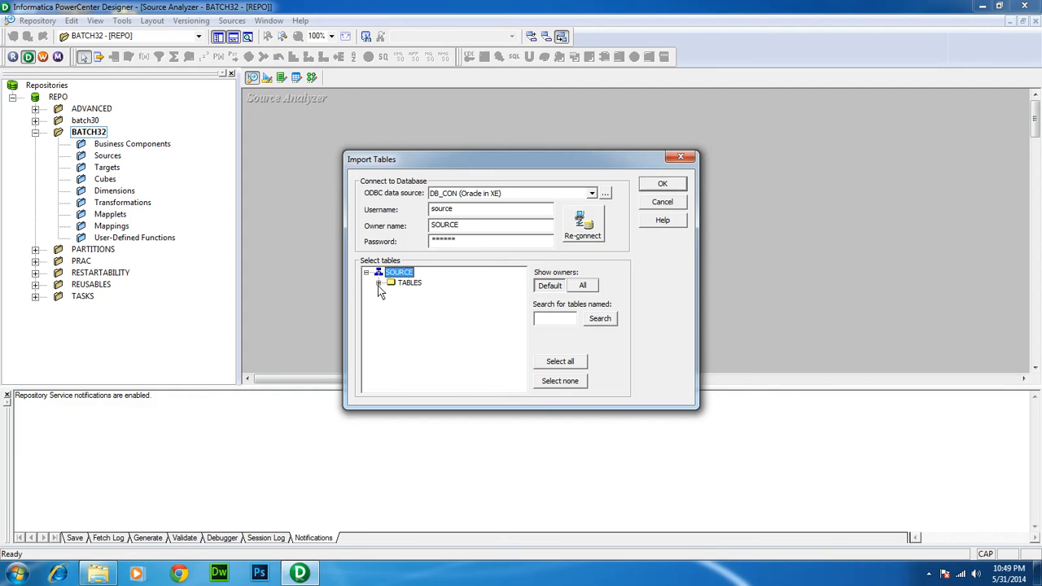
click(378, 283)
click(414, 304)
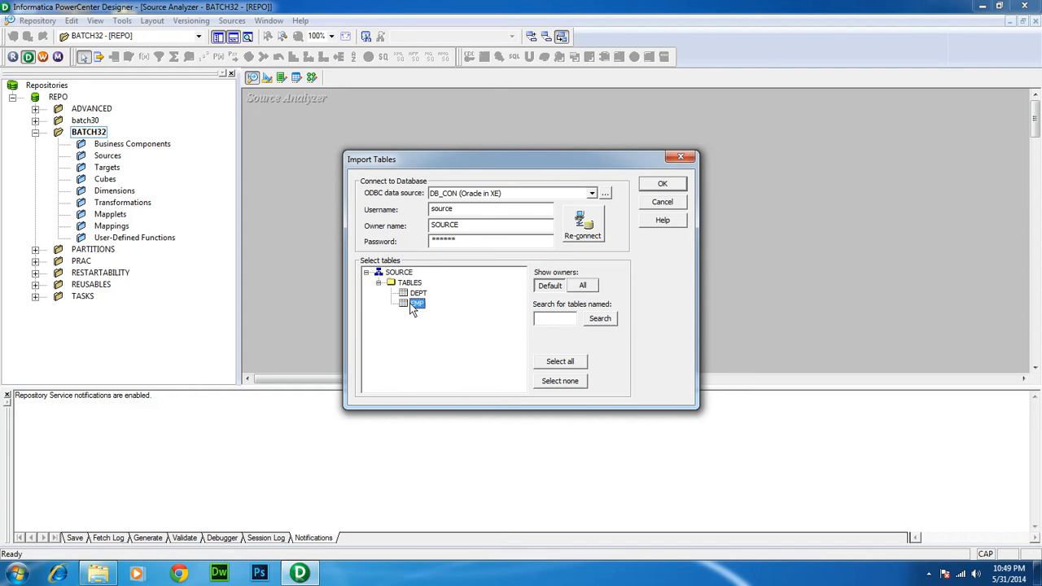
click(663, 186)
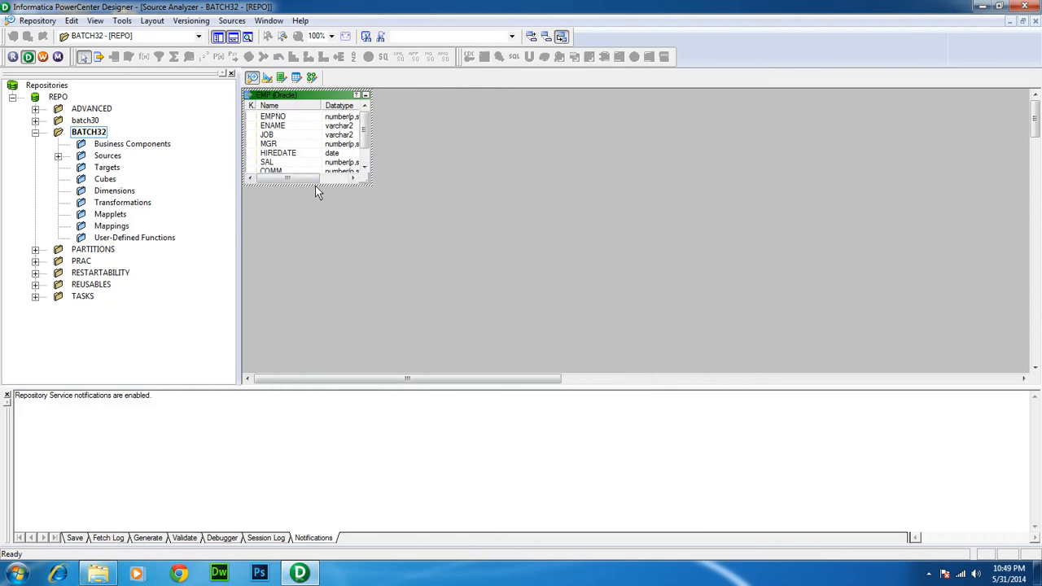
Enlarge the EMP source to show all columns and lengths, then save it with Ctrl+S
drag(315, 186, 317, 241)
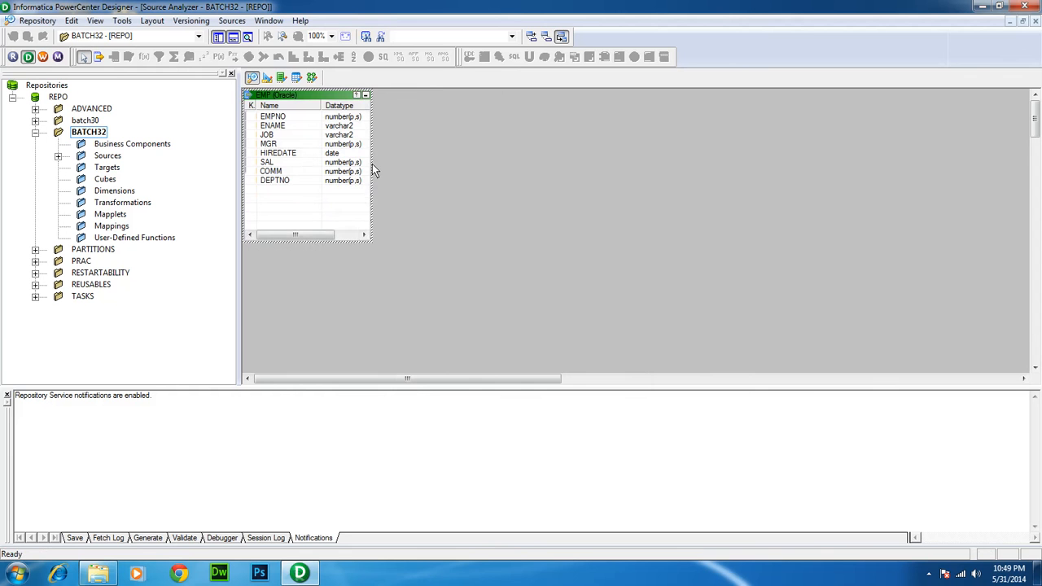
drag(372, 166, 450, 186)
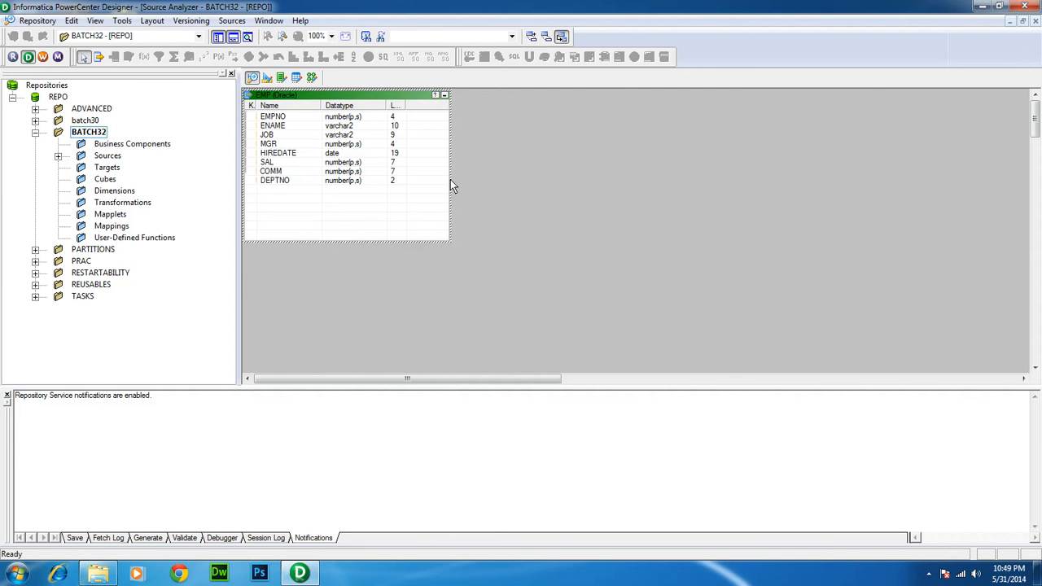
key(ctrl+s)
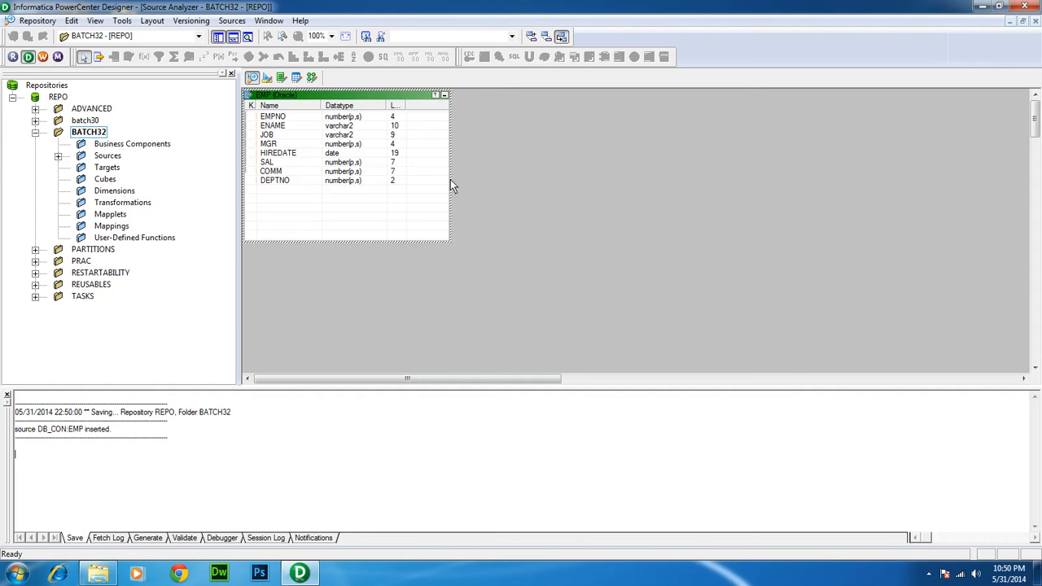
double_click(330, 97)
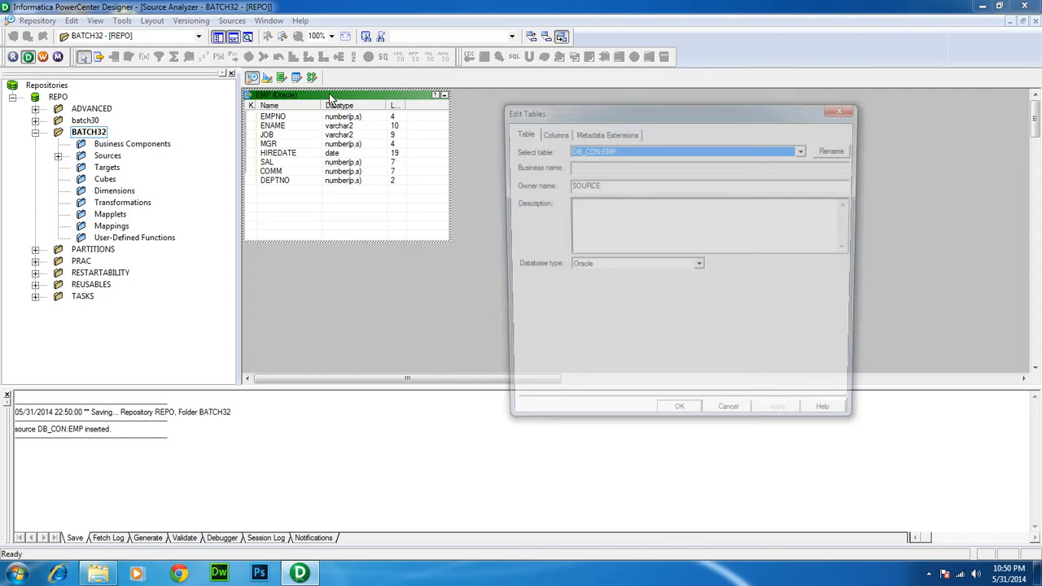
click(550, 132)
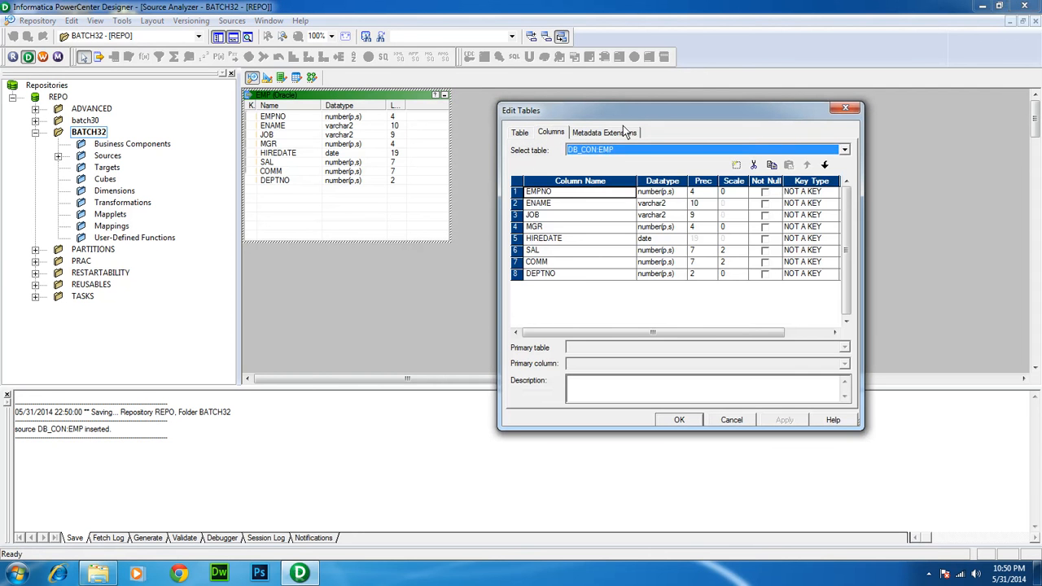
click(818, 197)
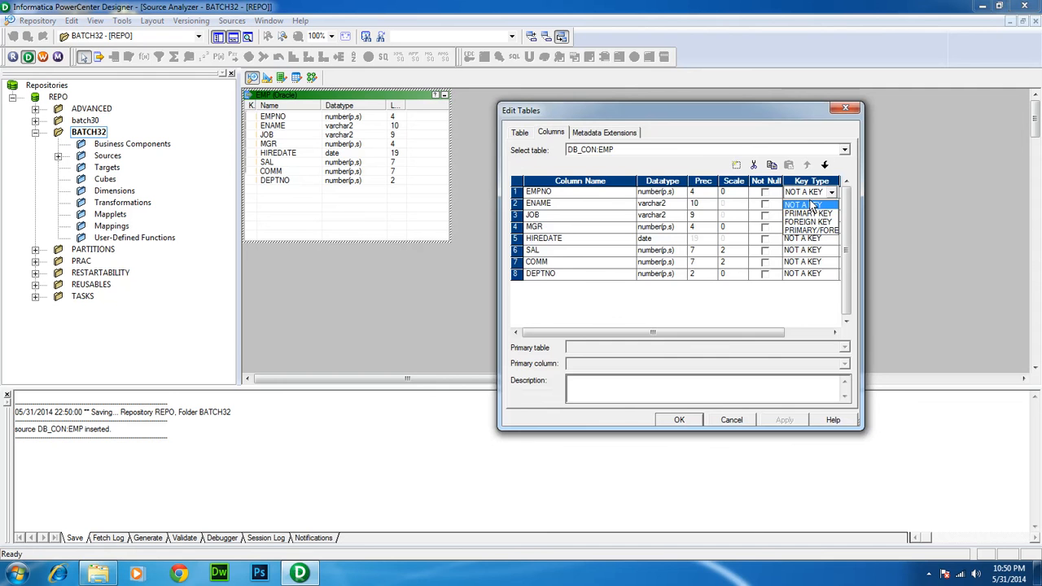
click(809, 204)
click(680, 420)
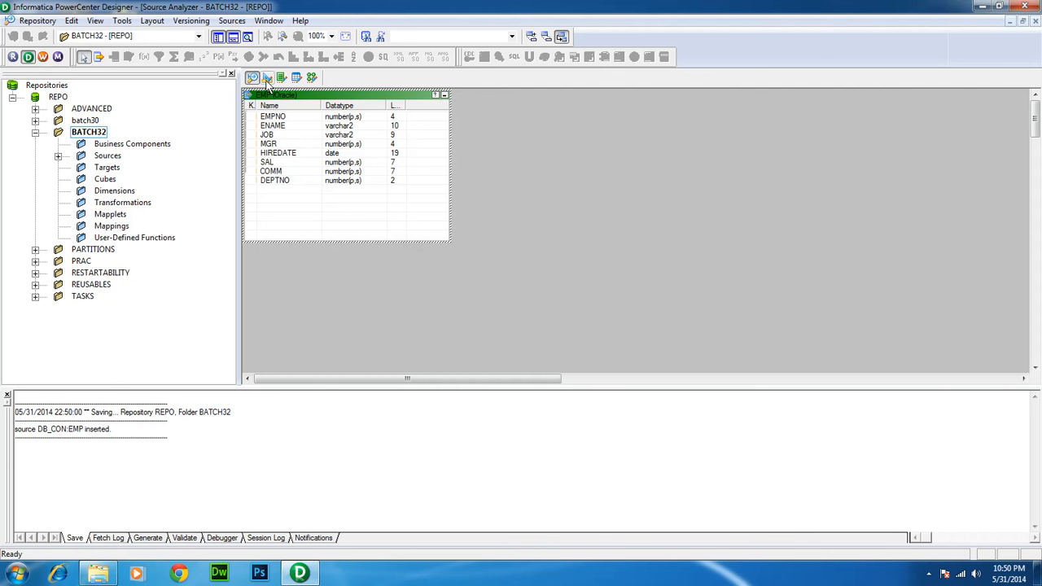
Launch Toad for Oracle and log in to the SOURCE schema
click(17, 573)
click(66, 369)
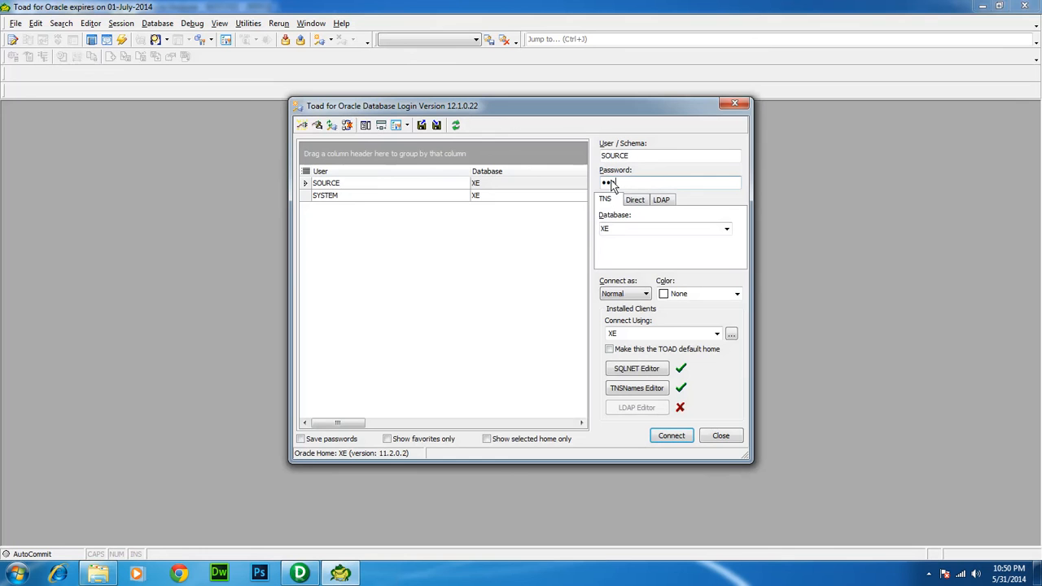
text(urce)
key(Return)
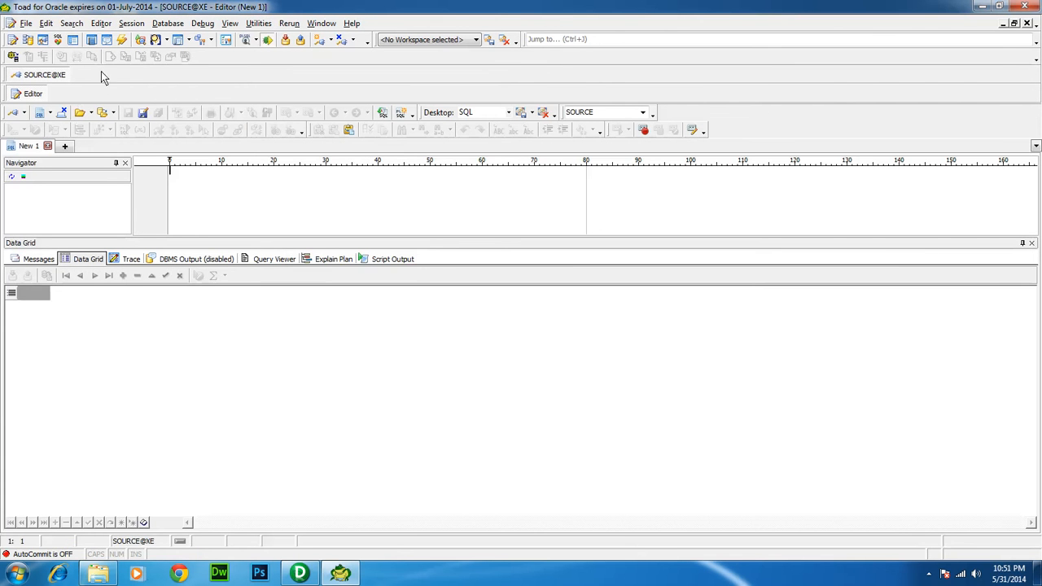
View EMP's eight column definitions in the Schema Browser, then return to PowerCenter Designer
click(27, 41)
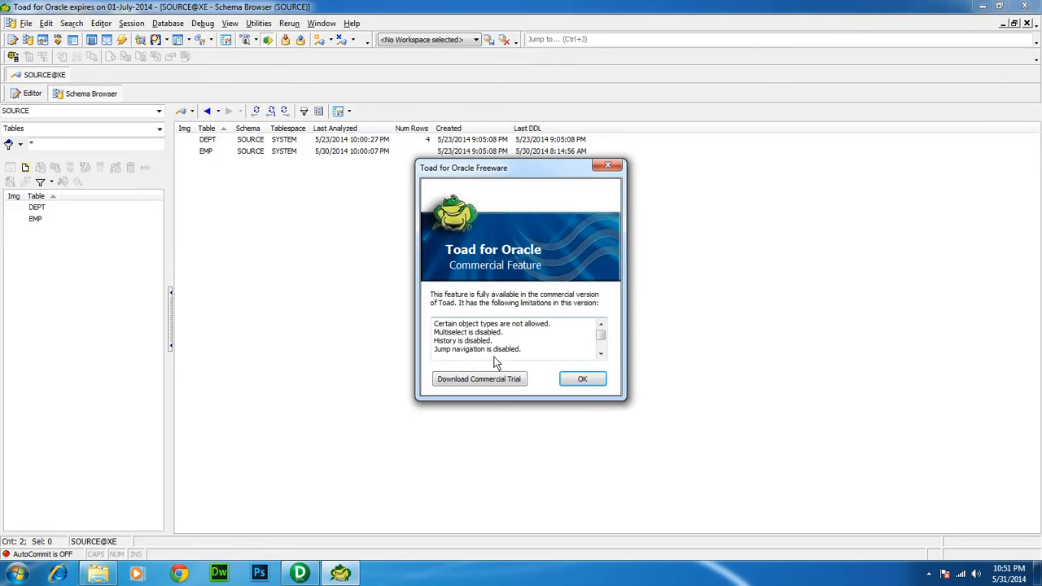
click(583, 380)
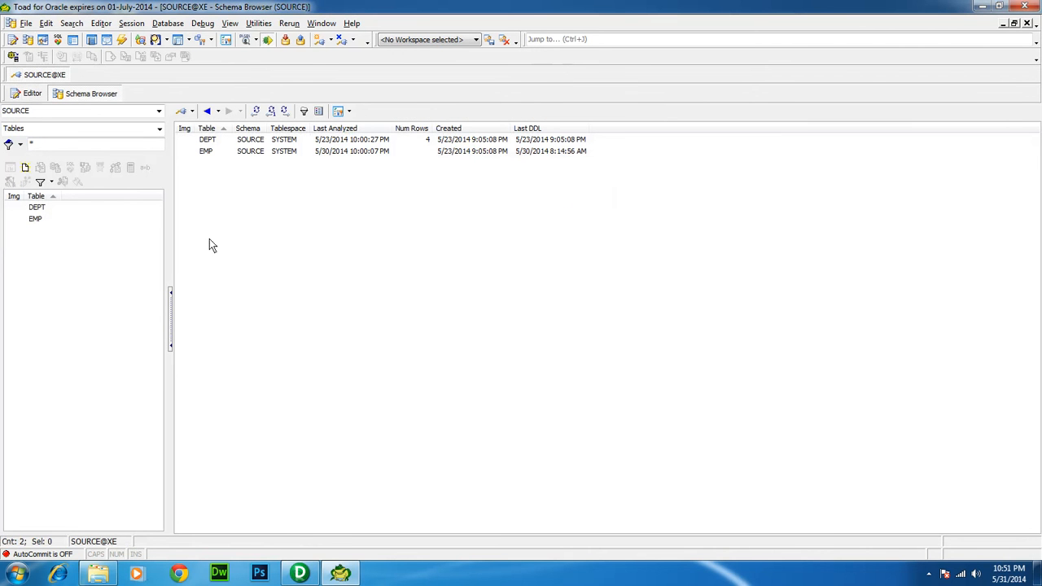
click(43, 219)
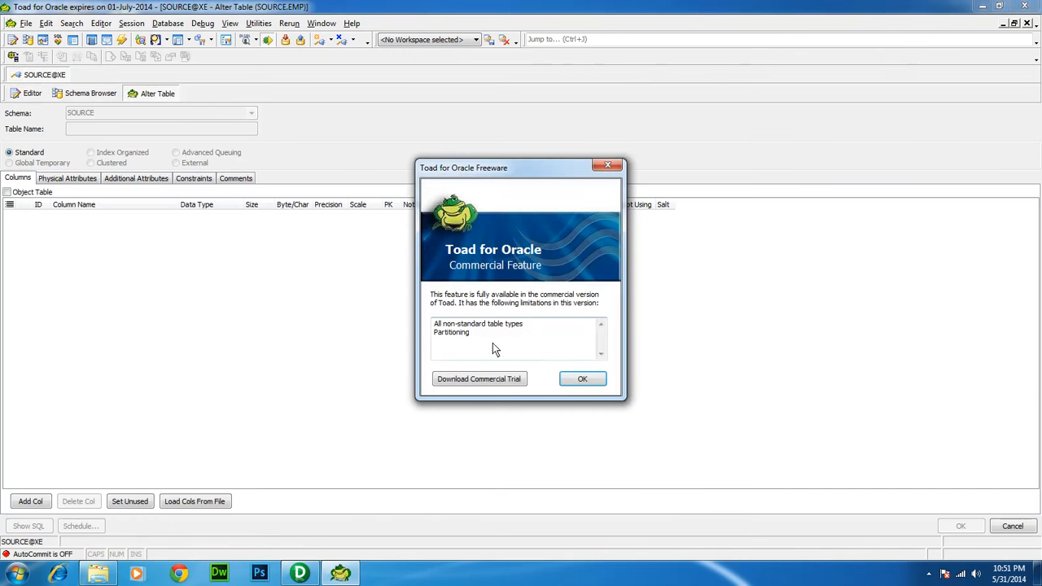
click(600, 380)
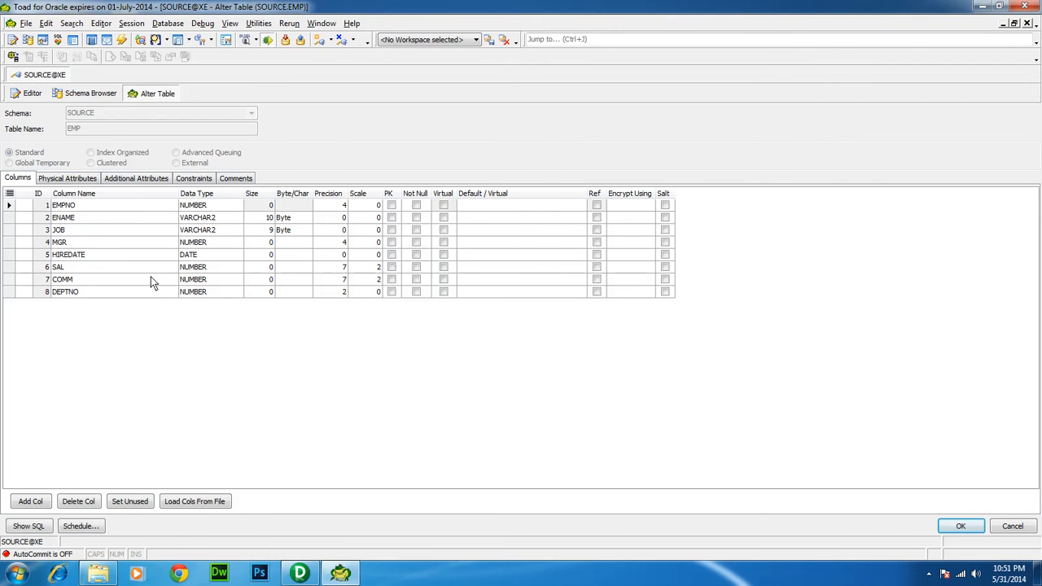
click(300, 573)
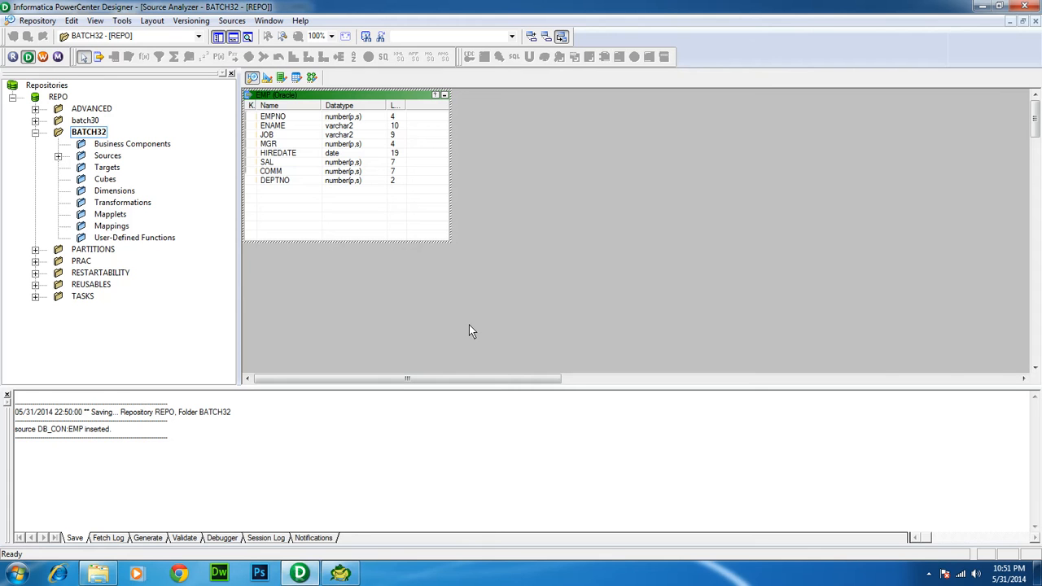
Deselect the EMP source and switch to the Target Designer workspace
click(469, 327)
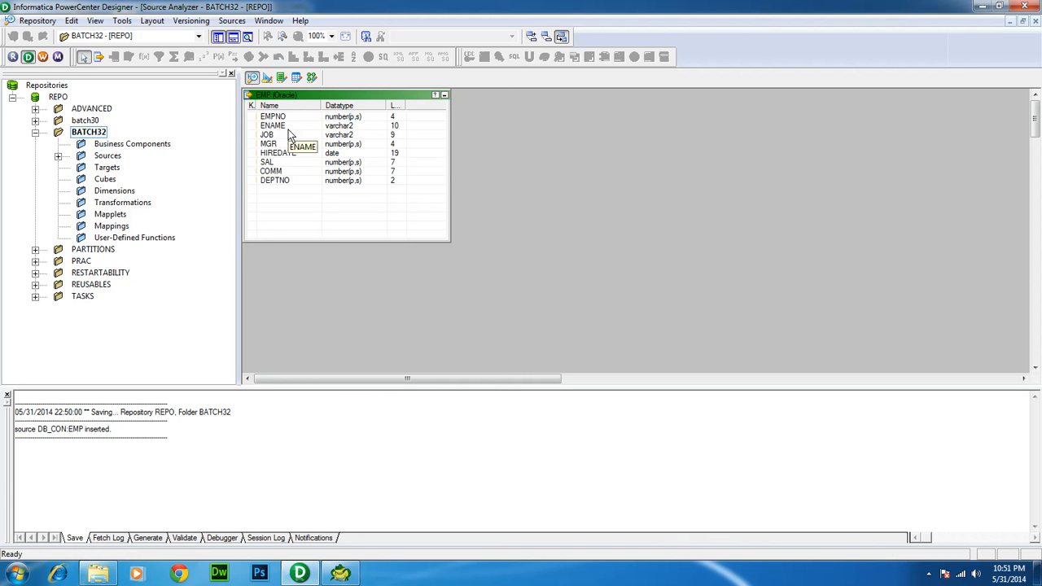
click(267, 77)
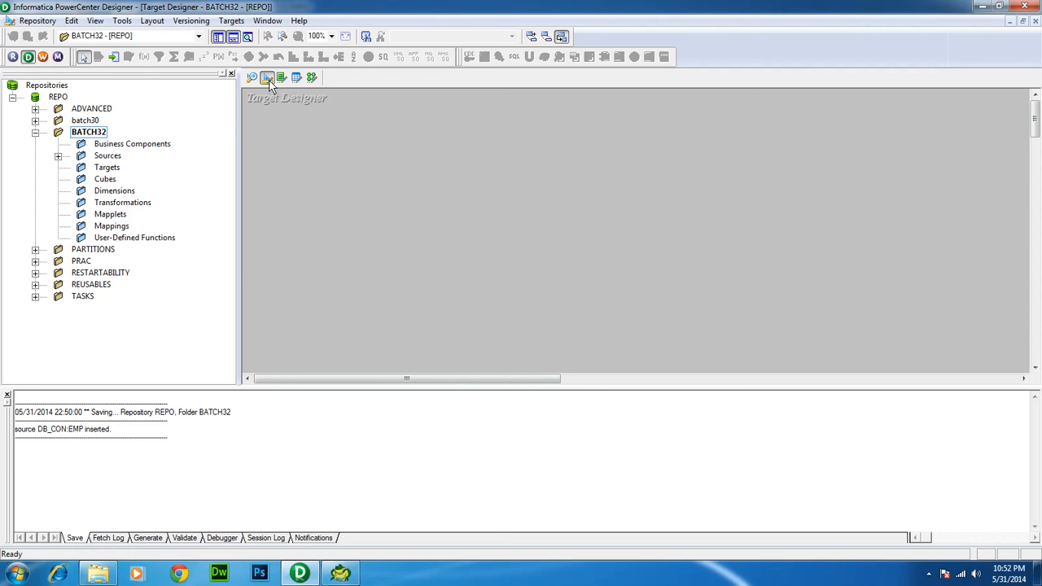
Start Targets > Import from Database and connect with the TARGET schema's login
click(231, 21)
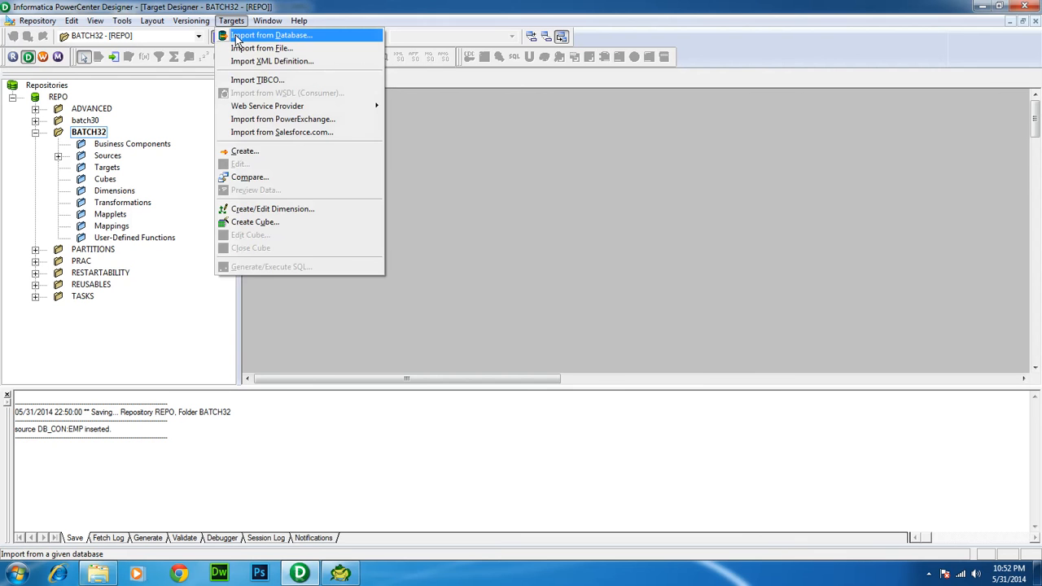
click(236, 37)
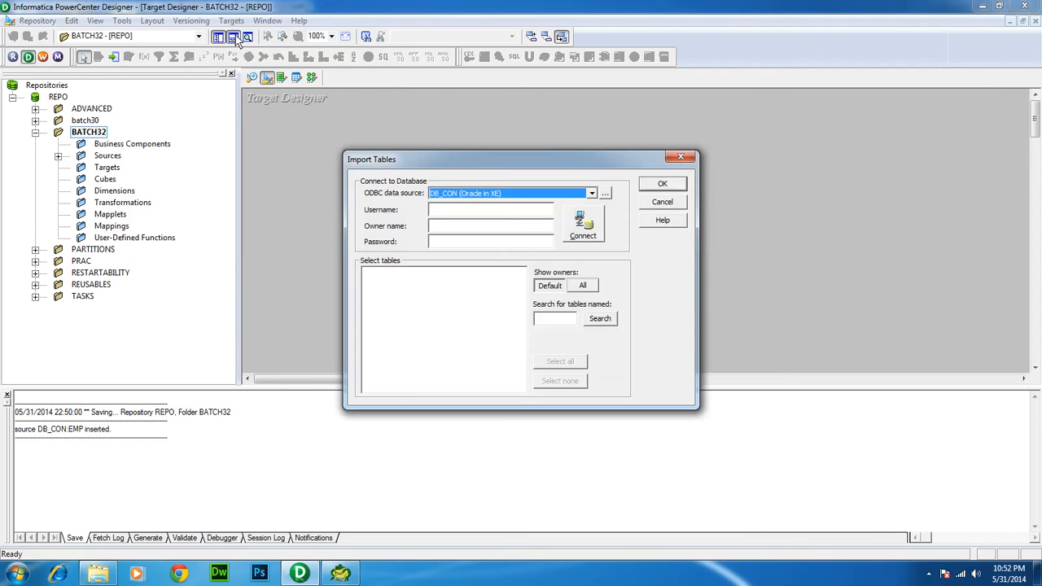
click(472, 208)
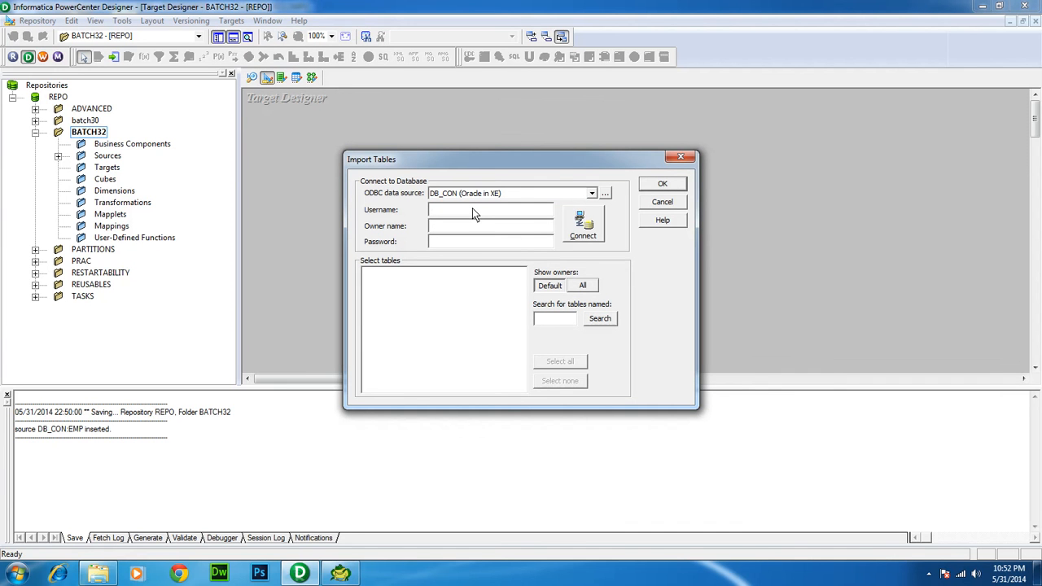
text(target)
click(580, 225)
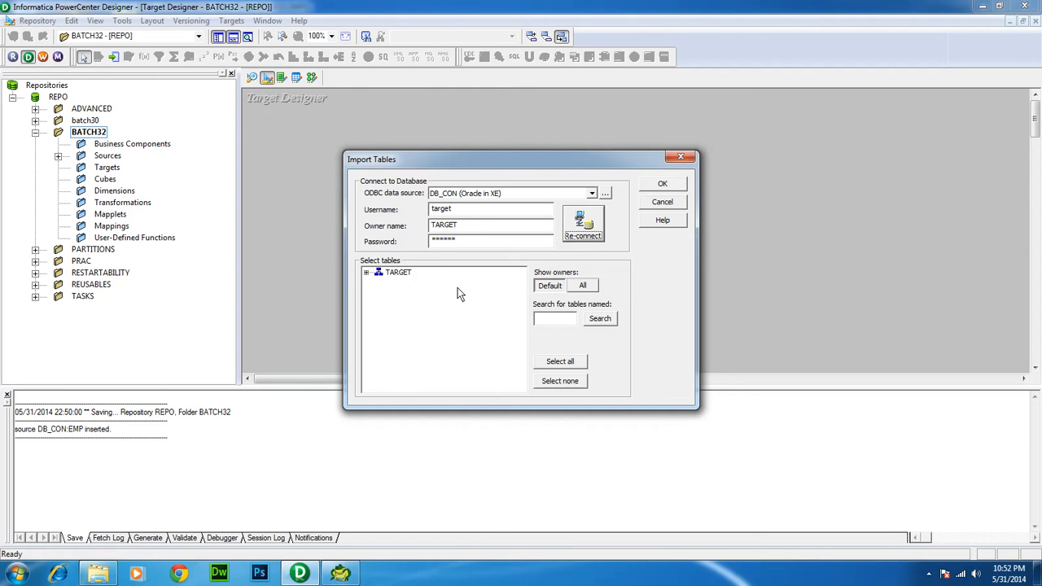
Expand TARGET > TABLES and import the EMP table as a target definition
click(367, 273)
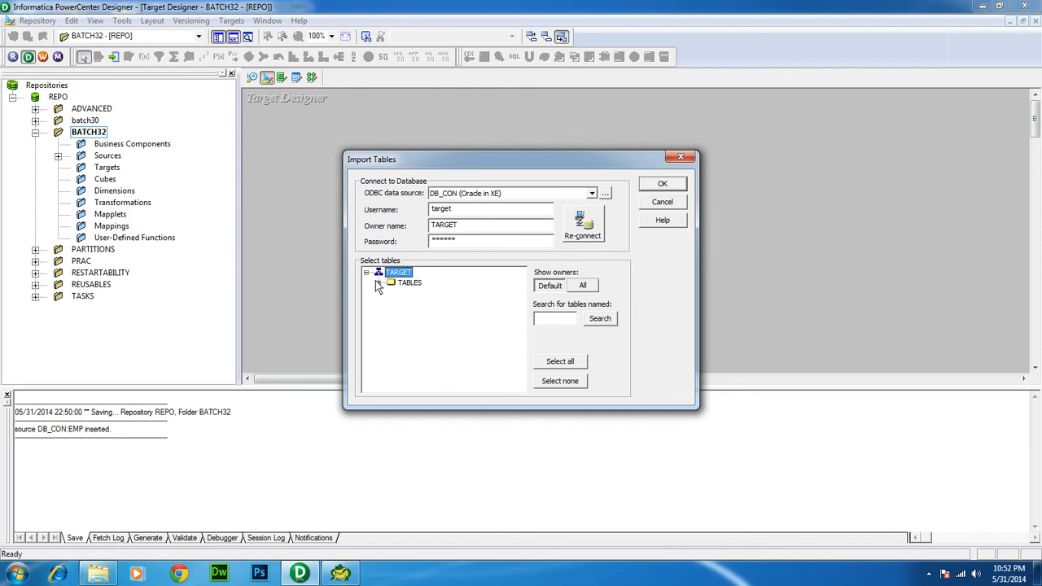
click(378, 282)
click(378, 282)
click(378, 282)
click(416, 314)
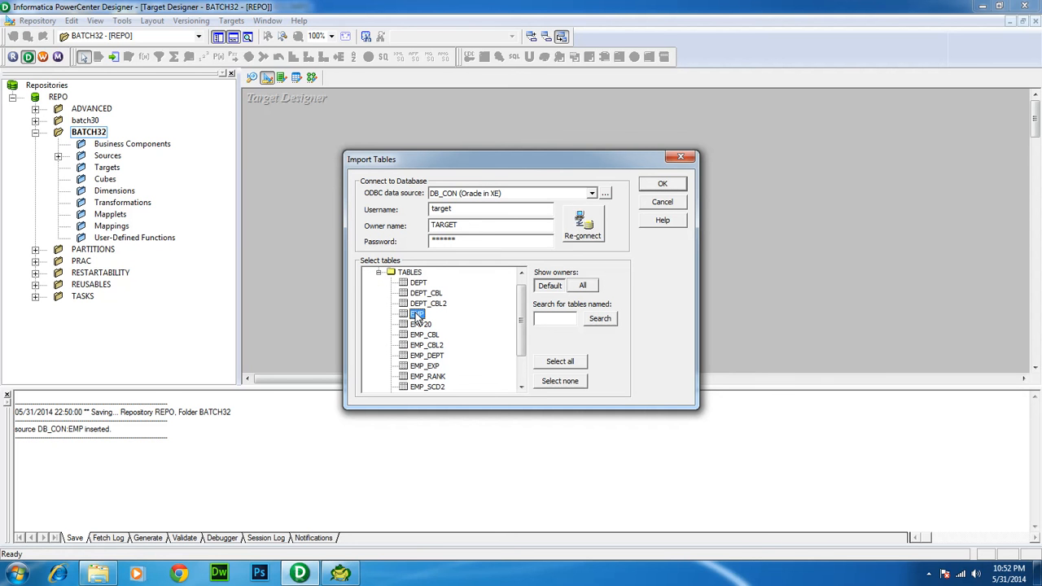
click(661, 185)
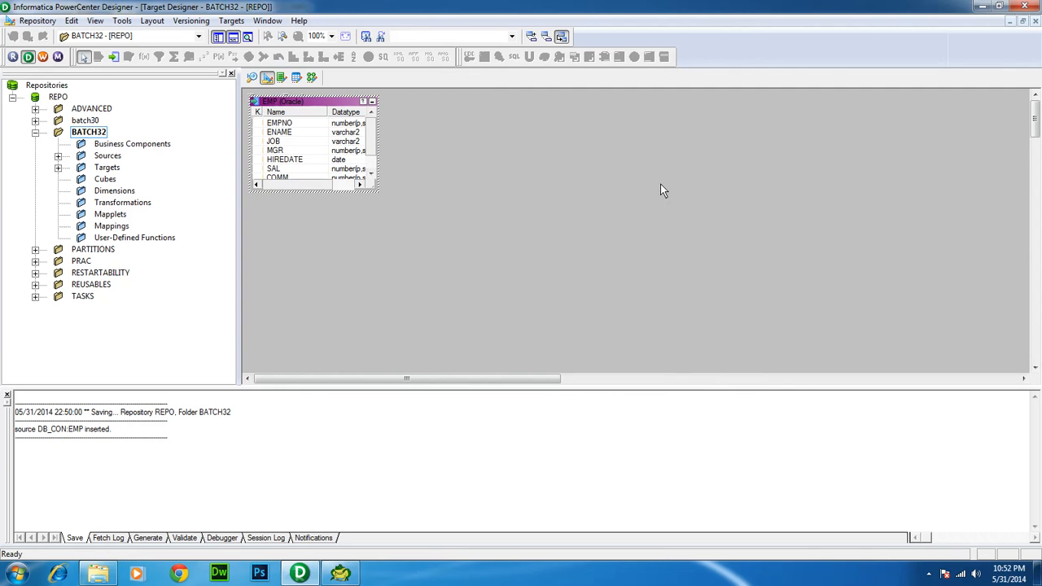
Save the EMP target with Ctrl+S and enlarge it to show every column and length
key(ctrl+s)
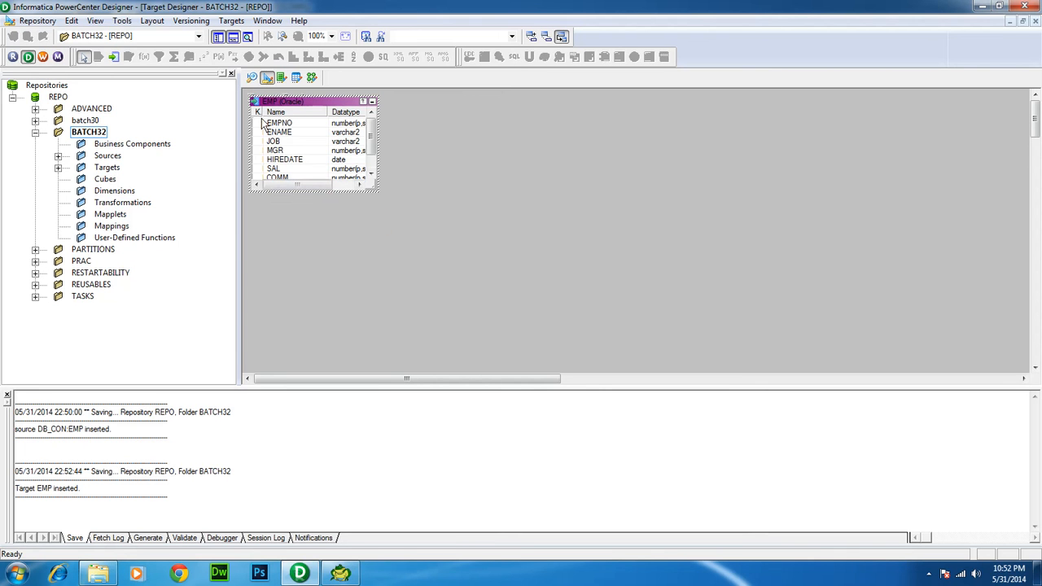
click(253, 78)
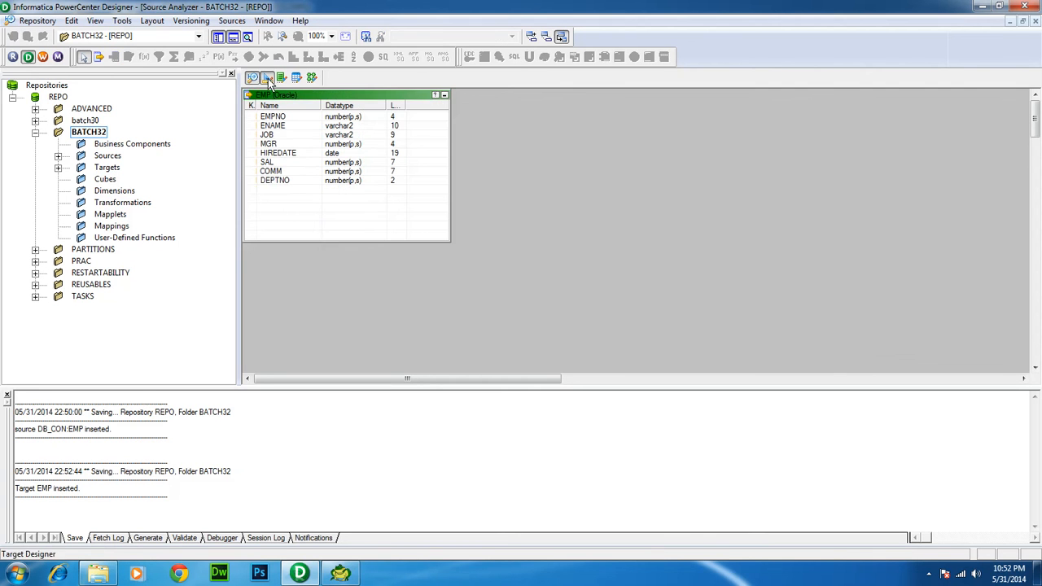
click(267, 78)
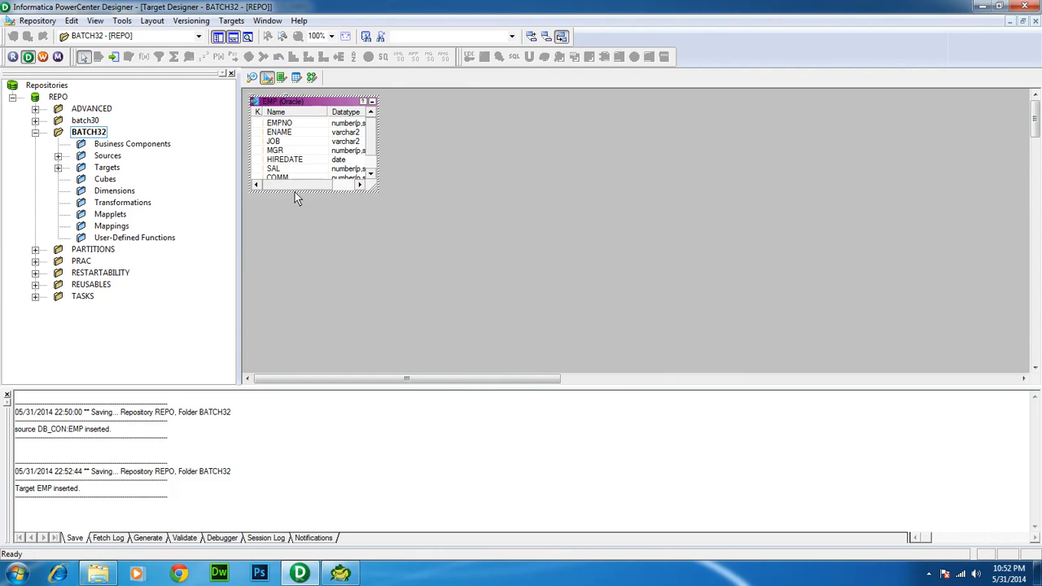
drag(296, 193, 295, 246)
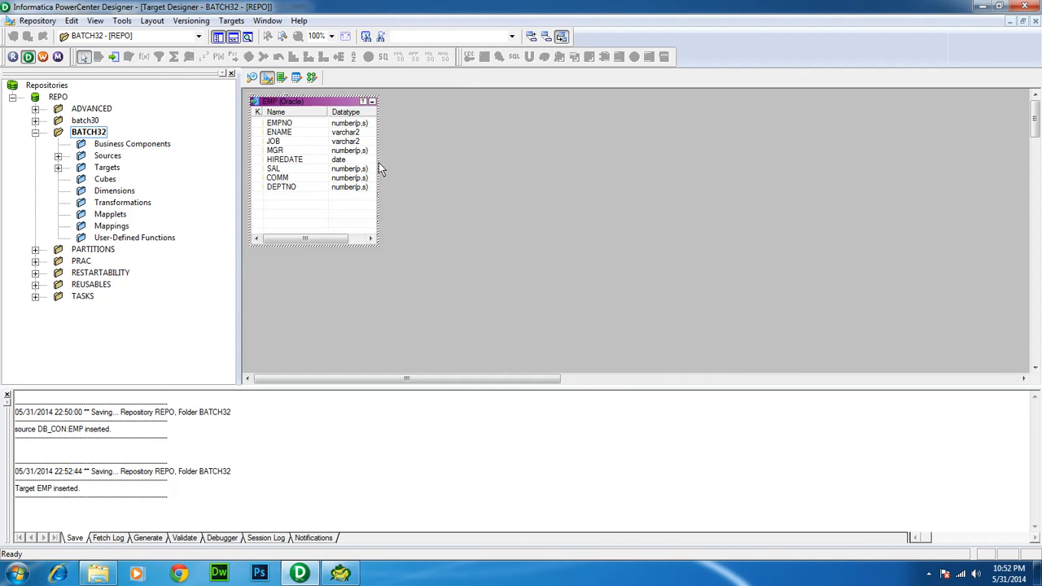
drag(378, 165, 423, 169)
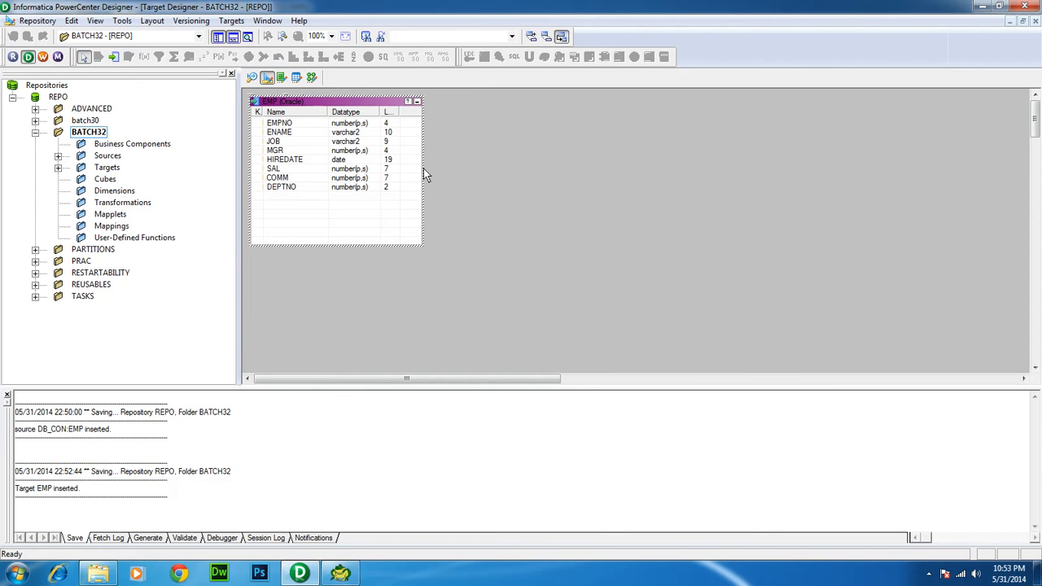
Cycle through Source Analyzer, Target Designer, Transformation Developer and Mapplet Designer, ending in Mapping Designer
click(252, 78)
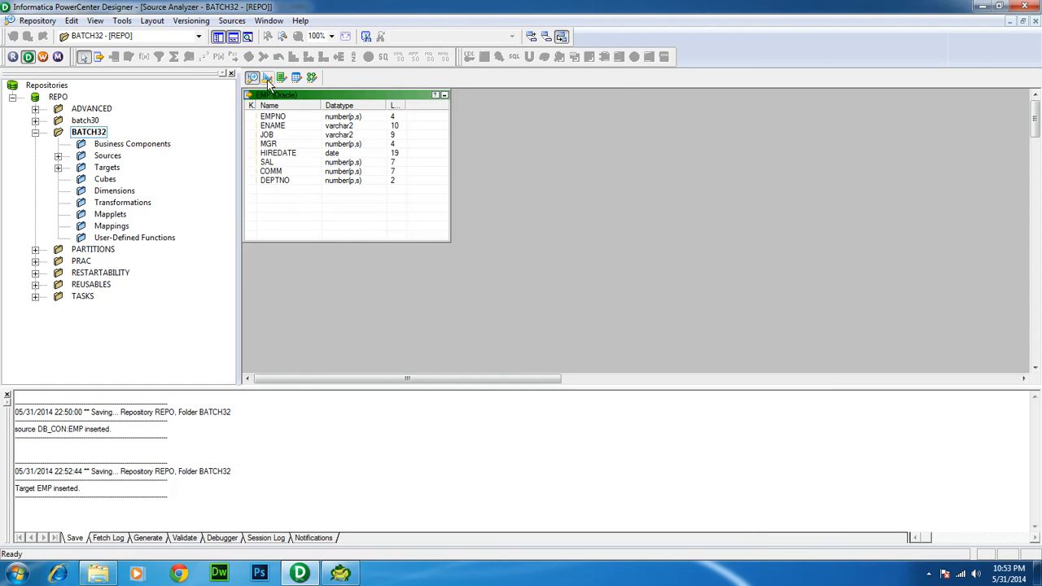
click(267, 78)
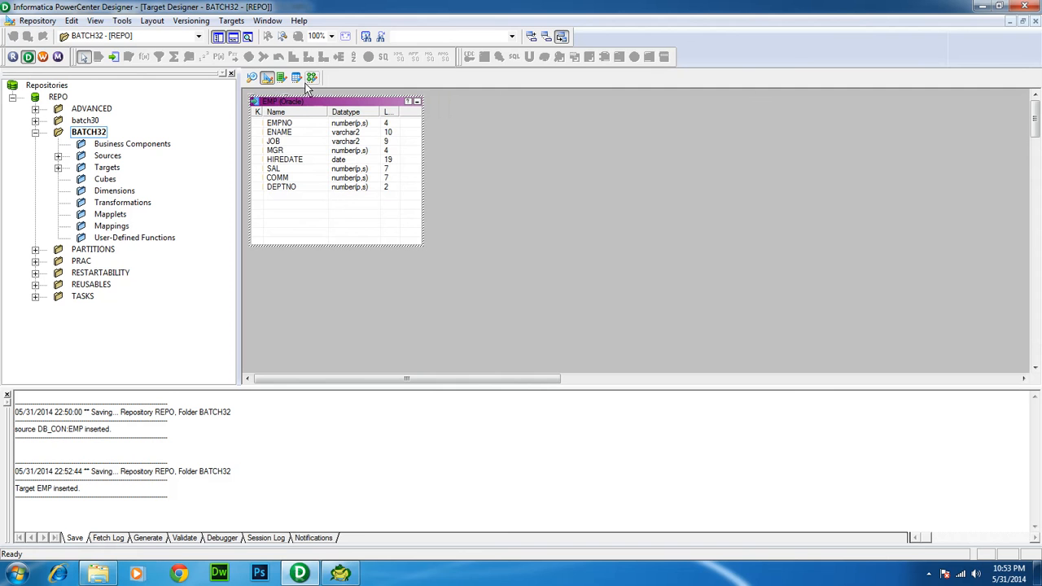
click(281, 78)
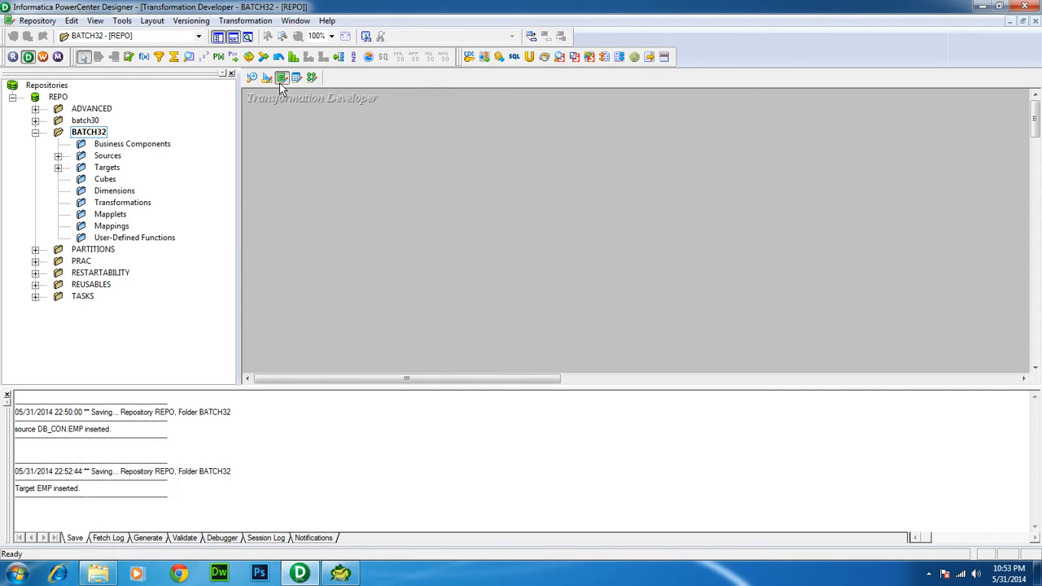
click(297, 78)
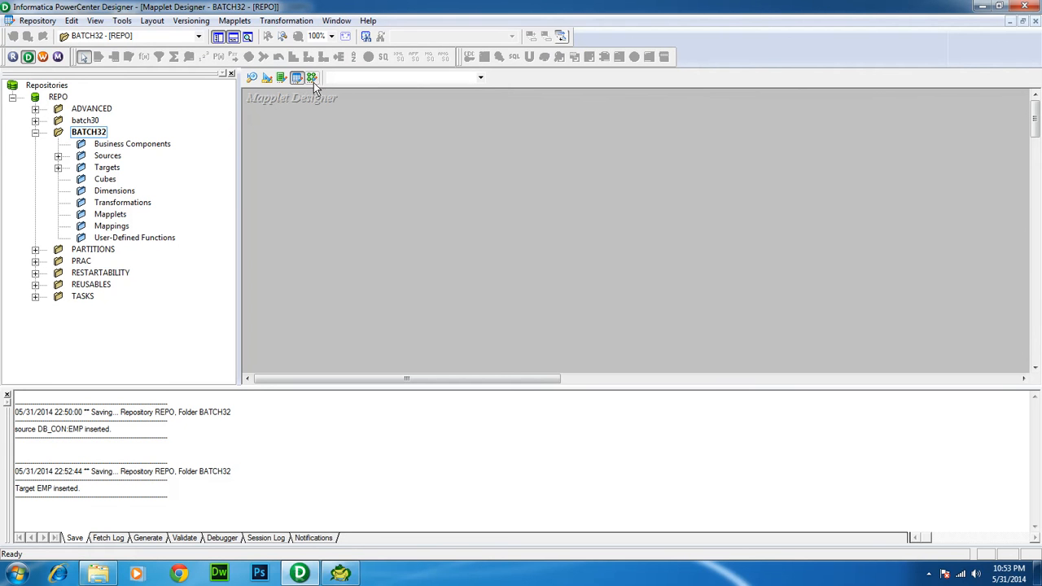
click(312, 78)
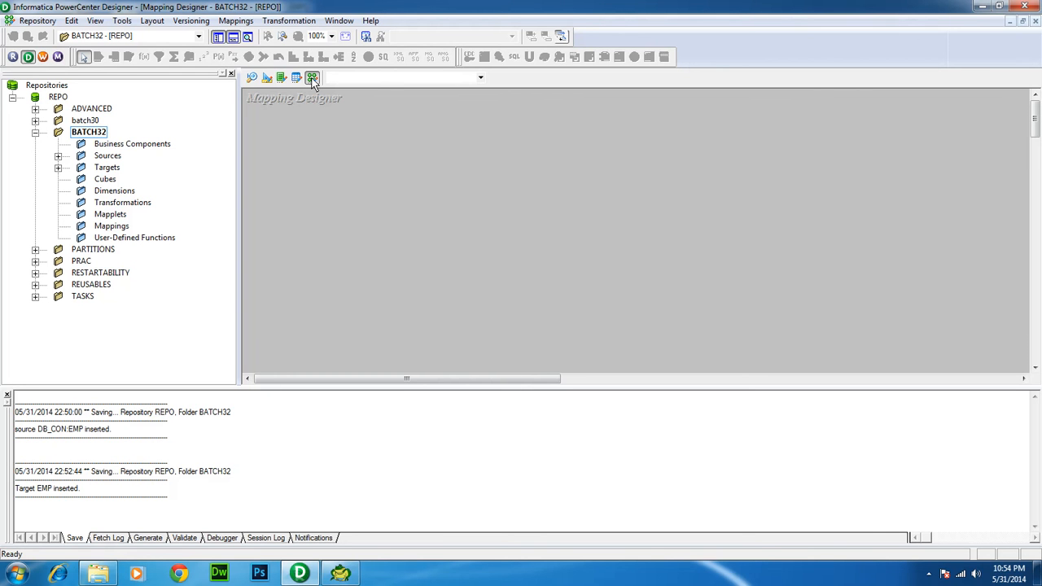
Use Mappings > Create to add a new mapping named m_dummy
click(239, 21)
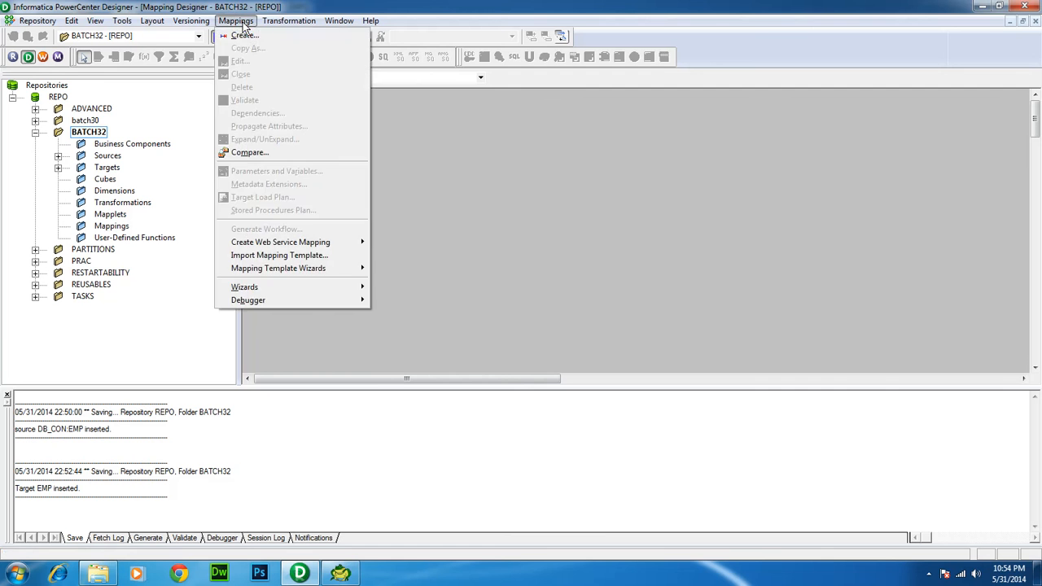
click(244, 37)
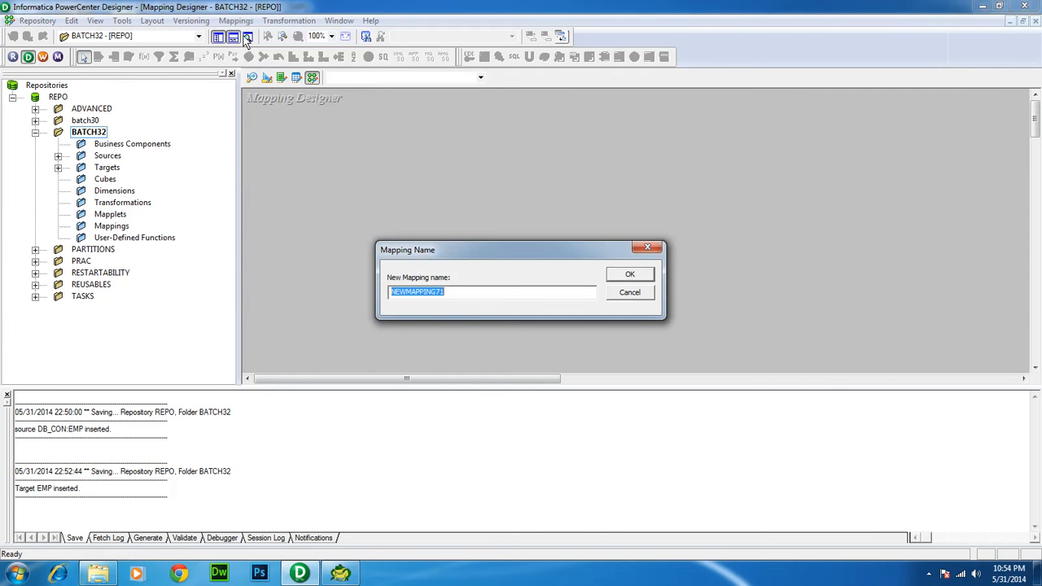
text(m_dummy)
click(619, 275)
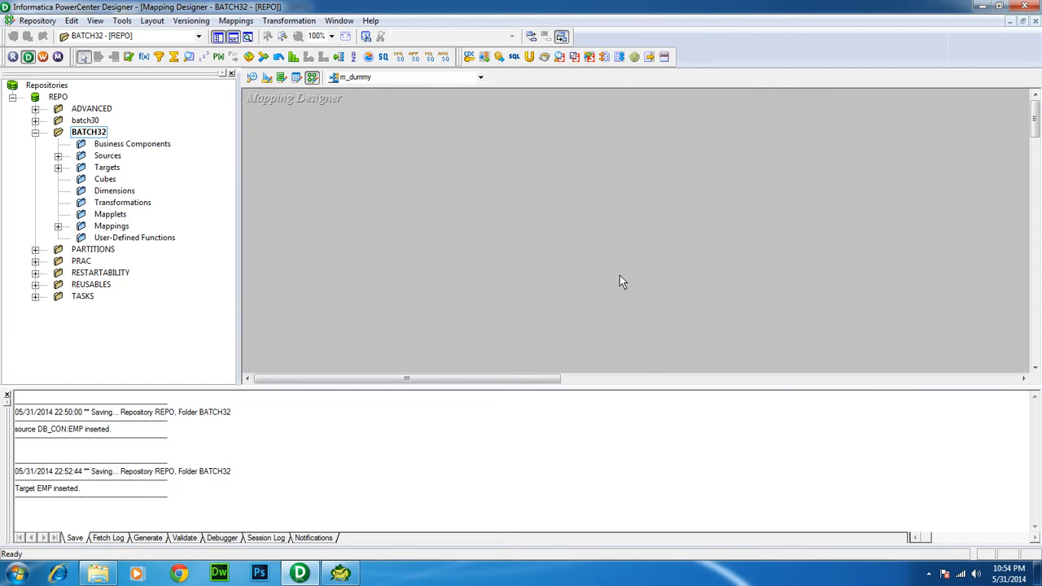
In Source Analyzer, expand Sources > DB_CON, Targets and Mappings to list EMP, EMP and m_dummy
click(58, 155)
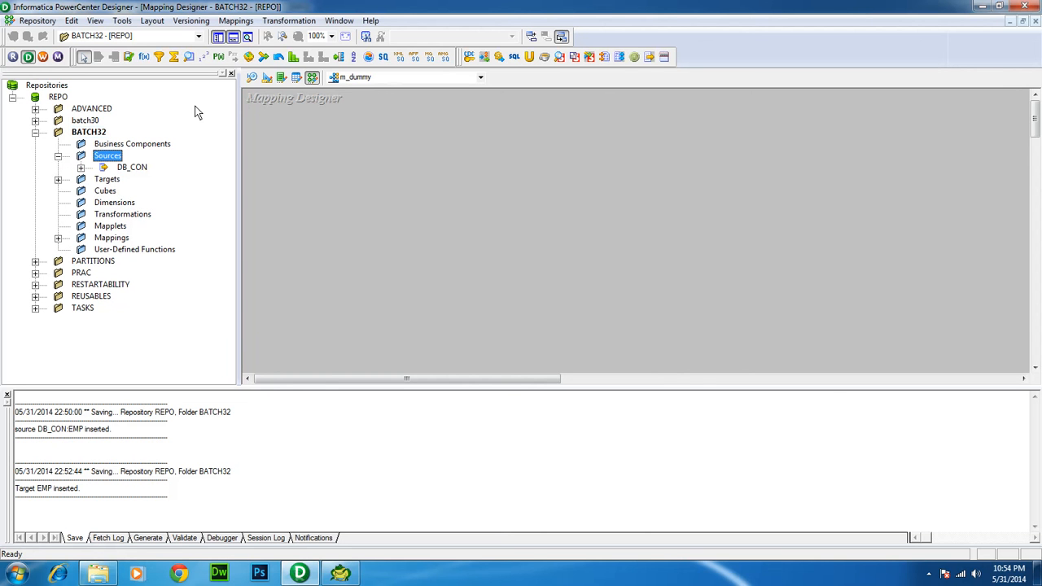
click(253, 77)
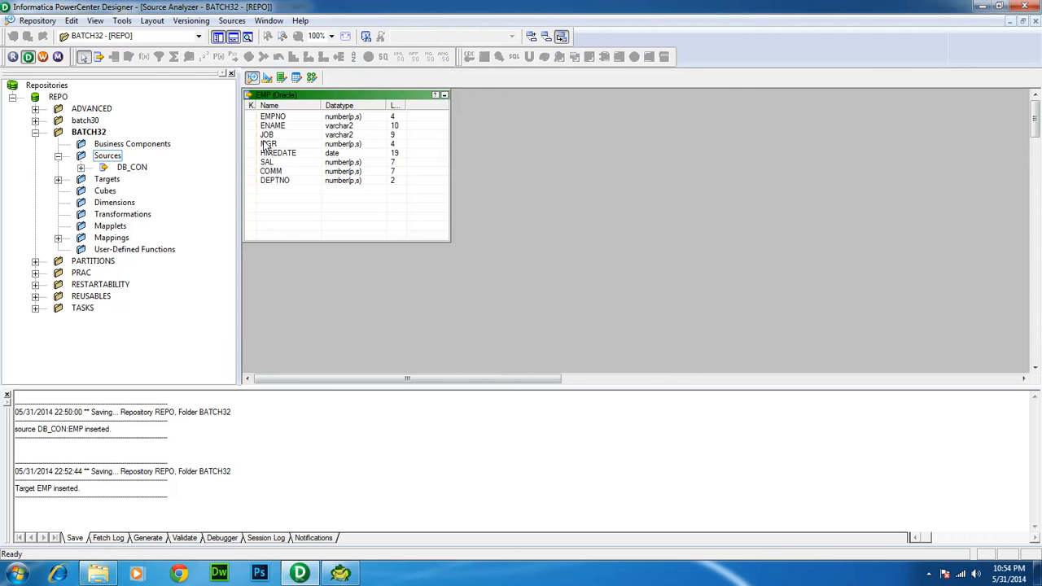
click(80, 166)
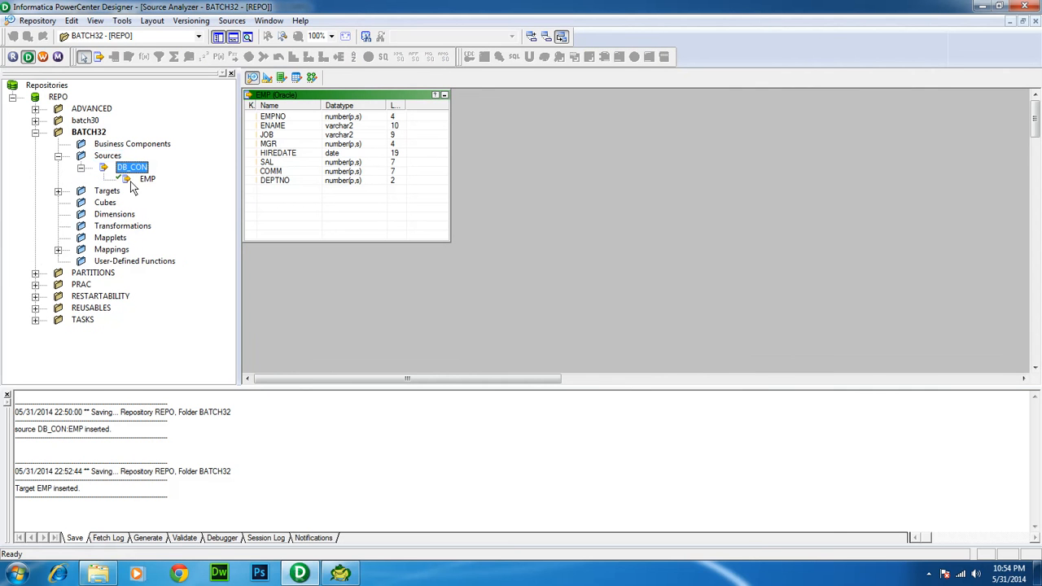
click(130, 179)
click(57, 191)
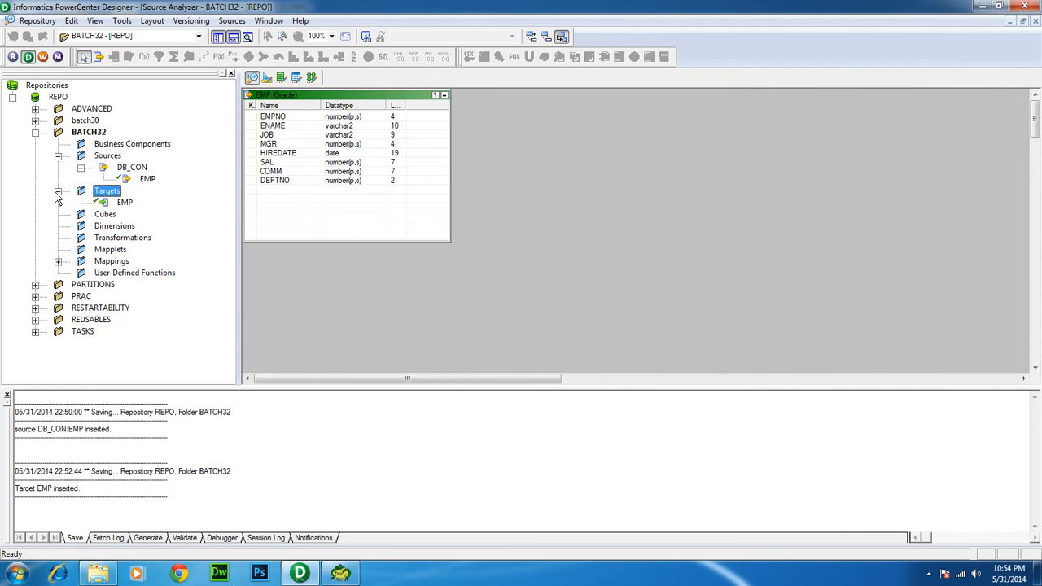
click(122, 202)
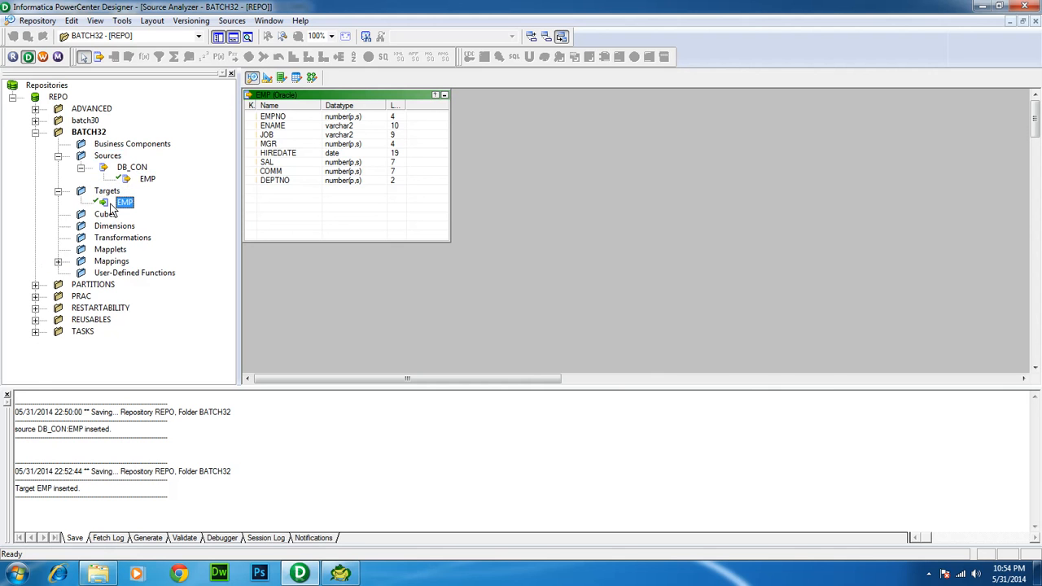
click(58, 262)
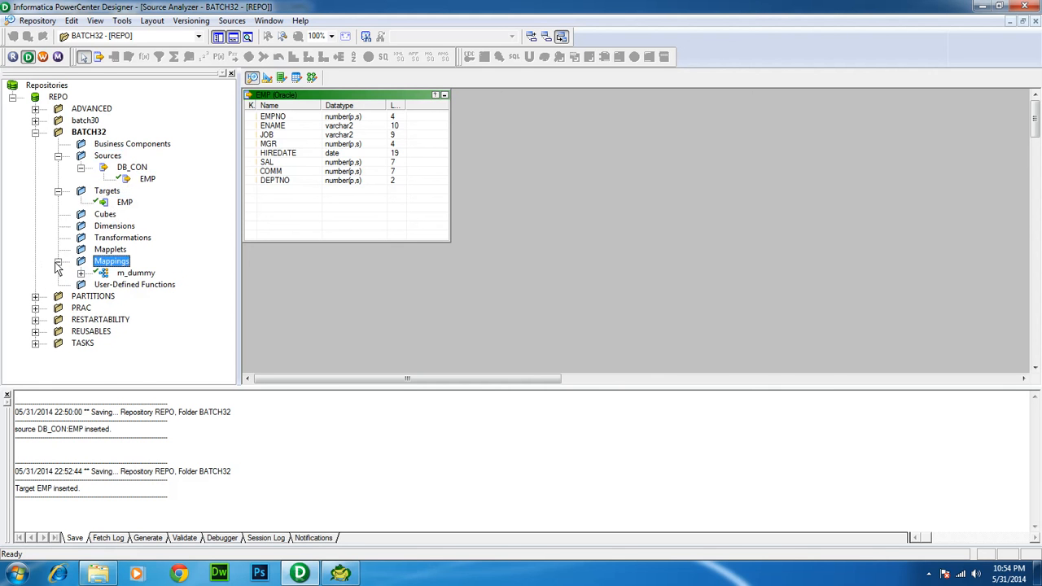
click(126, 274)
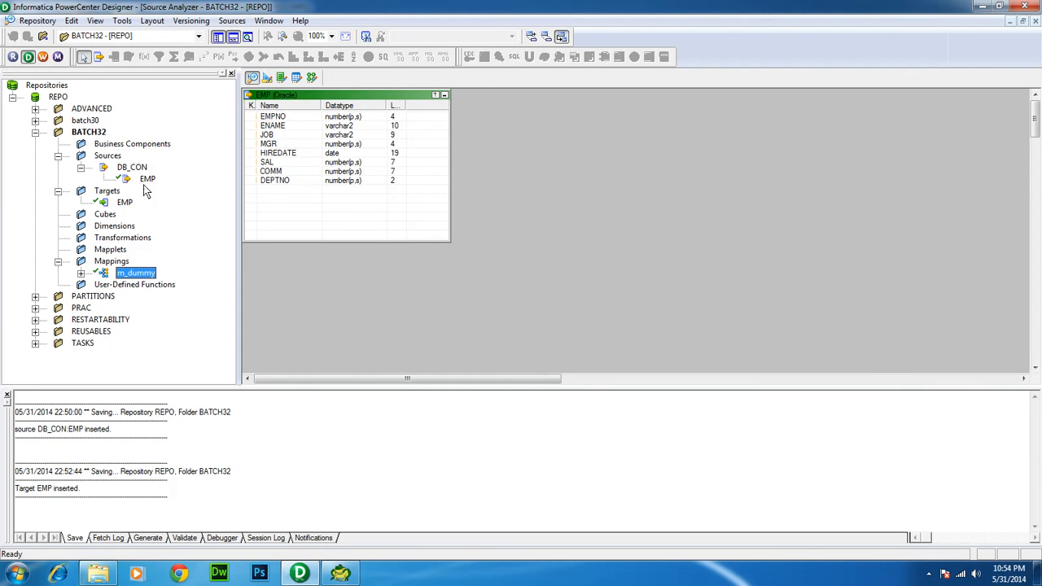
Review the Transformations, Mapplets and EMP definitions, then go back to m_dummy's empty Mapping Designer canvas
click(109, 238)
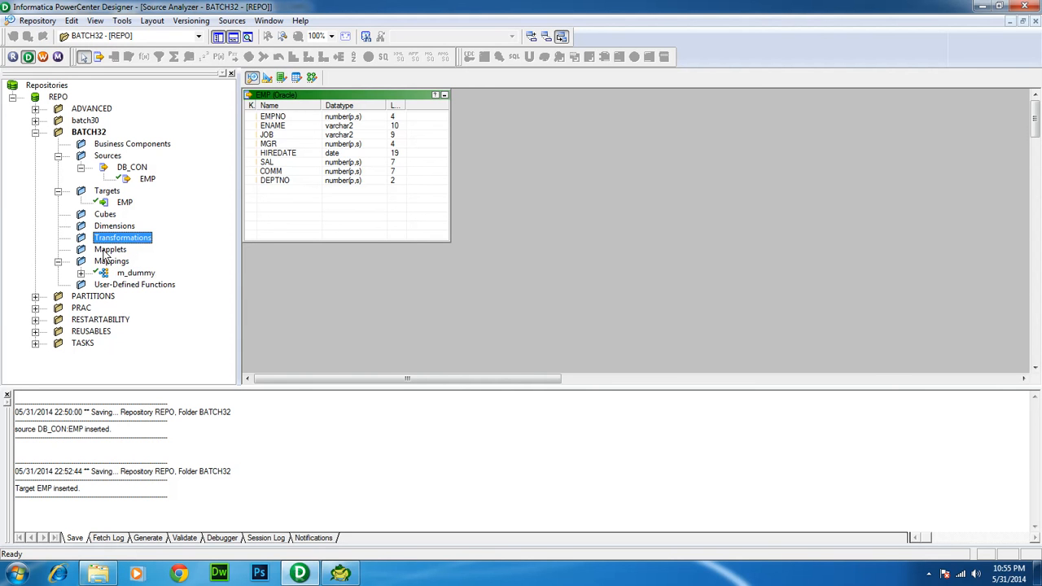
click(104, 253)
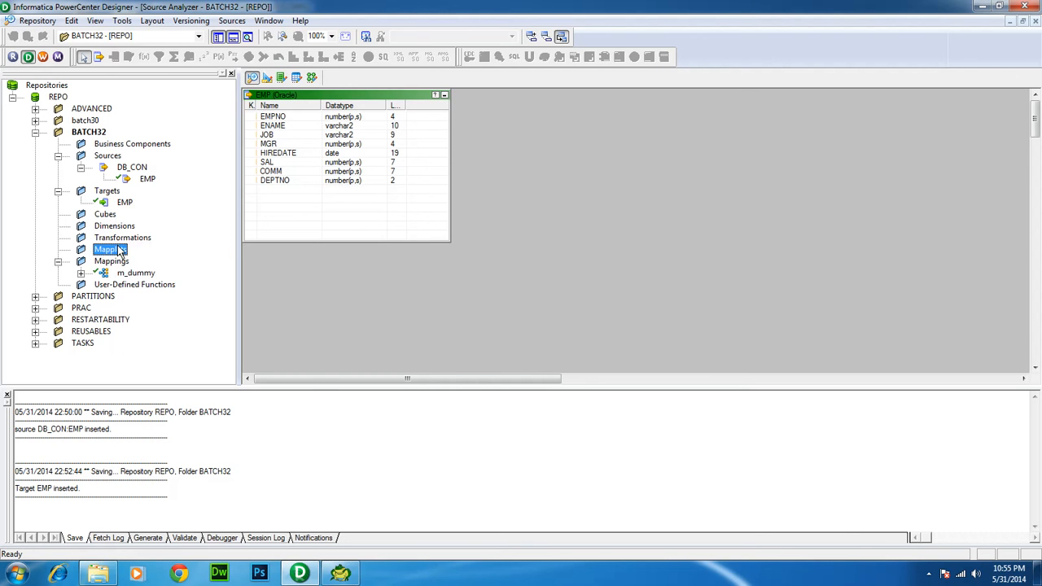
click(145, 179)
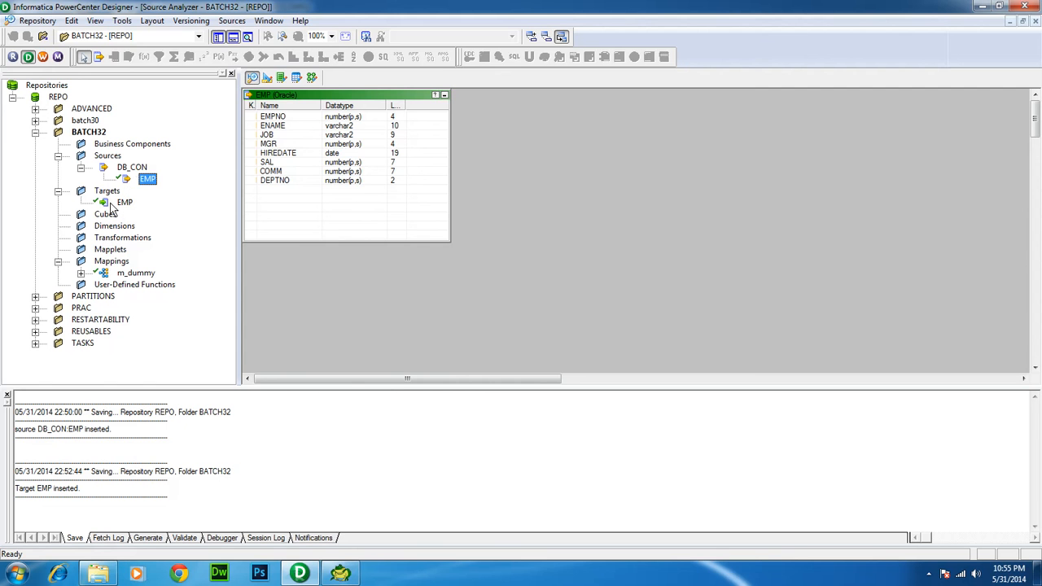
click(113, 205)
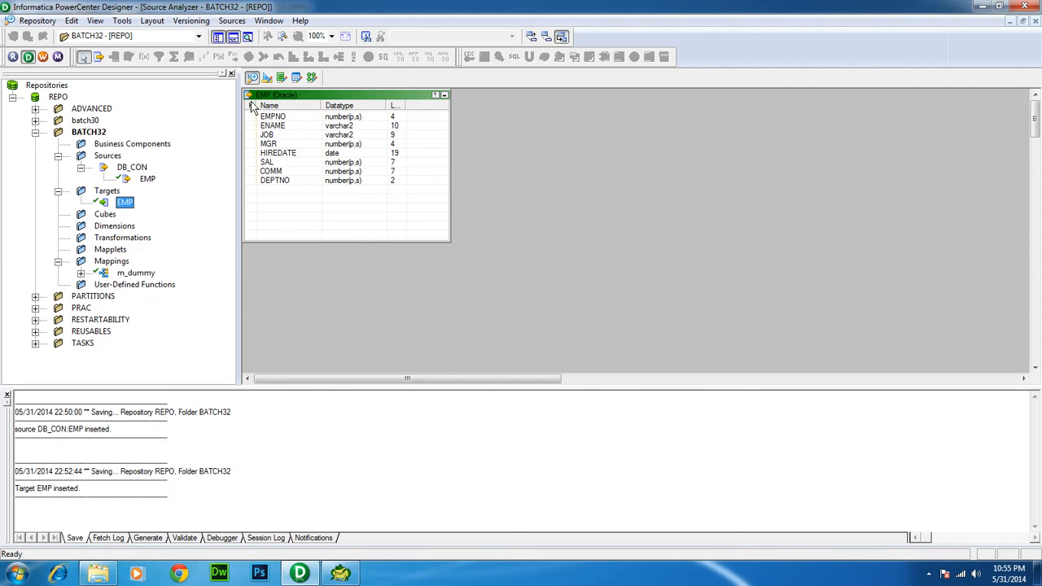
click(312, 77)
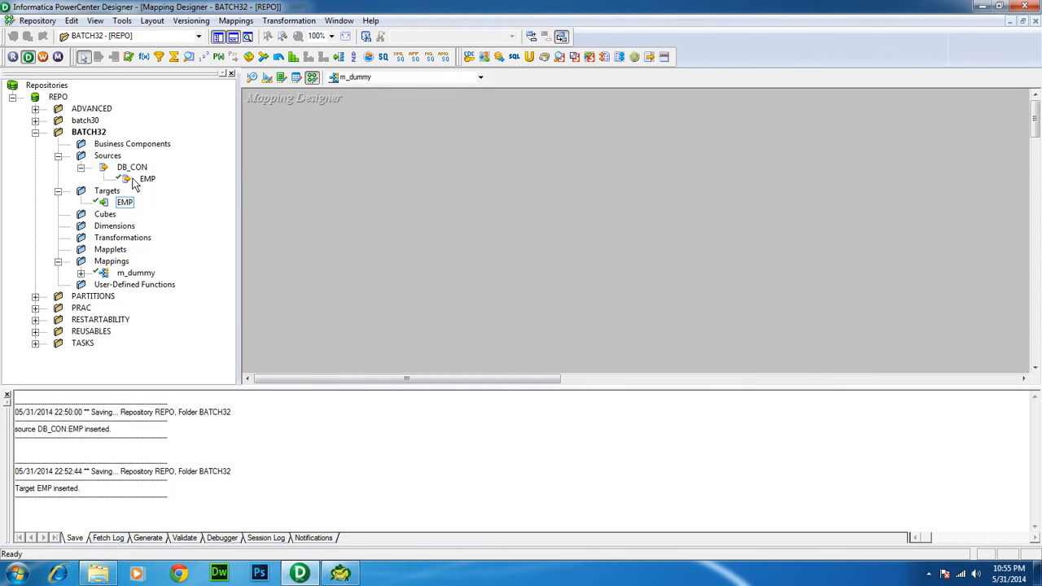
Drop the EMP source onto m_dummy, moving SQ_EMP to its right and enlarging EMP to show all columns
drag(134, 183, 279, 158)
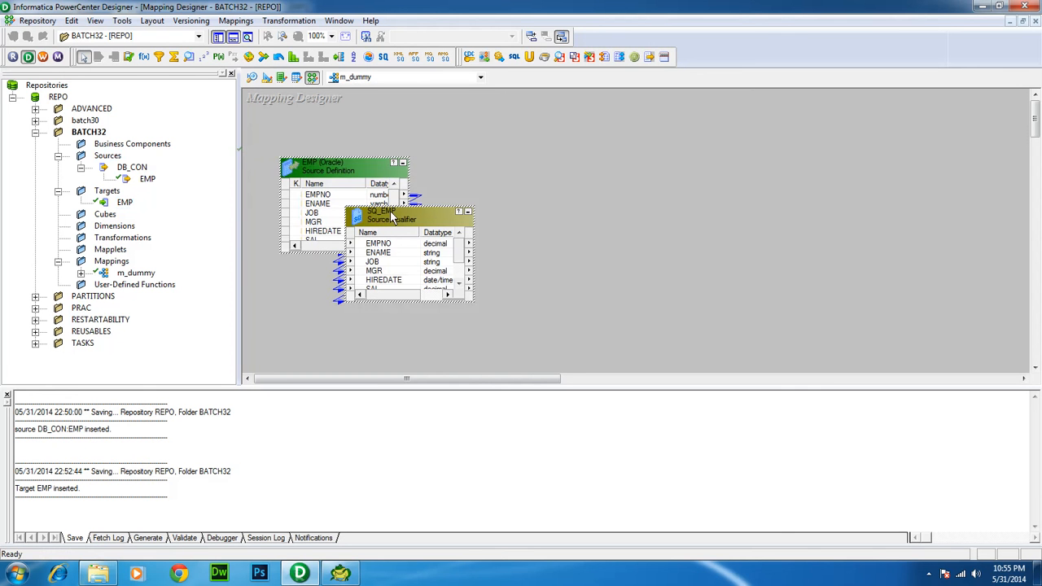
drag(445, 221, 552, 134)
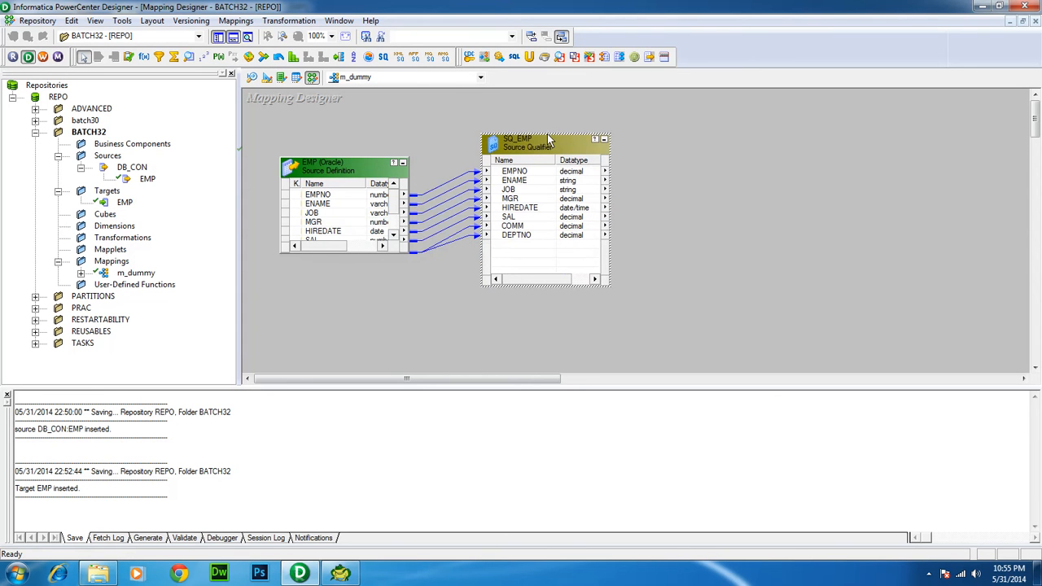
drag(374, 160, 375, 114)
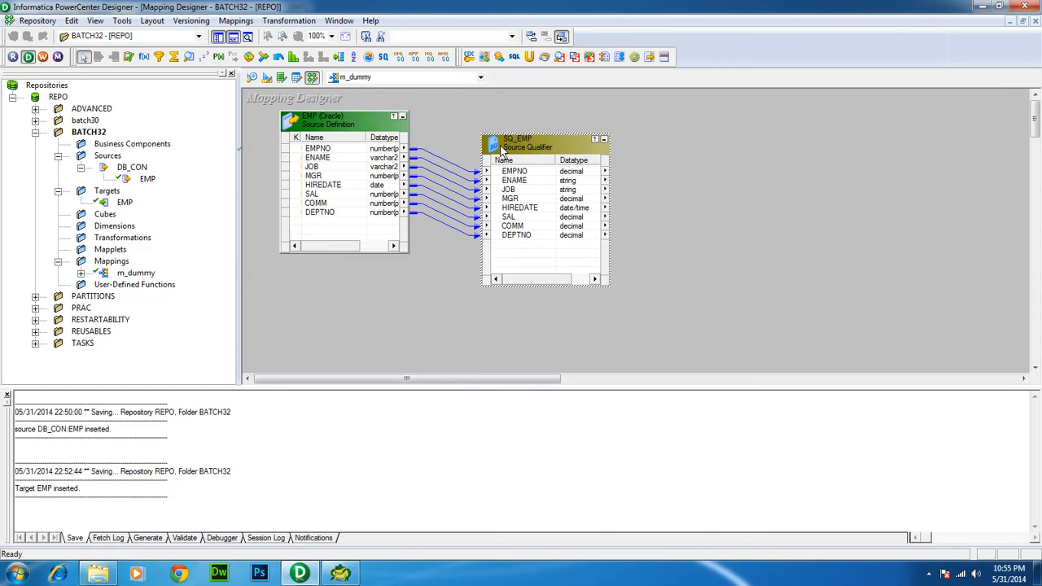
click(365, 121)
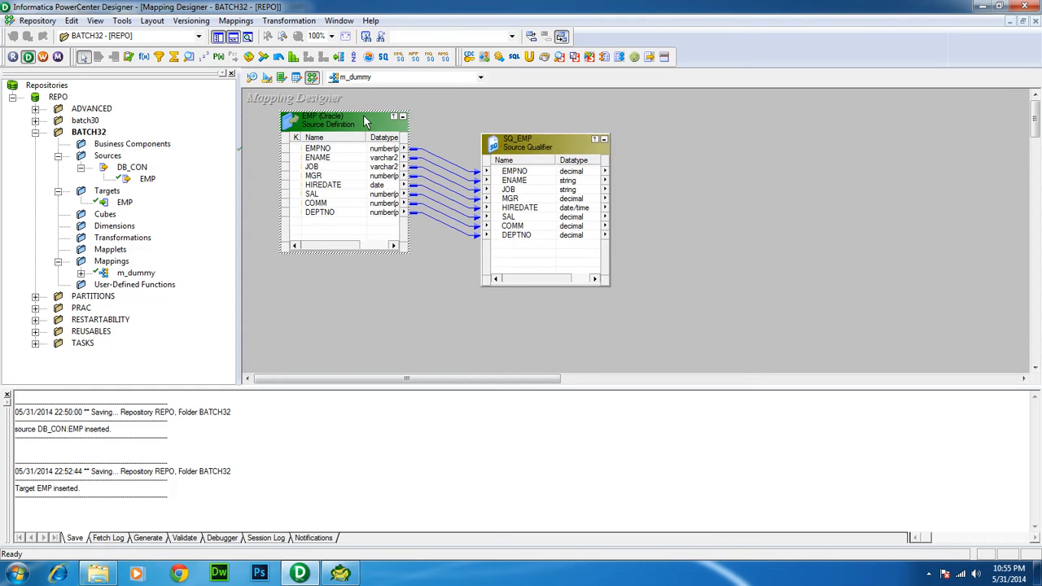
click(517, 150)
Place the EMP target as EMP1 right of SQ_EMP, then select all eight SQ_EMP ports
drag(362, 124, 362, 139)
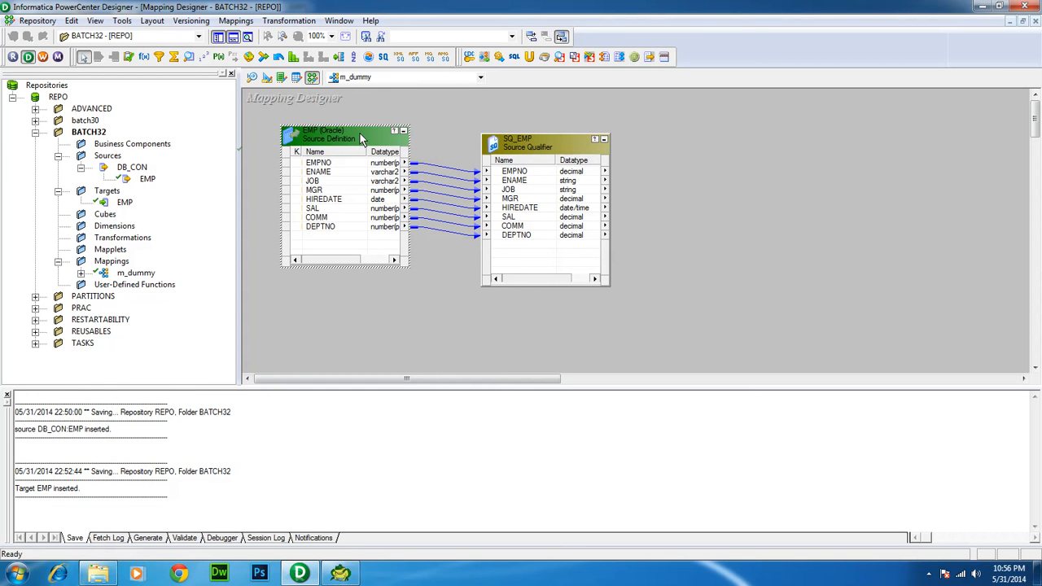
click(124, 202)
drag(289, 232, 639, 181)
drag(711, 176, 740, 118)
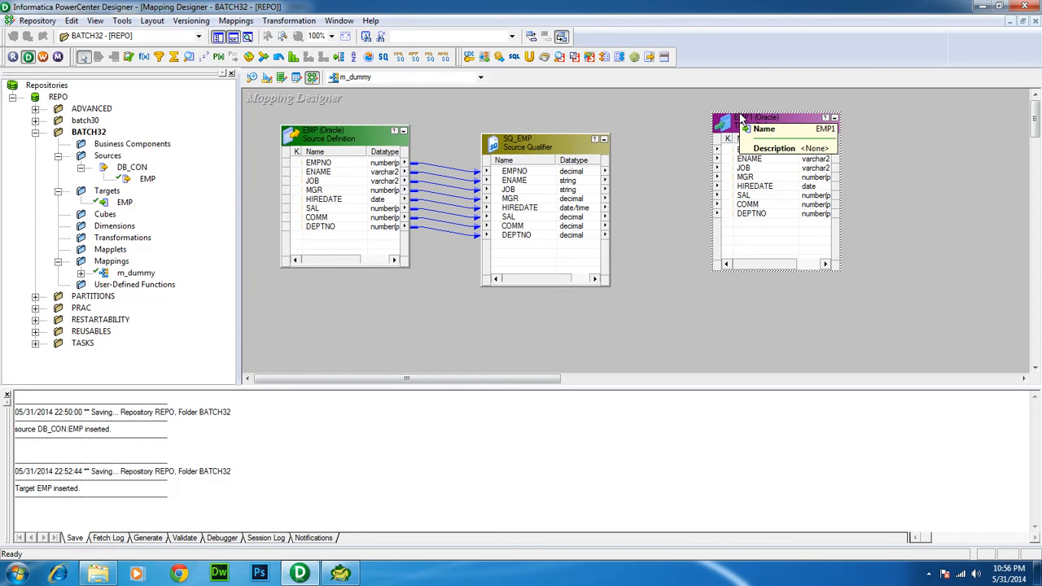
right_click(516, 174)
click(539, 180)
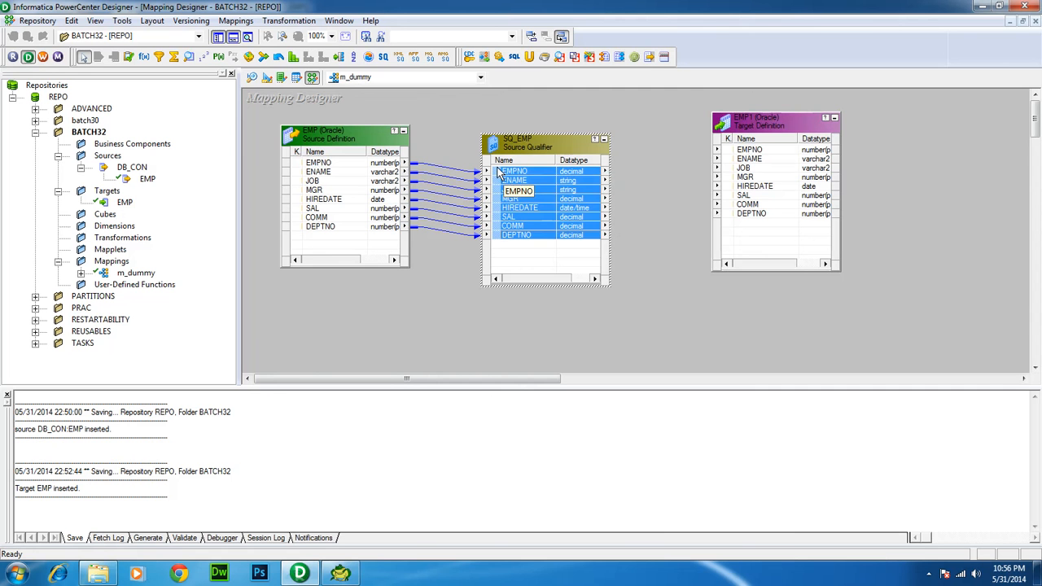
Link all eight SQ_EMP ports to EMP1's columns and save m_dummy so it validates as VALID
drag(499, 173, 742, 152)
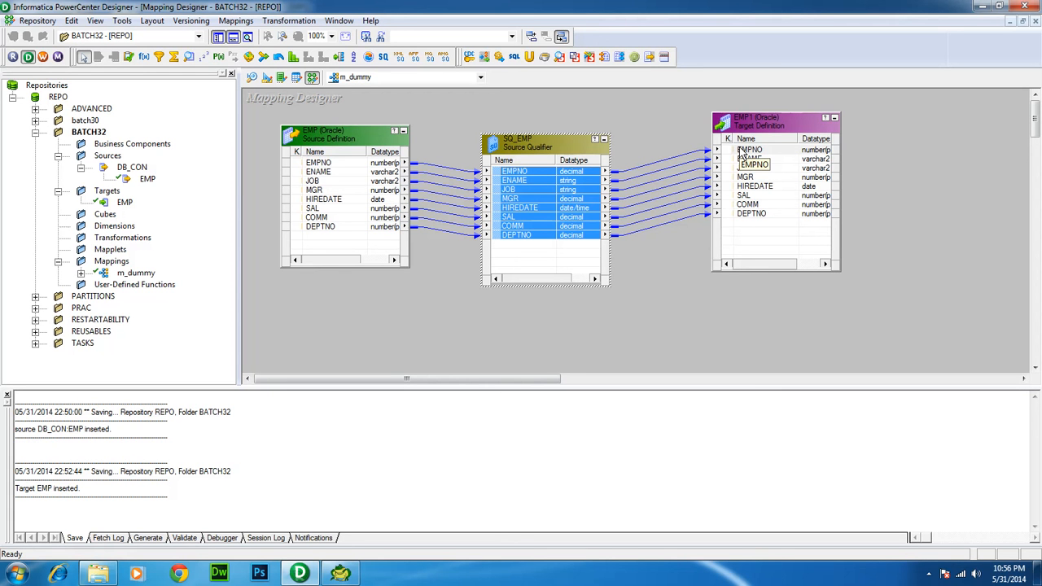
click(324, 165)
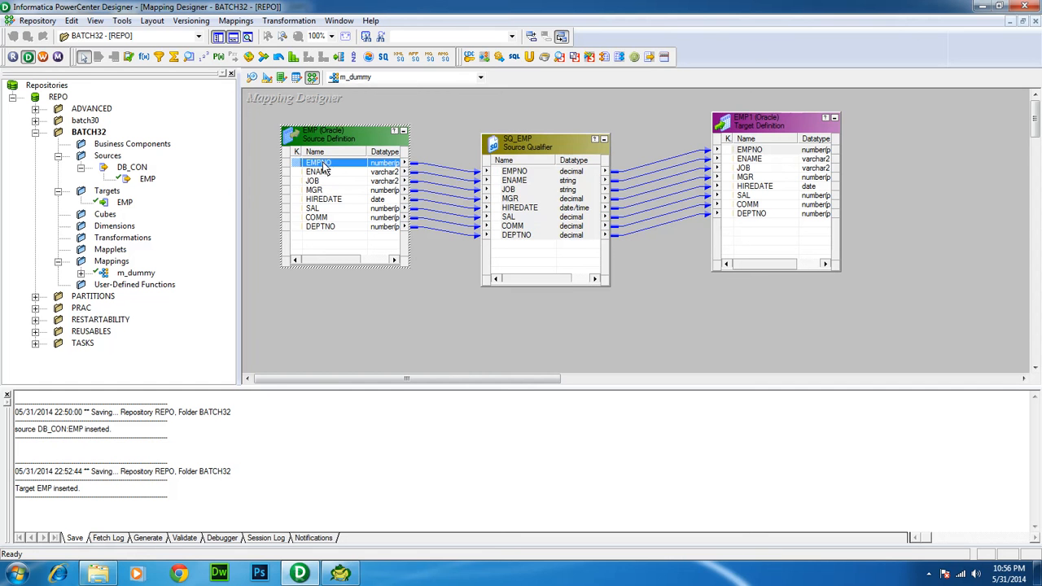
click(507, 171)
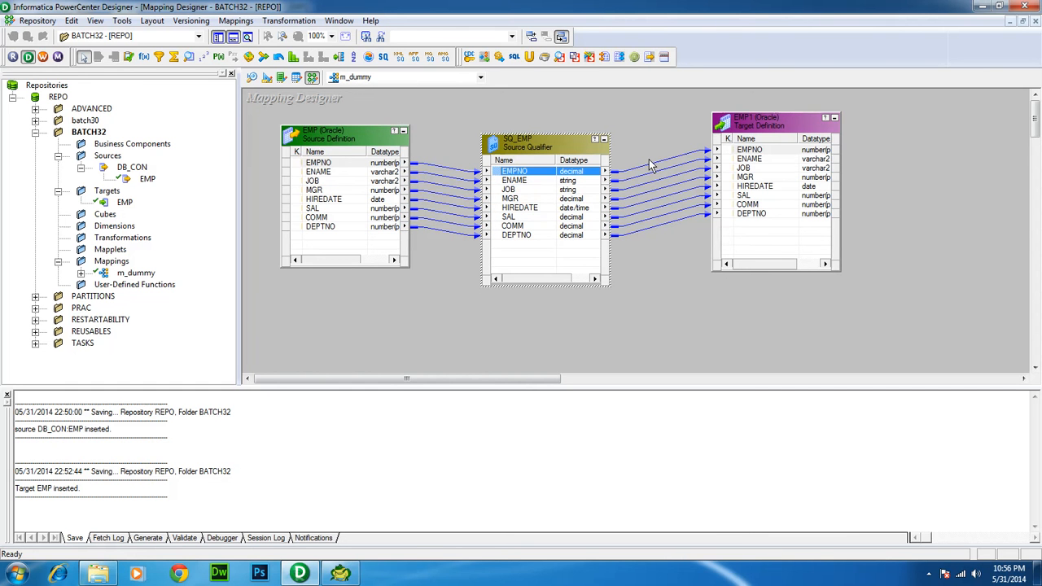
click(750, 150)
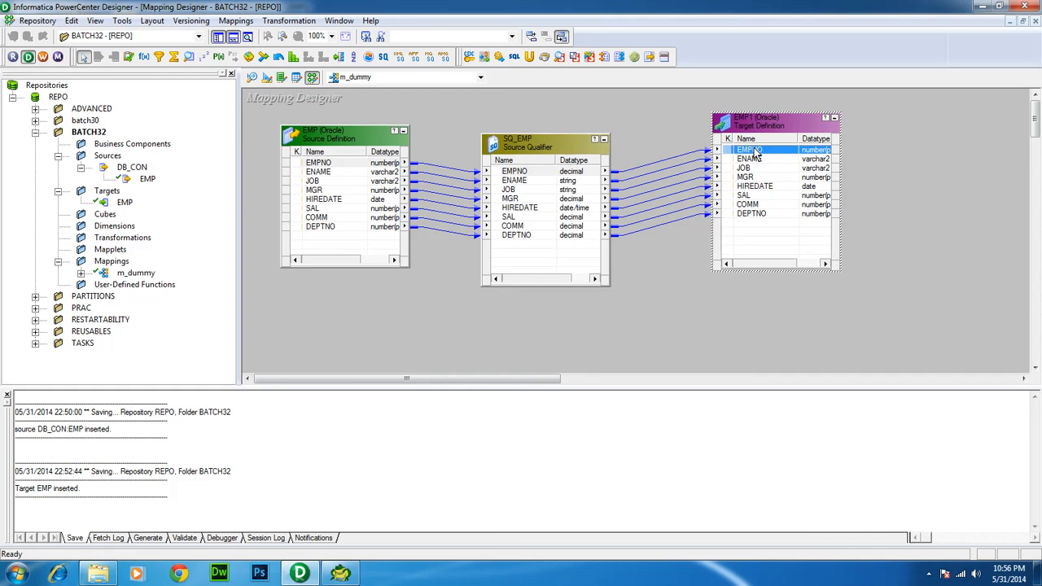
key(ctrl+s)
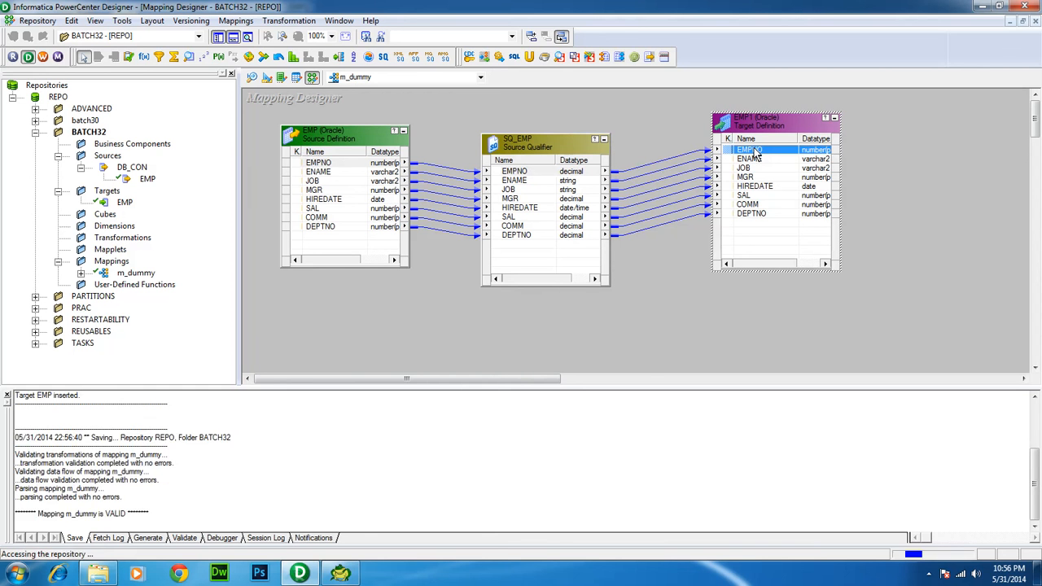
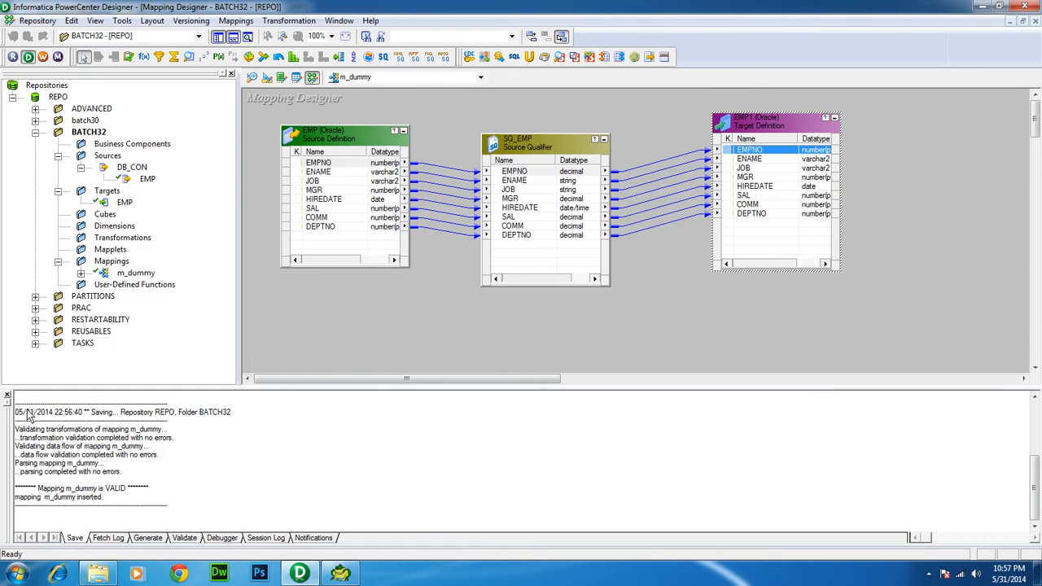
Launch PowerCenter Workflow Manager from Start > All Programs > Informatica 9.1.0 > Client > PowerCenter Client
click(17, 575)
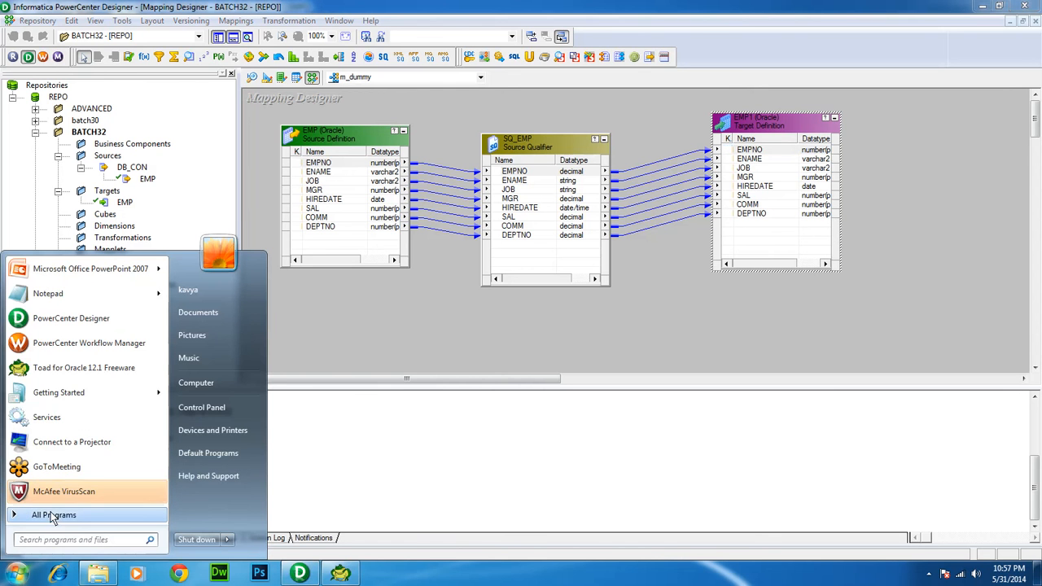
click(51, 516)
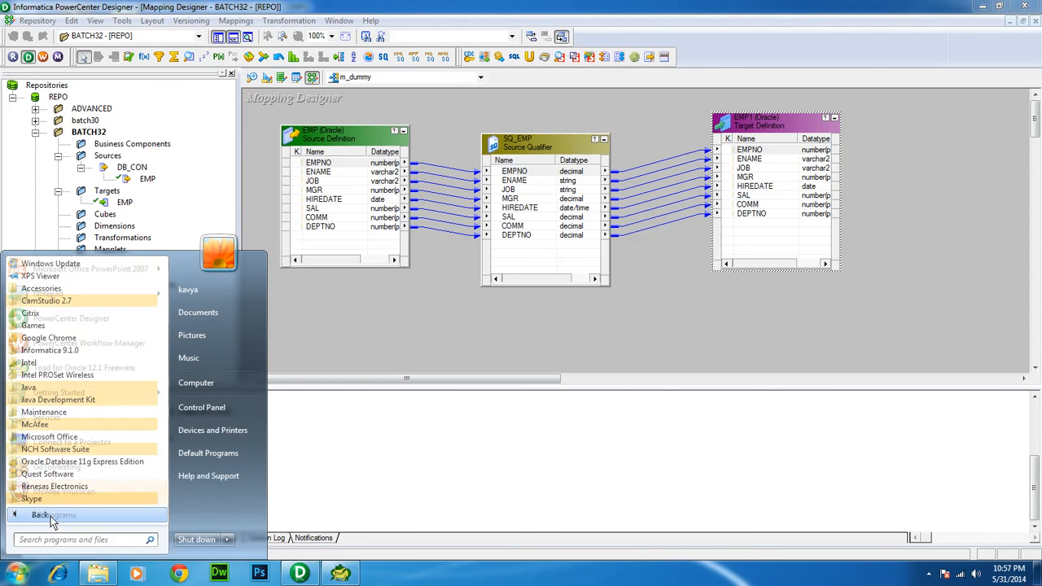
click(72, 350)
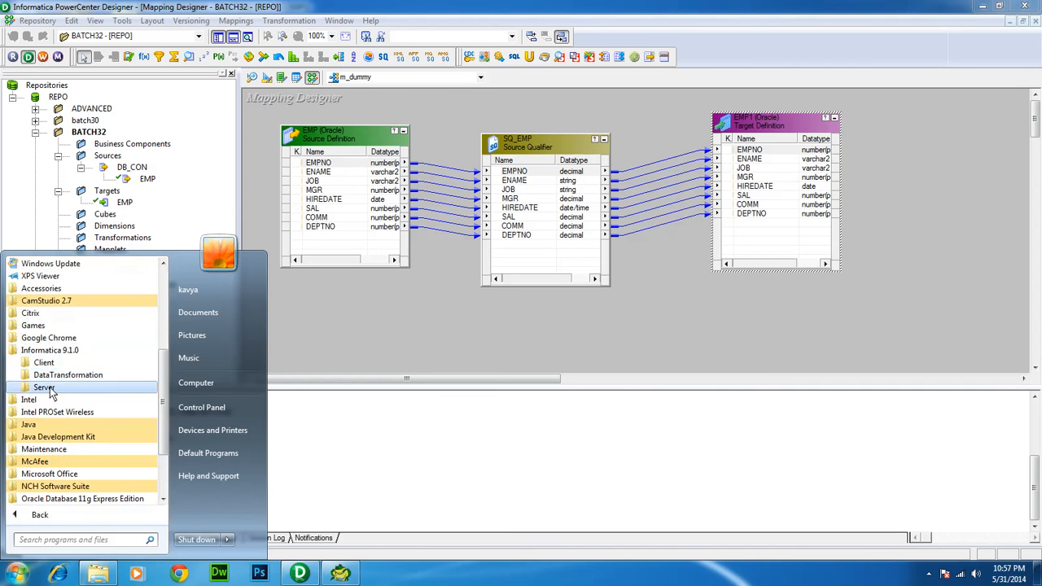
click(54, 364)
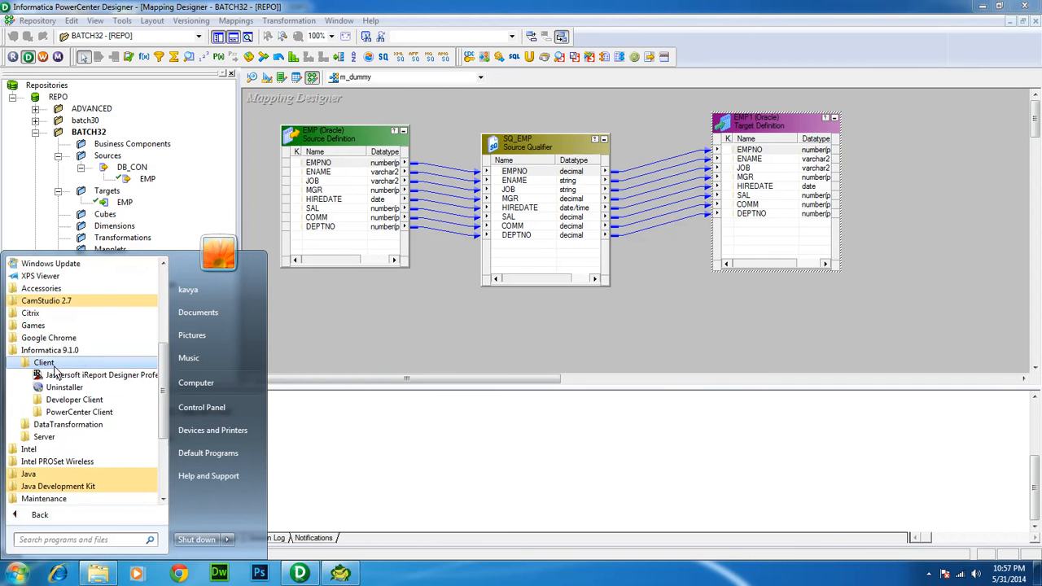
click(73, 412)
click(70, 486)
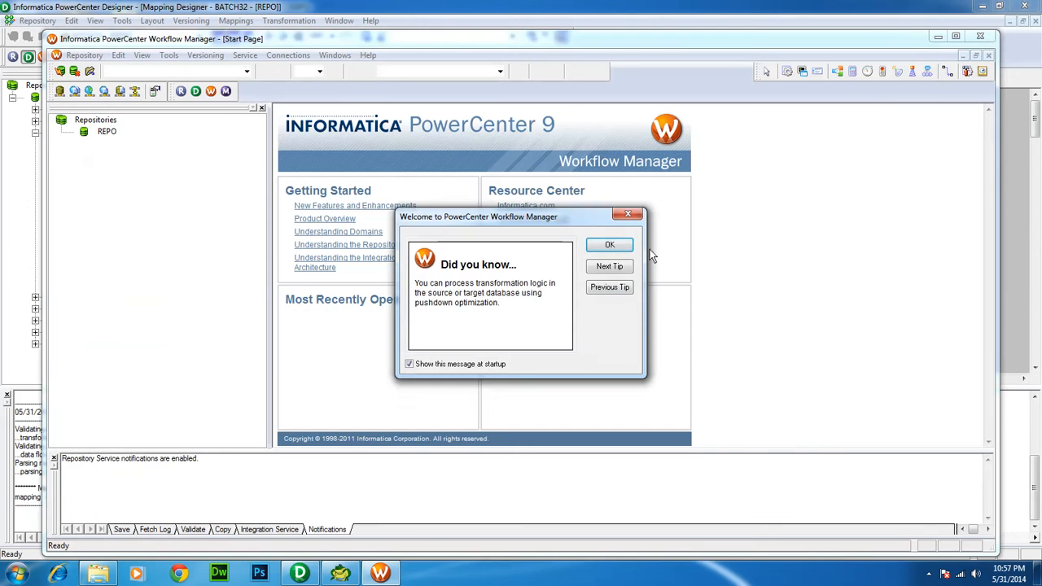
Dismiss the startup tip, maximize the window and log in to the REPO repository
click(619, 247)
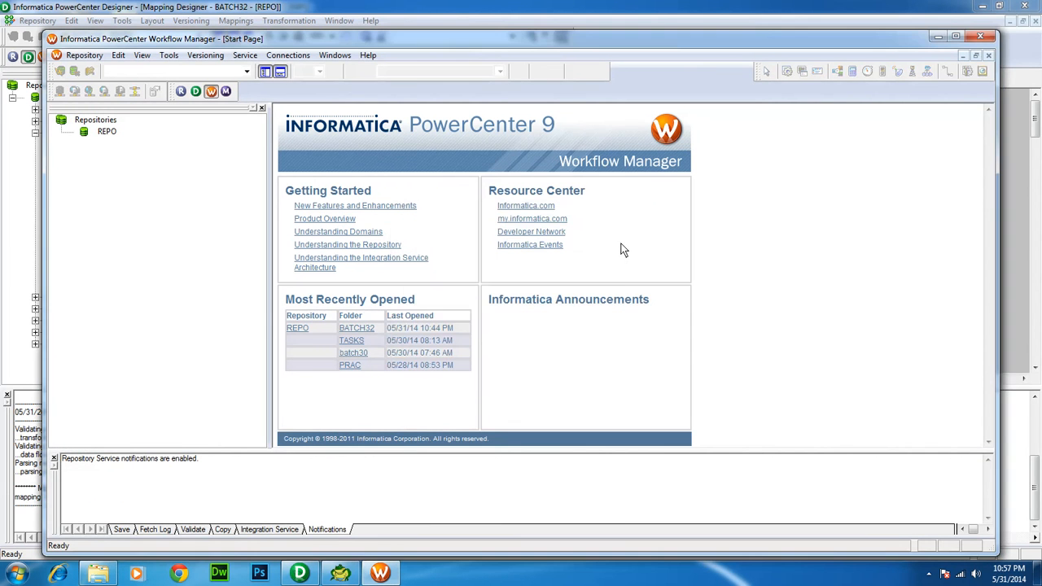
double_click(536, 43)
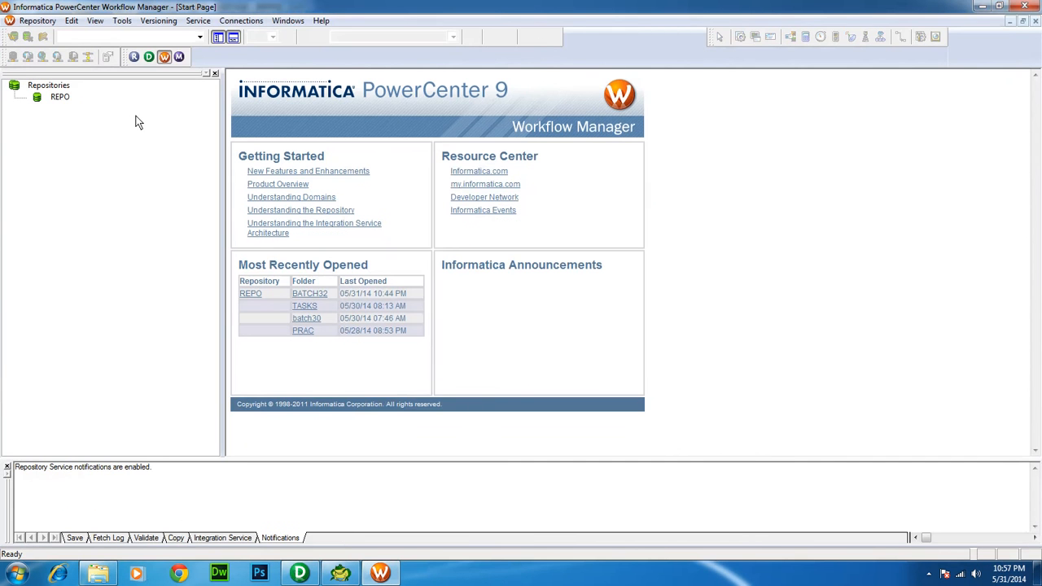
click(60, 98)
double_click(59, 98)
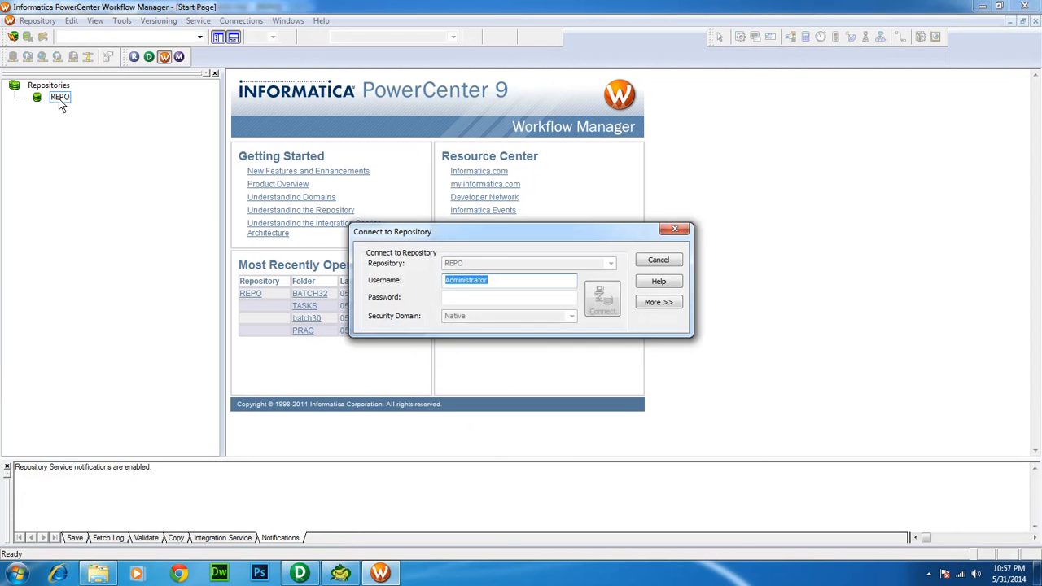
key(Tab)
key(ctrl+v)
key(Return)
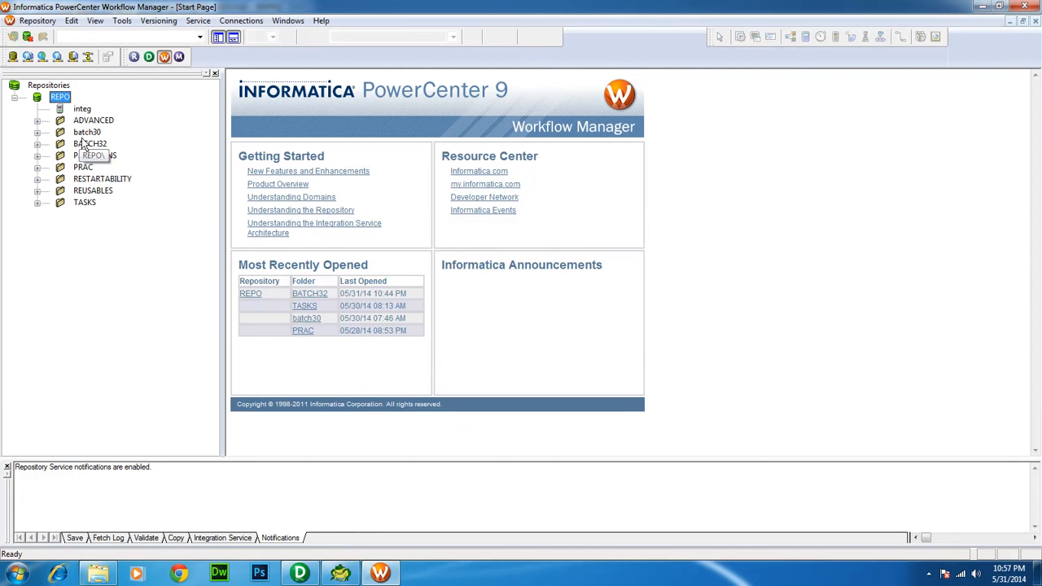
Open the BATCH32 folder and keep it as the working folder
double_click(83, 144)
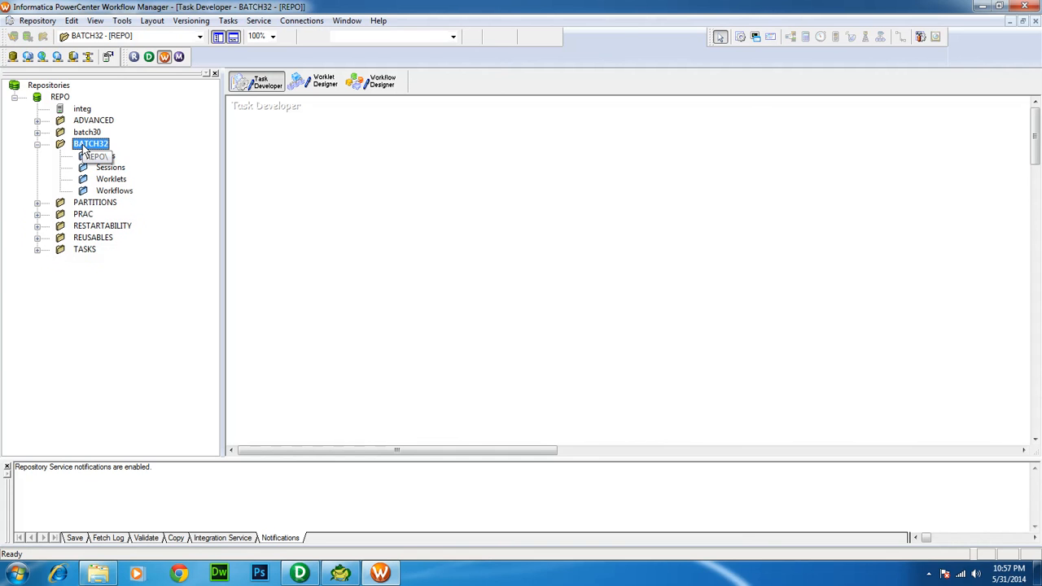
right_click(83, 146)
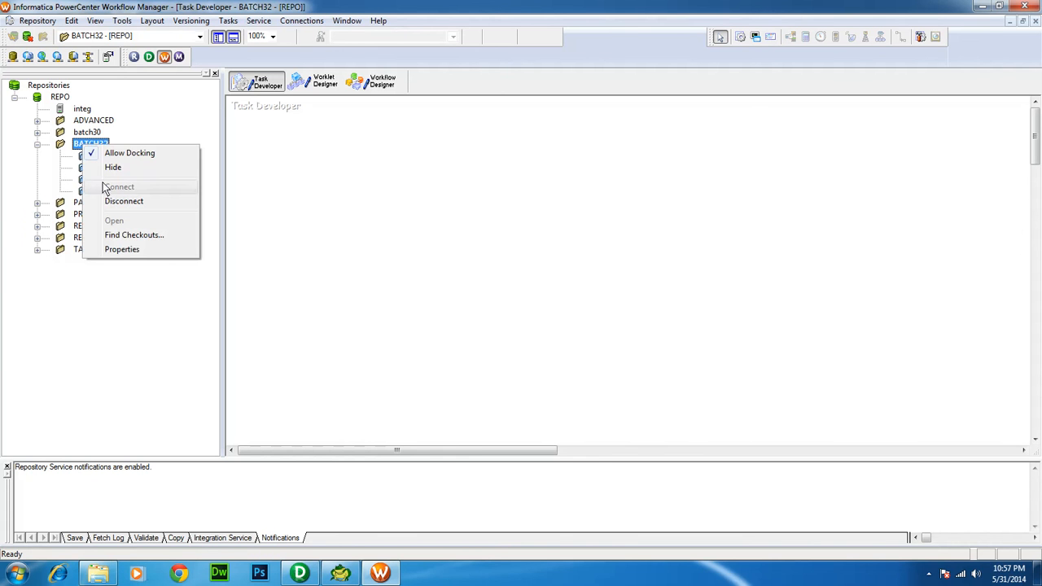
click(8, 182)
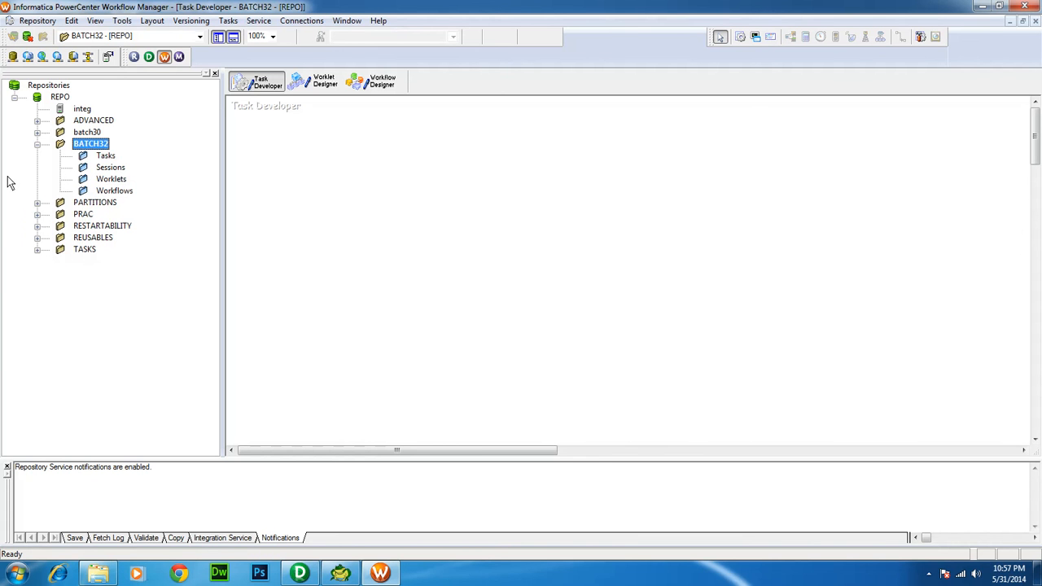
click(134, 39)
click(139, 47)
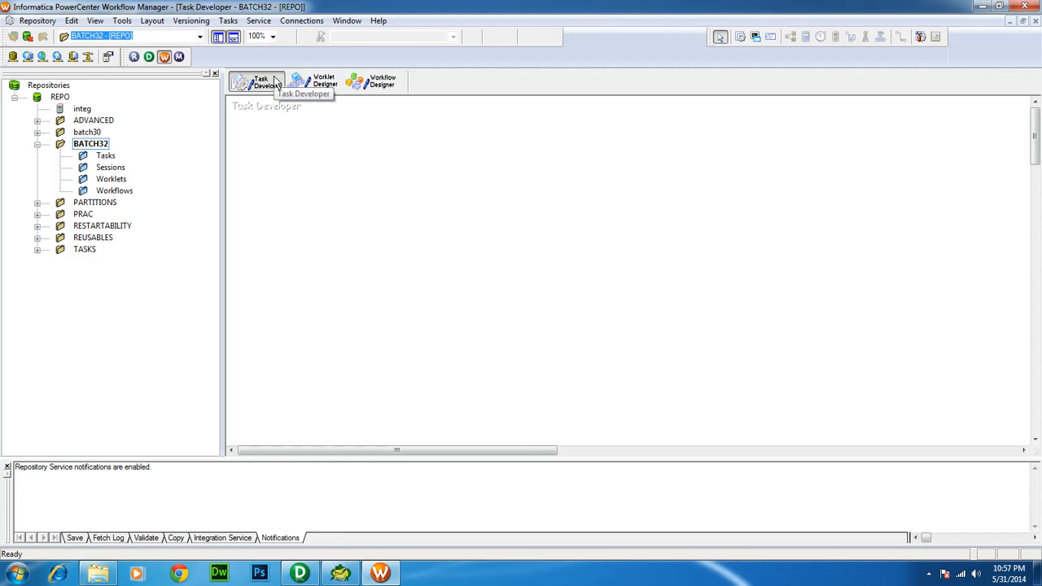
Switch the BATCH32 workspace from Task Developer, via Worklet Designer, to the Workflow Designer
click(318, 87)
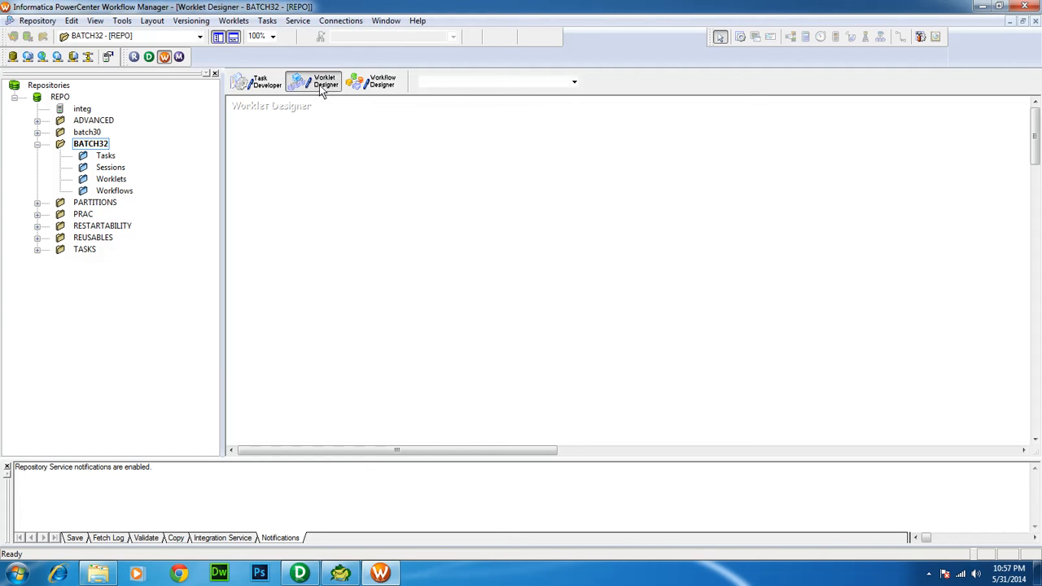
click(386, 85)
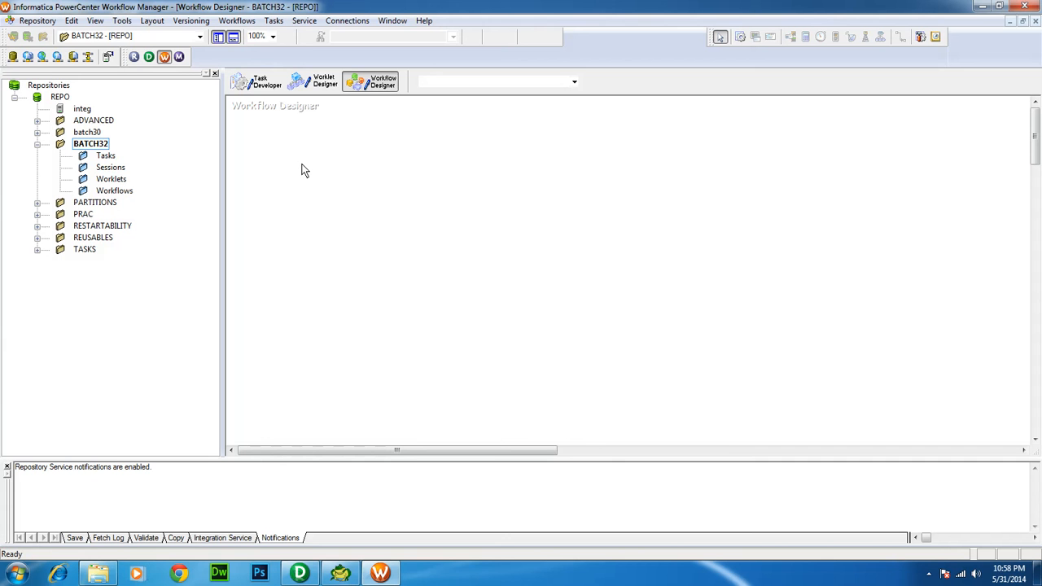
Create a new workflow named w_dummy, which starts with only its Start task
click(240, 21)
click(242, 35)
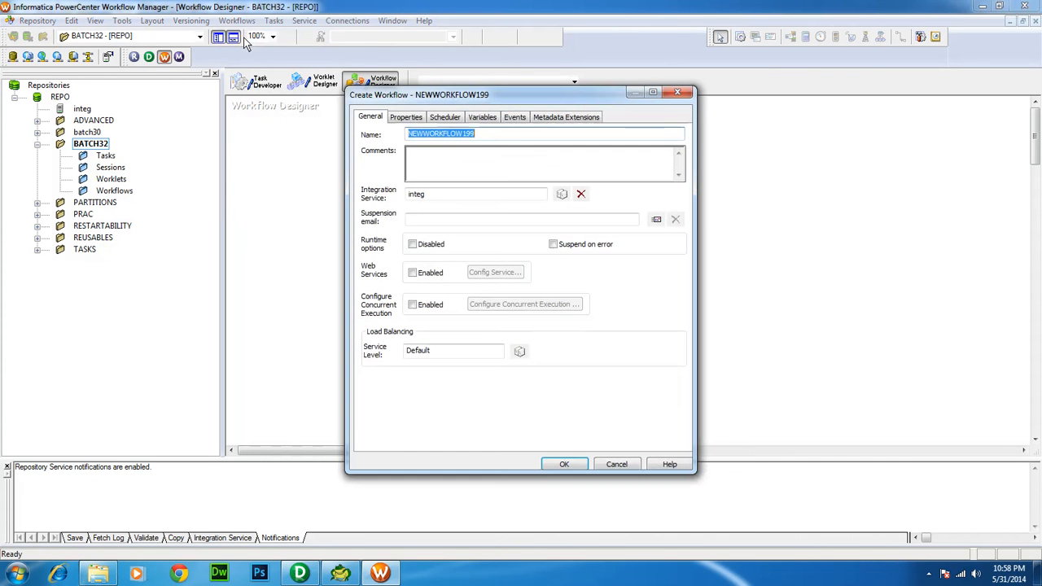
text(w)
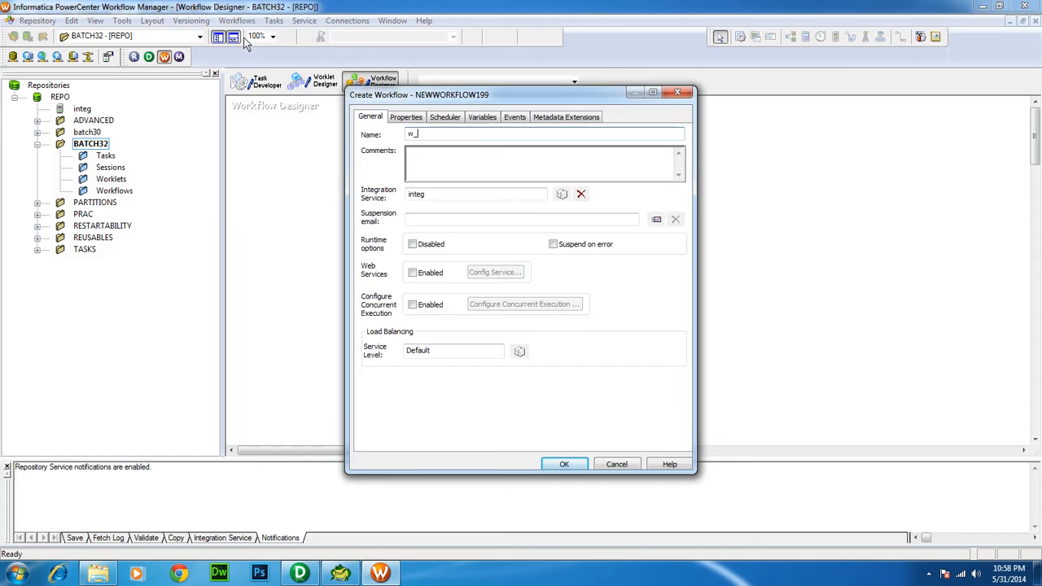
text(_dummy)
key(Return)
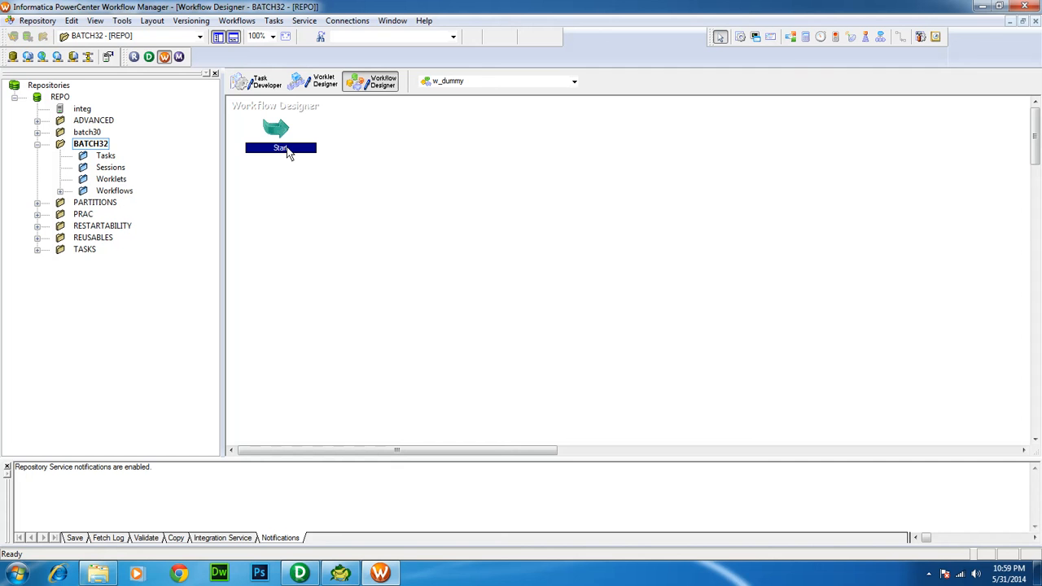
click(333, 176)
click(274, 22)
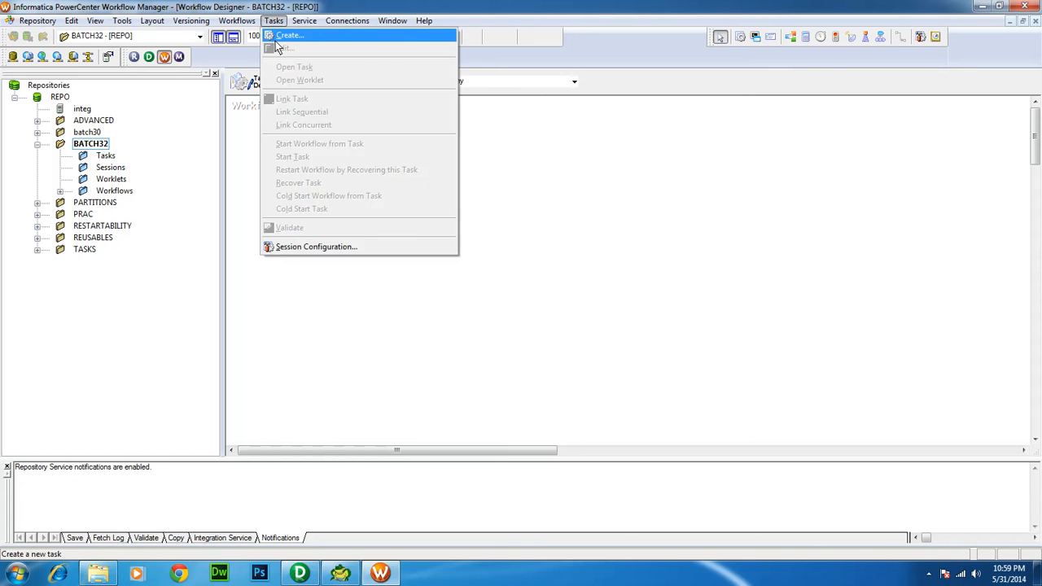
Create session s_dummy using mapping m_dummy and place it below-right of the Start task
click(280, 36)
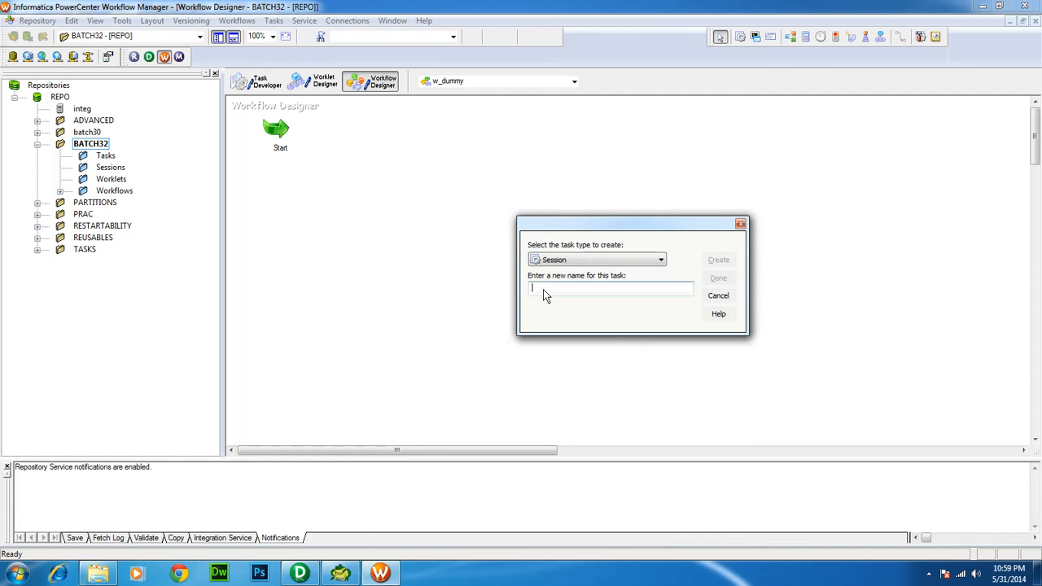
text(s)
text(dummy)
click(718, 260)
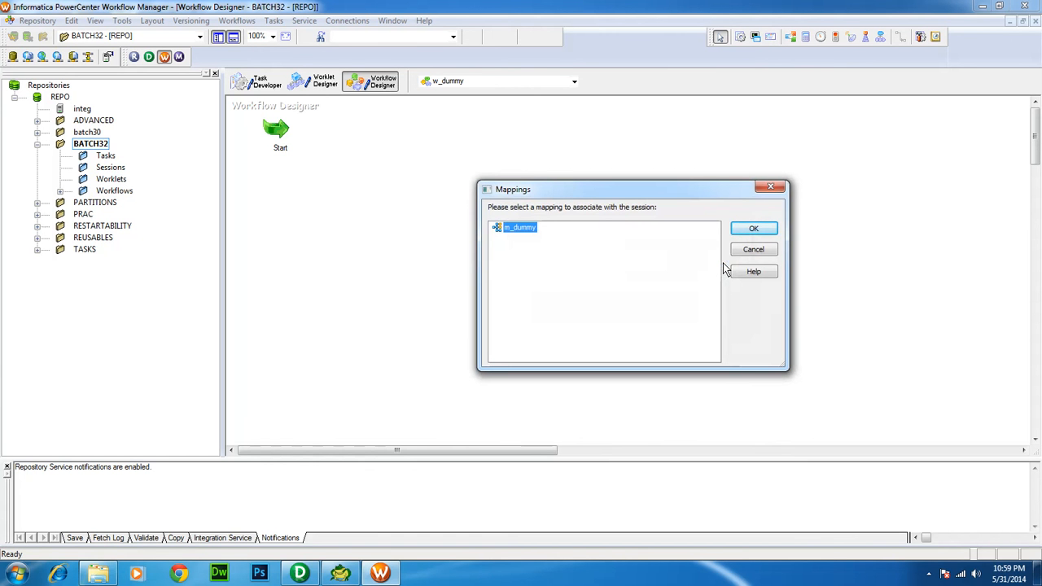
click(300, 574)
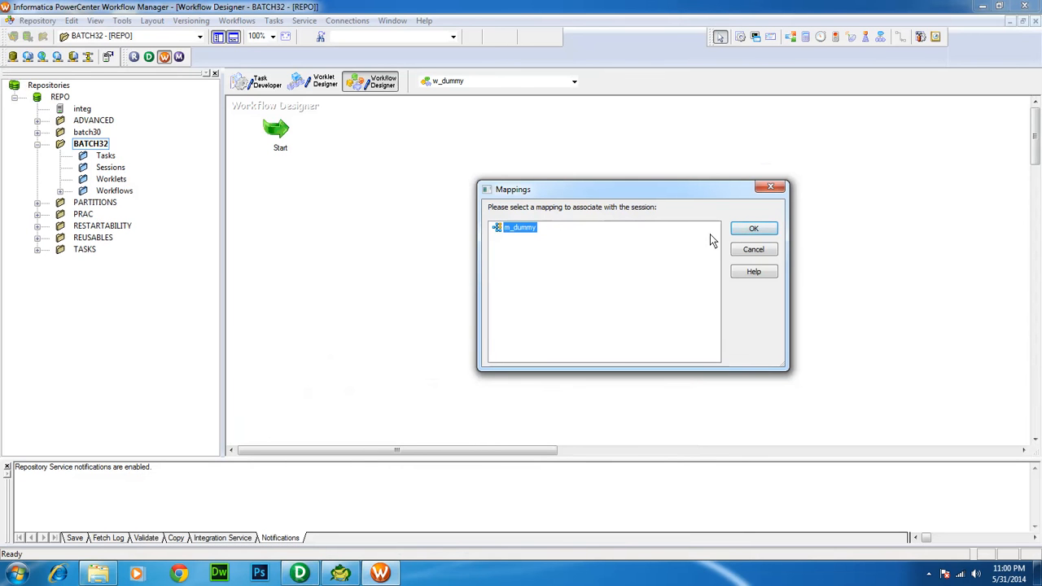
click(752, 229)
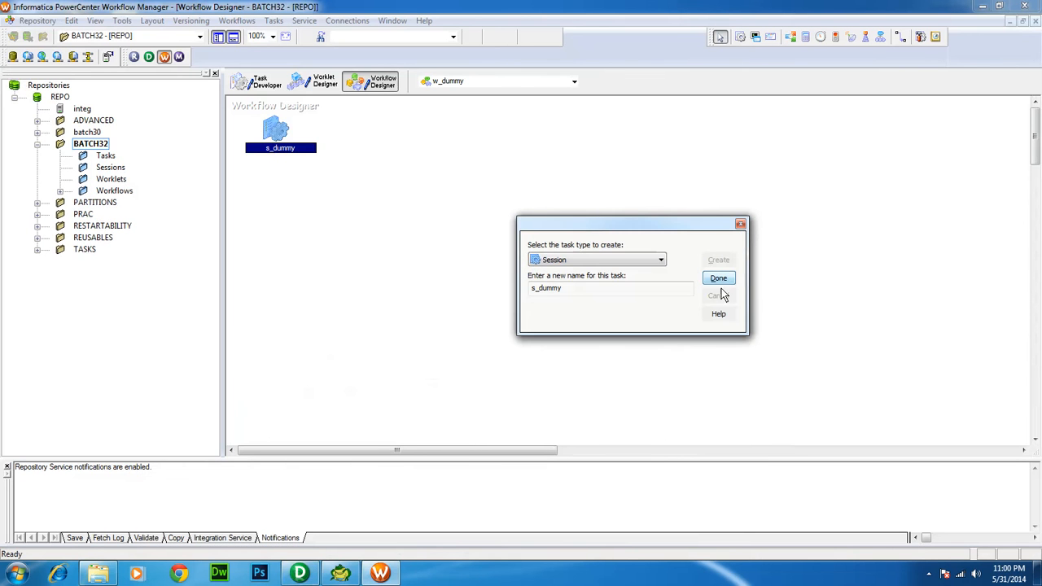
click(719, 279)
drag(286, 158, 402, 202)
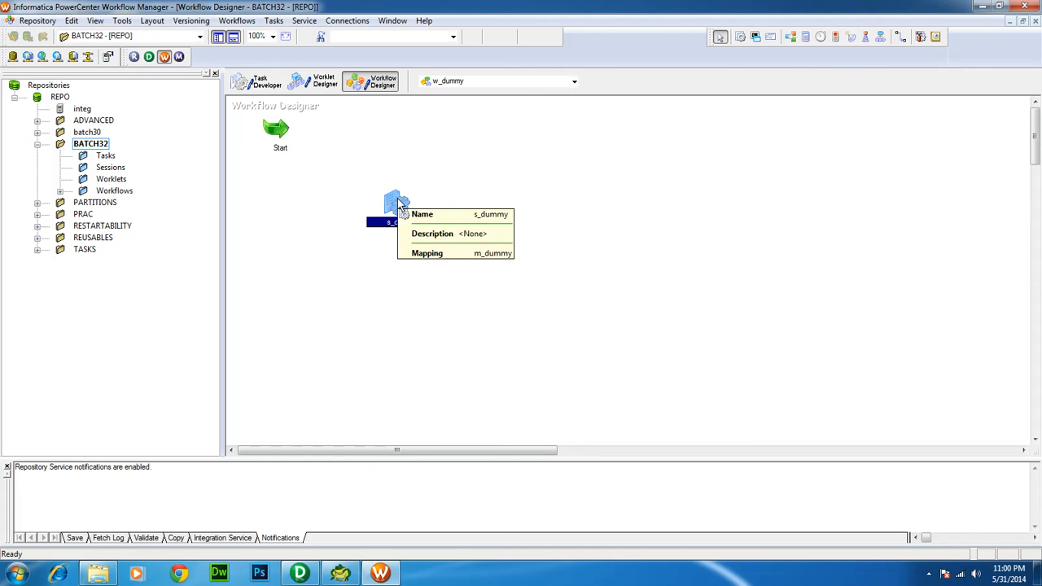
Open s_dummy's Mapping settings to review SQ_EMP and EMP1, comparing with the mapping in Designer
right_click(398, 203)
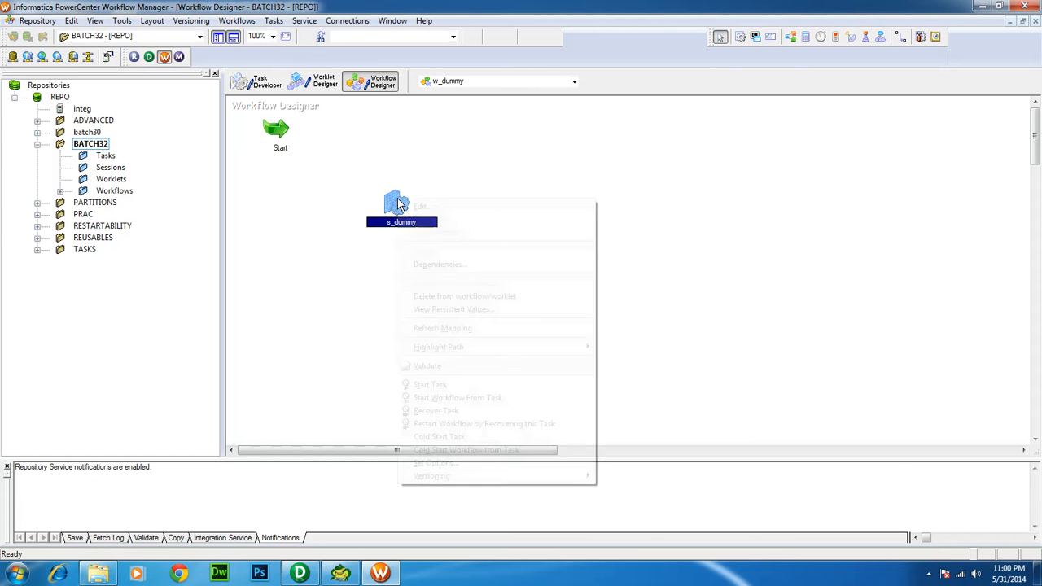
click(410, 208)
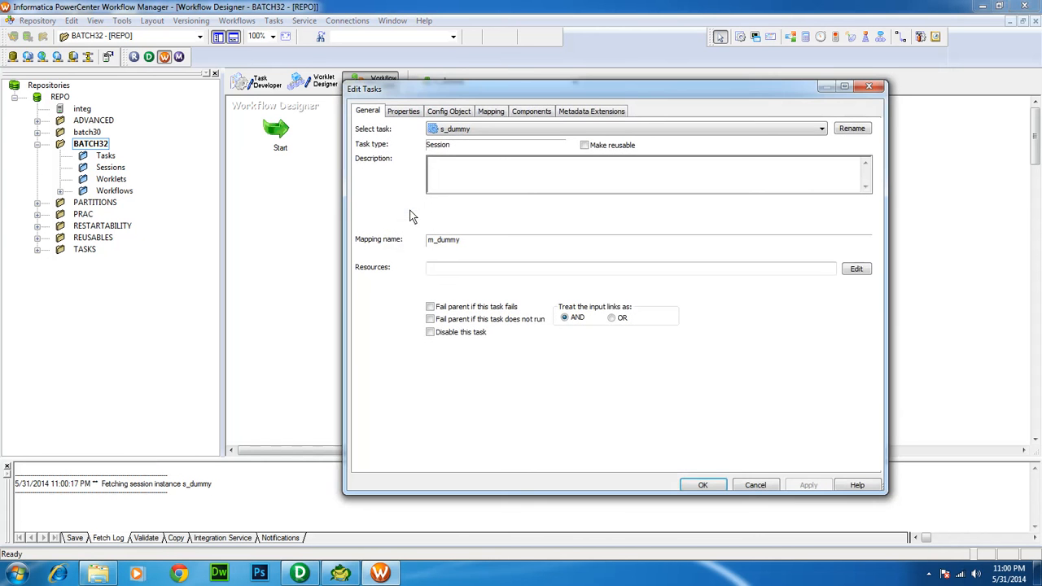
click(486, 114)
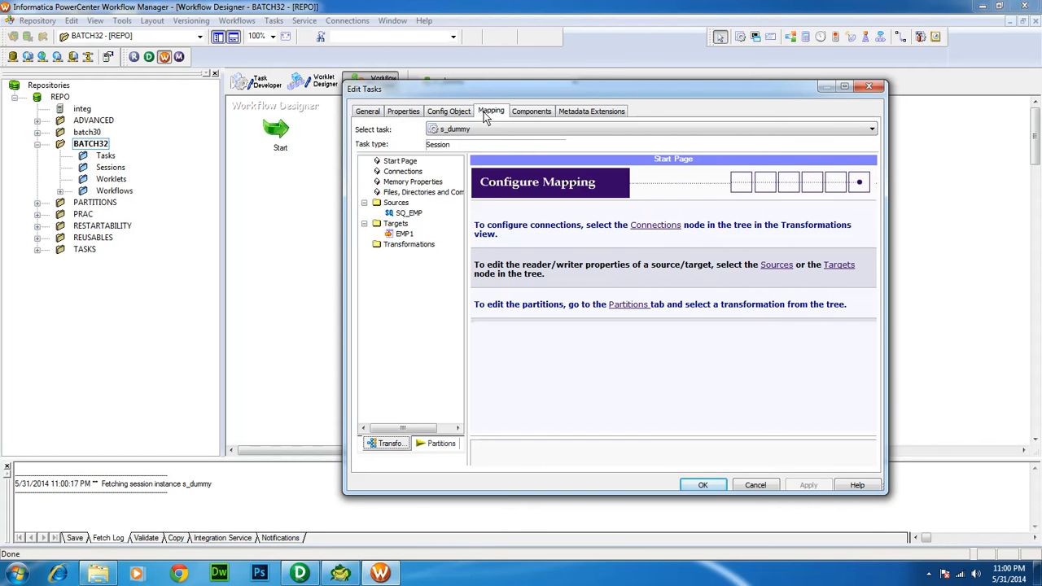
click(400, 214)
click(394, 235)
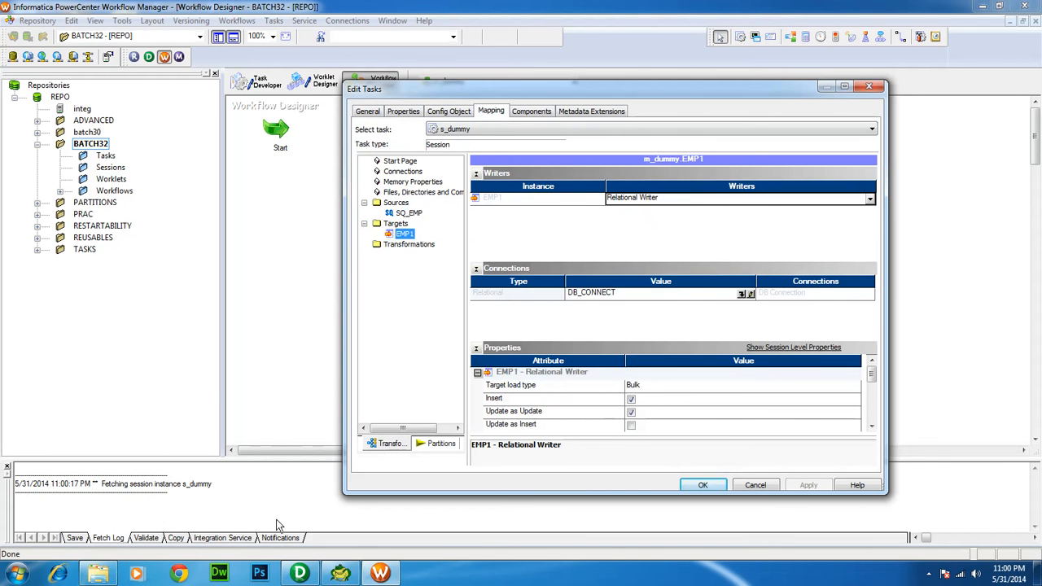
click(299, 573)
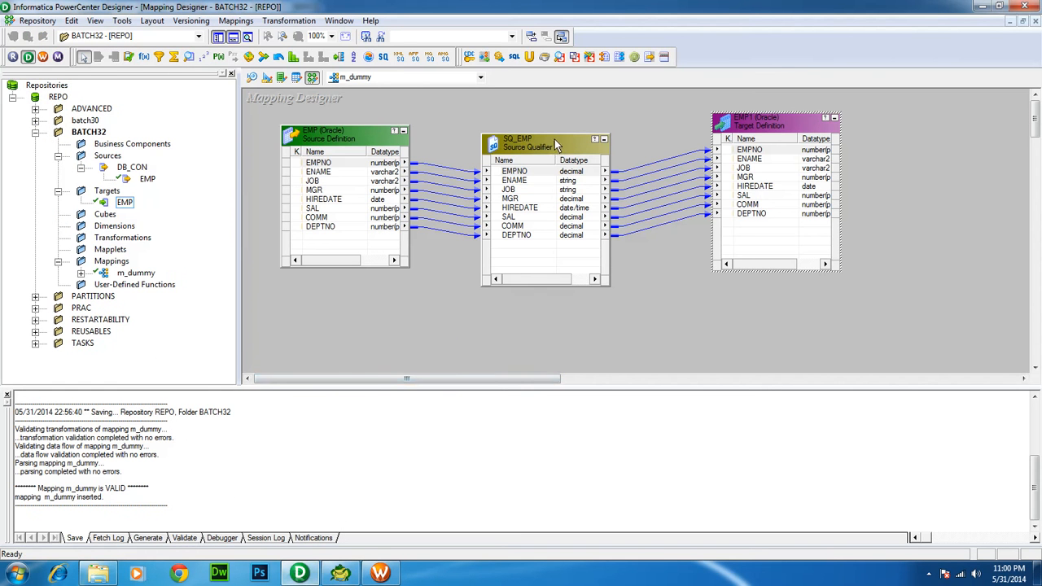
click(544, 148)
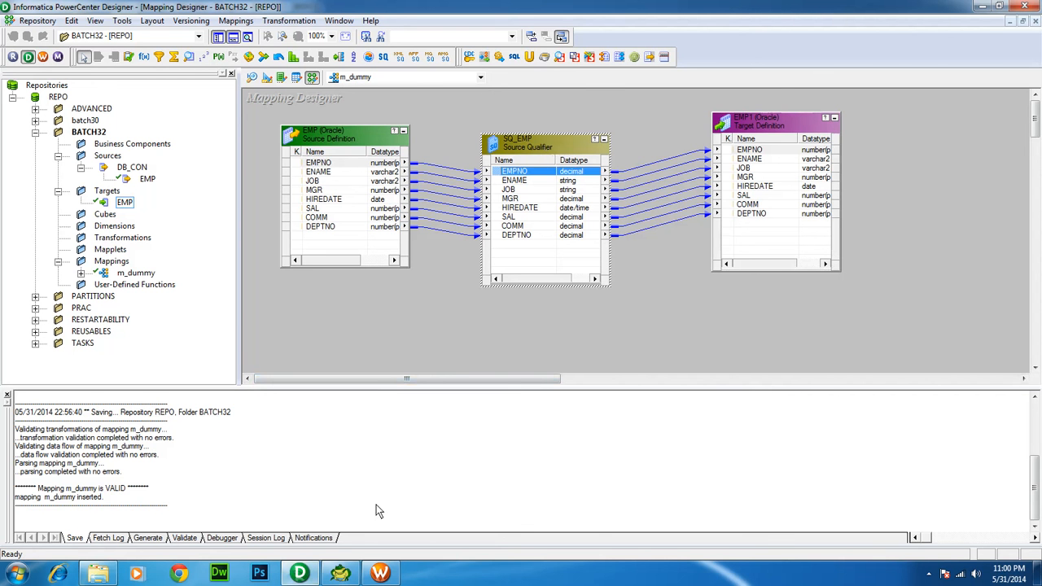
Set the EMP1 target connection to DB_CONNECT and close the session settings
click(380, 573)
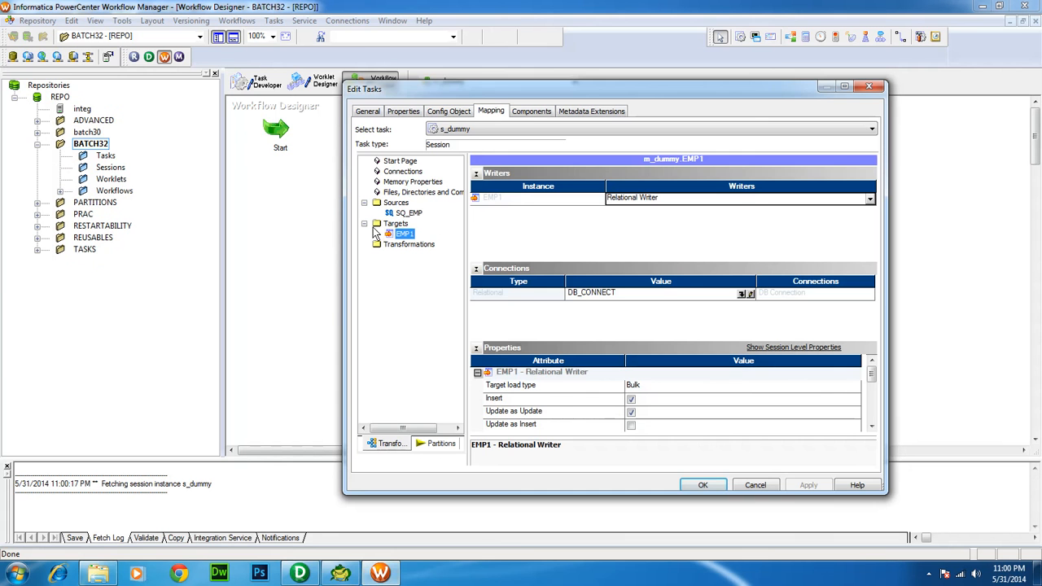
click(410, 214)
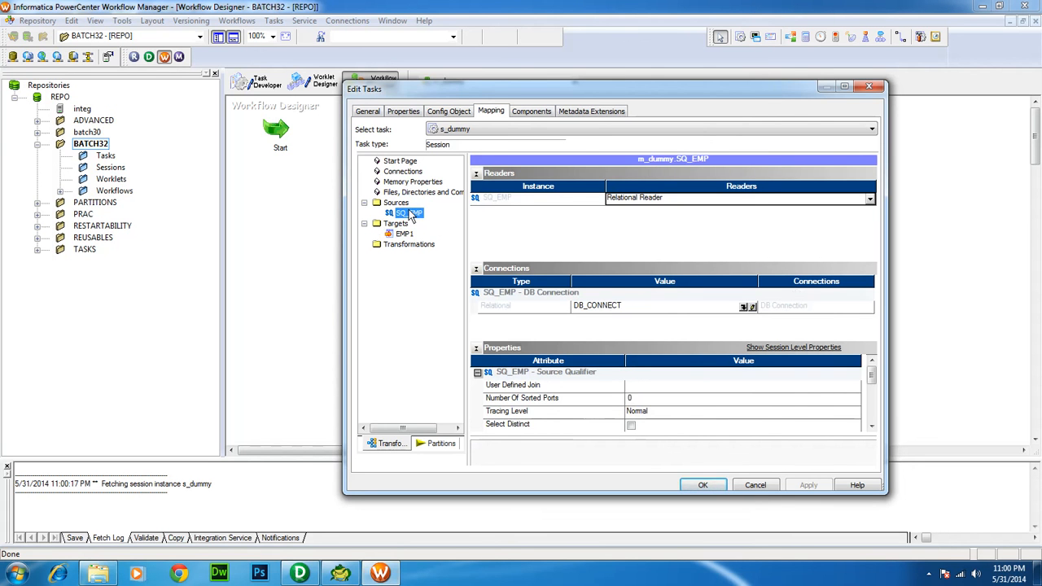
click(403, 234)
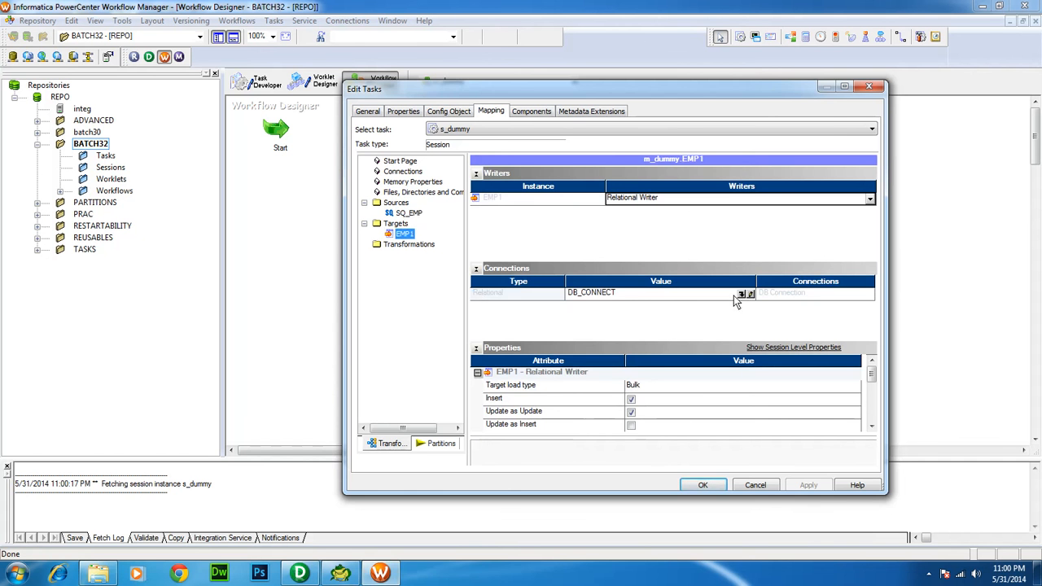
click(746, 295)
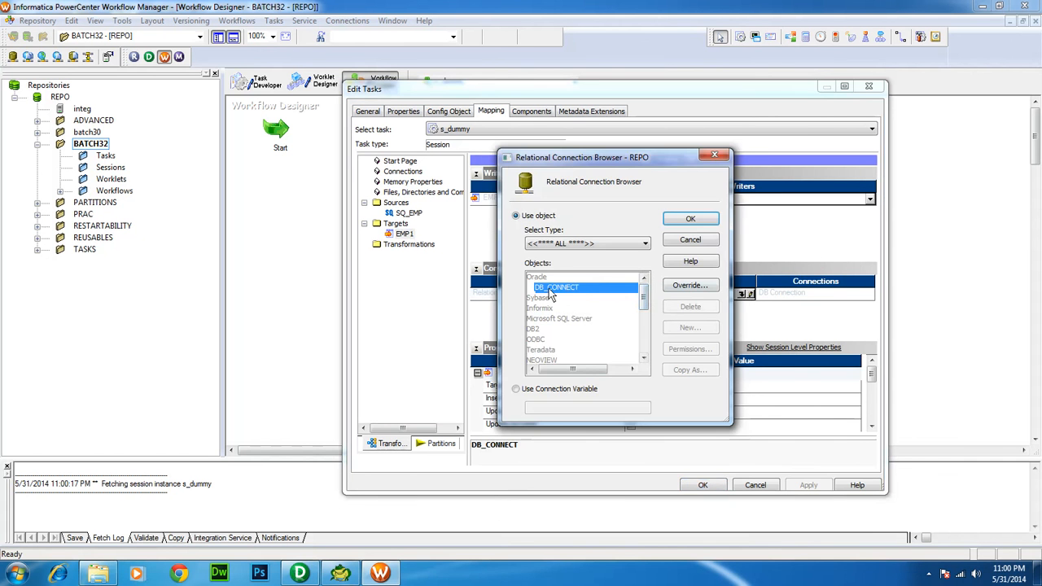
click(682, 219)
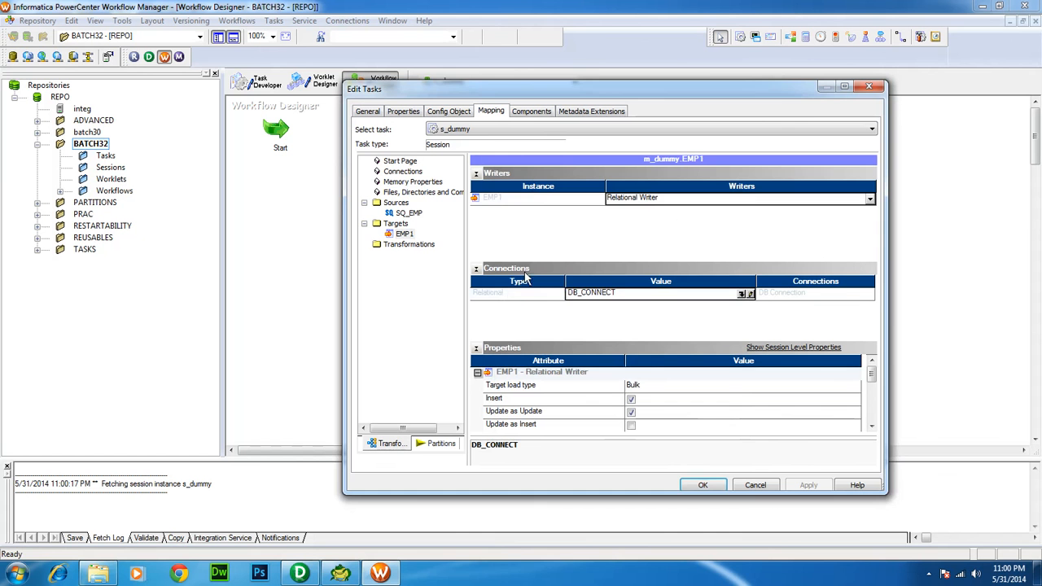
click(508, 293)
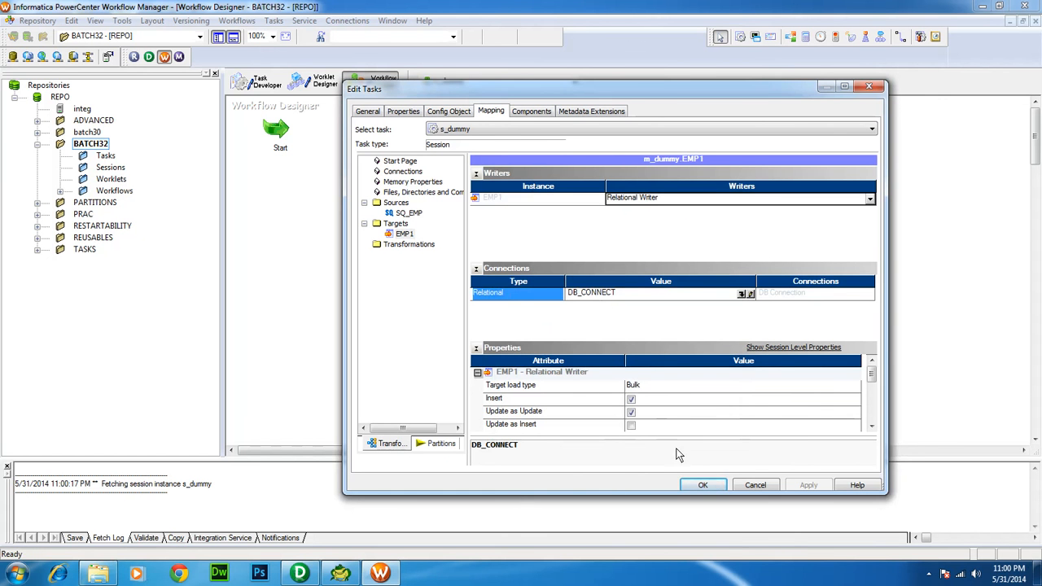
click(702, 485)
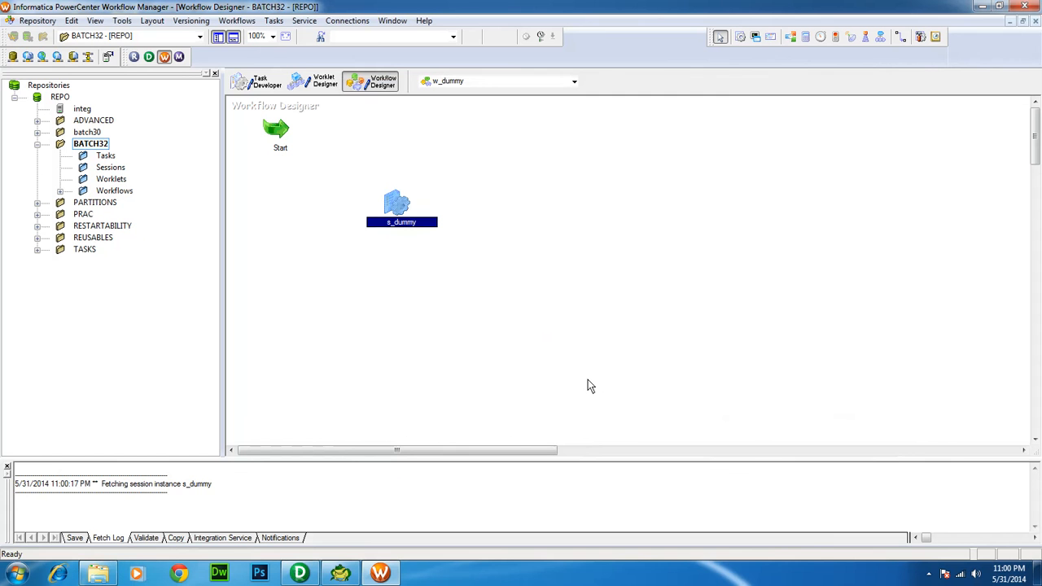
Save w_dummy to the repository, where it is logged as INVALID, after checking the mapping in Designer
key(ctrl+s)
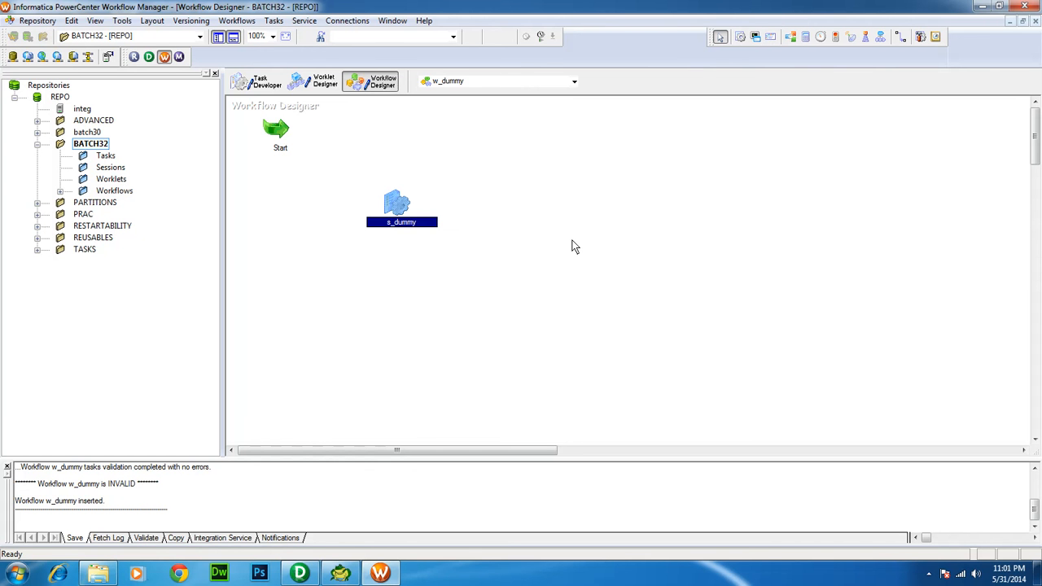
click(300, 573)
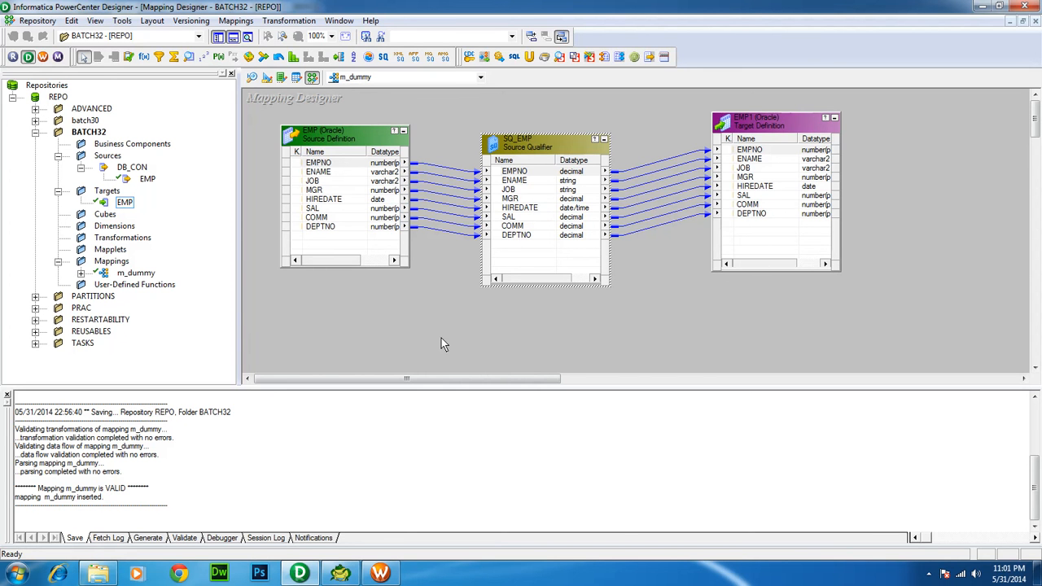
click(380, 573)
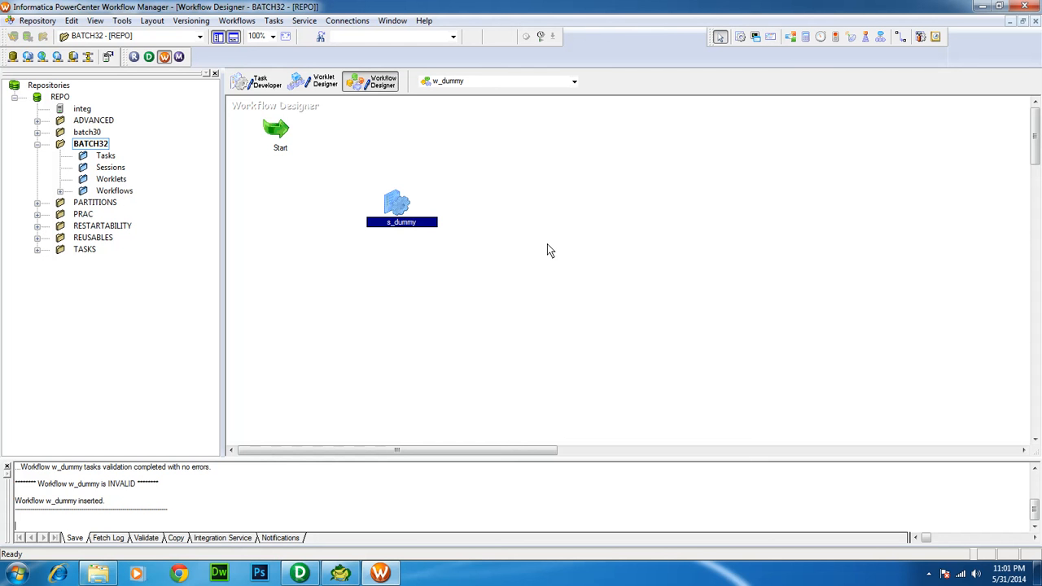
Open the Relational Connection Browser filtered to Oracle, listing only DB_CONNECT
click(355, 24)
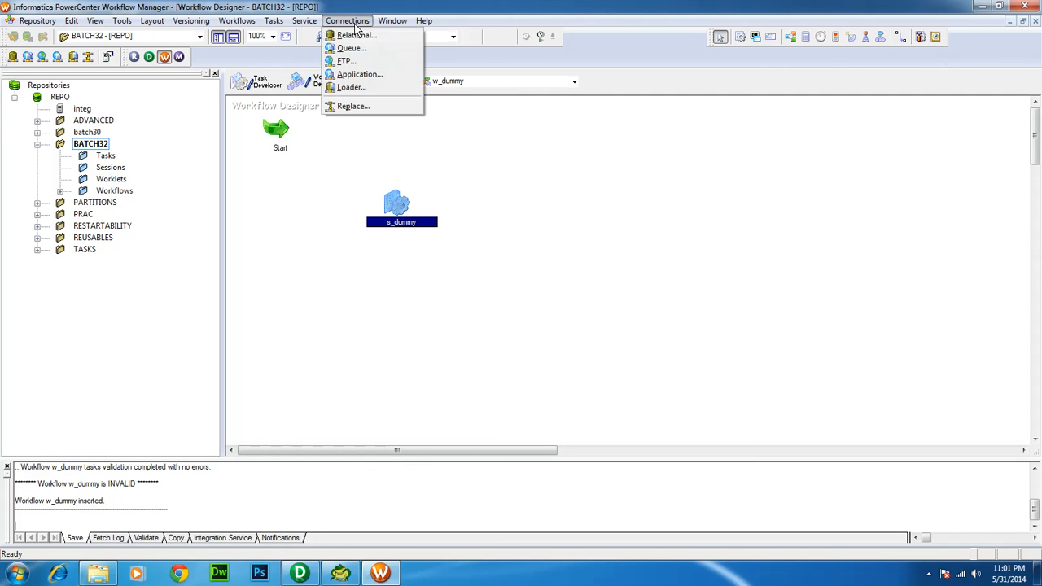
click(354, 36)
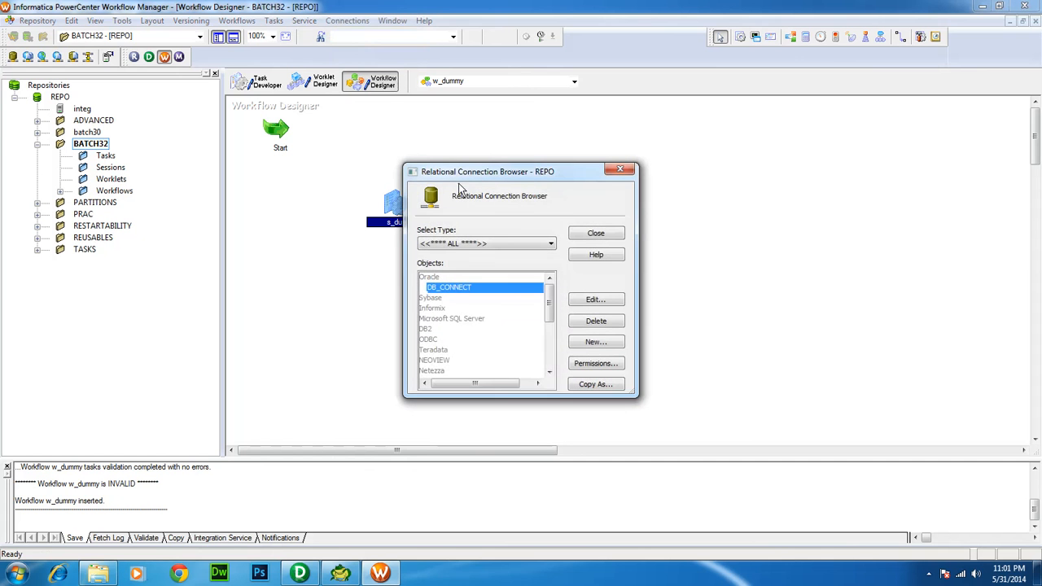
click(490, 245)
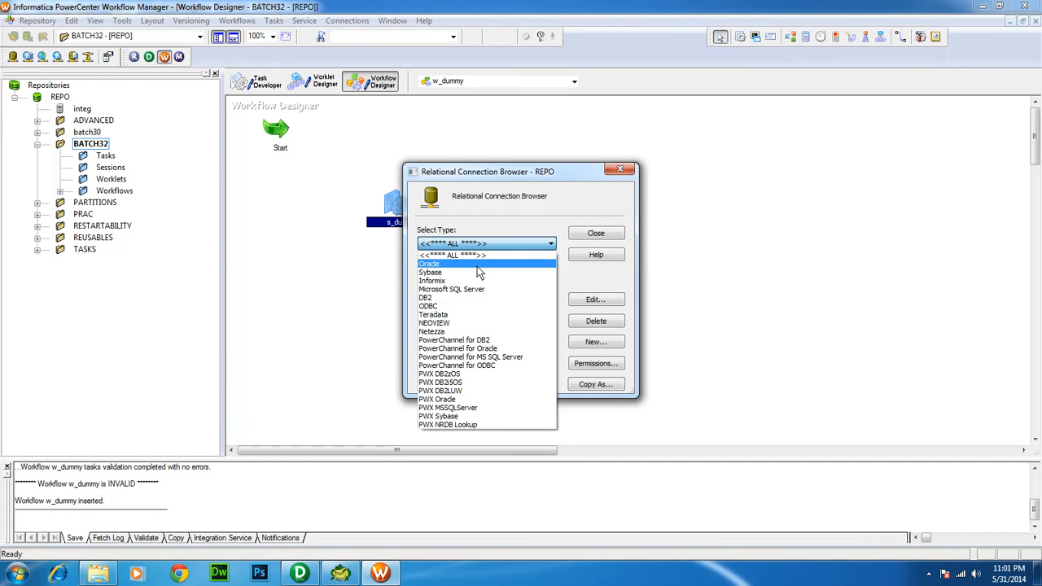
click(477, 267)
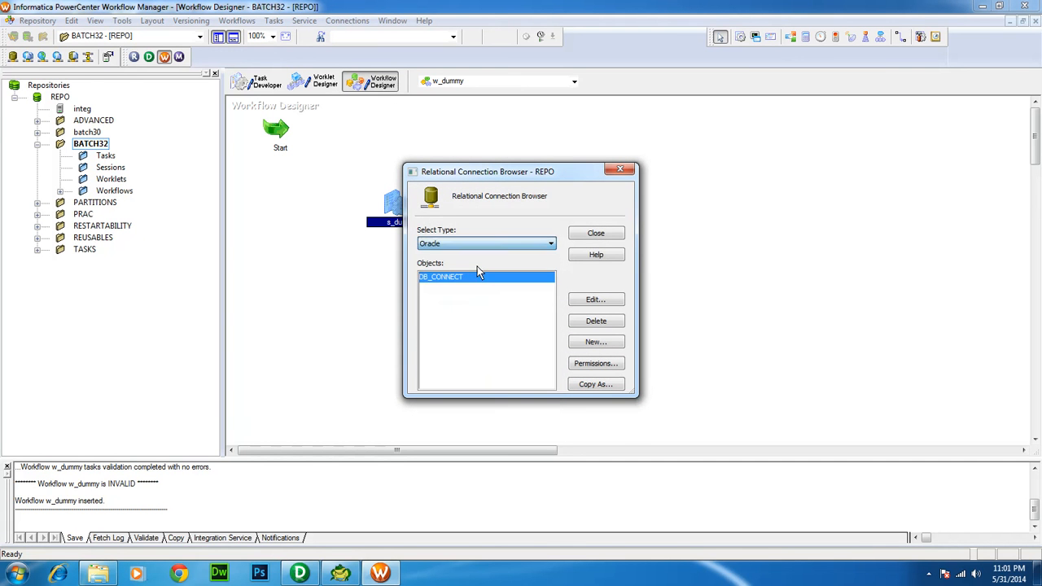
Define a new Oracle connection DB_C with user system, its password and connect string xe
click(590, 343)
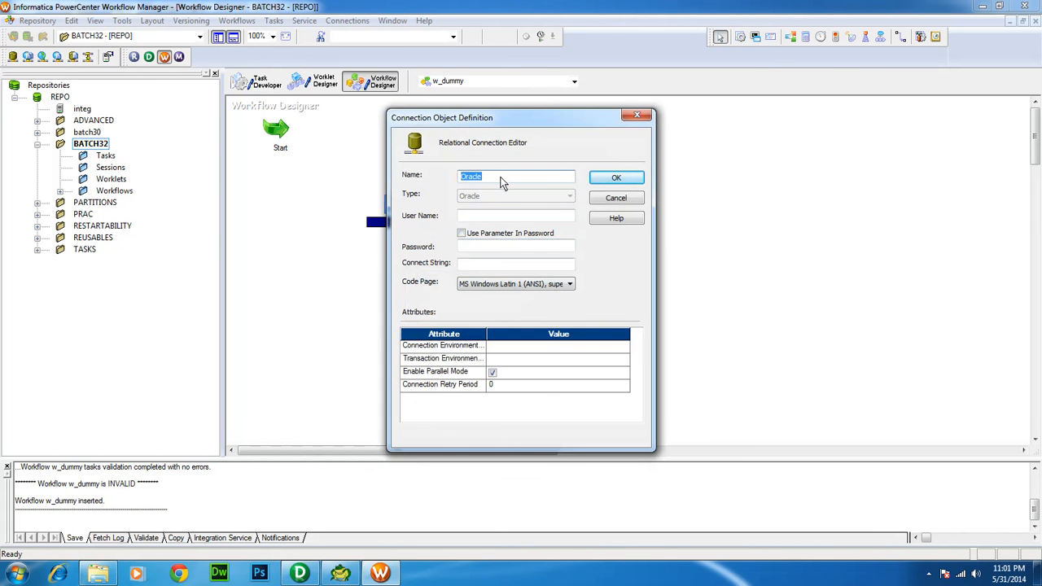
text(DB_C)
click(467, 218)
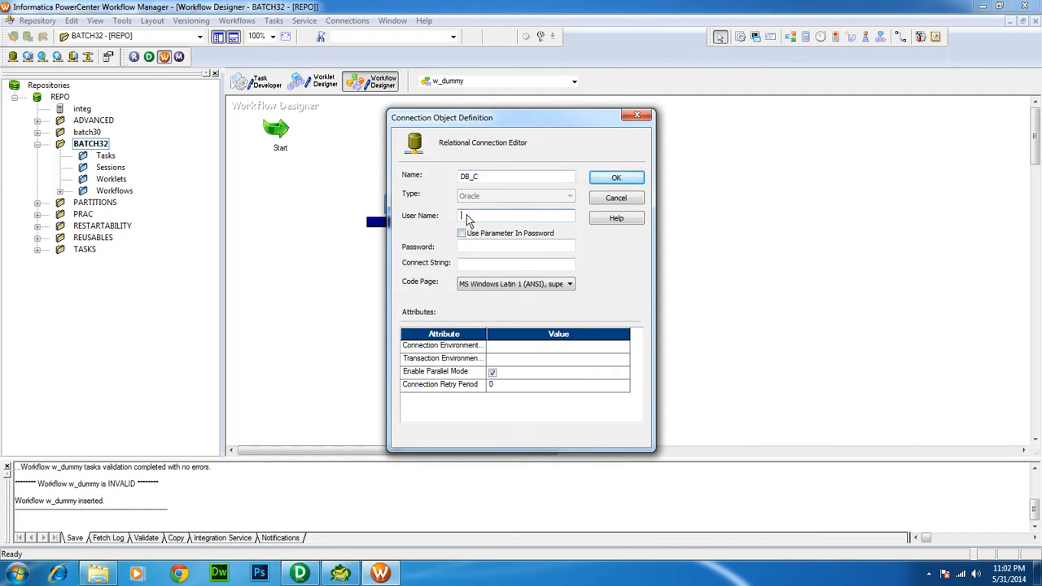
text(system)
click(461, 250)
text(admin)
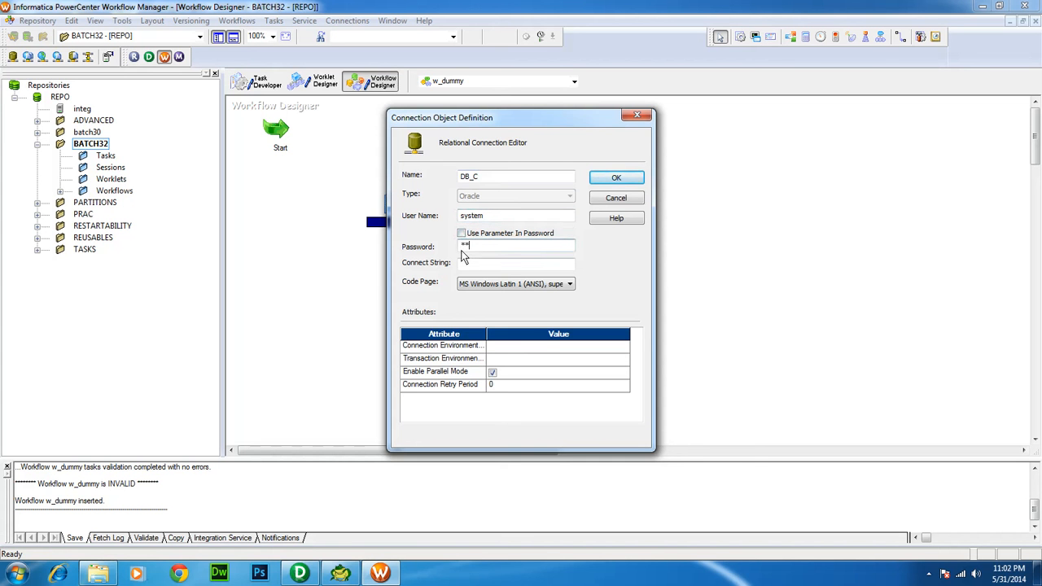
click(466, 267)
text(xe)
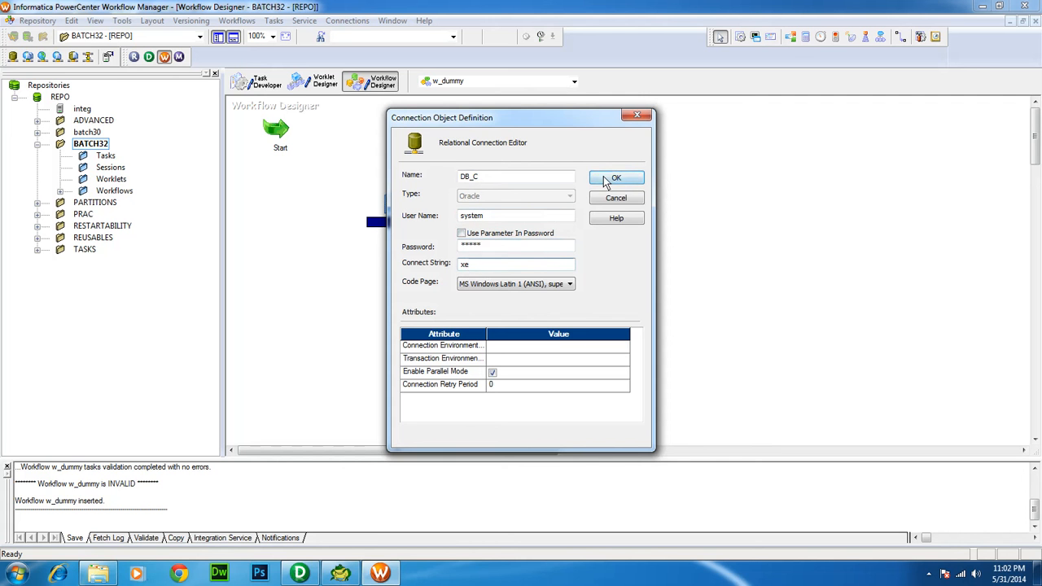
Review the DB_C entries, save the connection and close the connection browser
click(504, 180)
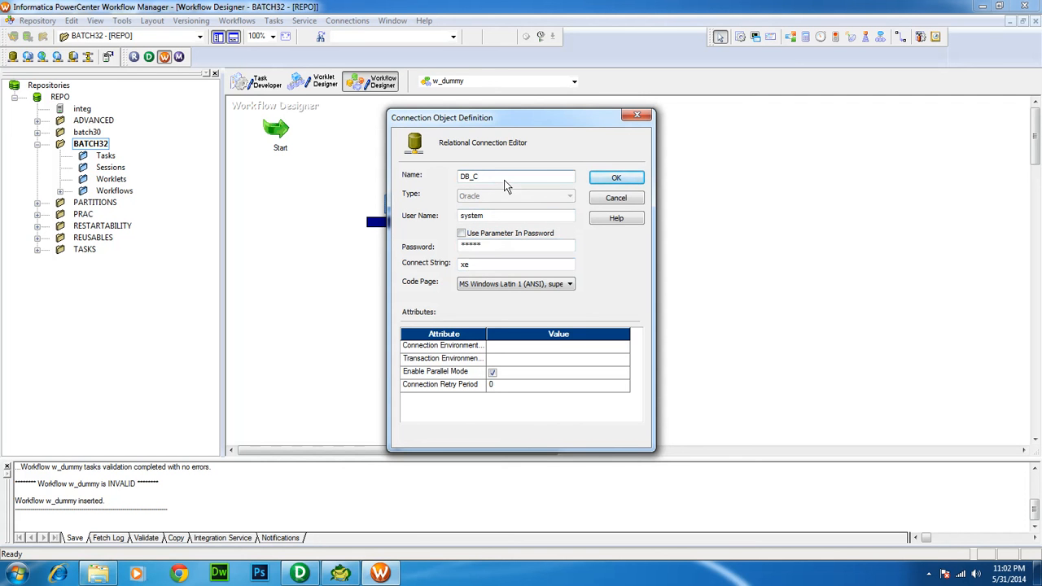
click(493, 216)
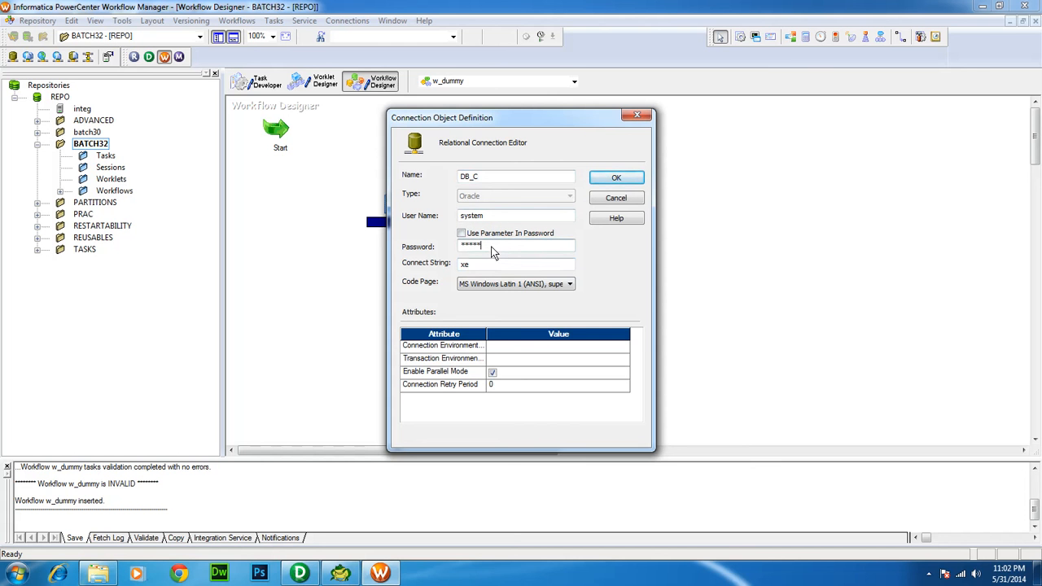
click(483, 266)
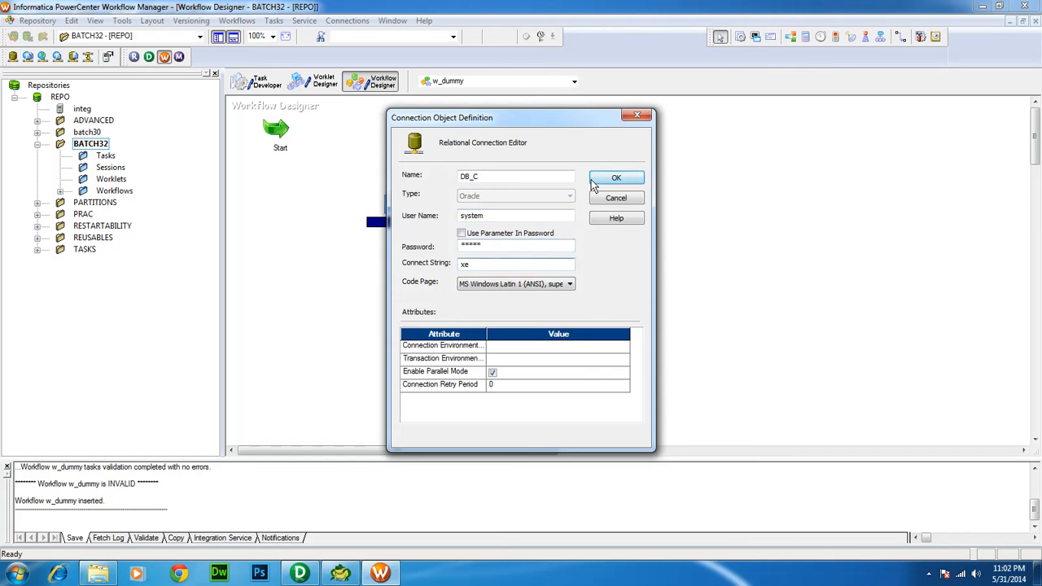
click(616, 178)
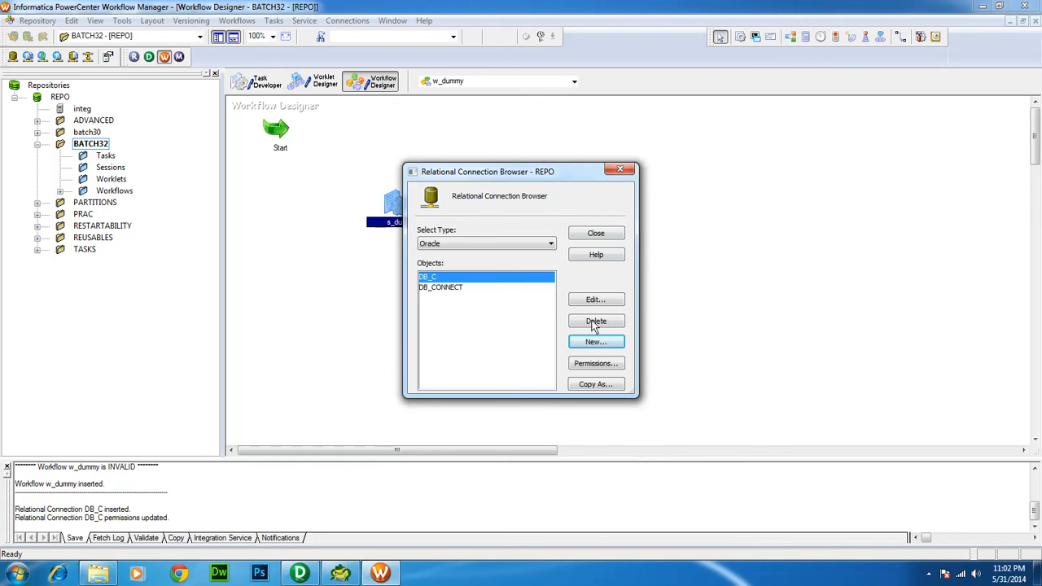
click(597, 234)
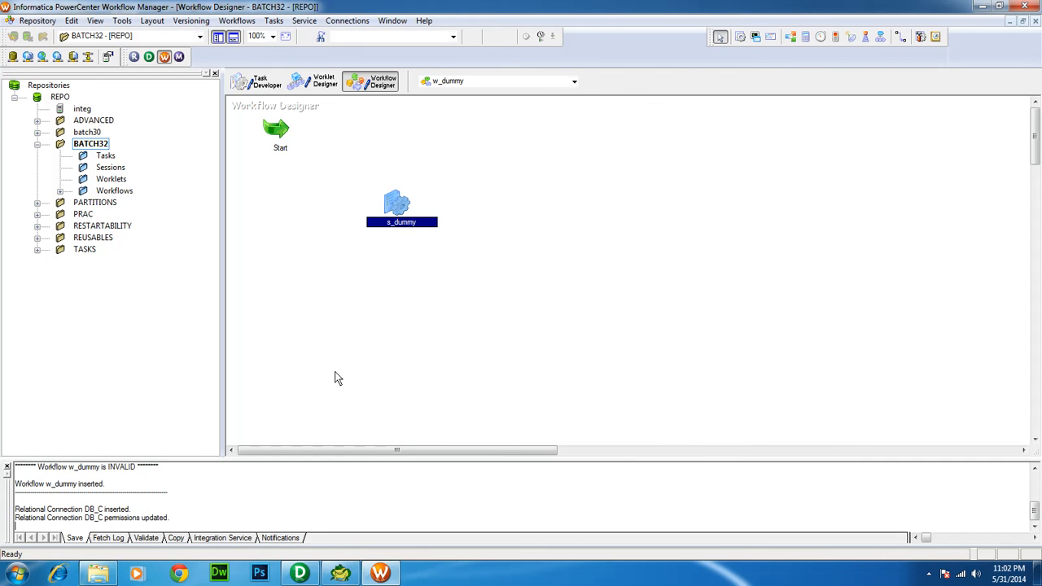
Inspect the EMP1 target definition in Designer, then return to Workflow Manager
click(311, 568)
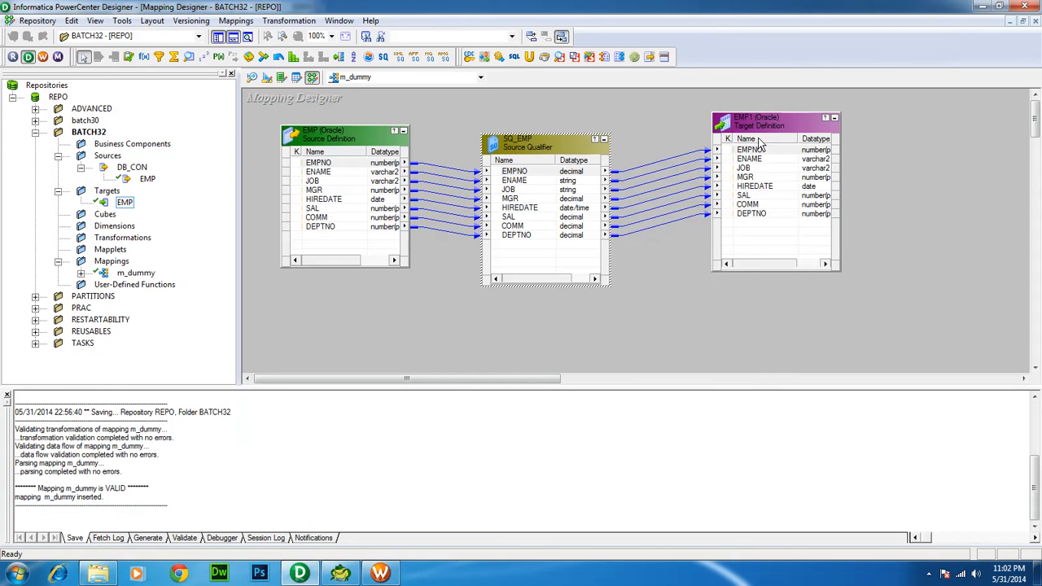
click(775, 117)
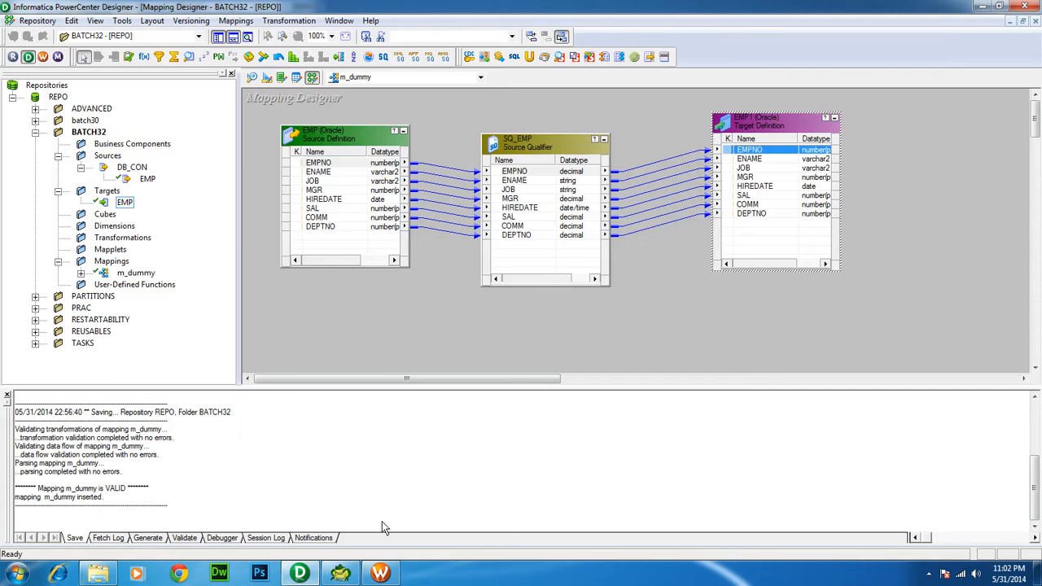
click(380, 573)
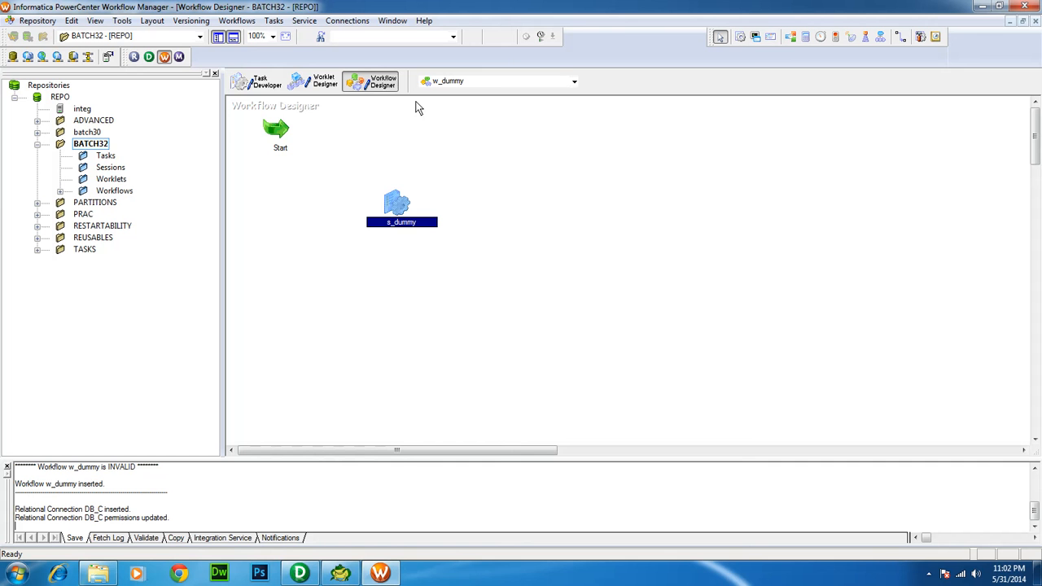
In s_dummy's Mapping settings, replace SQ_EMP's DB_CONNECT source connection with DB_C
double_click(398, 199)
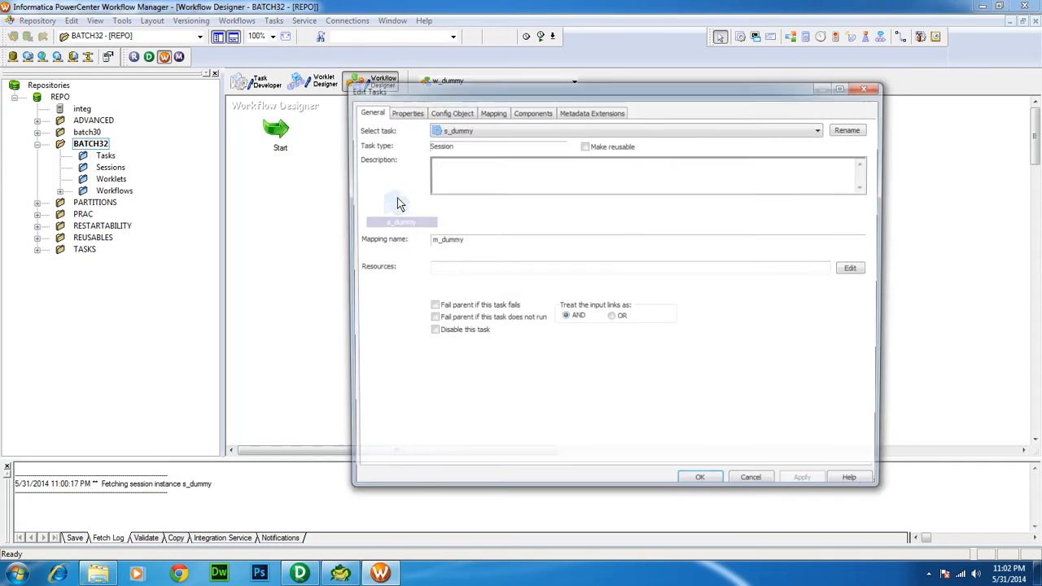
click(491, 111)
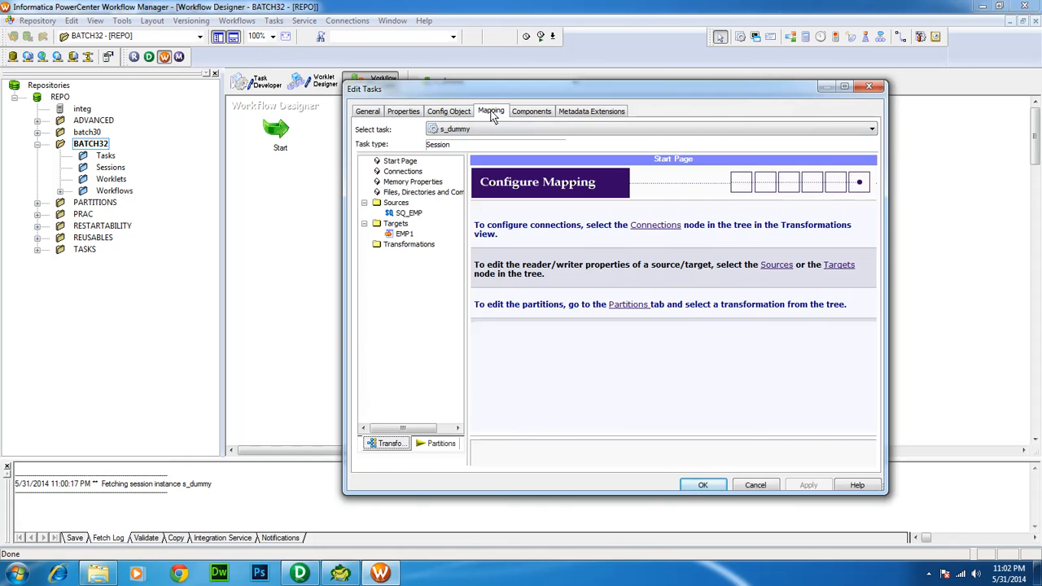
click(408, 213)
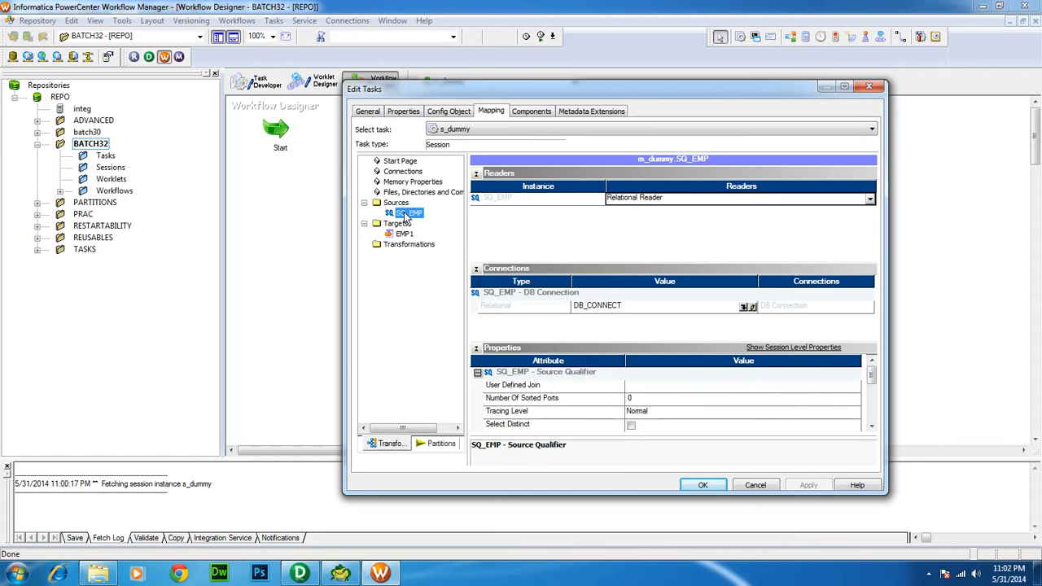
click(743, 308)
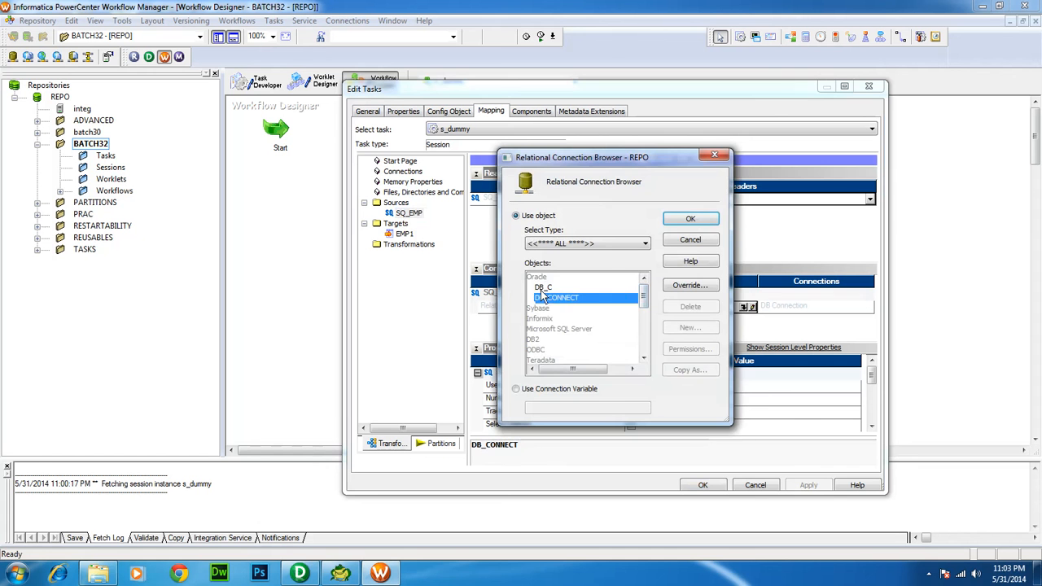
click(543, 288)
click(689, 219)
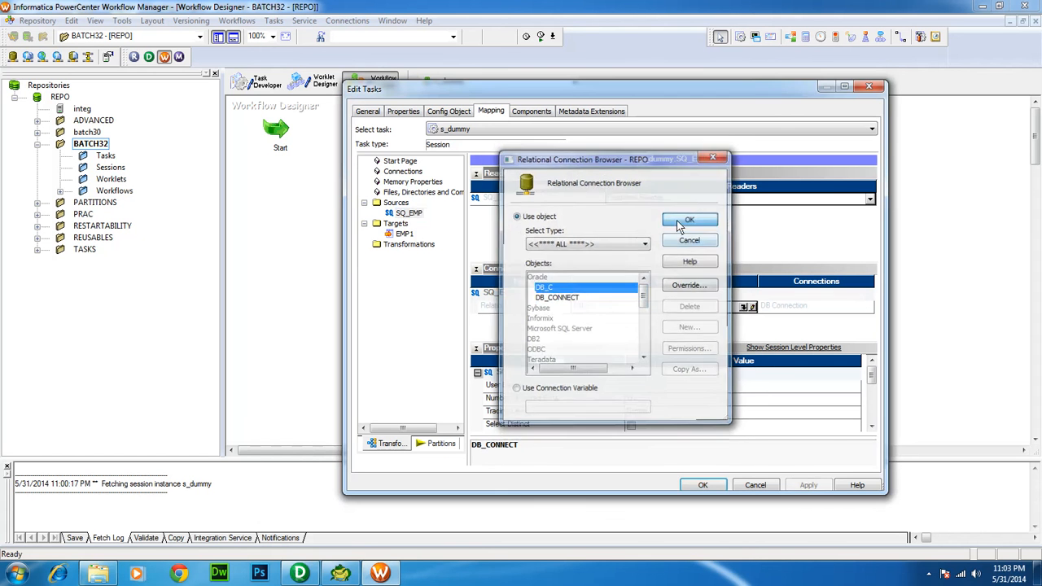
click(417, 214)
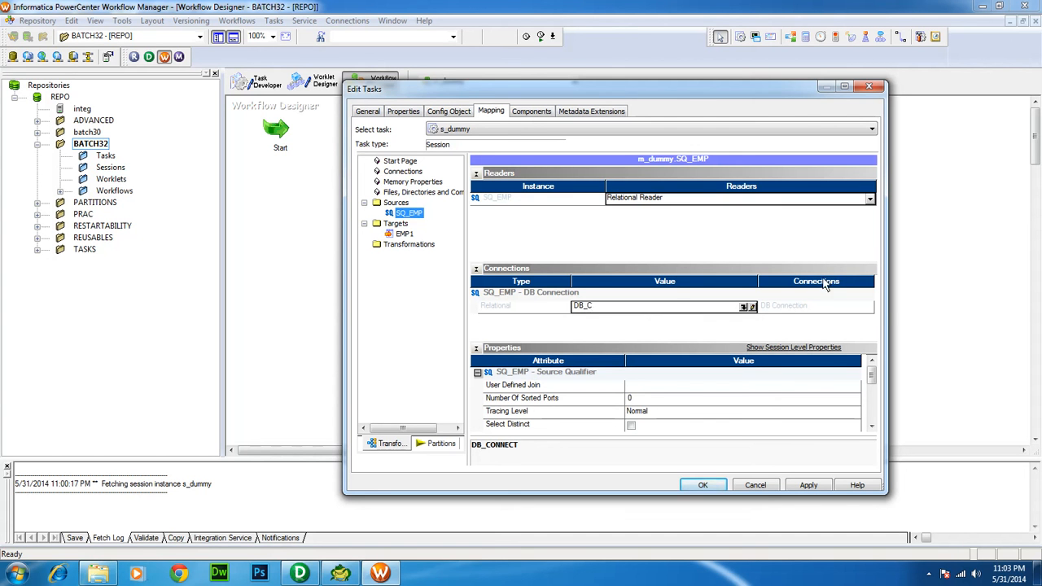
Override the SQ_EMP source with Owner Name 'source' and Source Table Name 'emp'
drag(872, 376, 872, 411)
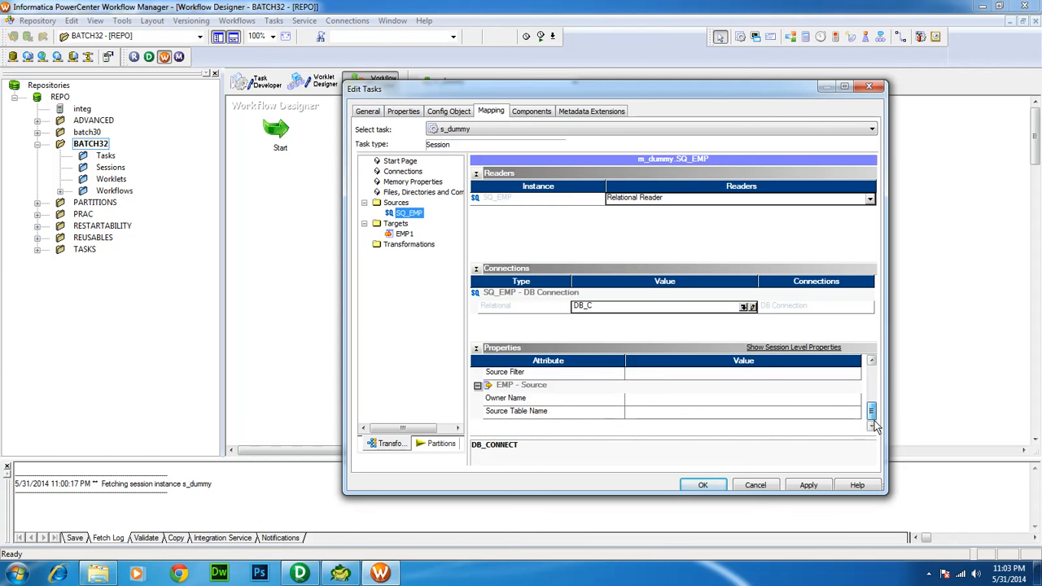
click(656, 399)
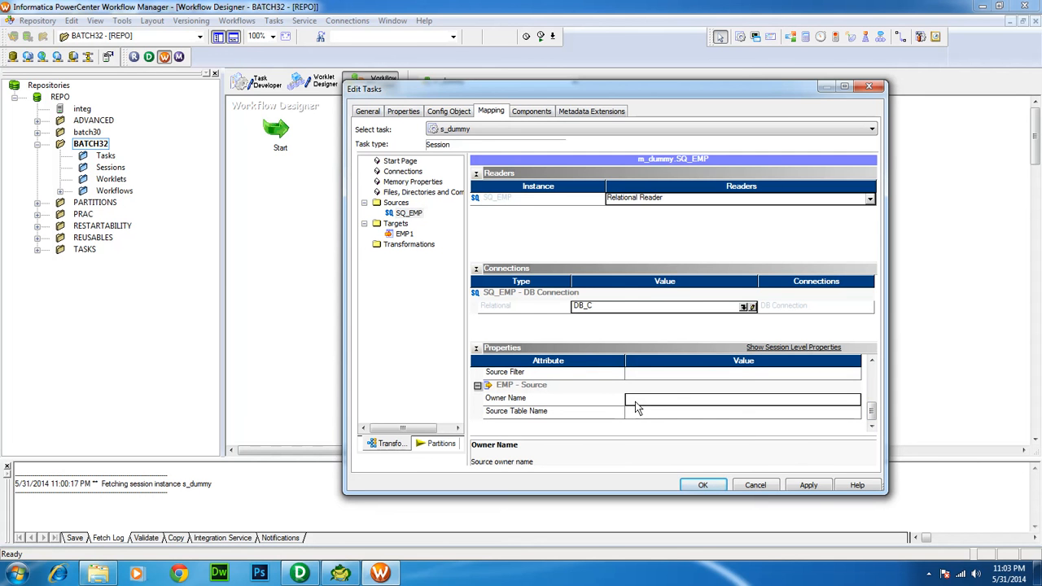
text(source)
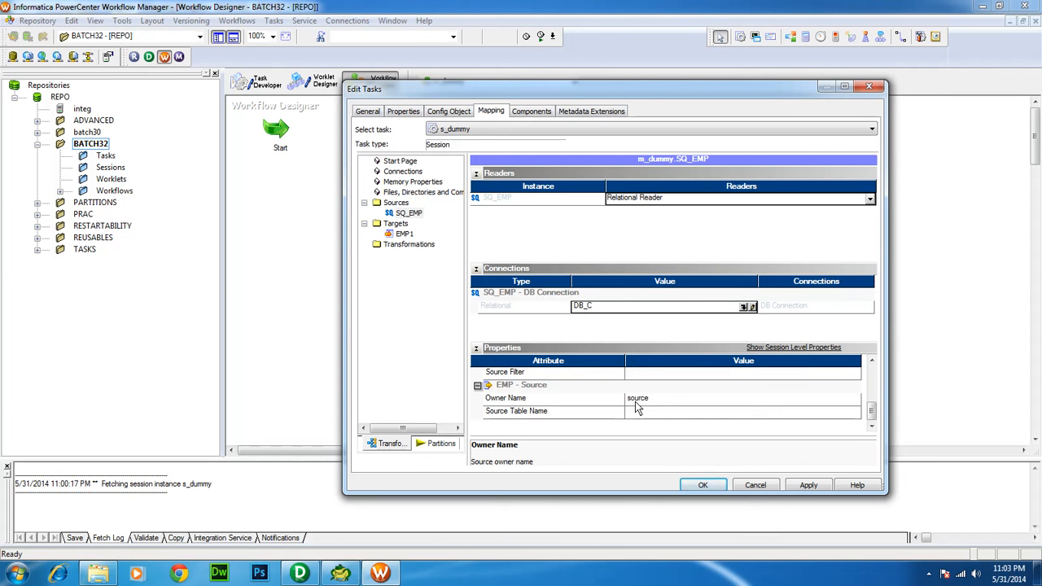
click(637, 413)
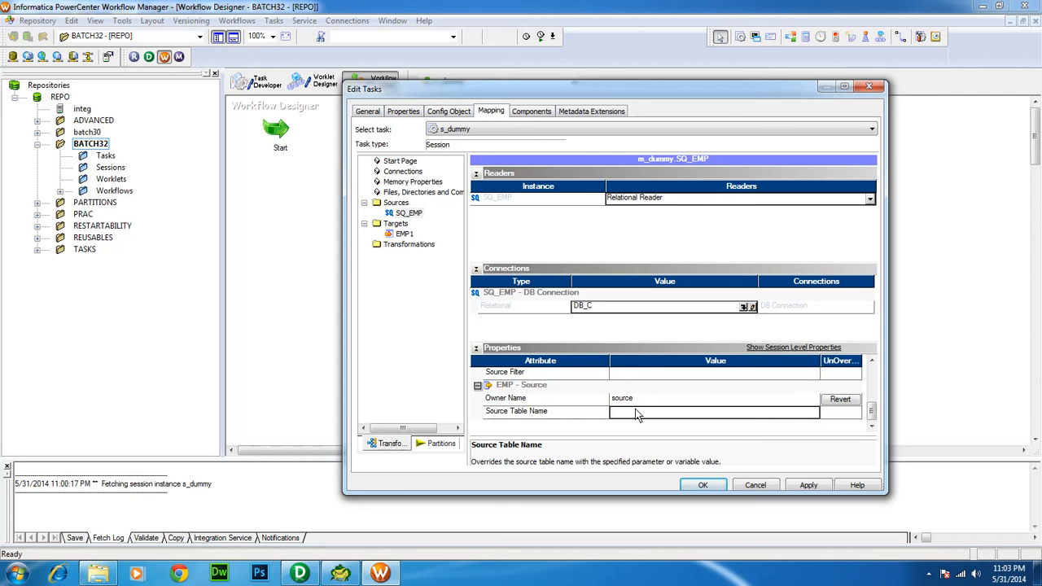
text(emp)
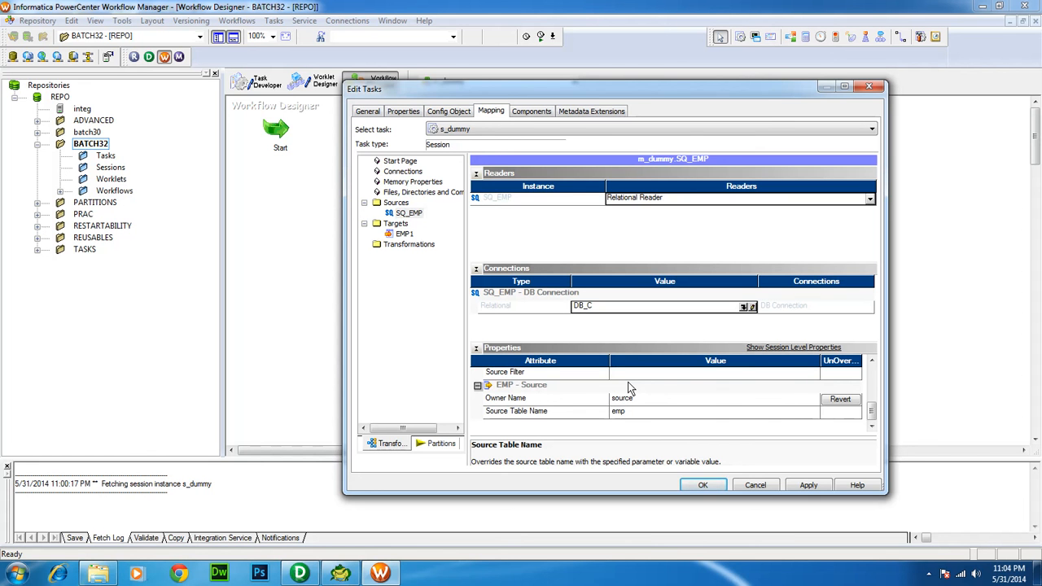
click(647, 400)
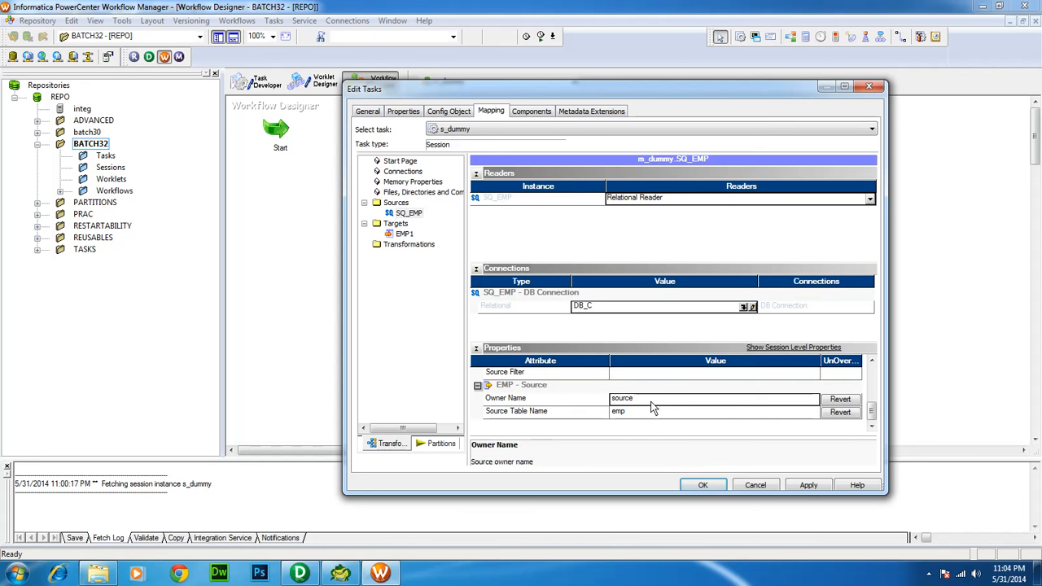
click(644, 413)
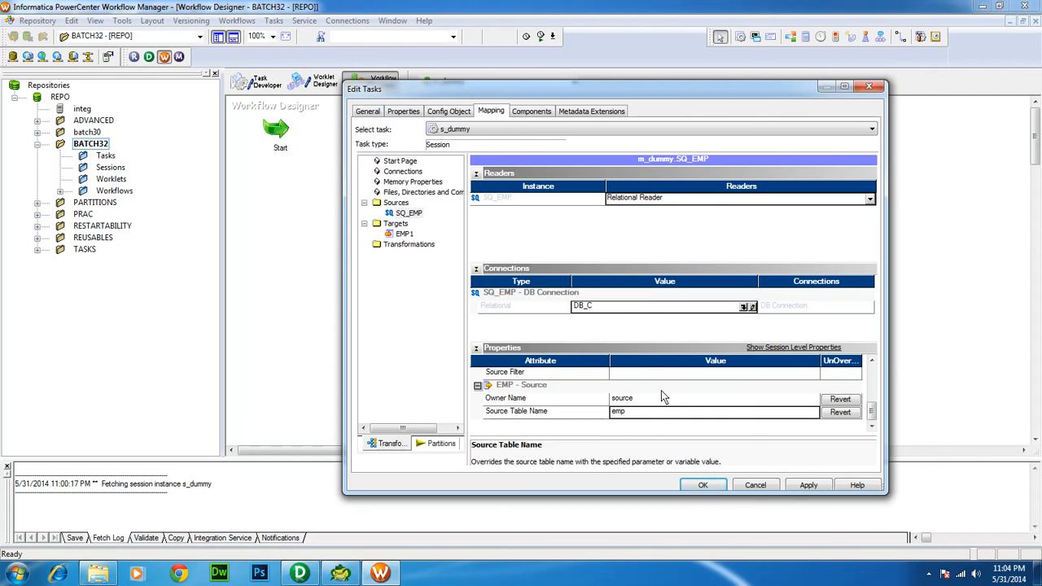
key(Up)
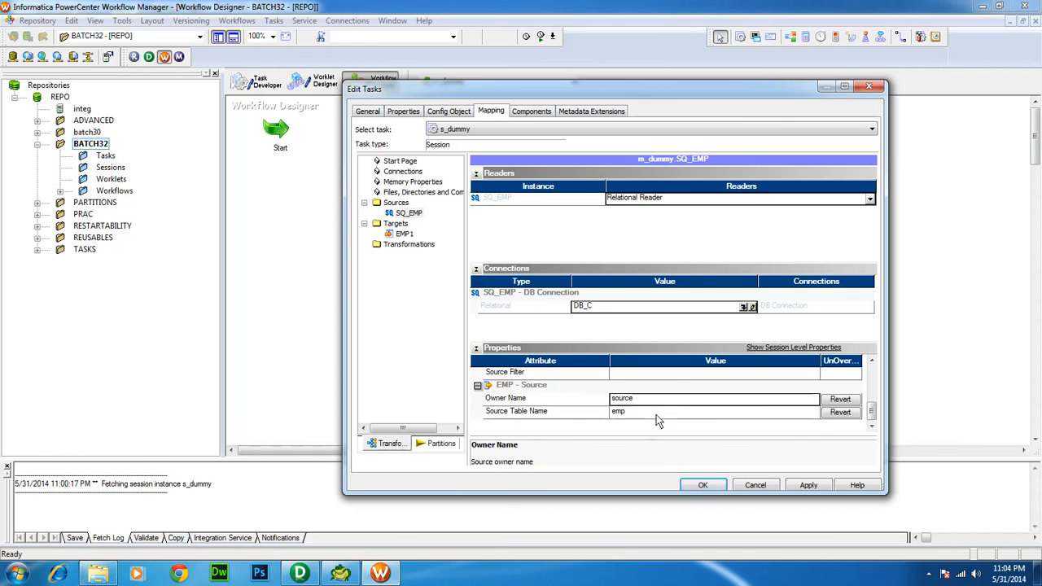
click(655, 414)
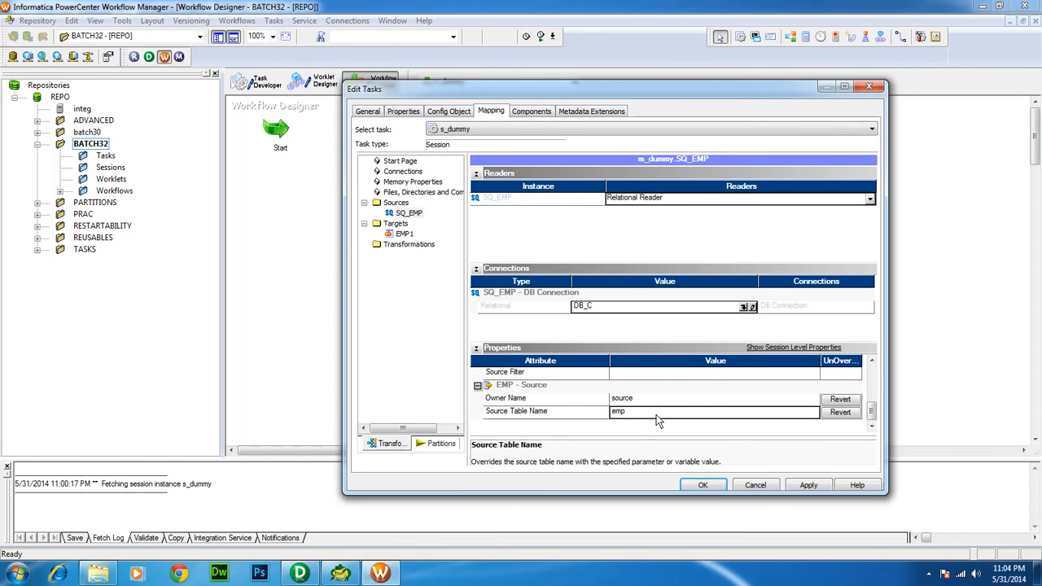
Set the EMP1 target's relational connection to DB_C
click(404, 233)
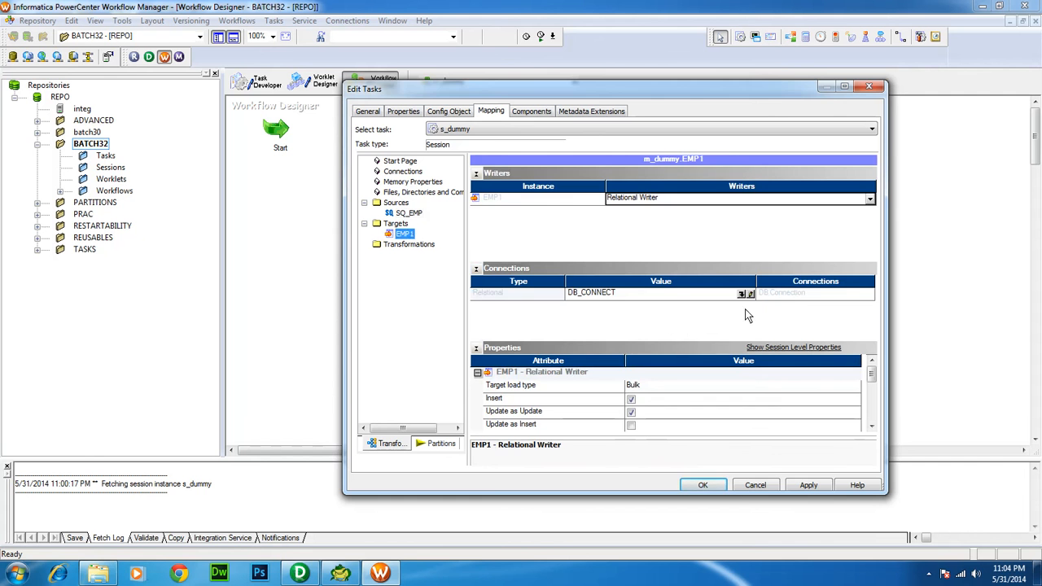
click(743, 300)
click(742, 296)
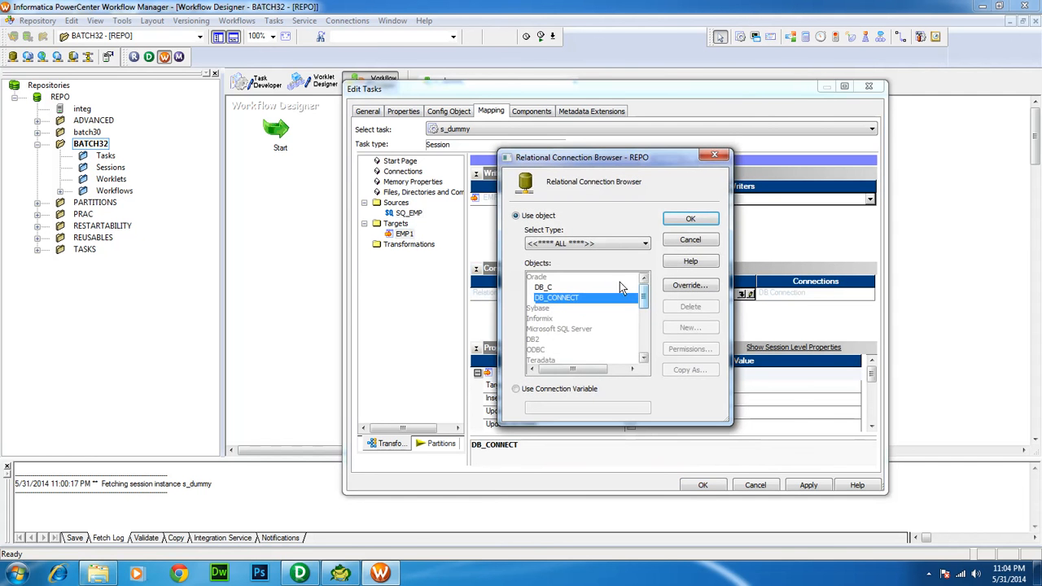
click(554, 287)
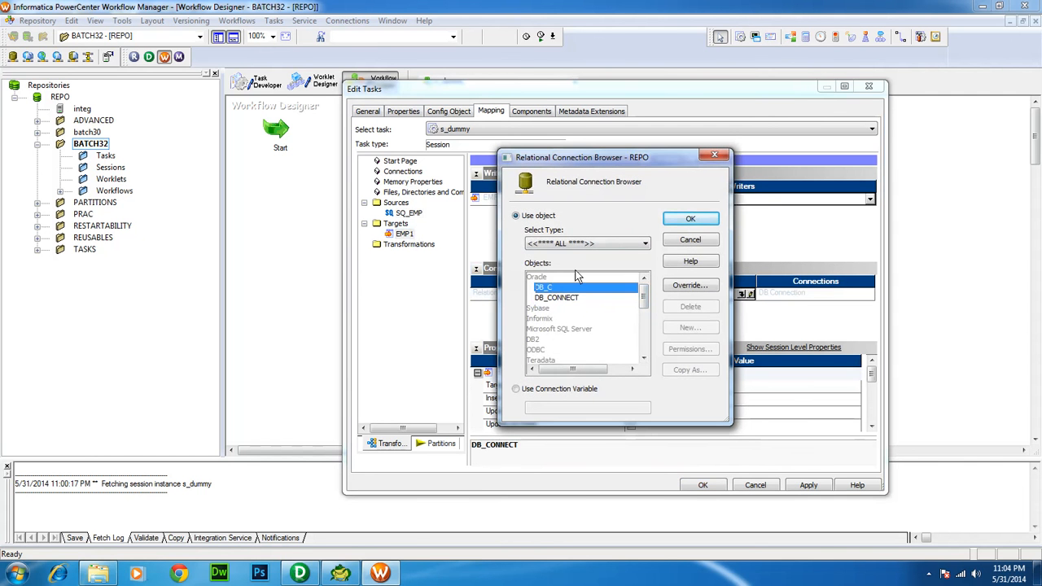
click(684, 220)
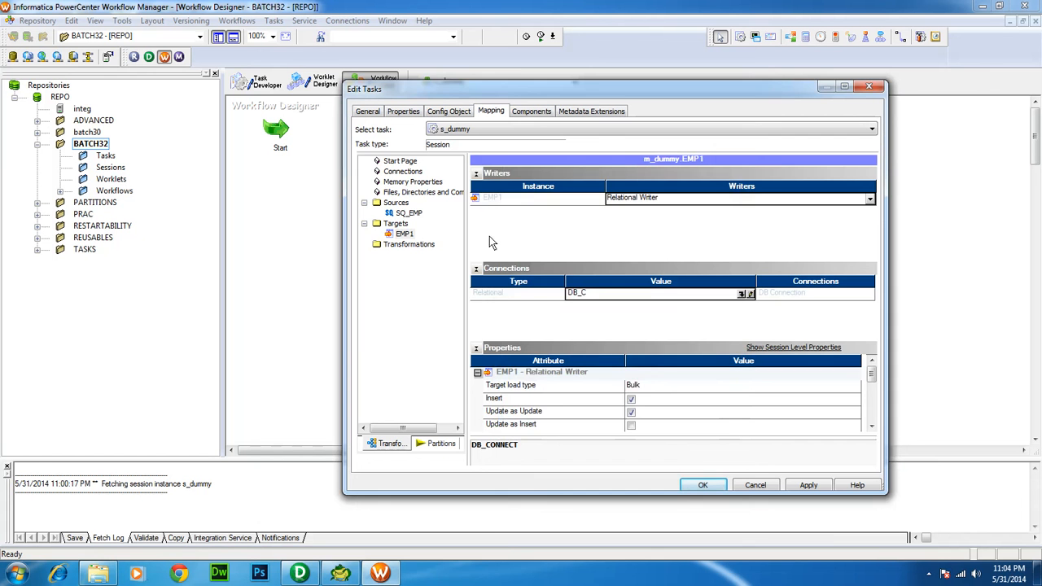
click(476, 174)
click(476, 186)
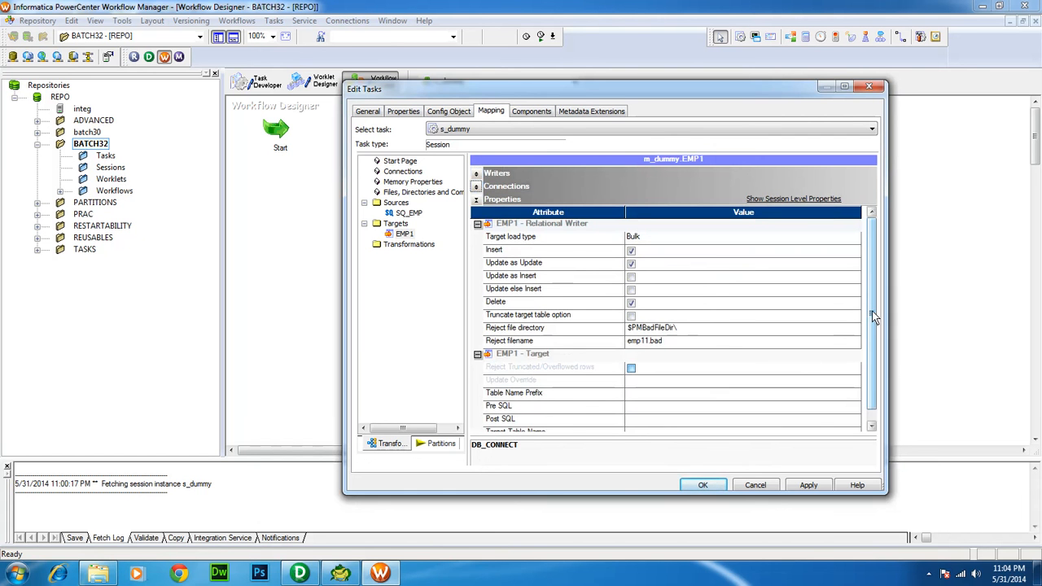
Give EMP1 Table Name Prefix 'target' and Target Table Name 'emp', then apply the session edits
scroll(871, 310, down, 1)
click(694, 385)
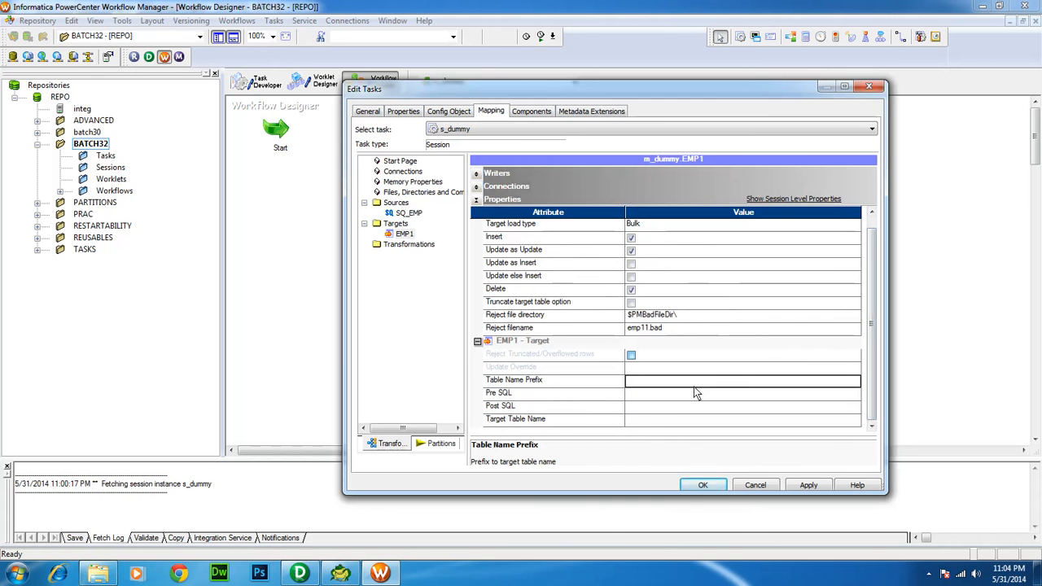
text(target)
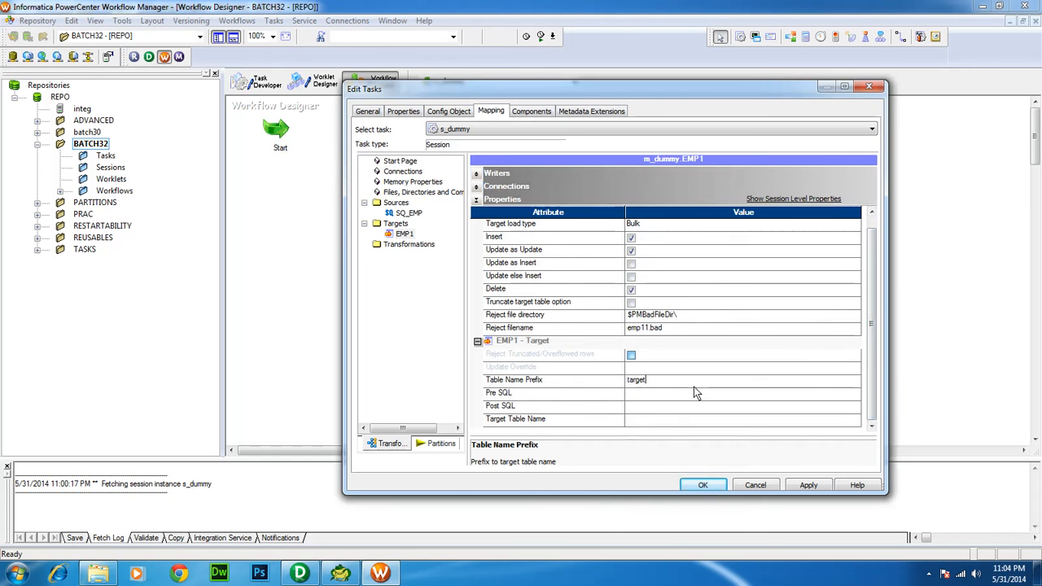
key(Return)
click(647, 420)
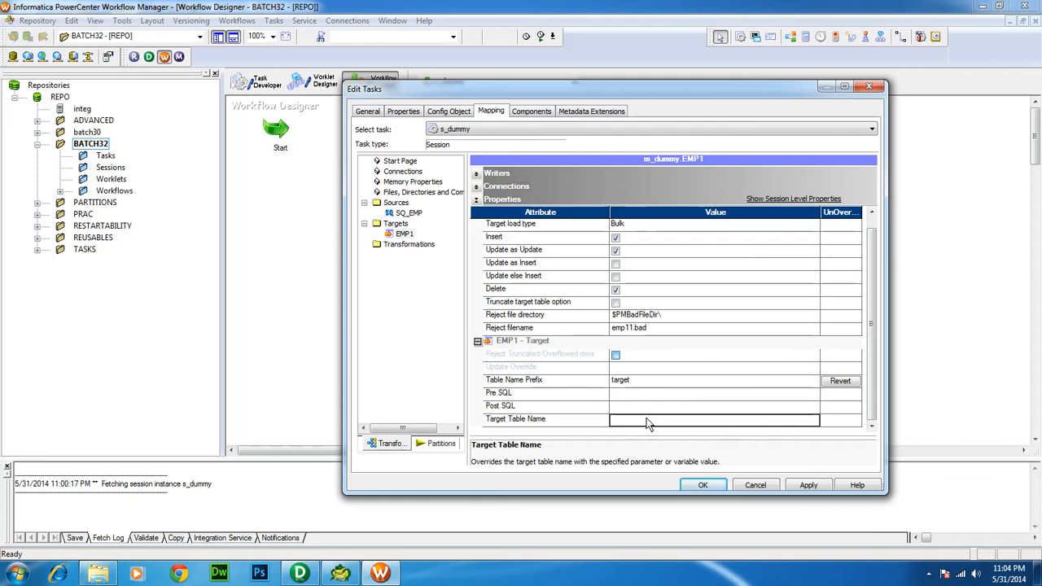
text(emp)
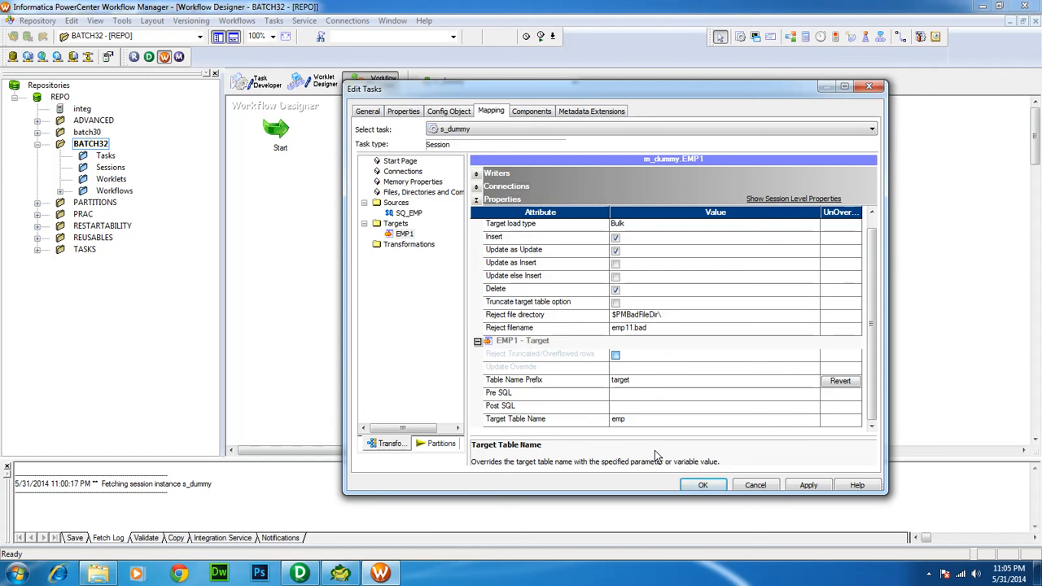
click(646, 382)
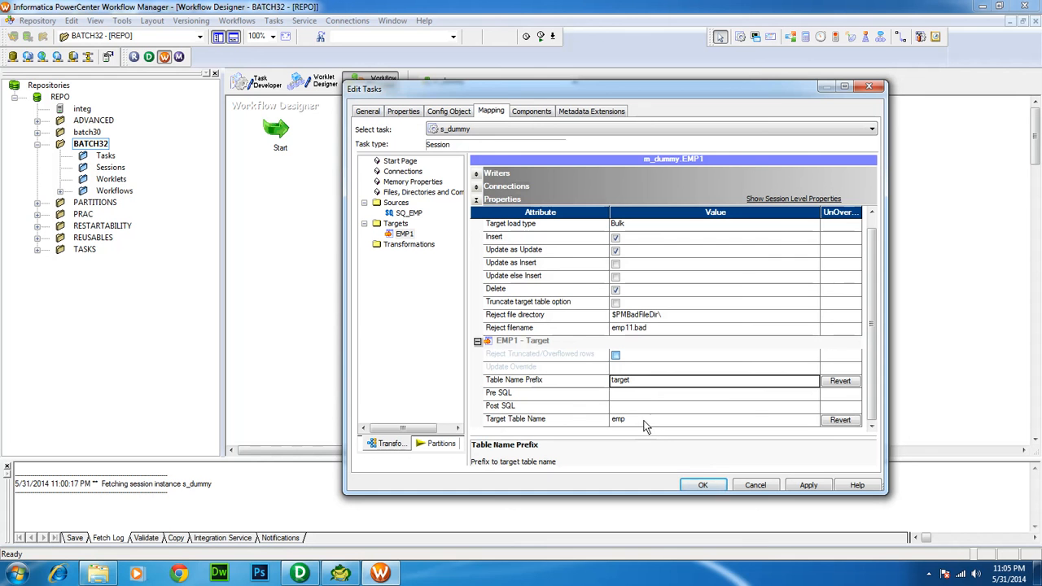
click(644, 422)
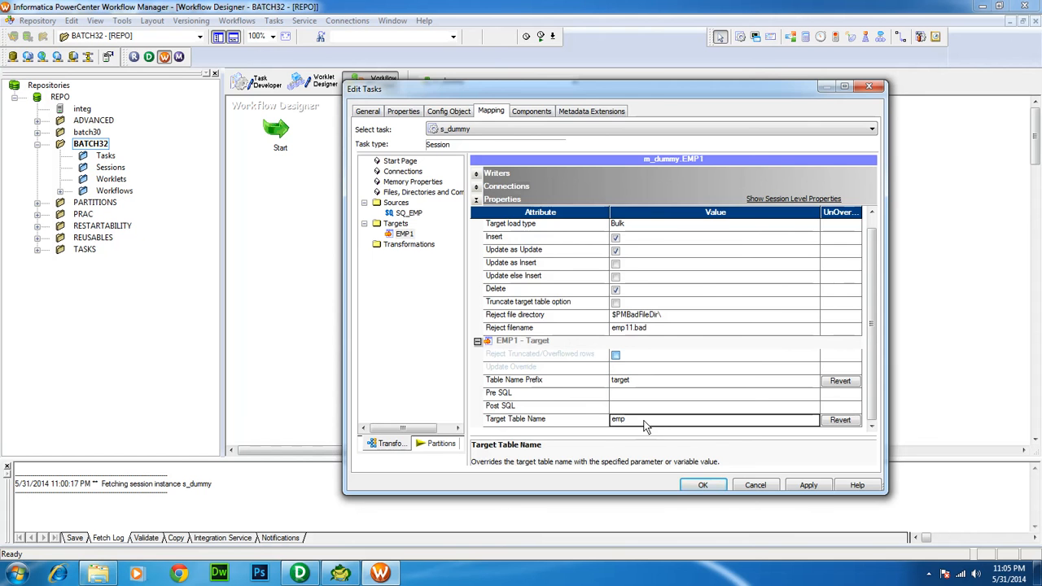
click(690, 482)
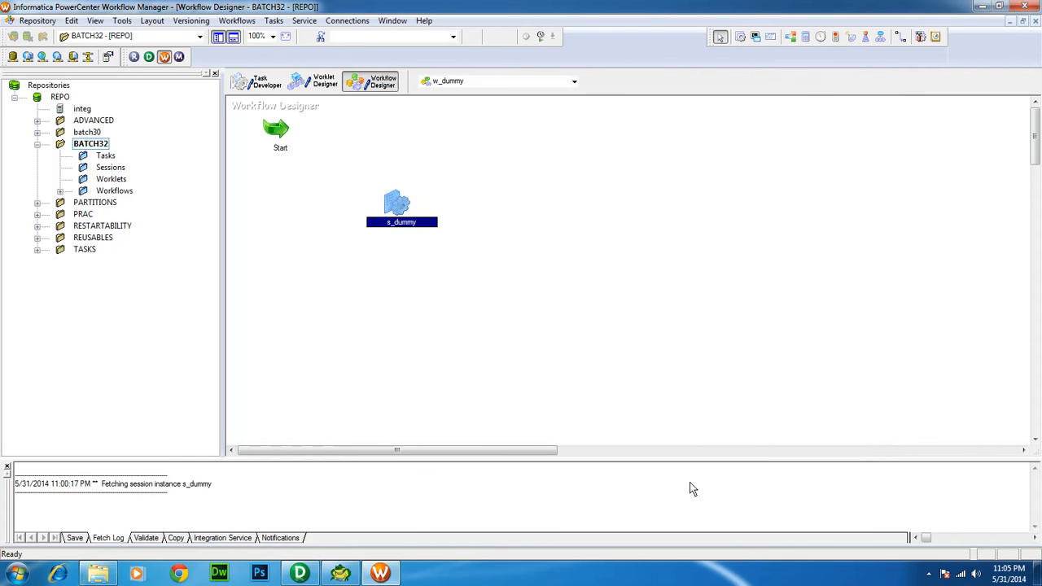
Save w_dummy, link Start to the s_dummy session, and save again so it validates
key(ctrl+s)
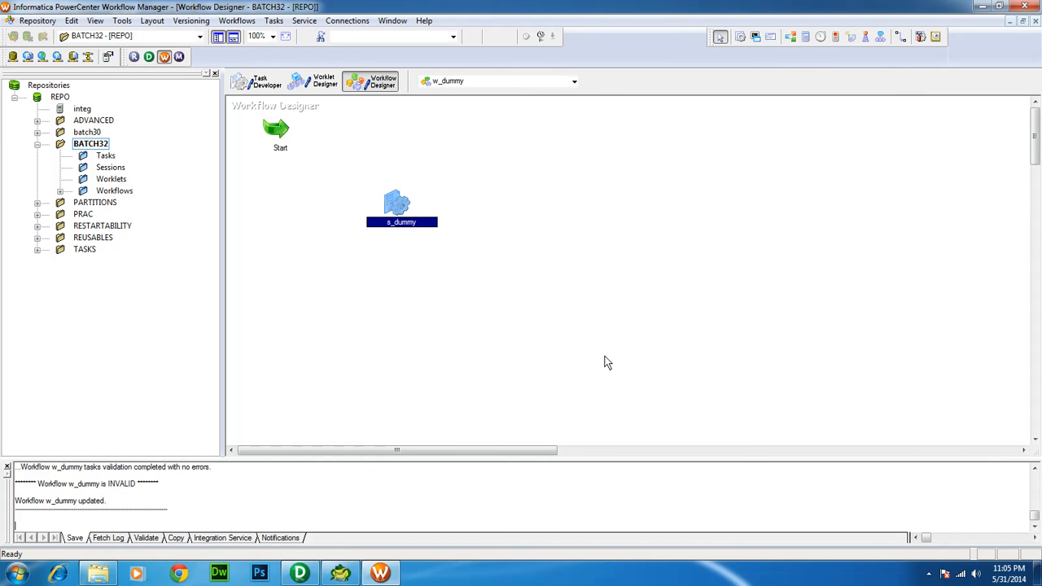
click(275, 21)
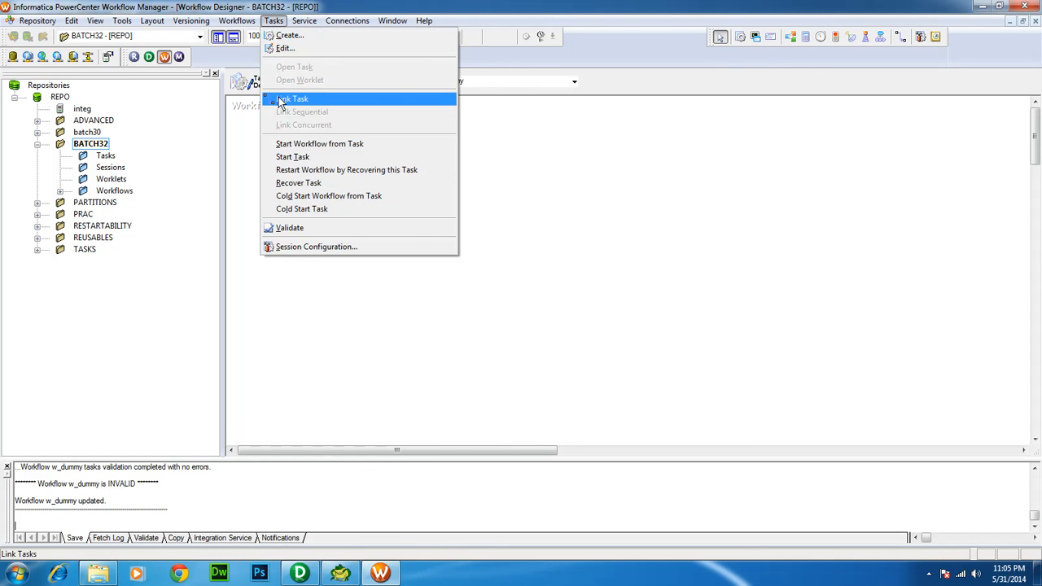
click(291, 99)
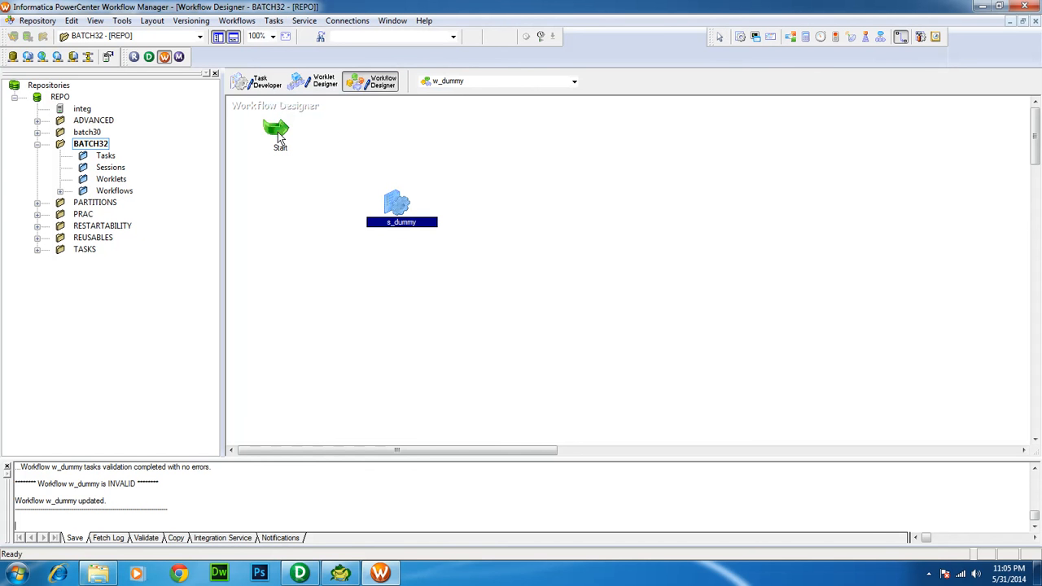
drag(280, 138, 392, 213)
key(ctrl+s)
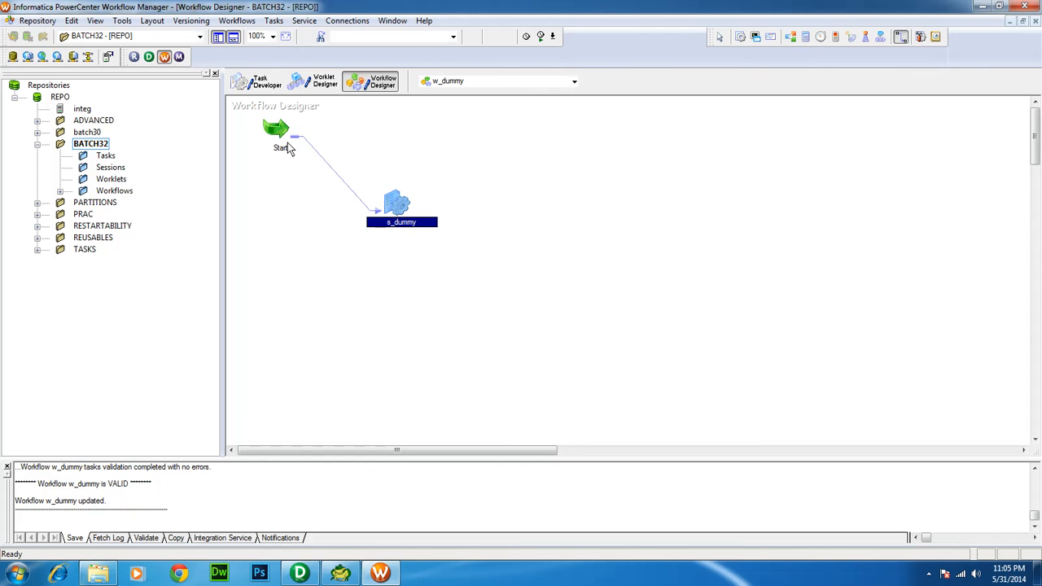
Leave linking mode, check the Start and s_dummy tasks, then switch to PowerCenter Designer
key(Escape)
click(280, 132)
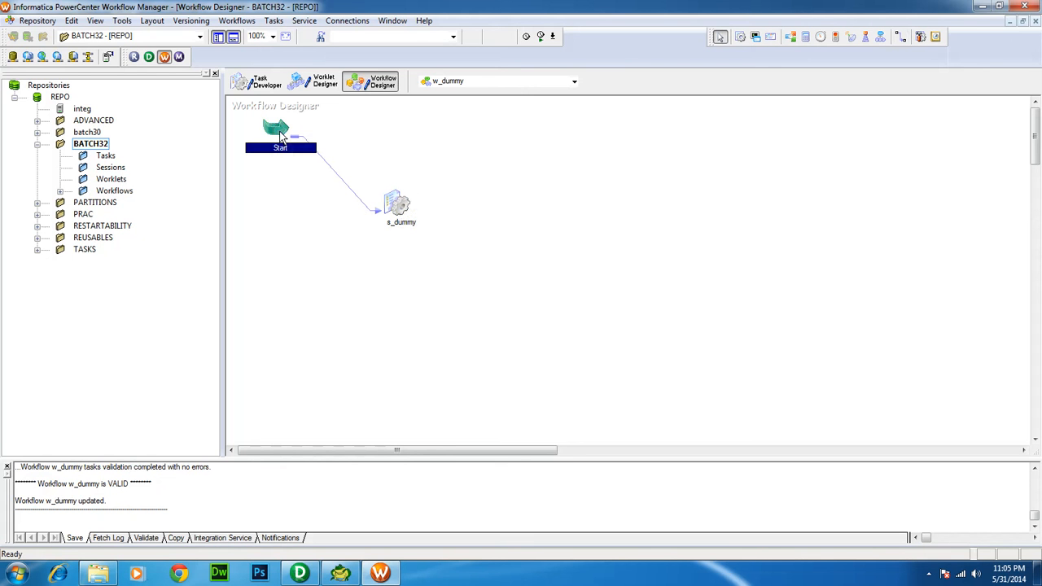
click(398, 214)
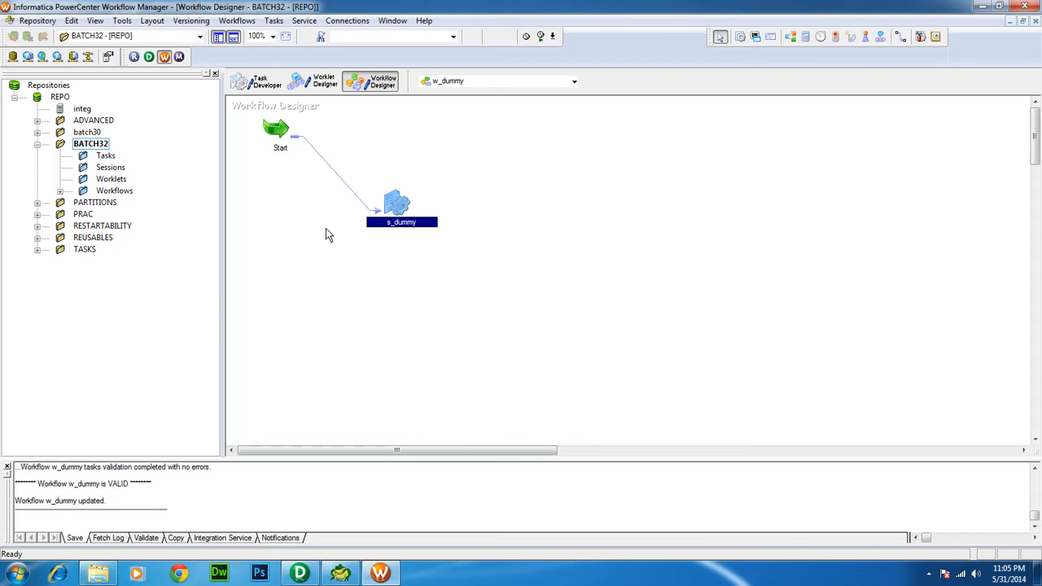
click(300, 573)
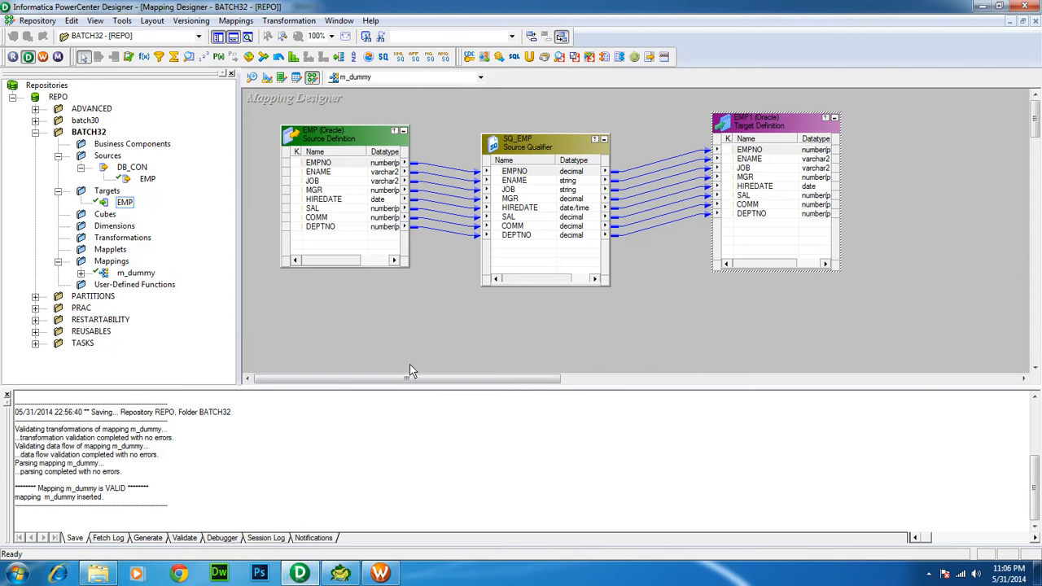
Save the BATCH32 folder, dismiss the 'No changes detected' notice, and return to Workflow Manager
click(38, 22)
click(43, 196)
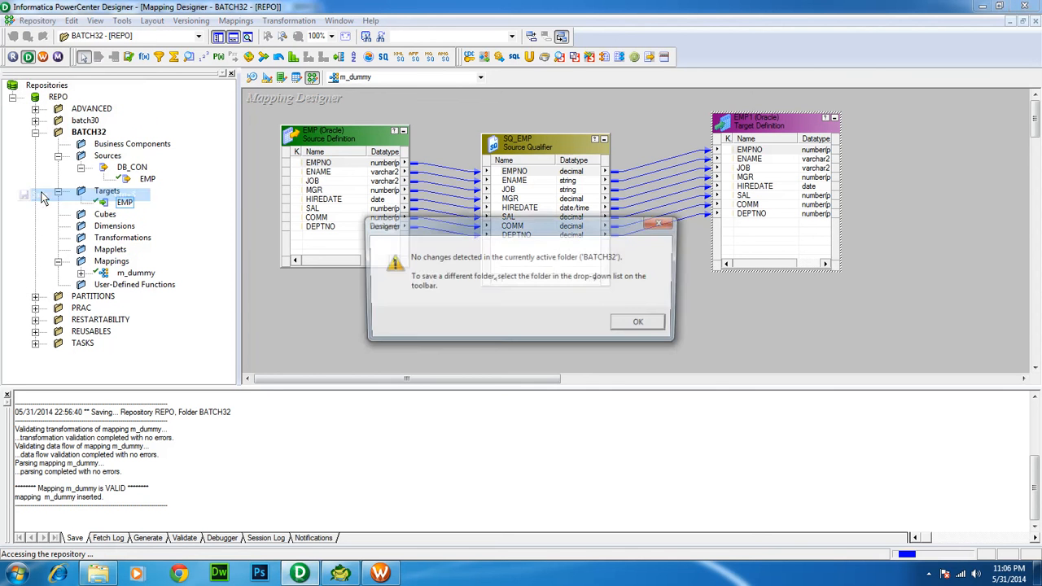
click(621, 326)
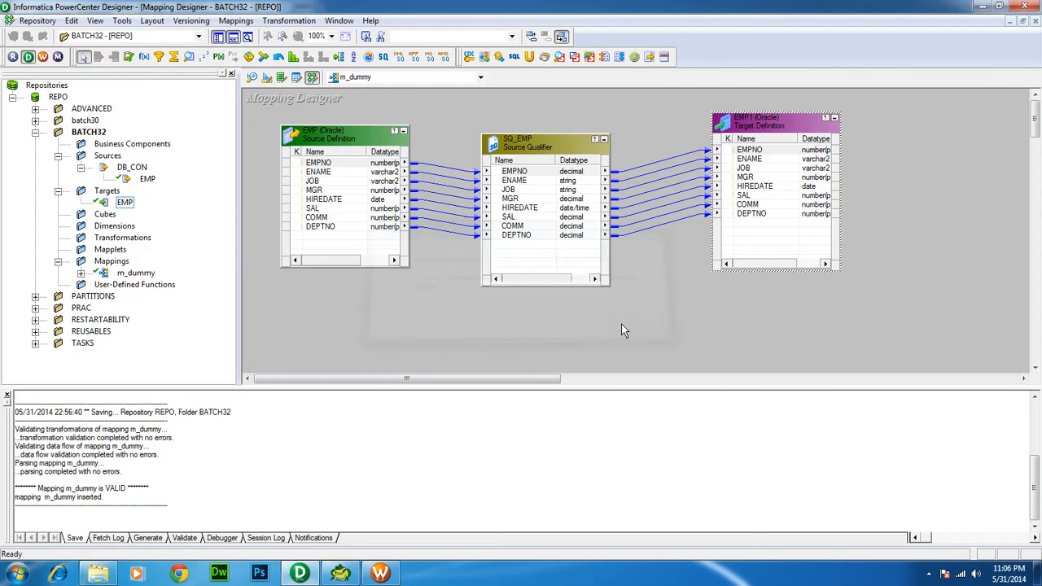
click(389, 570)
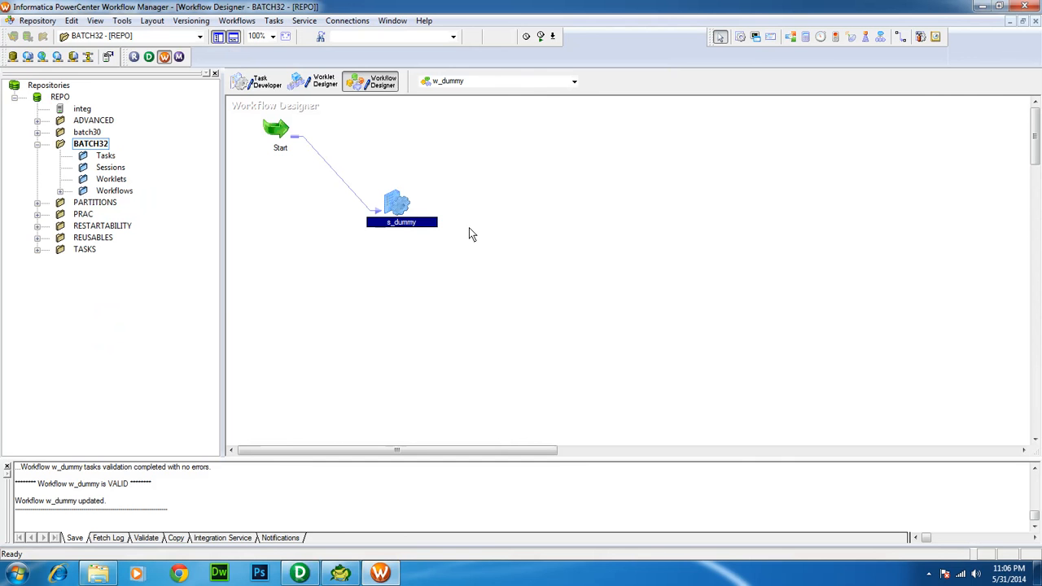
Start workflow w_dummy from the workflow canvas's context menu
right_click(268, 237)
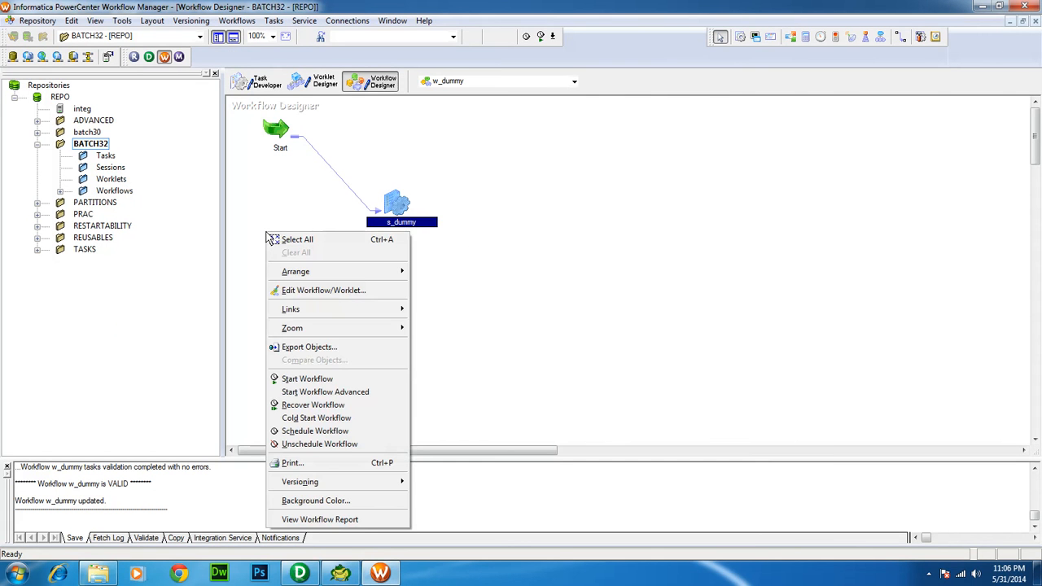
click(302, 379)
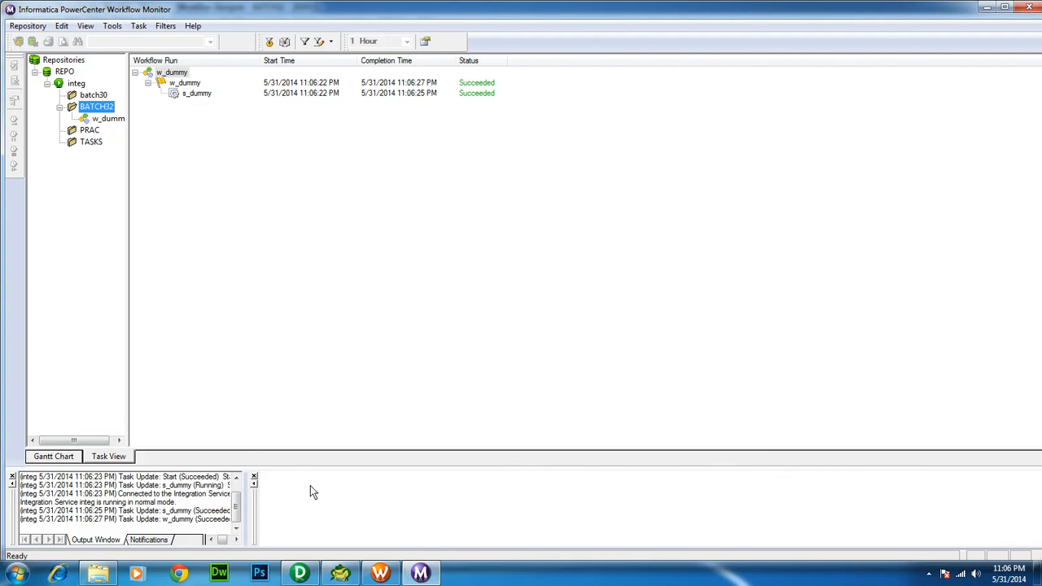
Enlarge the monitor's output area and open the s_dummy session's run properties
drag(313, 467, 332, 273)
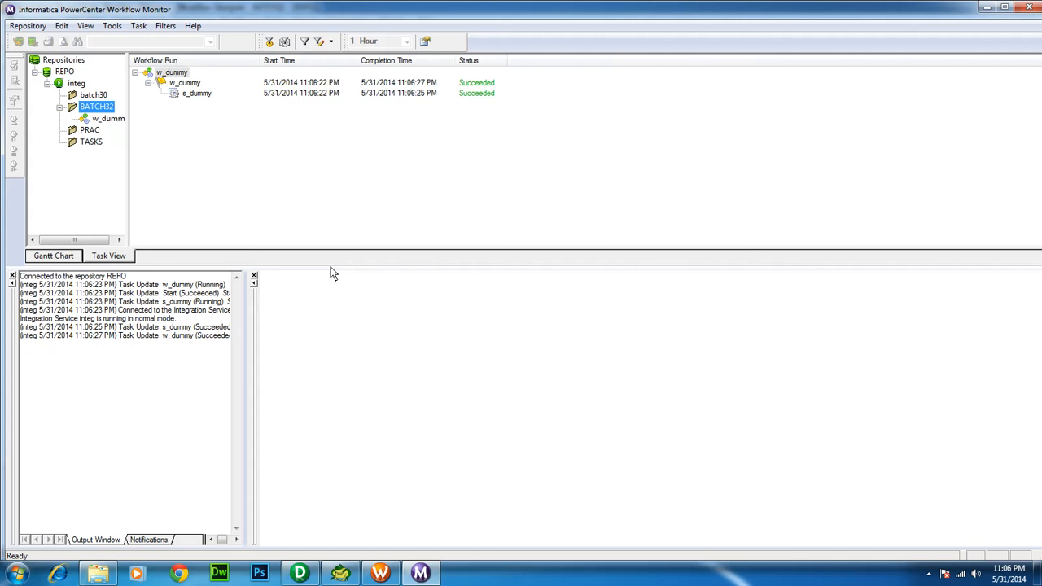
right_click(175, 96)
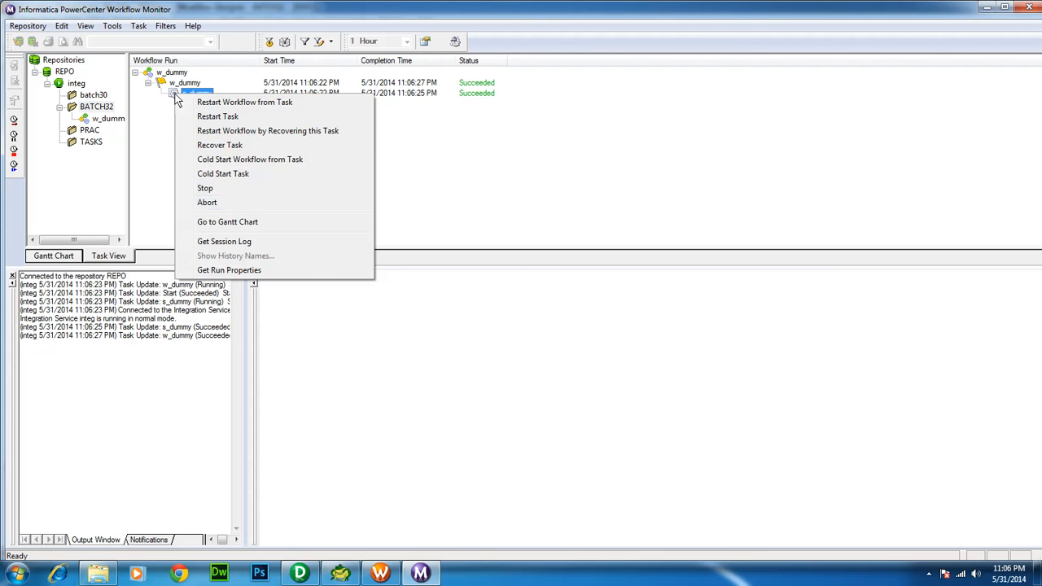
click(205, 269)
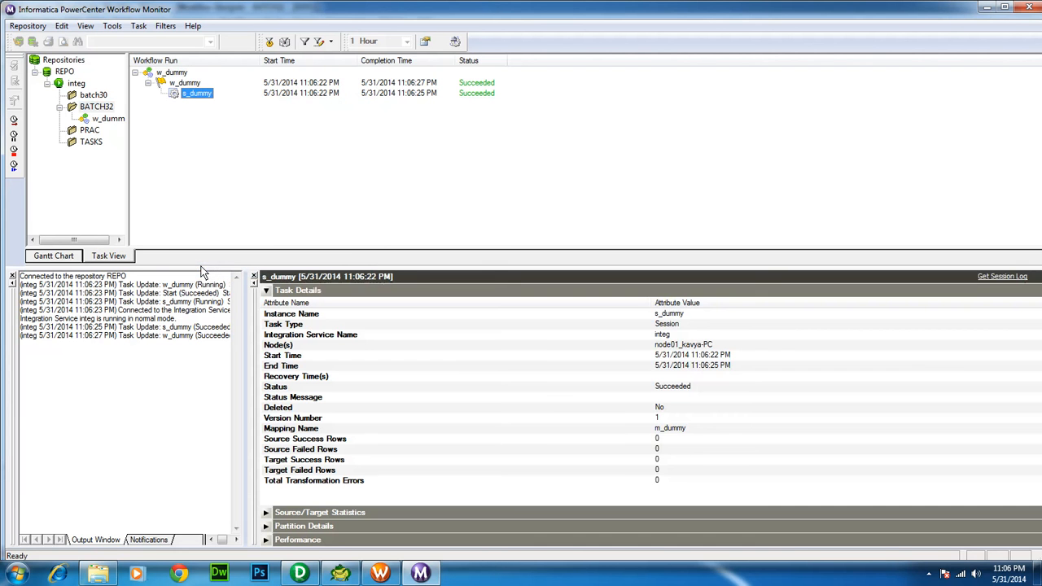
Review s_dummy's task details: start/end times and 0 source and target success rows
click(636, 323)
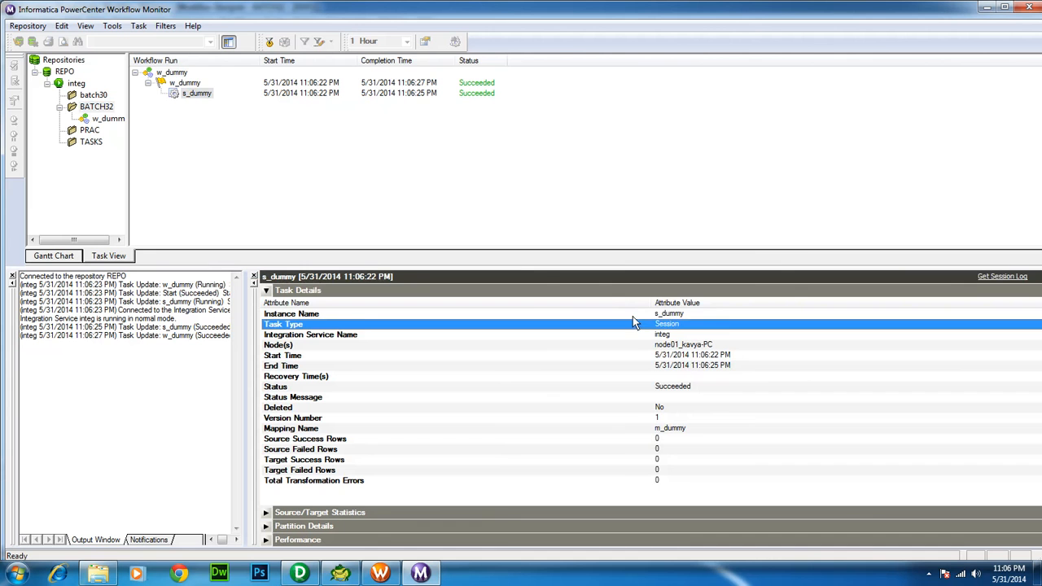
key(Up)
click(631, 323)
click(633, 355)
click(631, 367)
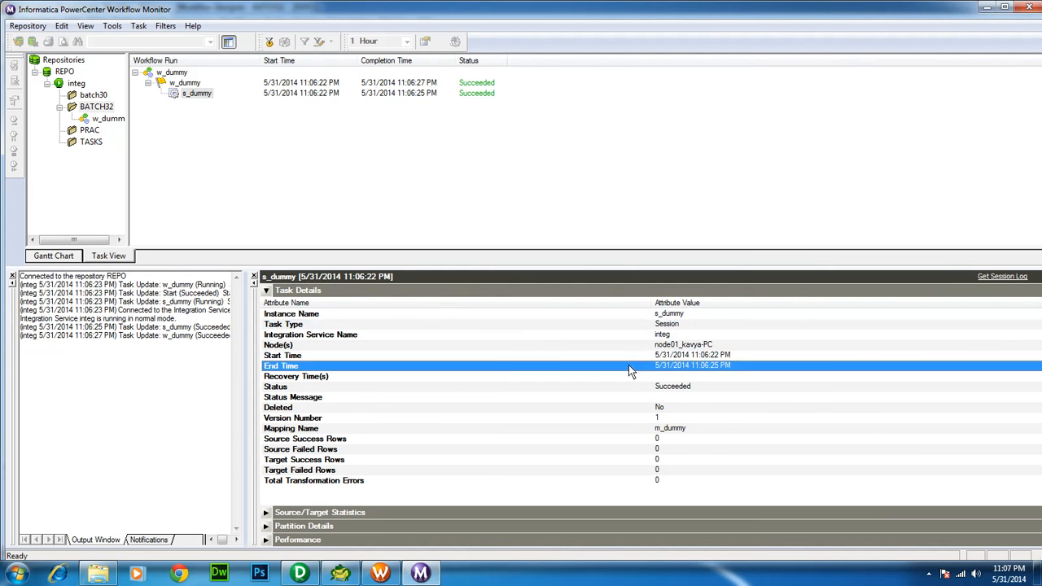
click(624, 440)
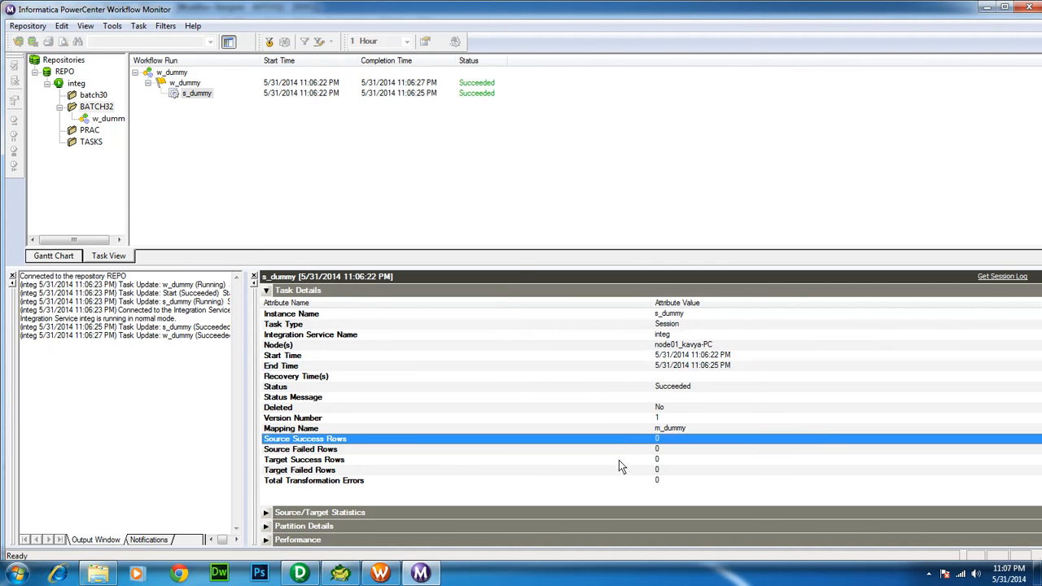
click(619, 461)
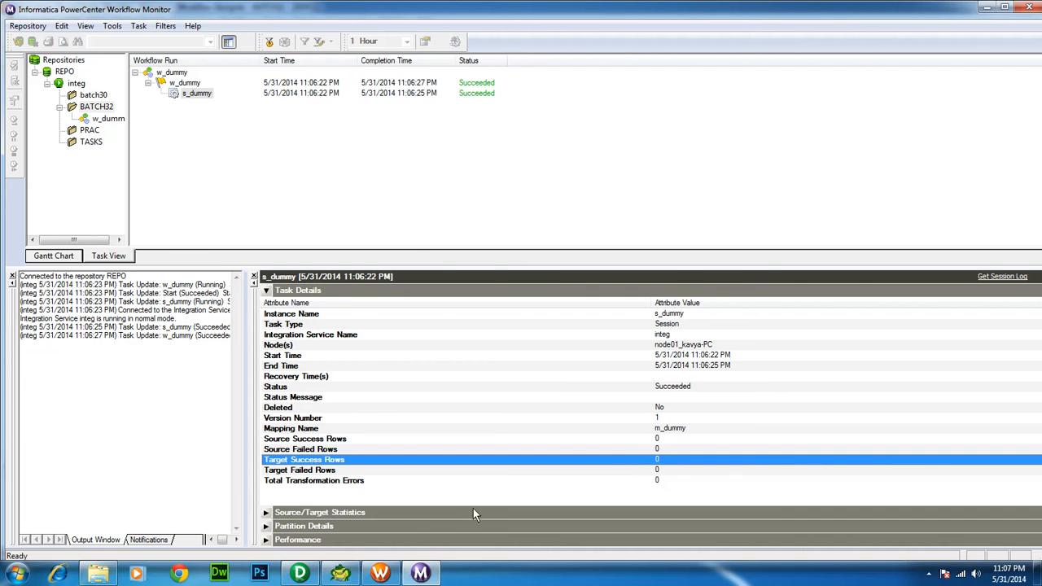
click(345, 575)
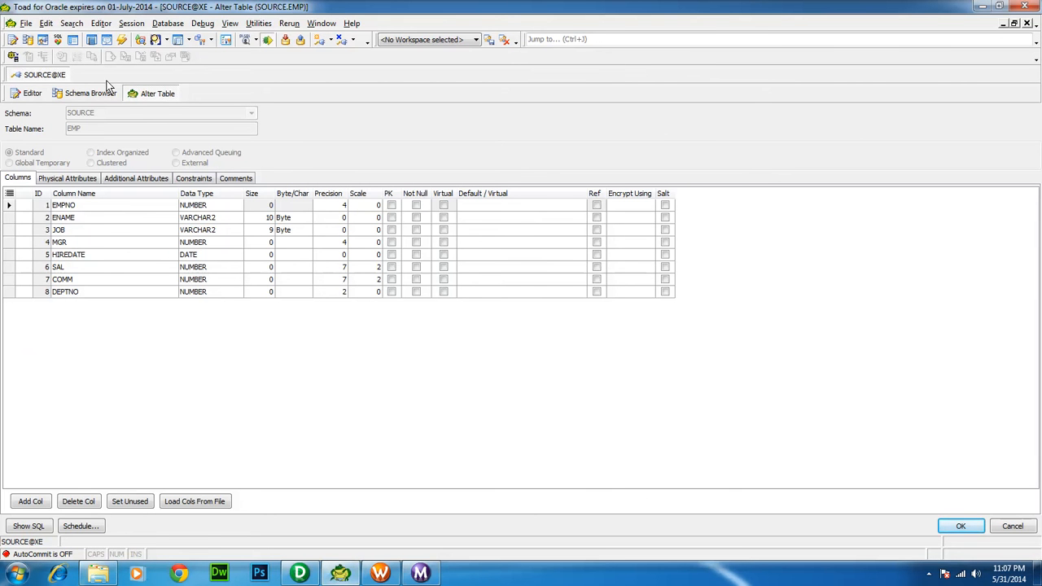
Run 'select * from emp' in a new Toad SQL editor, confirming no rows return
click(33, 94)
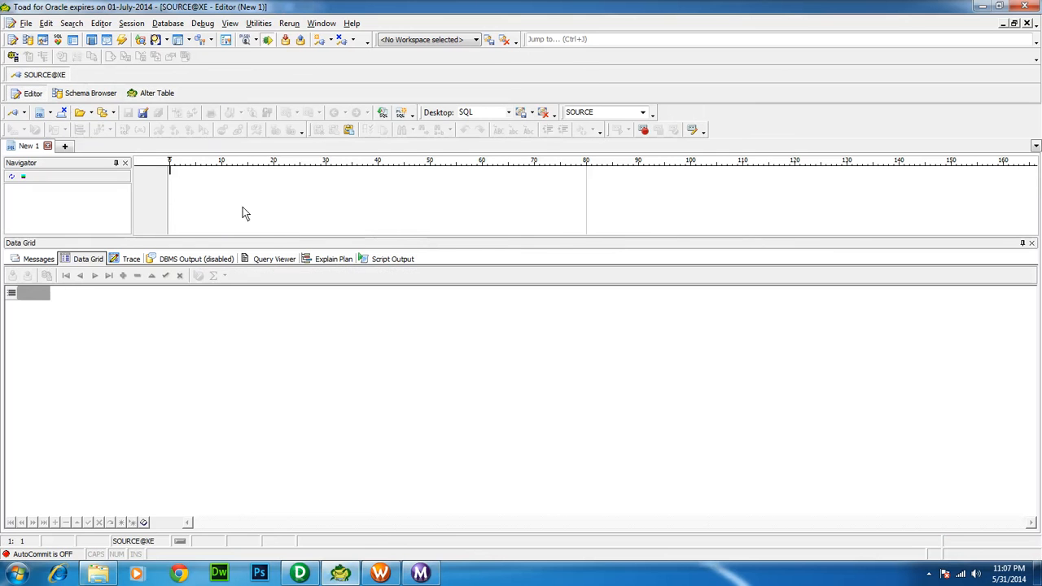
text(se)
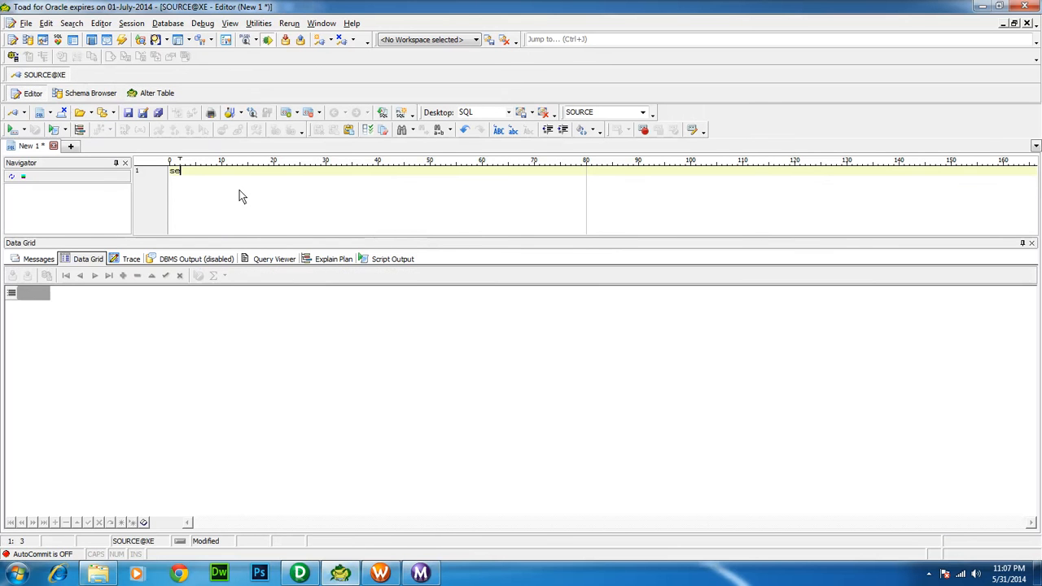
text(lect *)
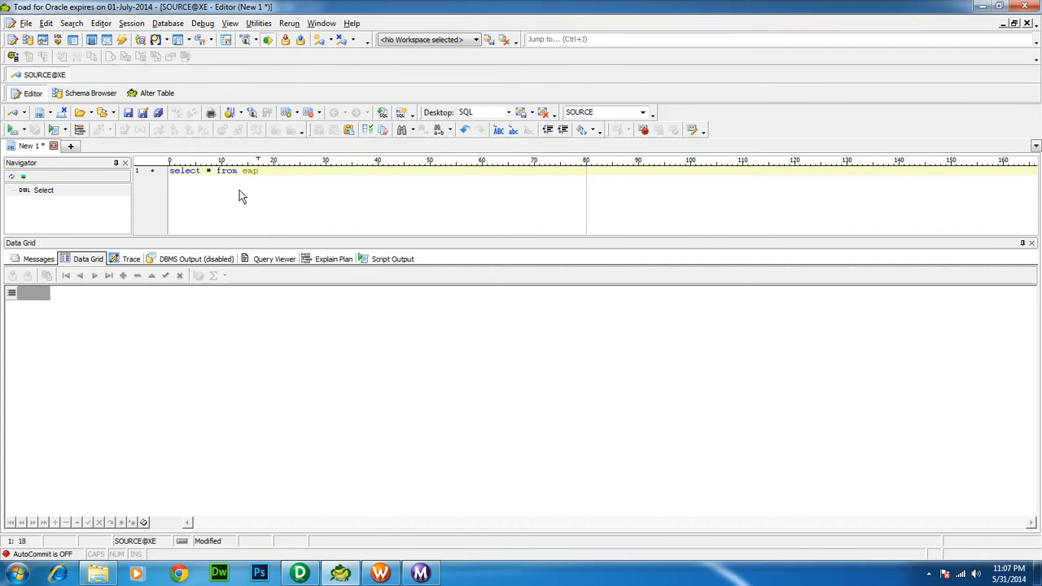
key(F9)
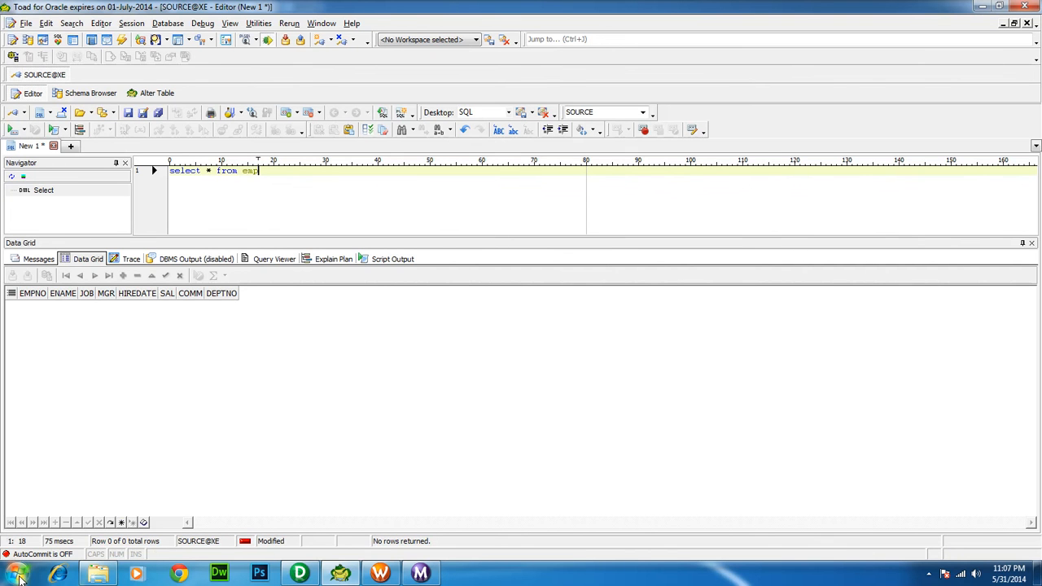
Minimize Toad, PowerCenter Designer and the other open windows to reveal the desktop
click(985, 7)
click(985, 8)
click(984, 7)
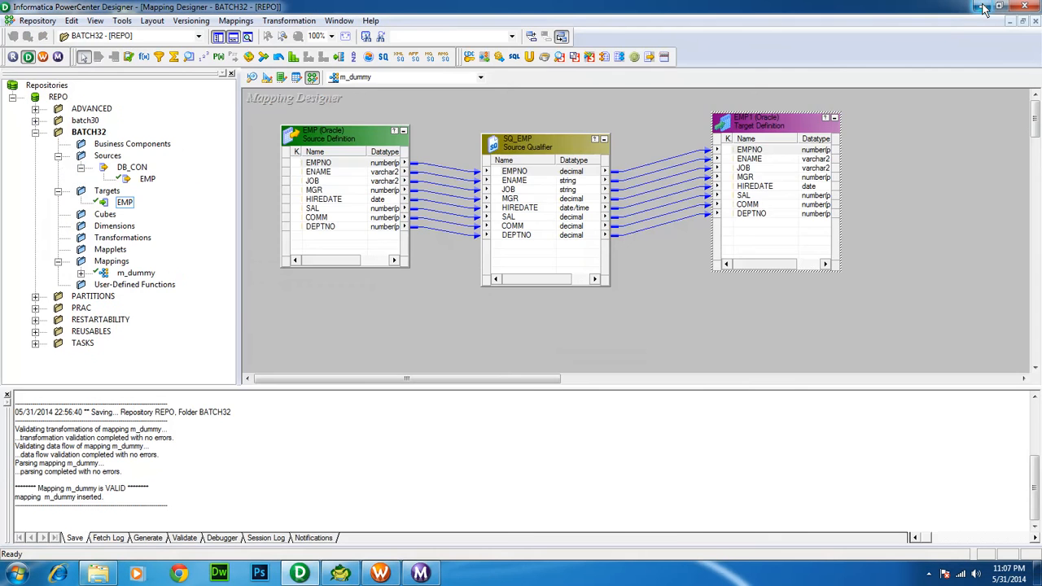
click(984, 8)
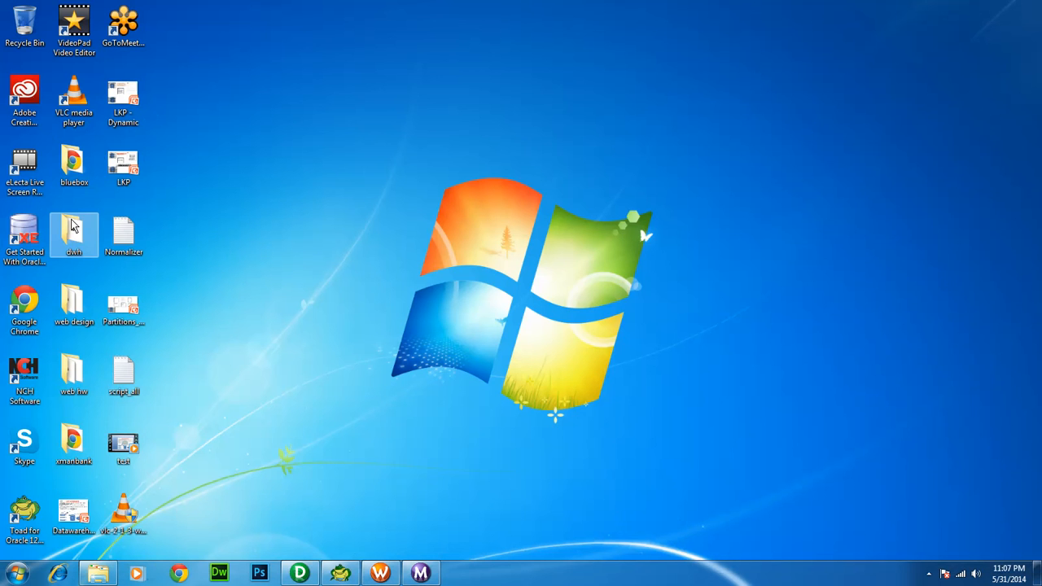
Open script_all in Notepad, select the 14 EMP inserts through COMMIT, and return to Toad
double_click(122, 373)
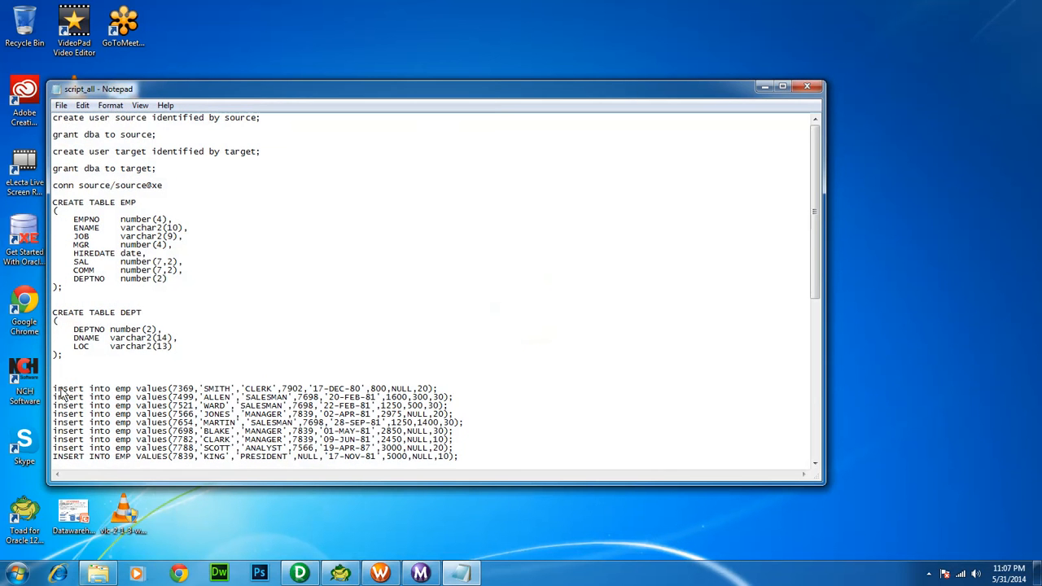
drag(53, 392, 124, 415)
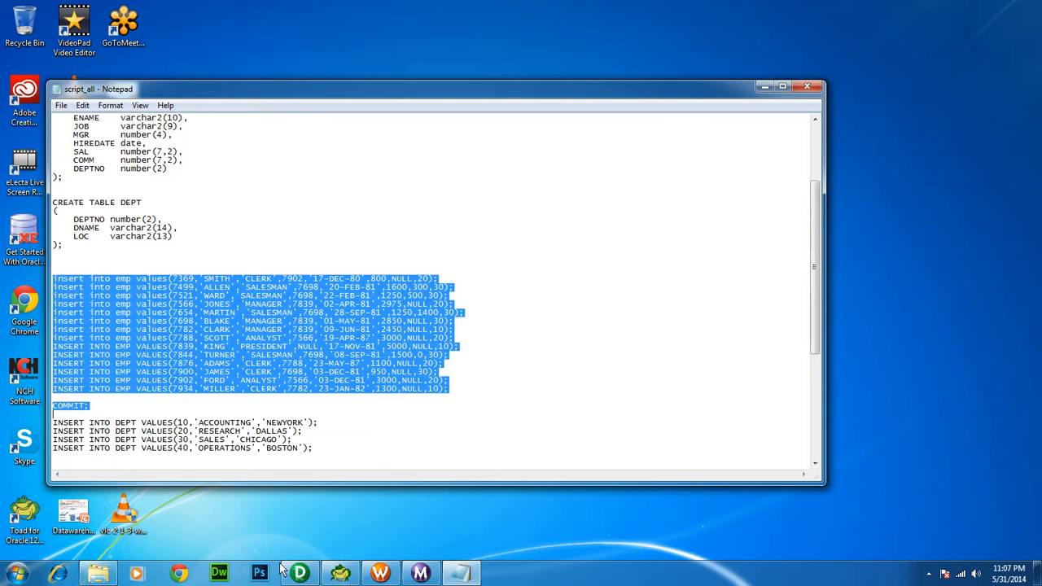
click(340, 573)
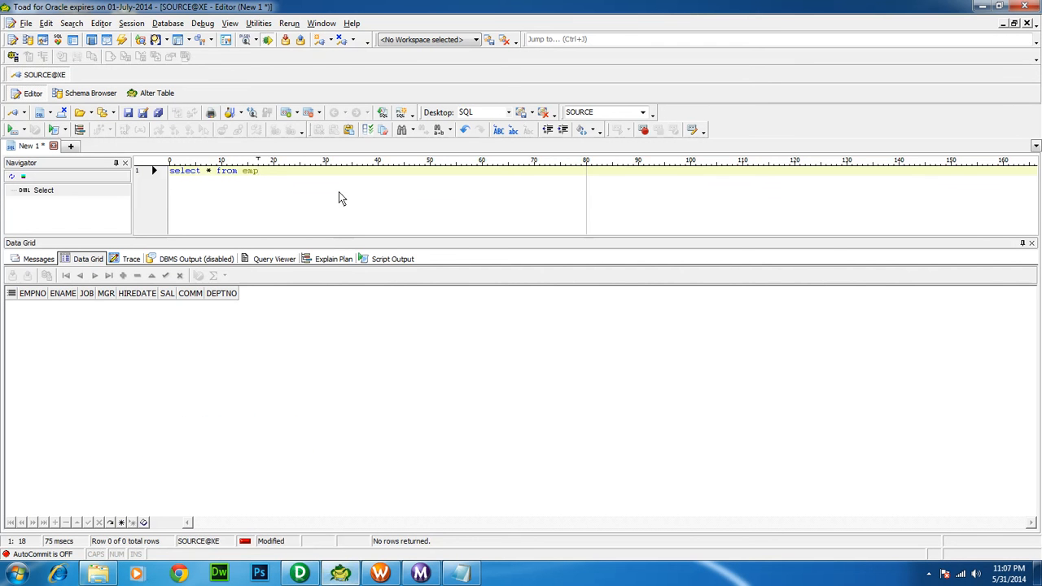
Paste the EMP insert statements and COMMIT below the select query, then select that block
key(Return)
key(Return)
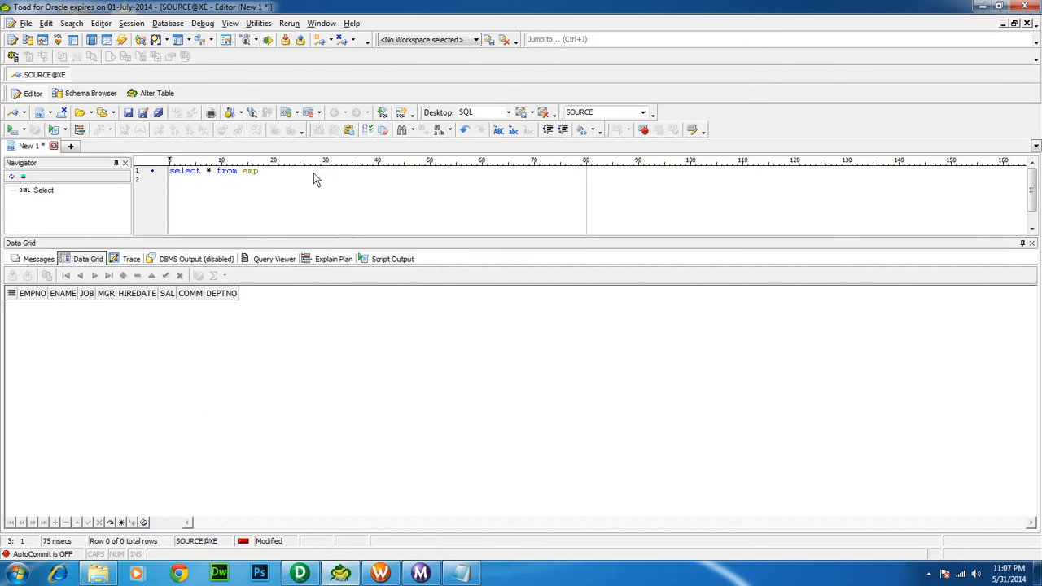
right_click(269, 186)
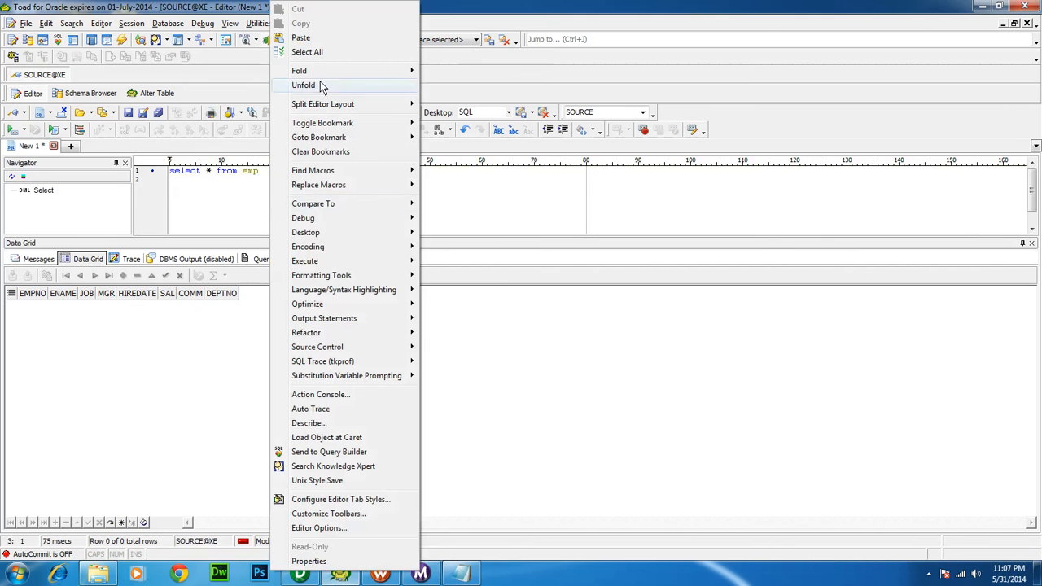
click(300, 37)
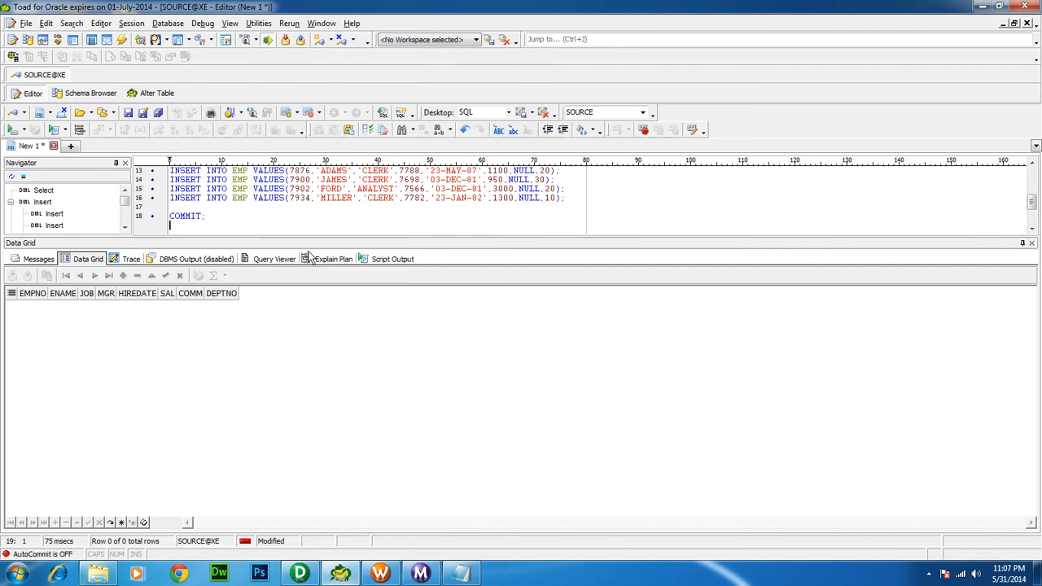
drag(315, 237, 304, 315)
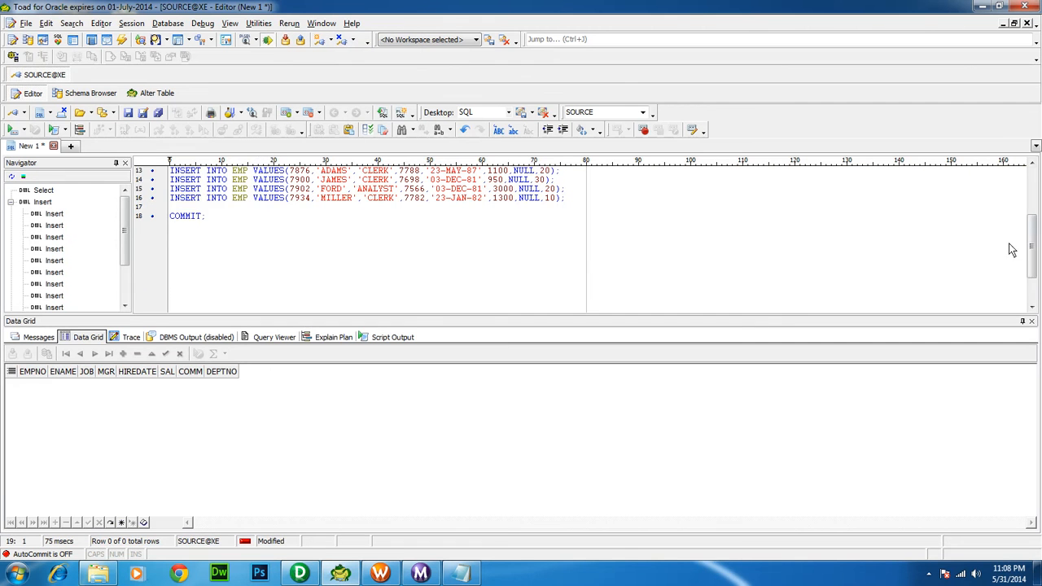
drag(1032, 251, 1031, 204)
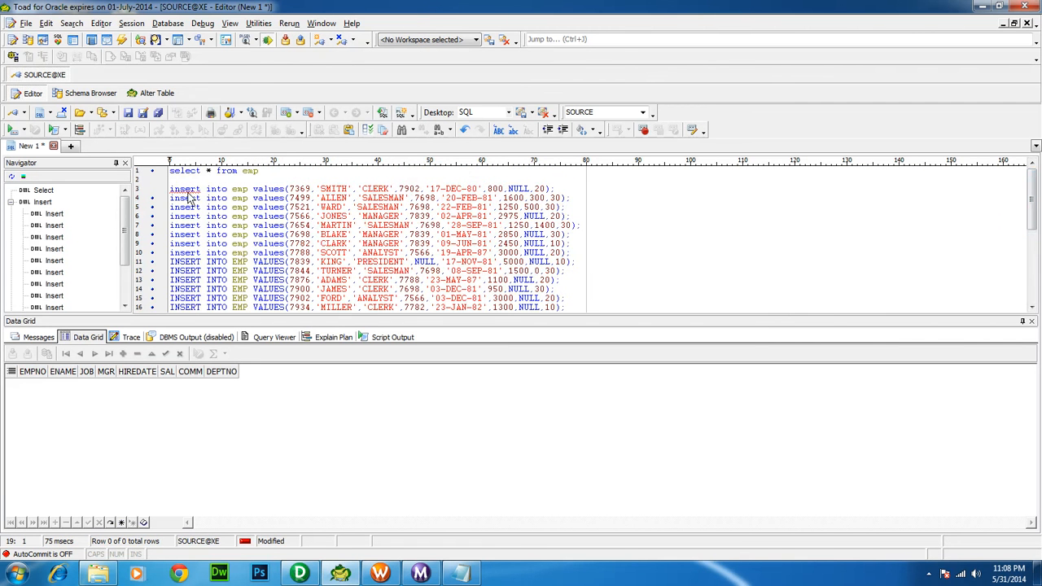
drag(169, 190, 195, 342)
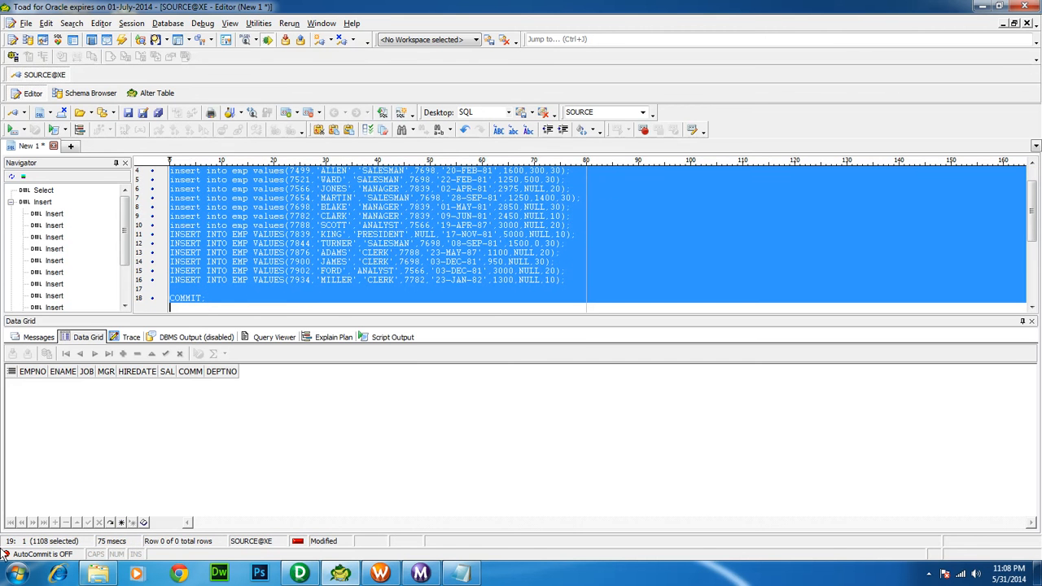
click(16, 574)
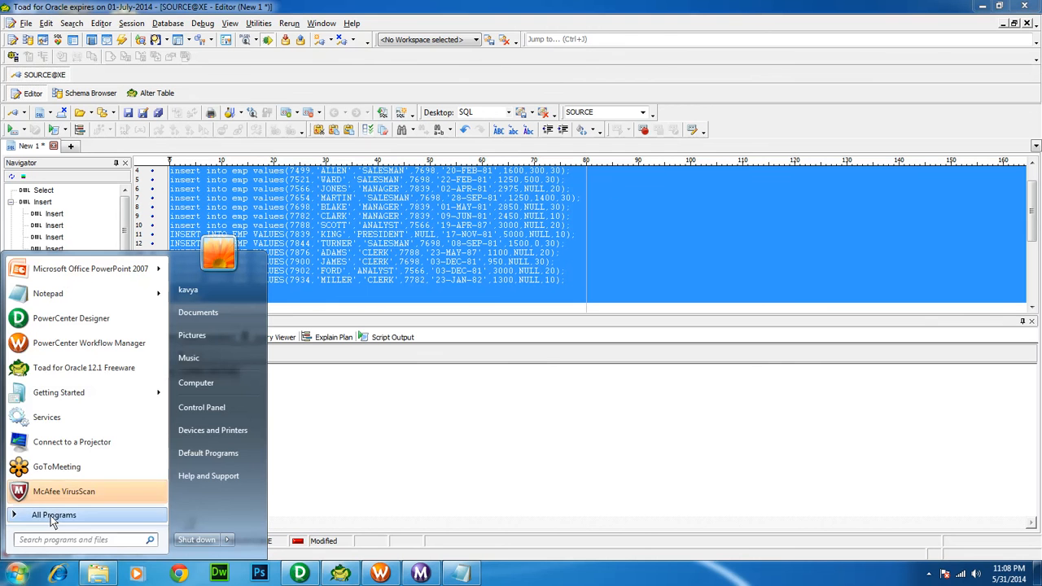
Launch Oracle XE's Run SQL Command Line and connect to the source schema
click(51, 514)
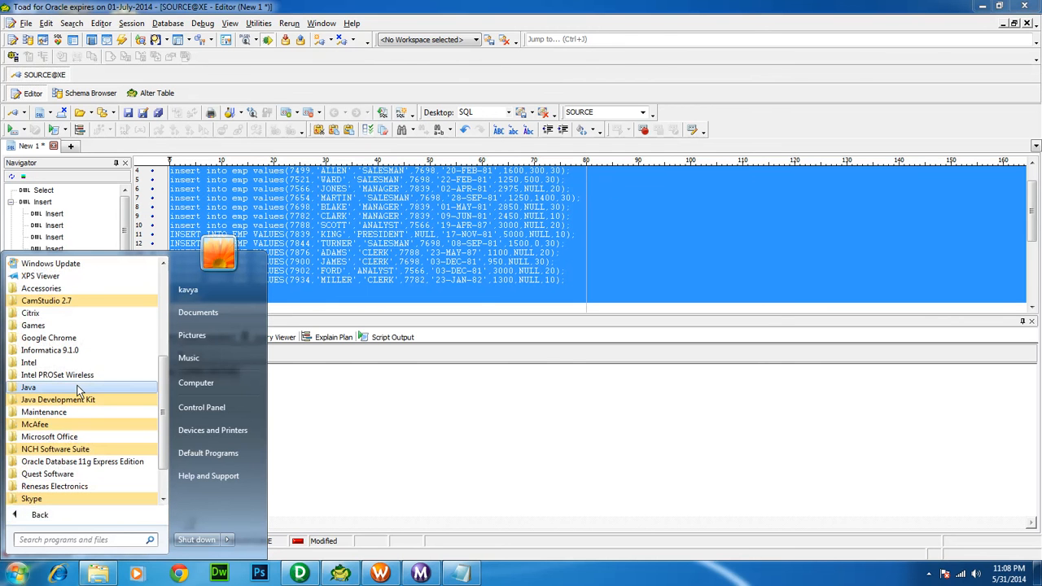
click(52, 462)
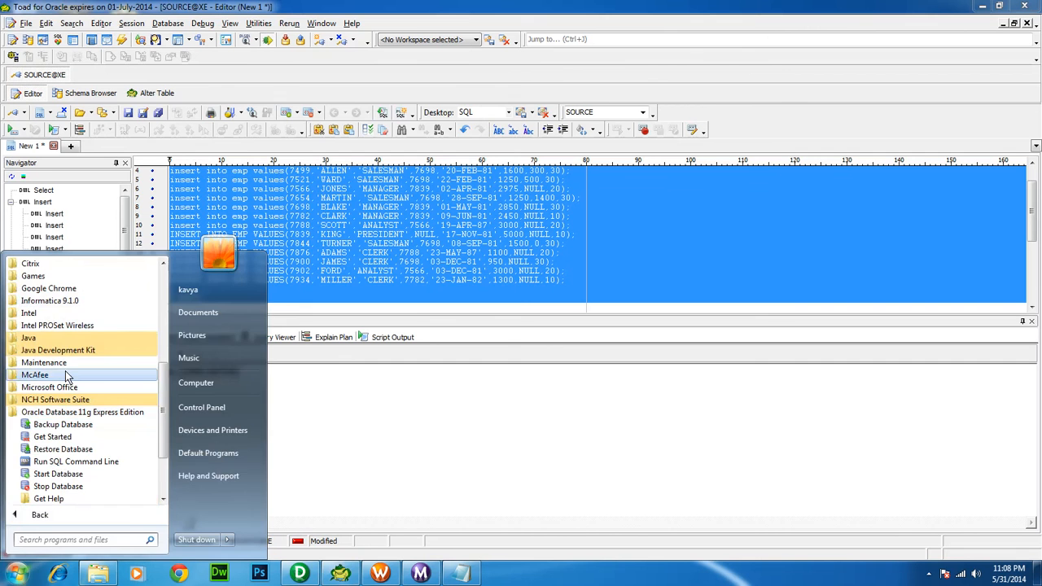
click(66, 461)
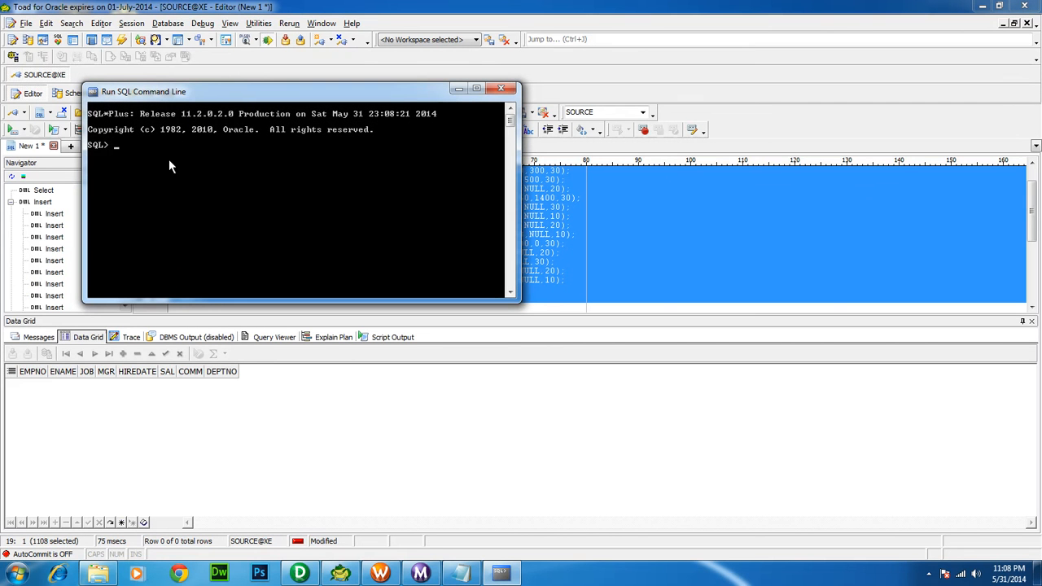
text(conn source)
key(Return)
key(Return)
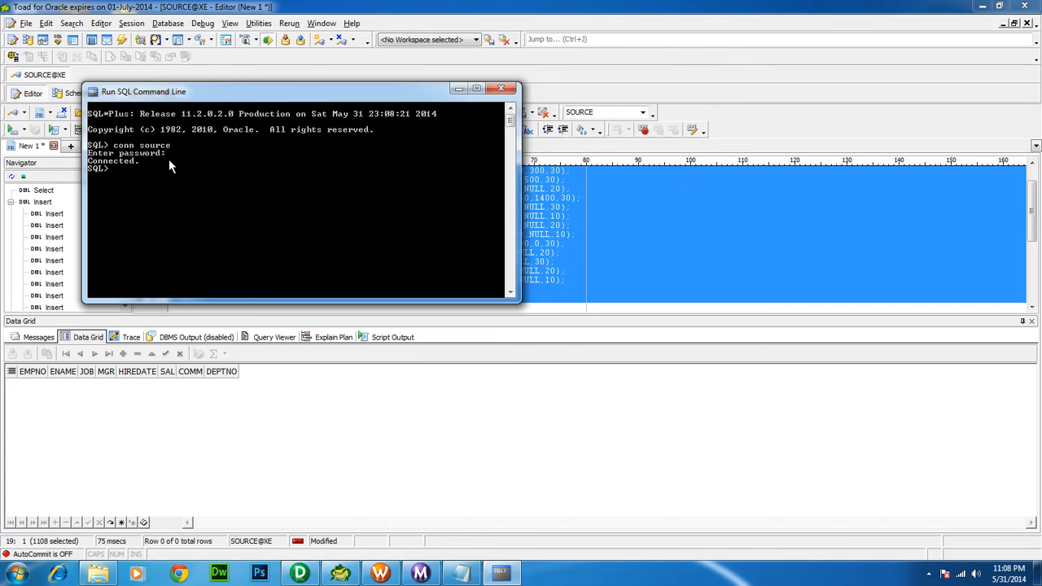
Paste and run the EMP insert statements and COMMIT, then minimize SQL*Plus
right_click(141, 92)
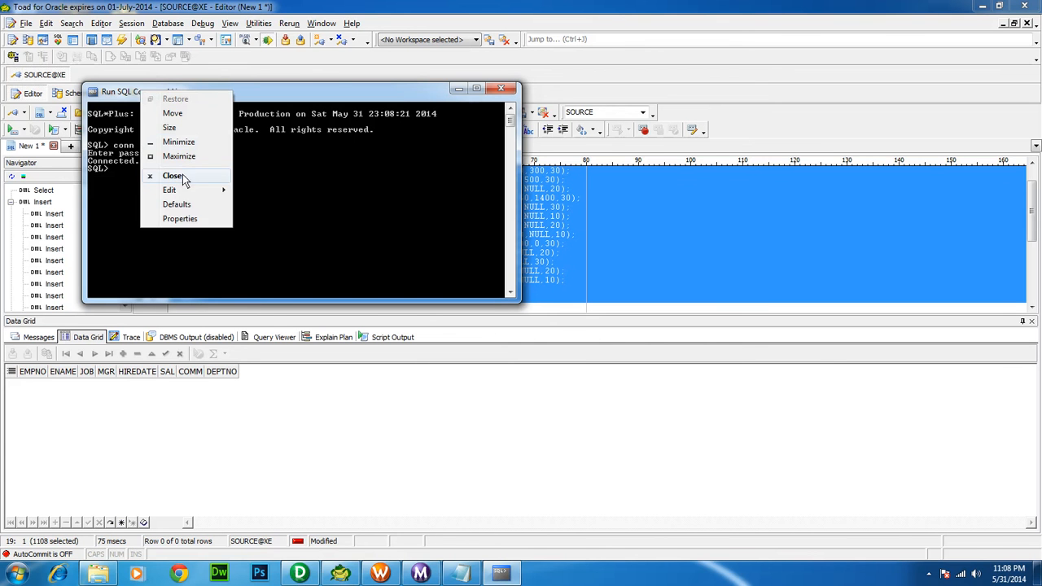
mouse_move(183, 190)
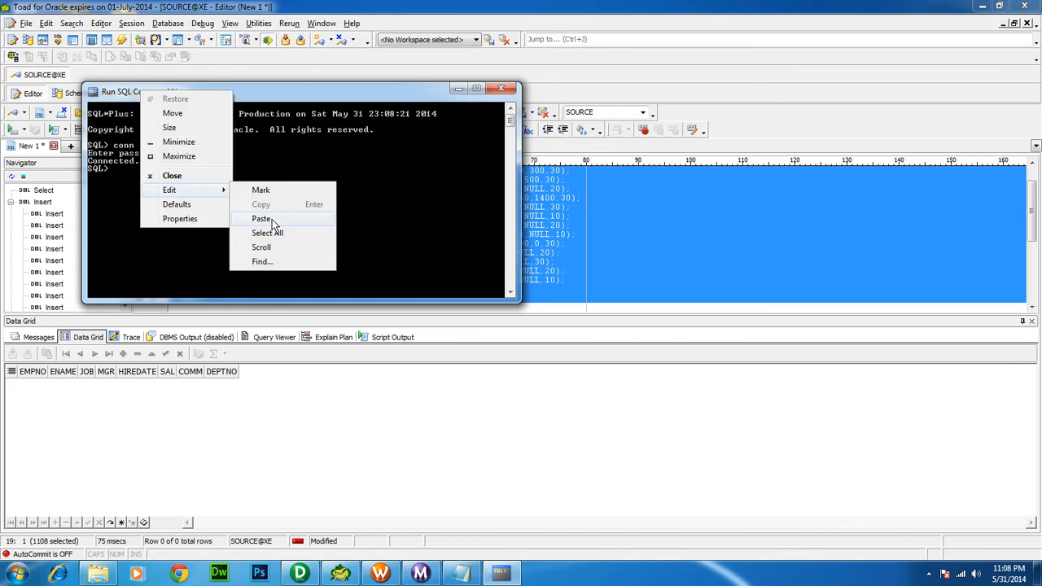
click(271, 218)
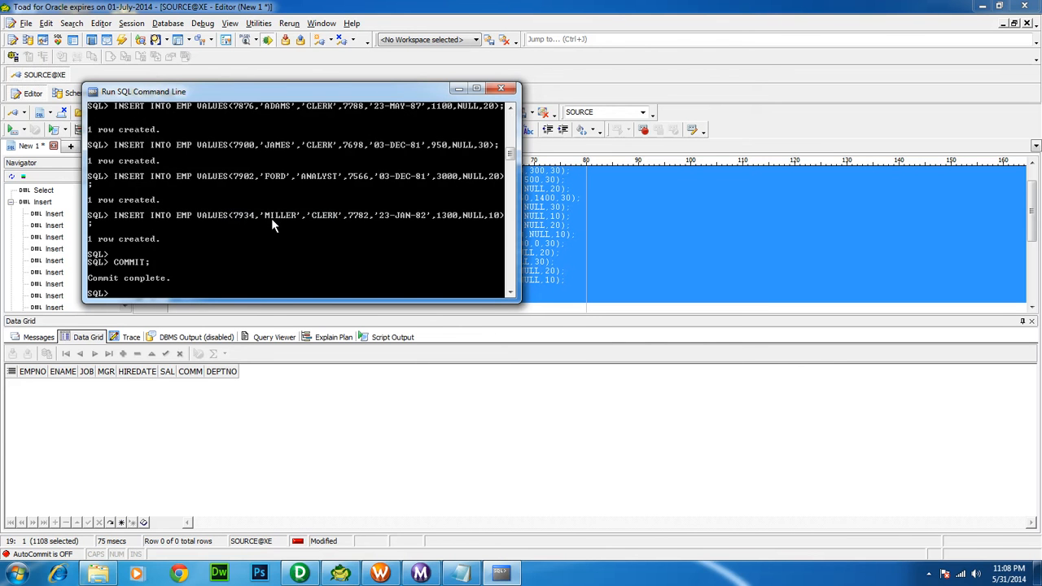
click(459, 88)
Try running the 'select * from emp' line with F9, dismissing the ORA-00933 errors
click(404, 199)
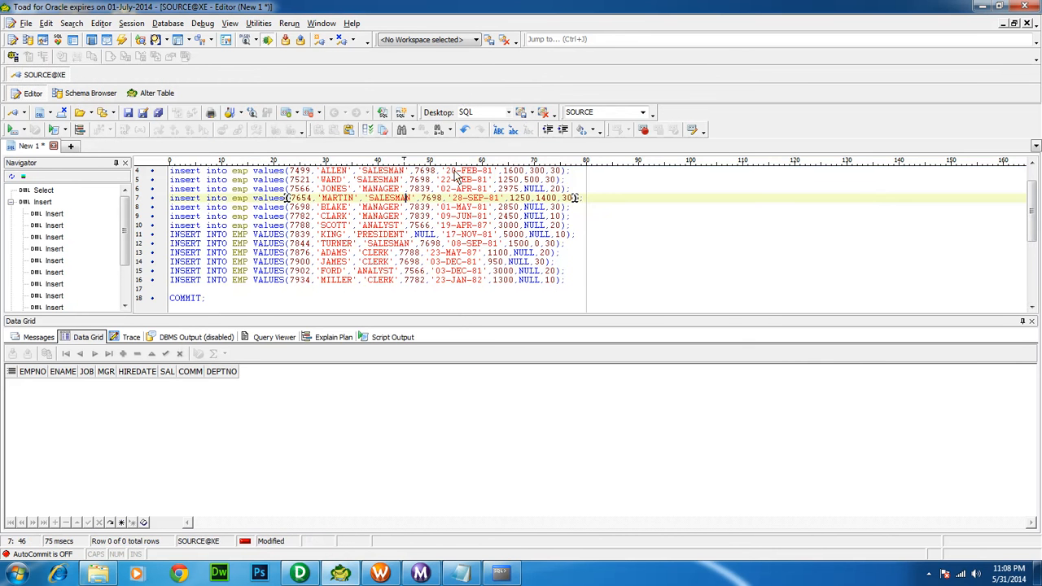
drag(1031, 196, 1032, 172)
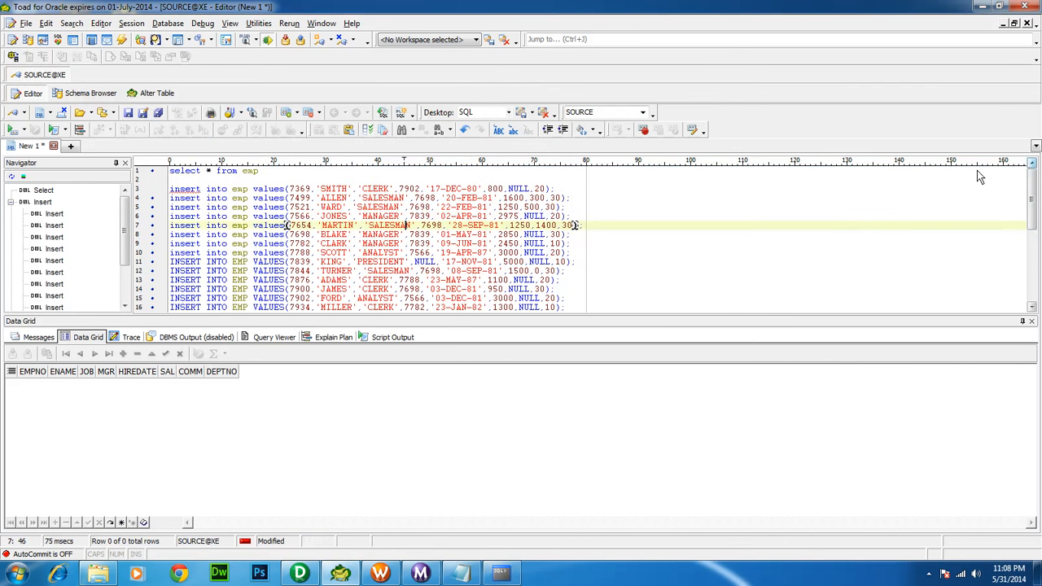
click(339, 173)
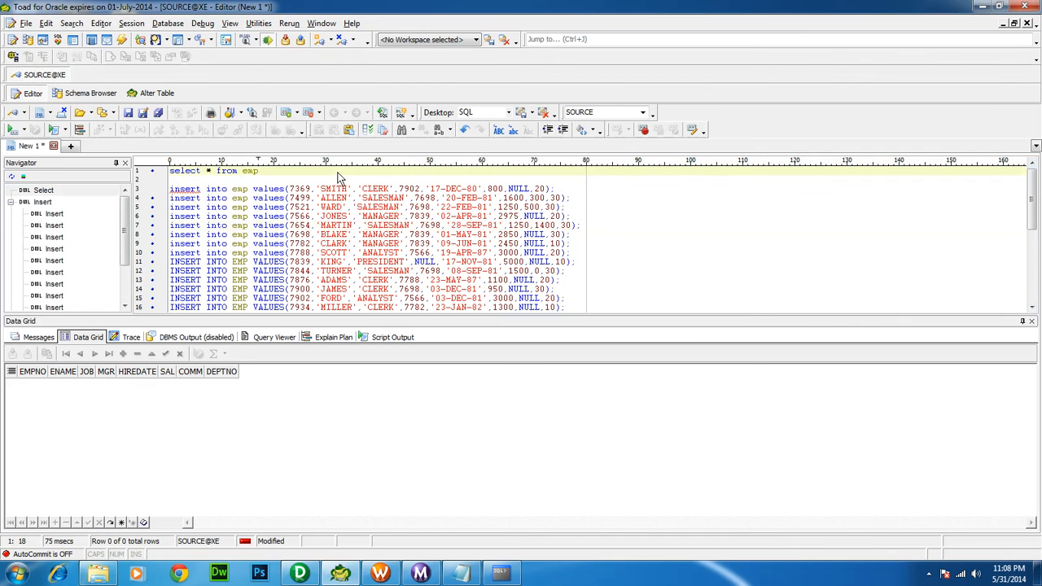
key(F9)
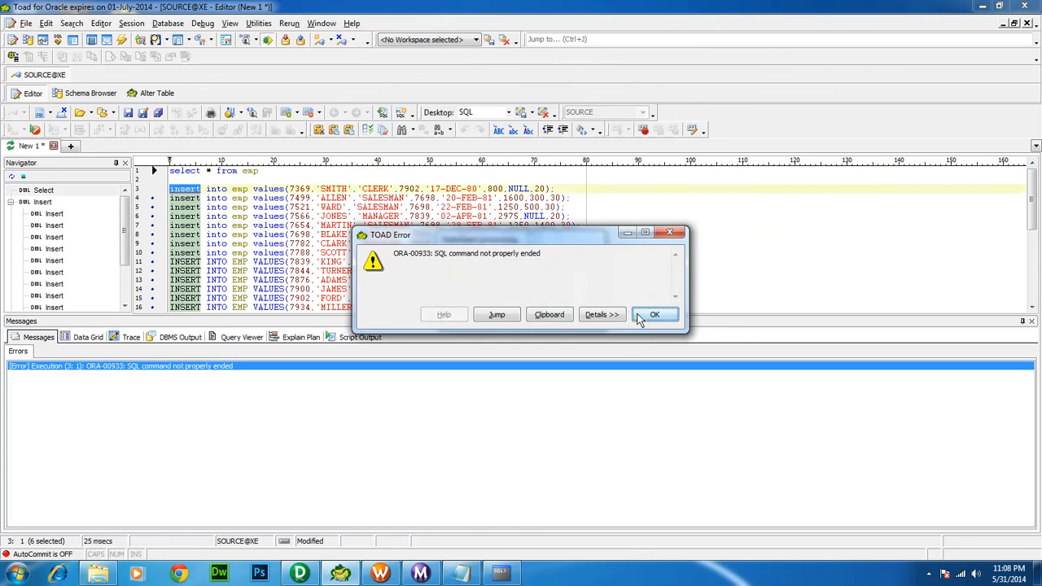
click(667, 234)
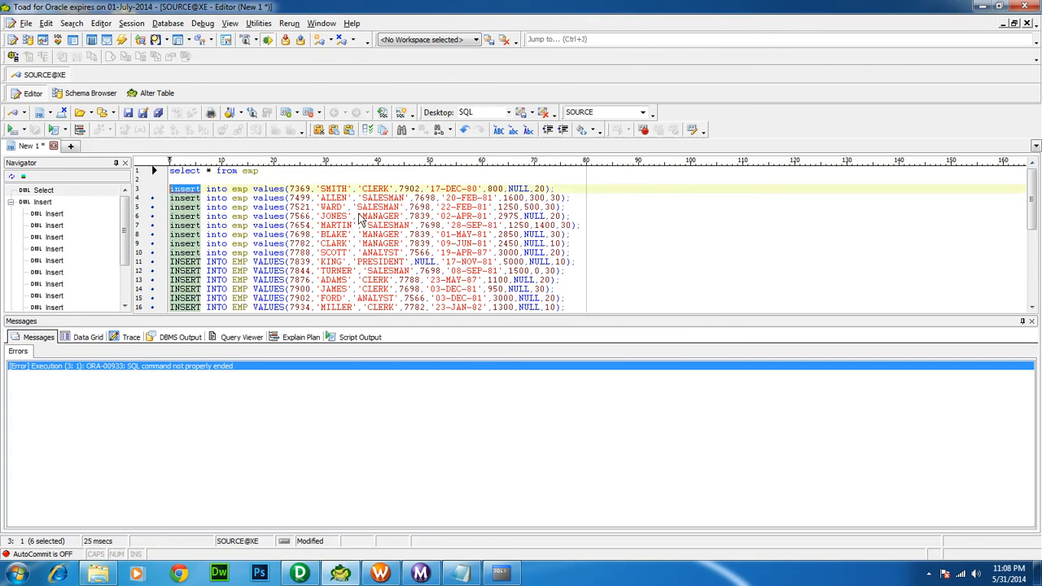
click(267, 174)
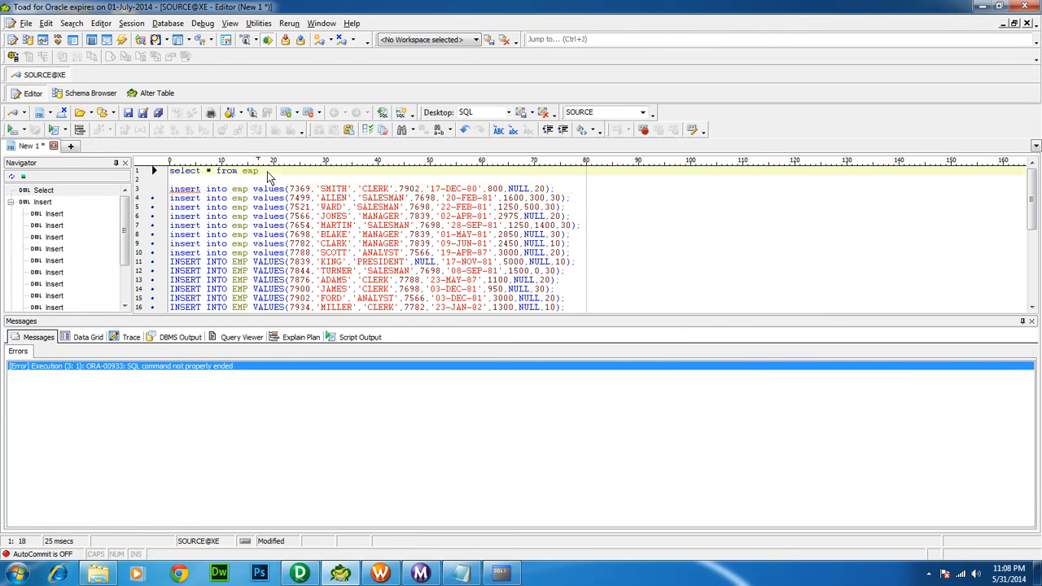
key(F9)
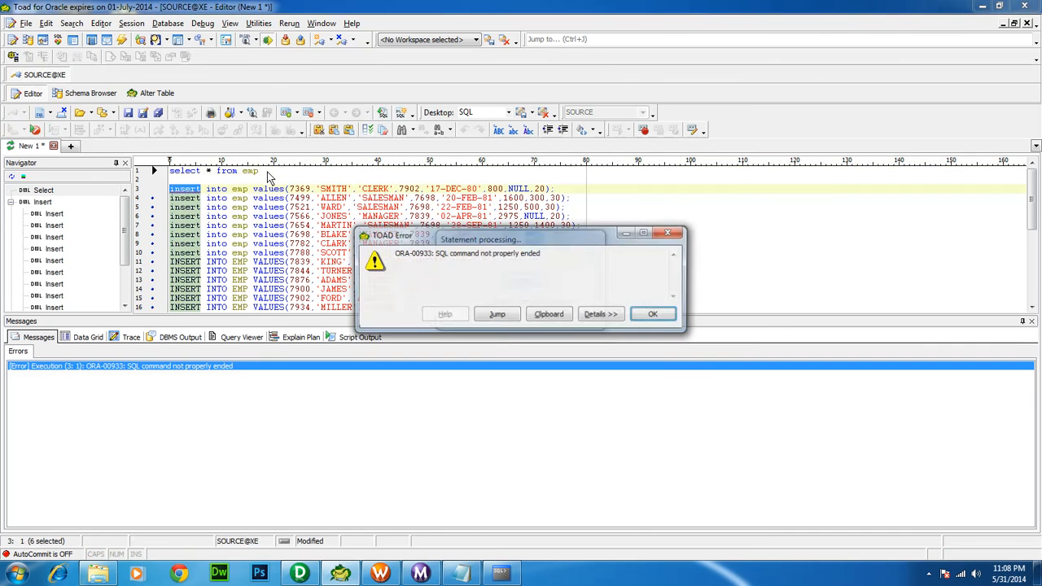
click(655, 315)
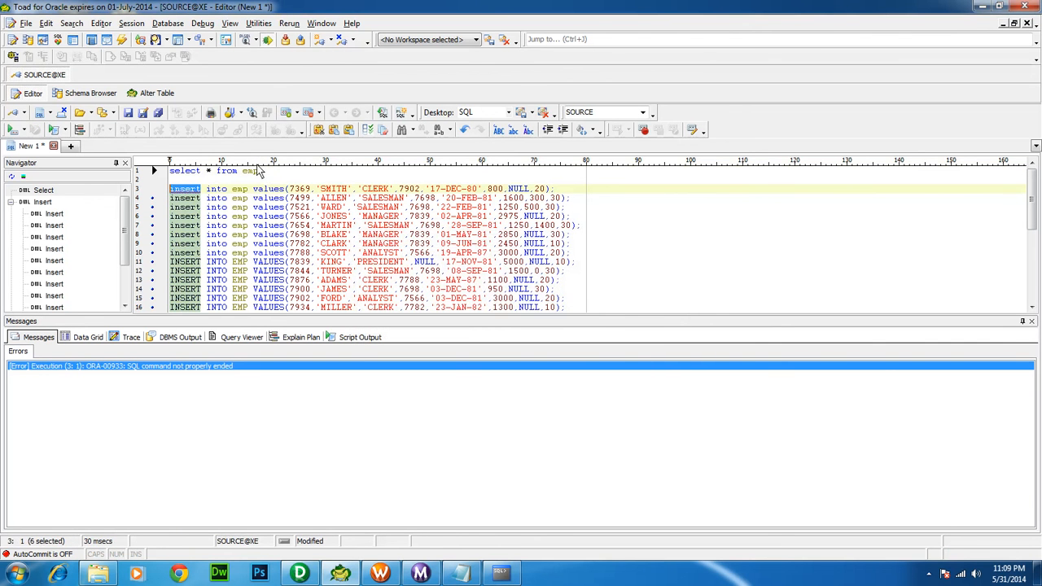
Execute only the selected 'select * from emp' statement to list the 14 rows
drag(261, 172, 154, 170)
key(F9)
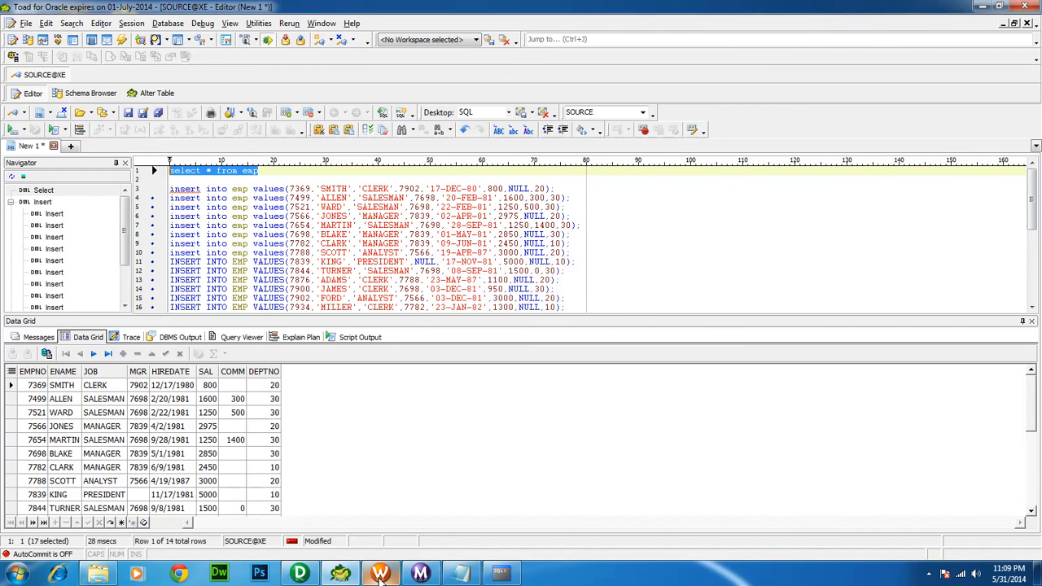
click(380, 574)
Start workflow w_dummy again, enlarge the output pane, and check it in Workflow Monitor
right_click(302, 255)
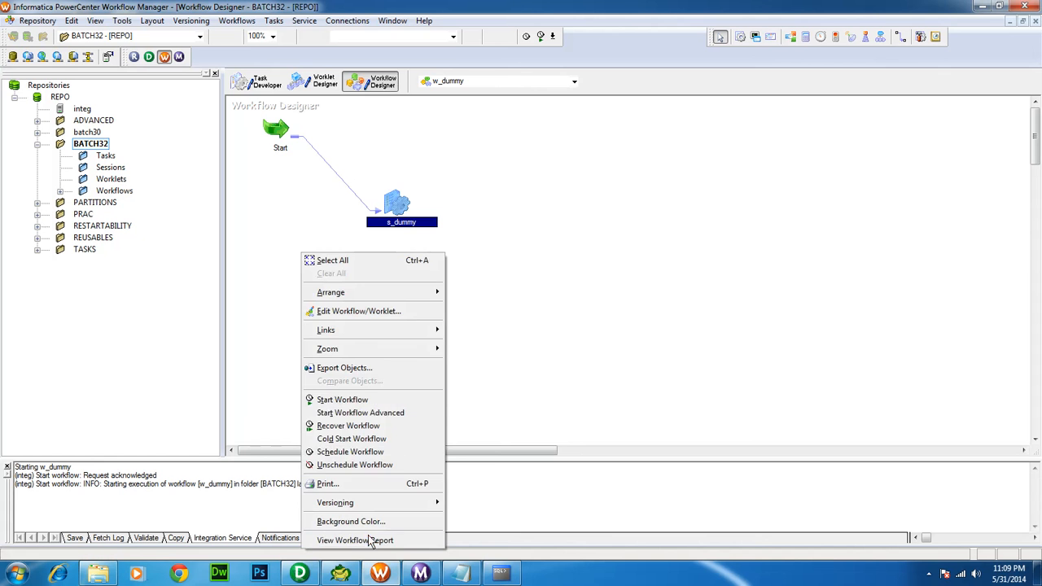
click(333, 398)
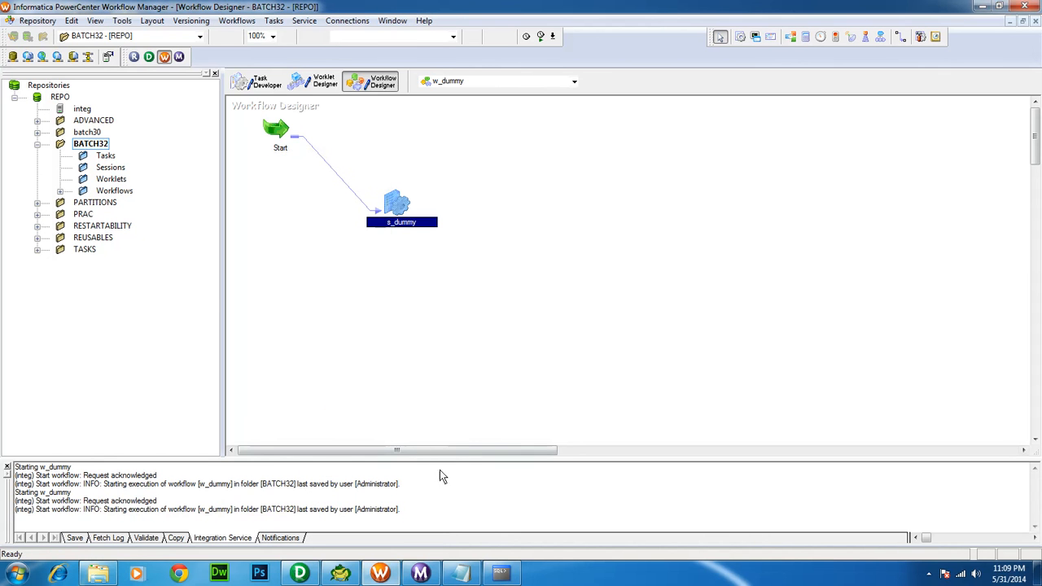
drag(451, 460, 451, 352)
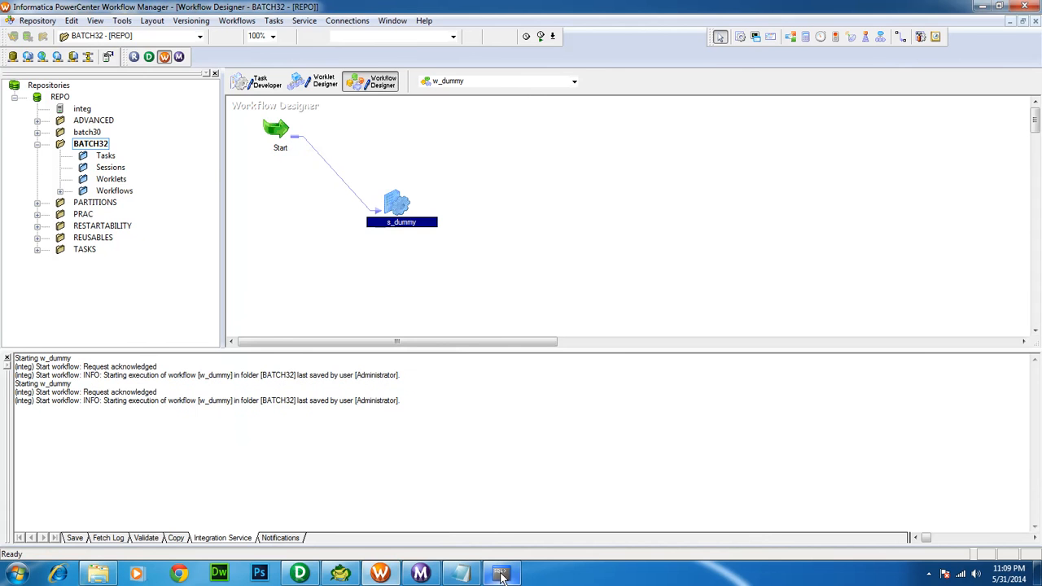
click(420, 573)
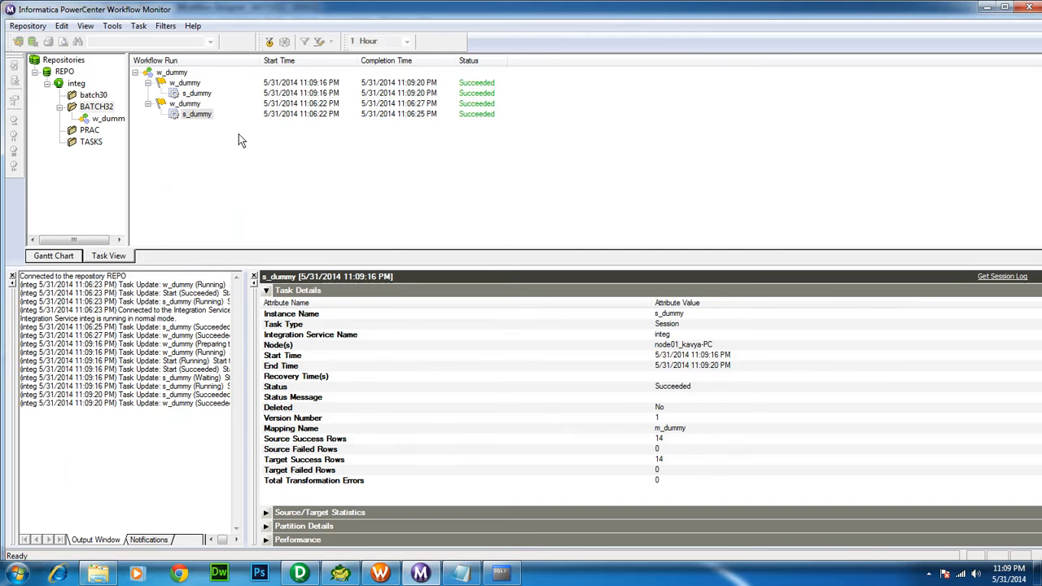
Show the Source/Target Statistics in the earlier s_dummy run's properties
right_click(193, 116)
click(231, 290)
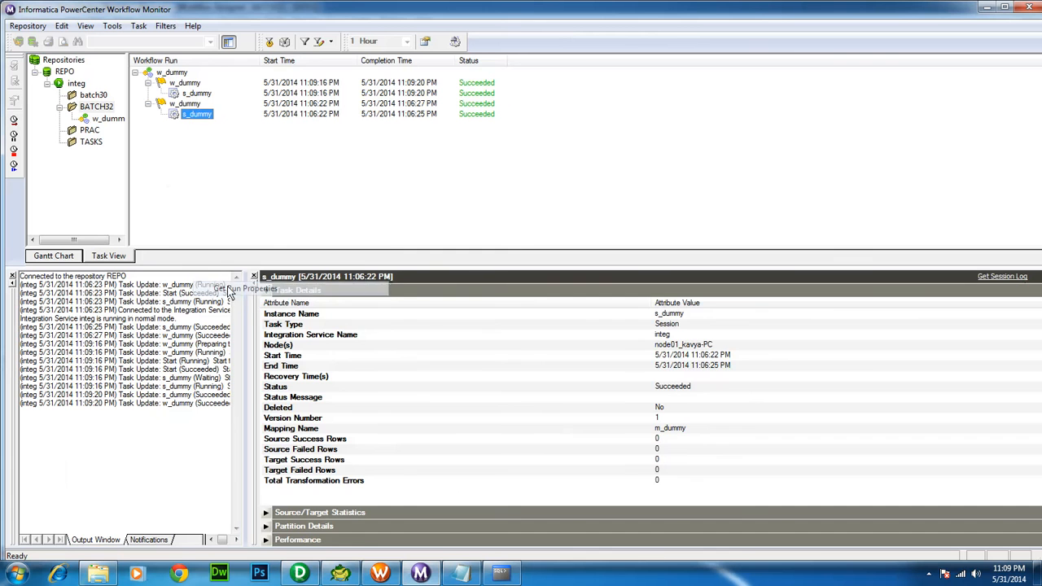
click(266, 290)
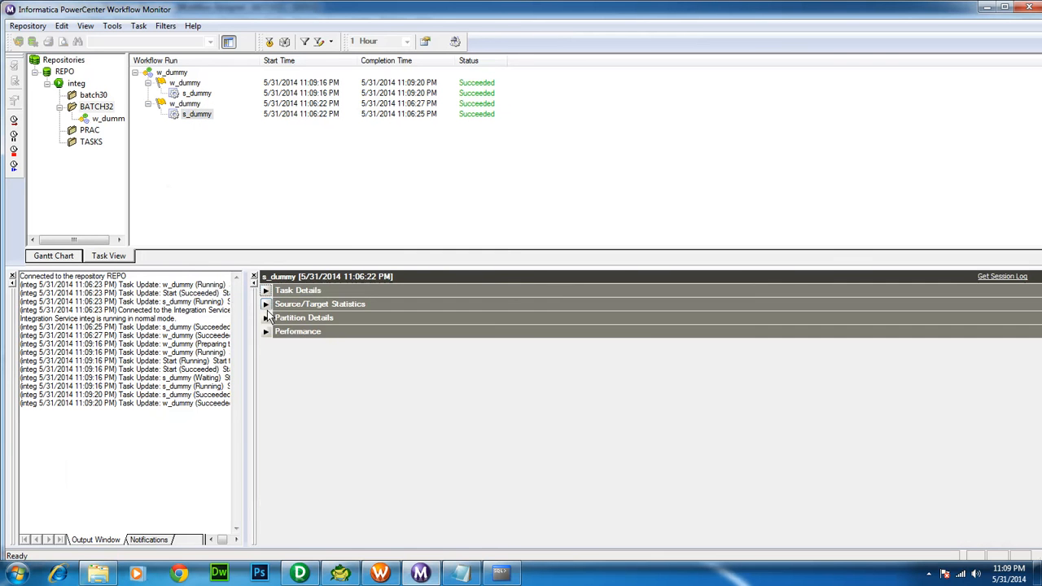
click(266, 304)
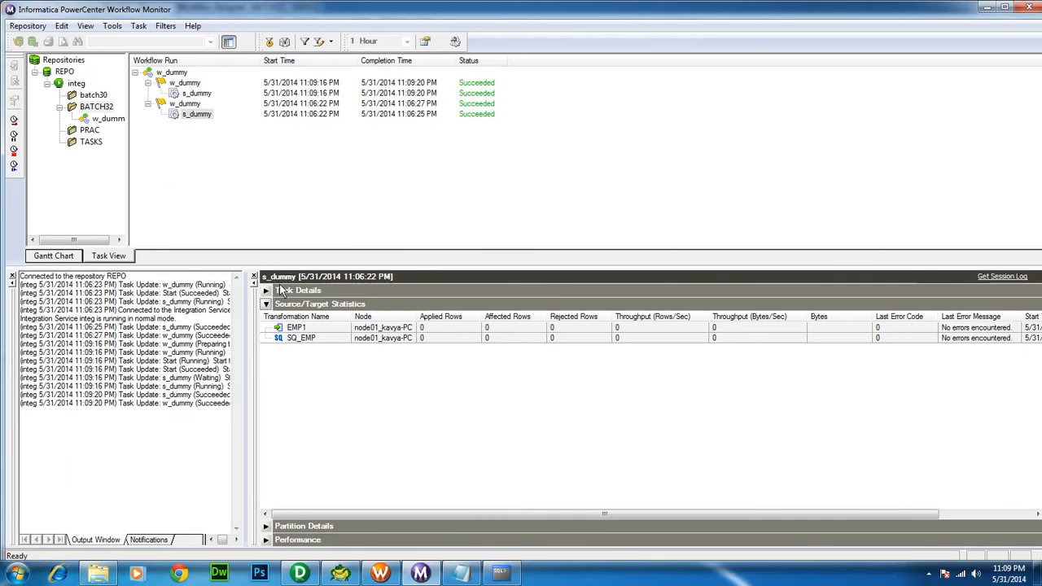
View the latest s_dummy run's SQ_EMP statistics and open its session log
right_click(188, 92)
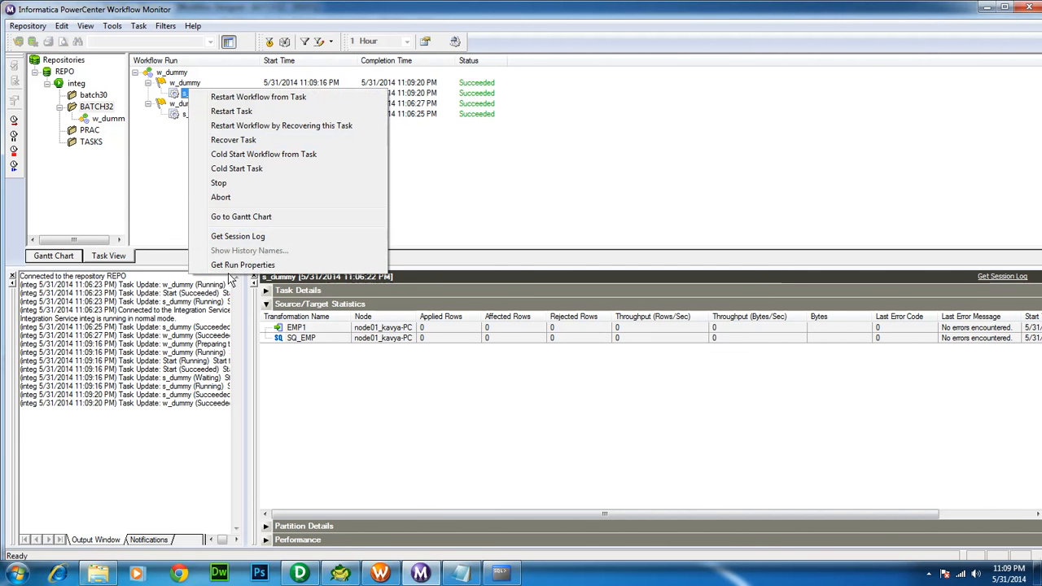
click(233, 265)
click(344, 345)
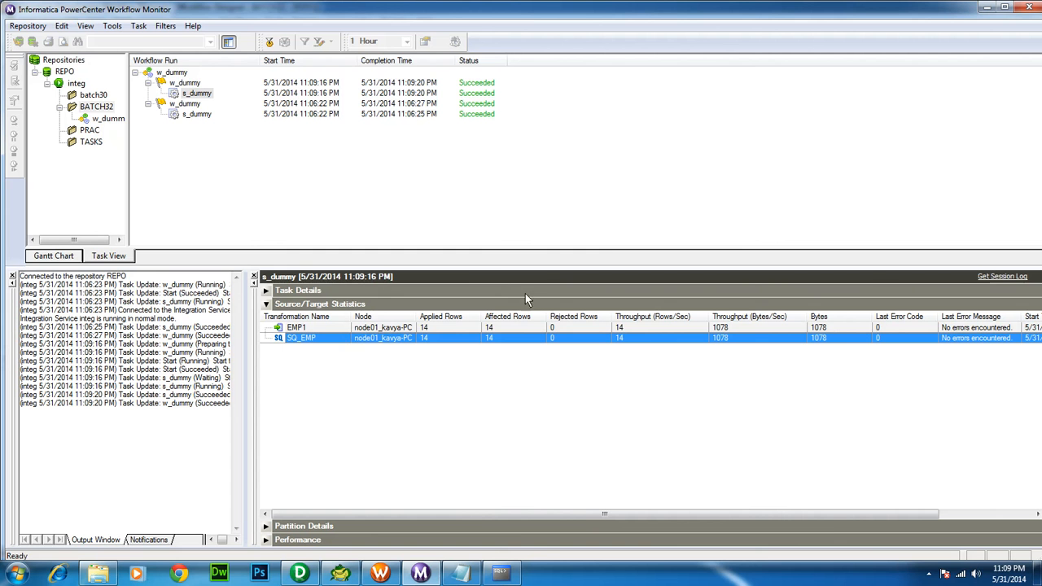
click(998, 278)
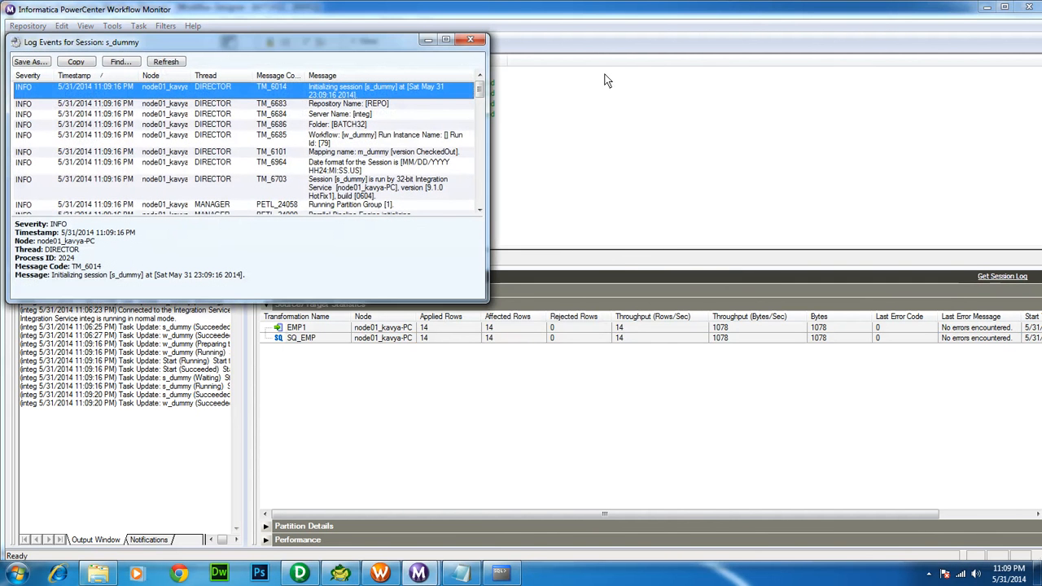
Check the mapping name entry, then reopen the latest s_dummy run's session log maximized
click(445, 39)
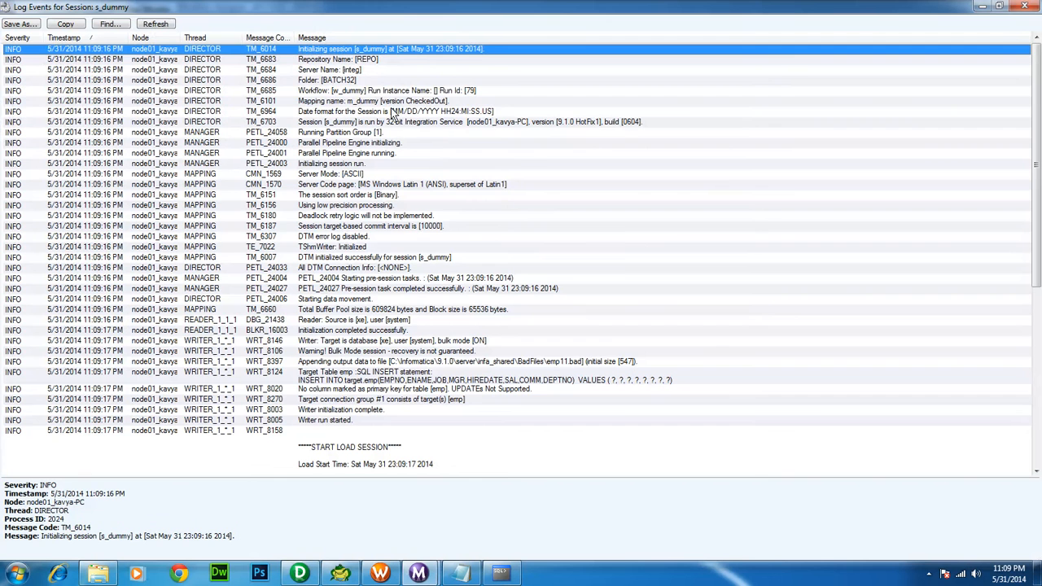
click(365, 104)
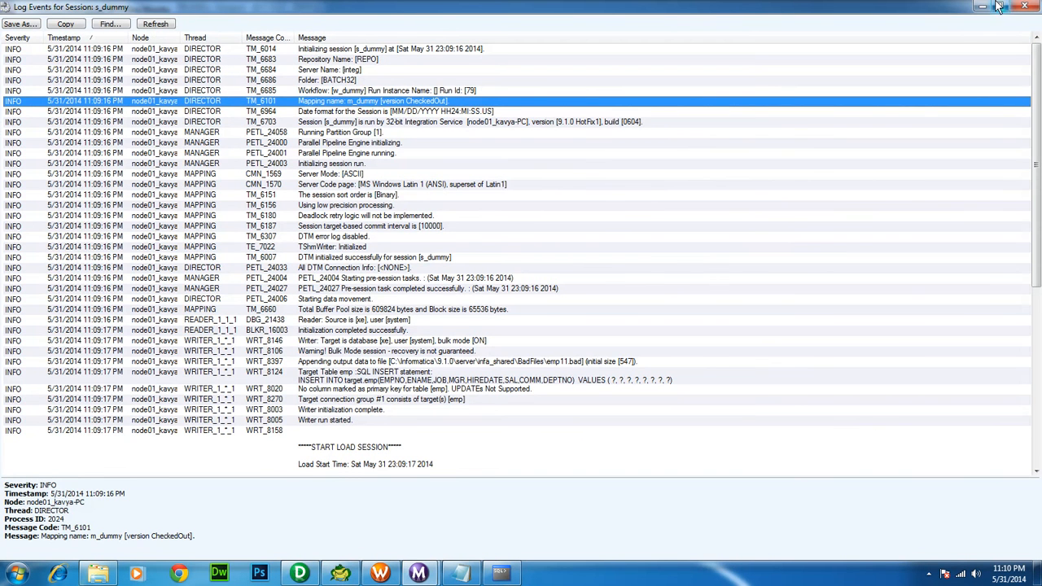
click(1026, 6)
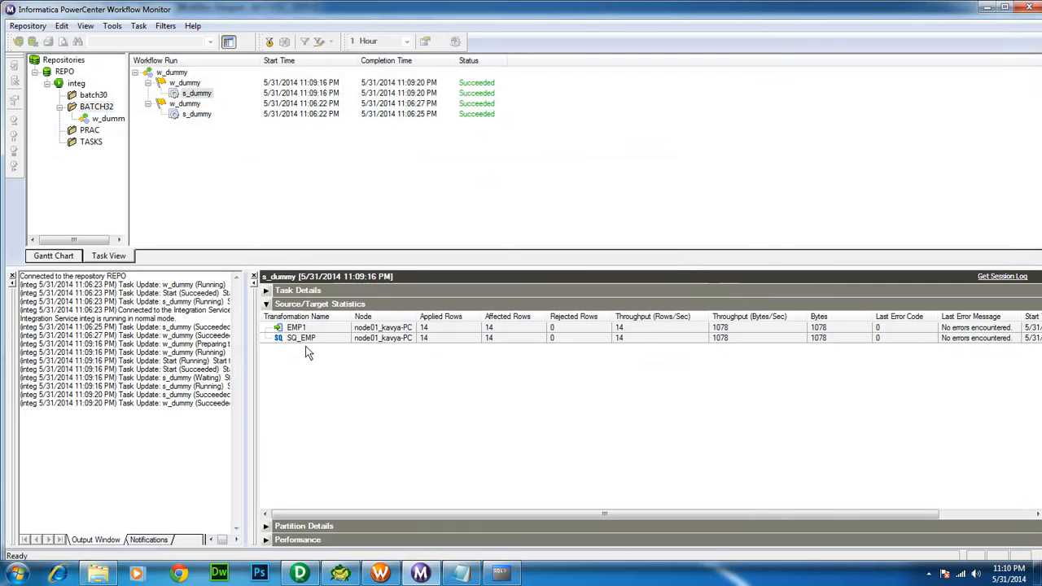
right_click(194, 116)
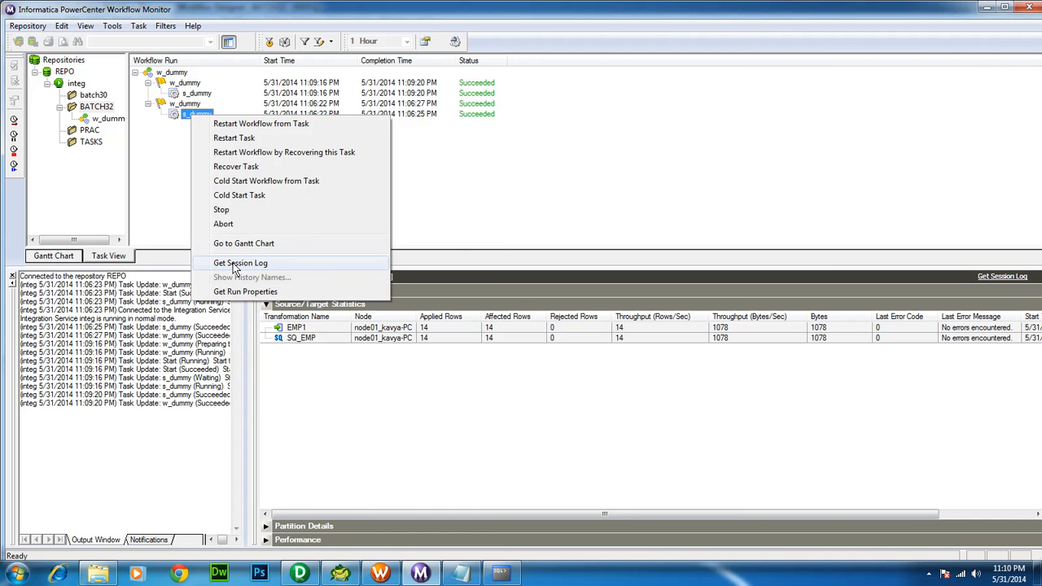
click(188, 95)
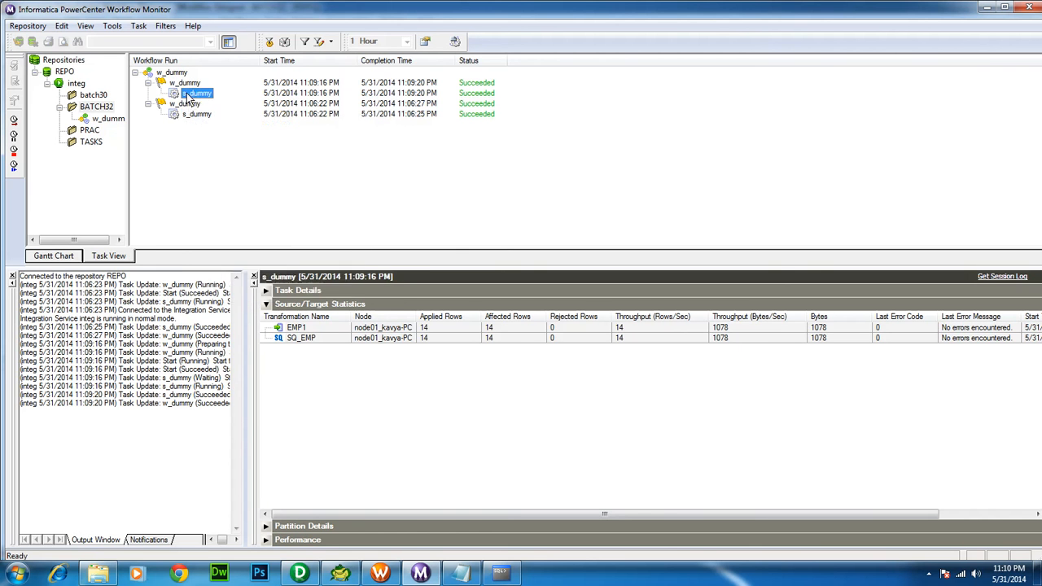
right_click(188, 96)
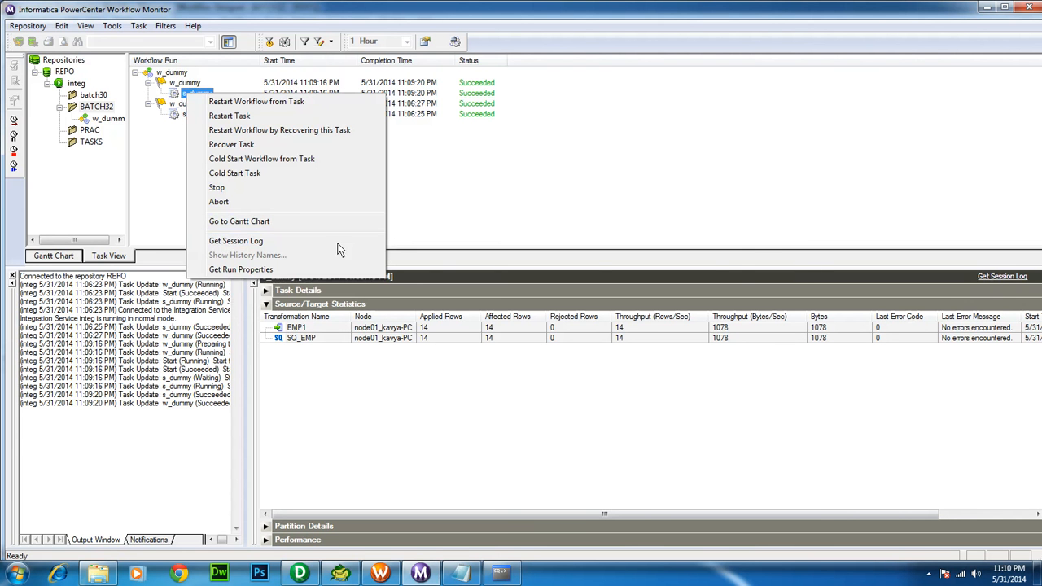
click(232, 239)
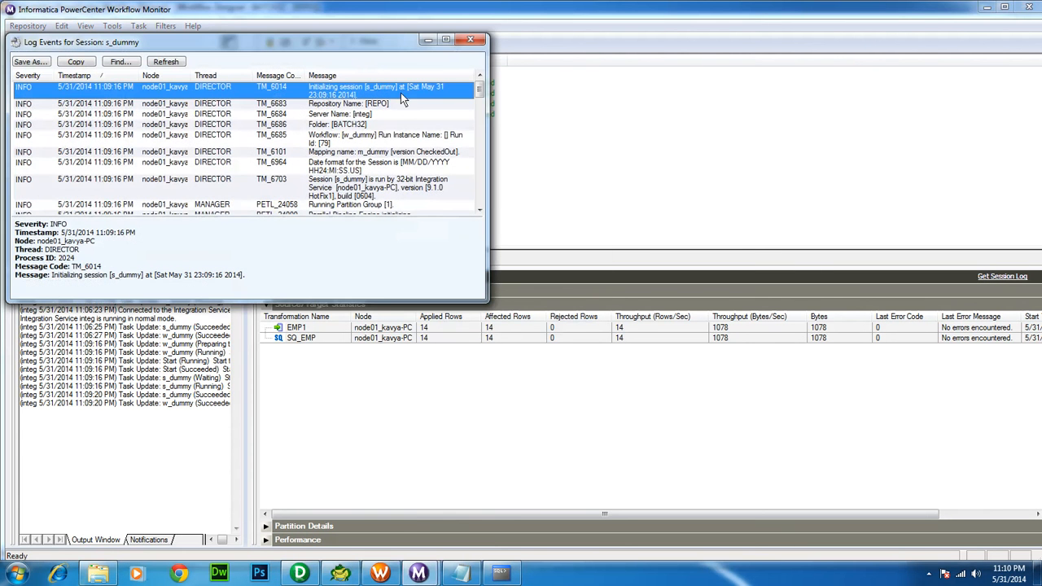
click(446, 40)
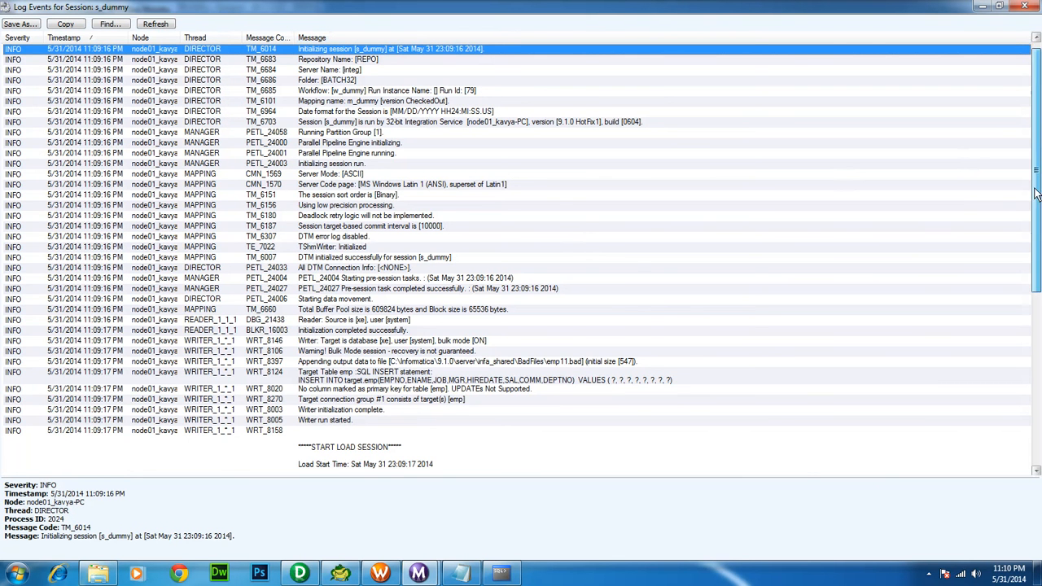
Inspect the SQ_EMP source qualifier's SQL query in the RR_4010 log entry
drag(1035, 193, 1035, 303)
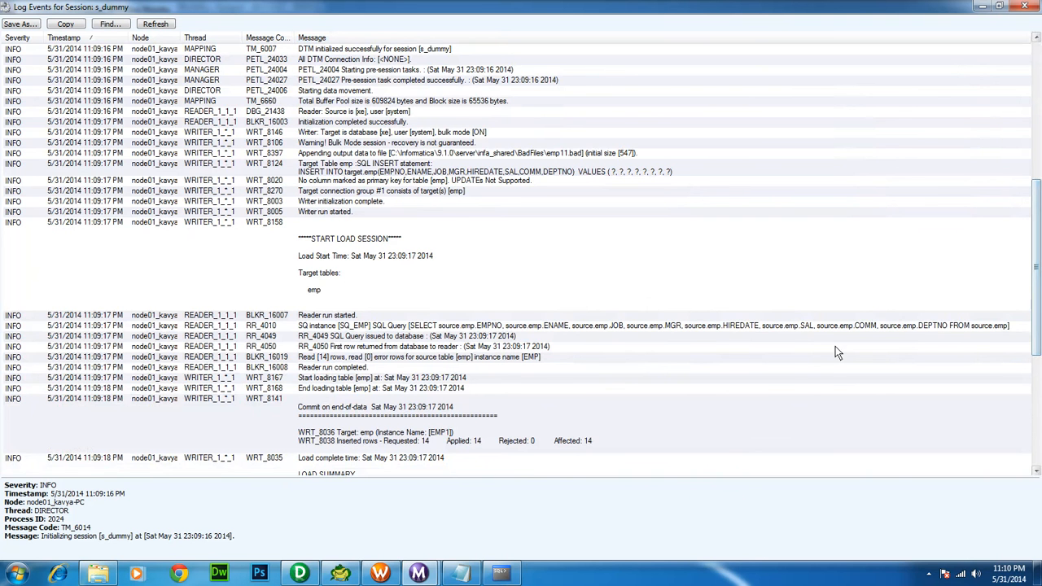
click(735, 326)
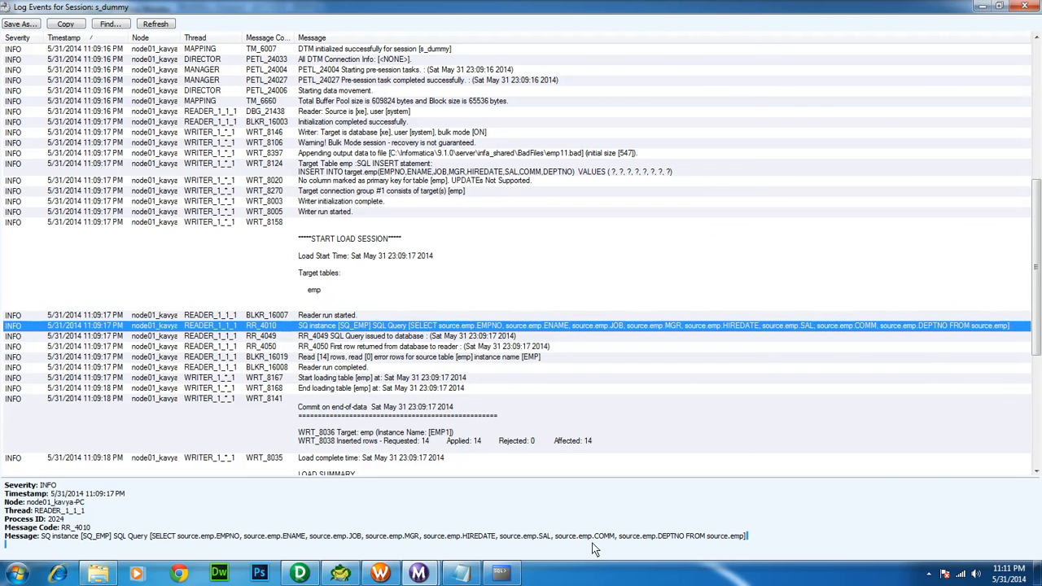
drag(746, 537, 151, 534)
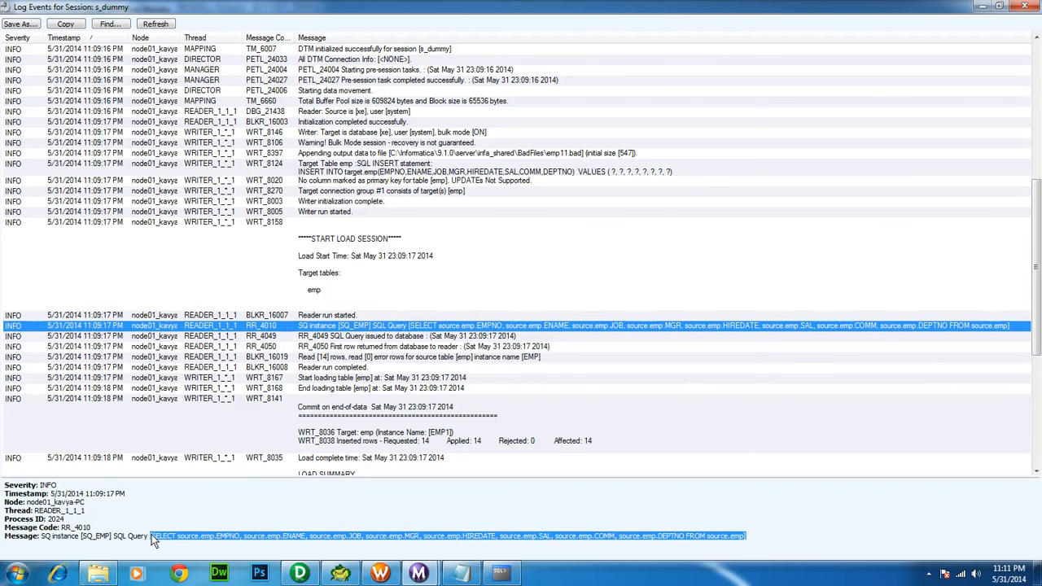
click(82, 539)
drag(82, 539, 113, 544)
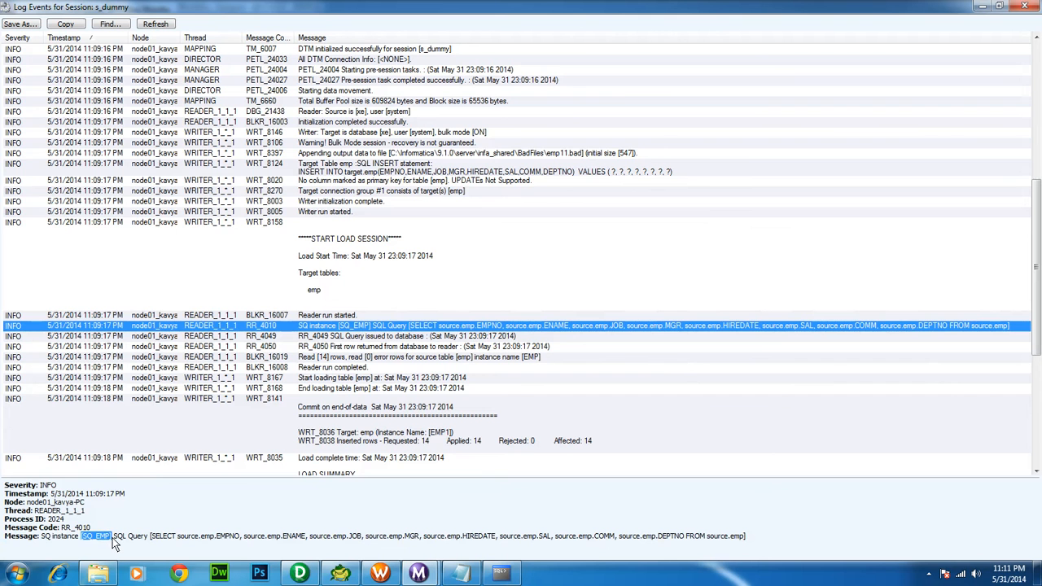
click(300, 574)
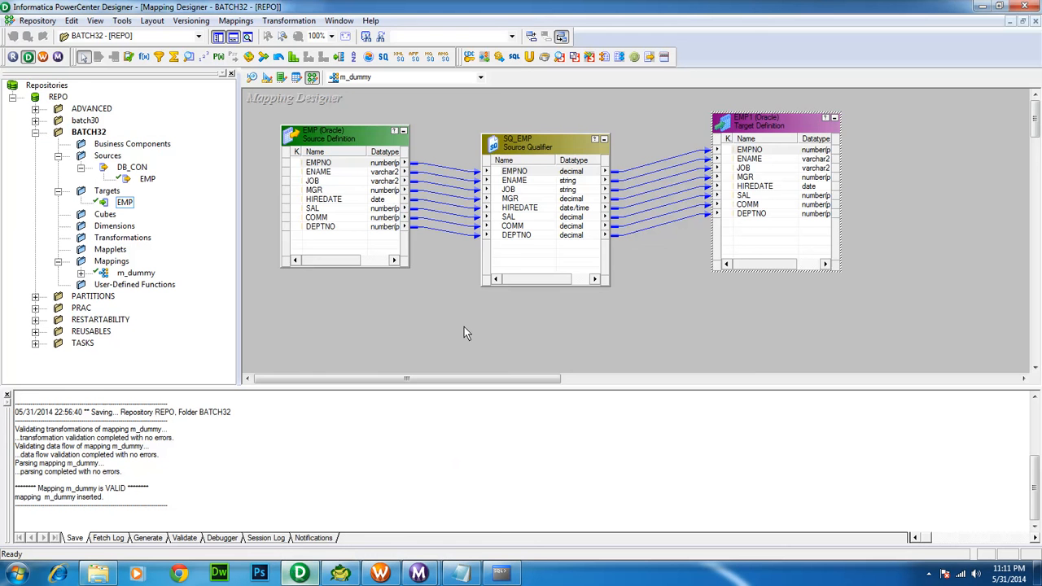
Bring back the s_dummy session log and view the WRT_8124 INSERT INTO target.emp statement
click(537, 151)
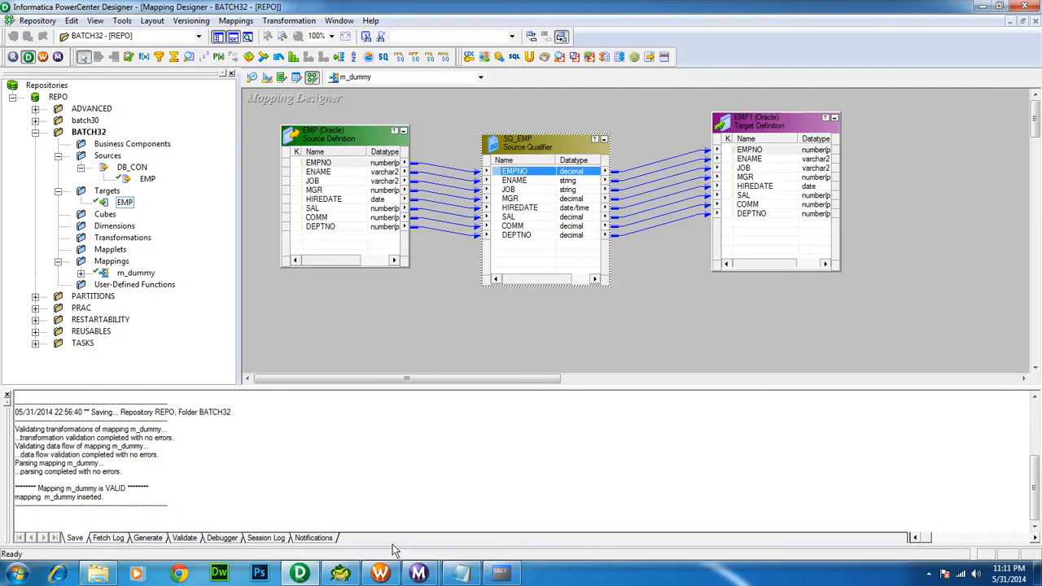
mouse_move(416, 572)
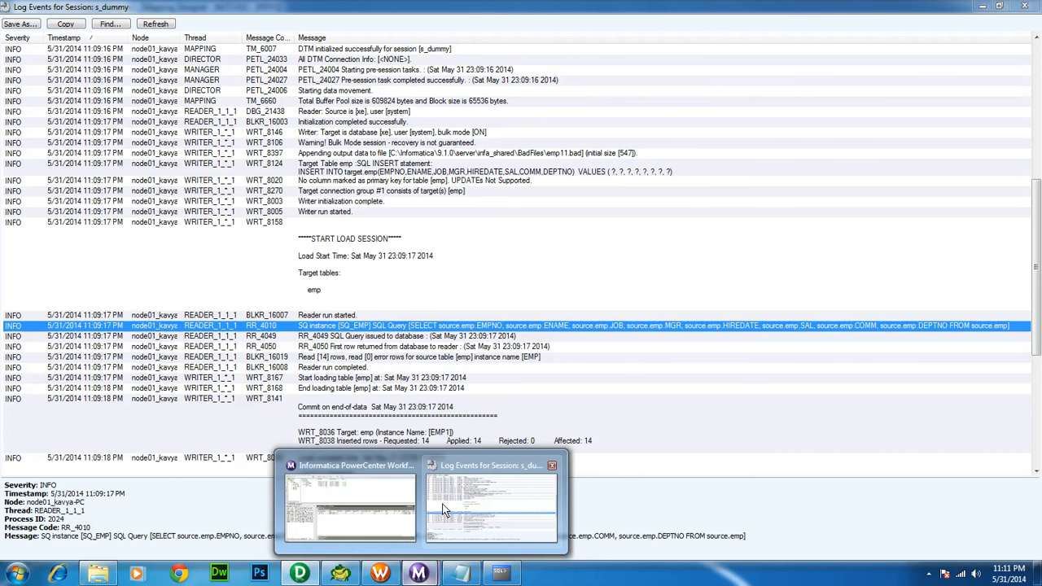
click(488, 500)
click(411, 174)
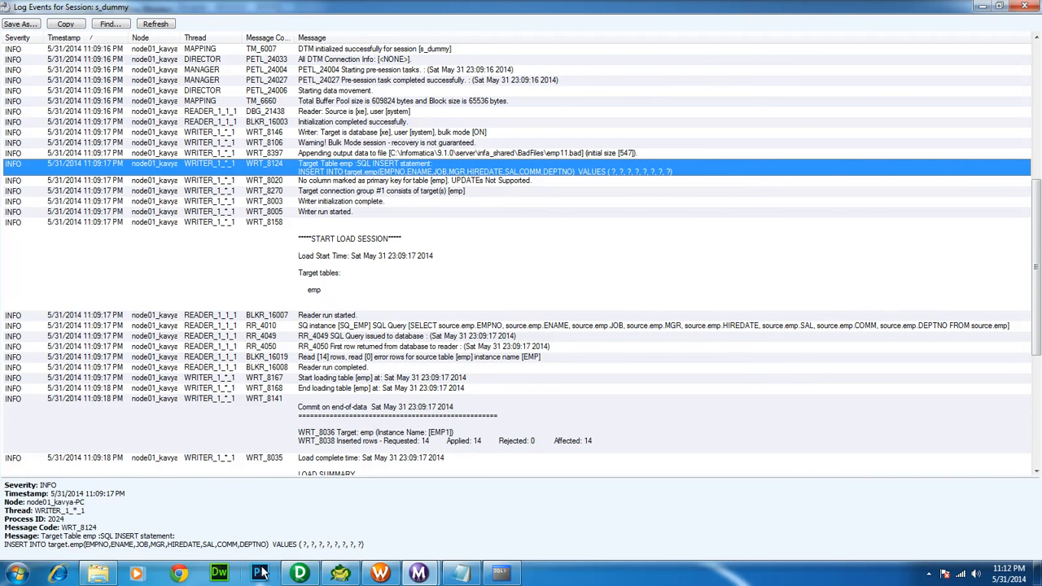
Delete the HIREDATE link from SQ_EMP to EMP1 and save the m_dummy mapping with Ctrl+S
click(299, 574)
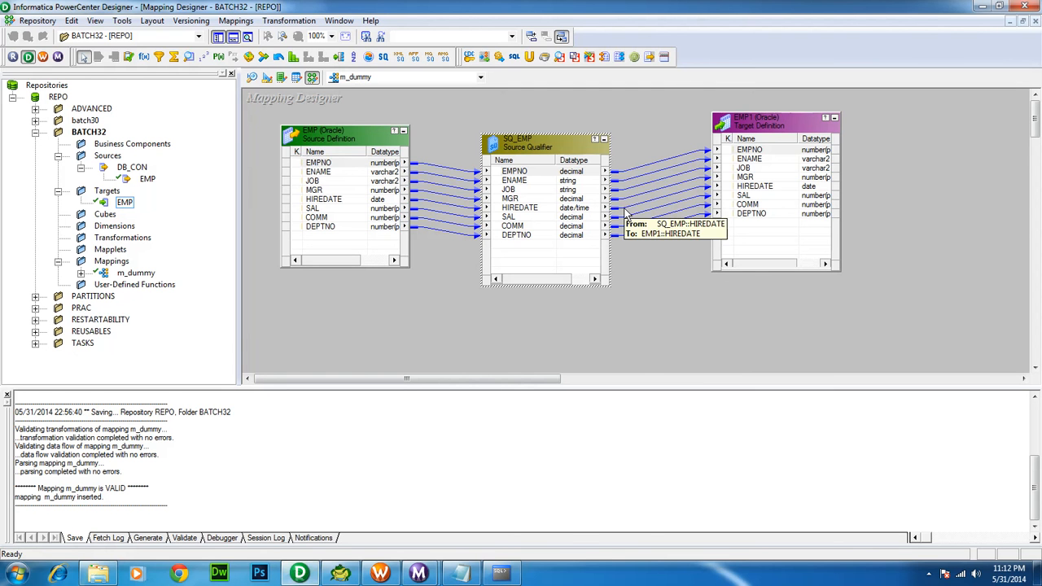
click(634, 205)
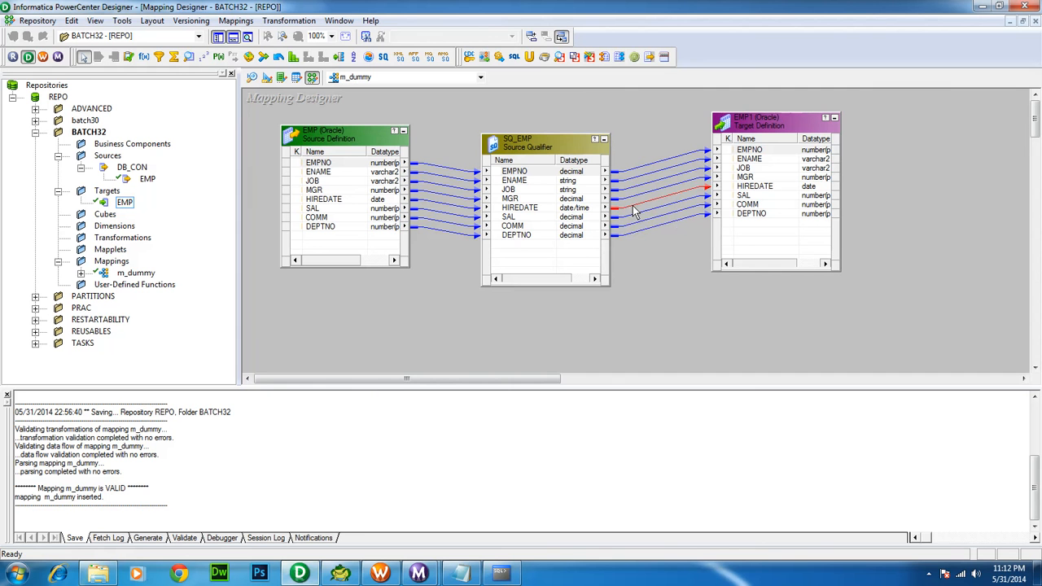
key(Delete)
key(ctrl+s)
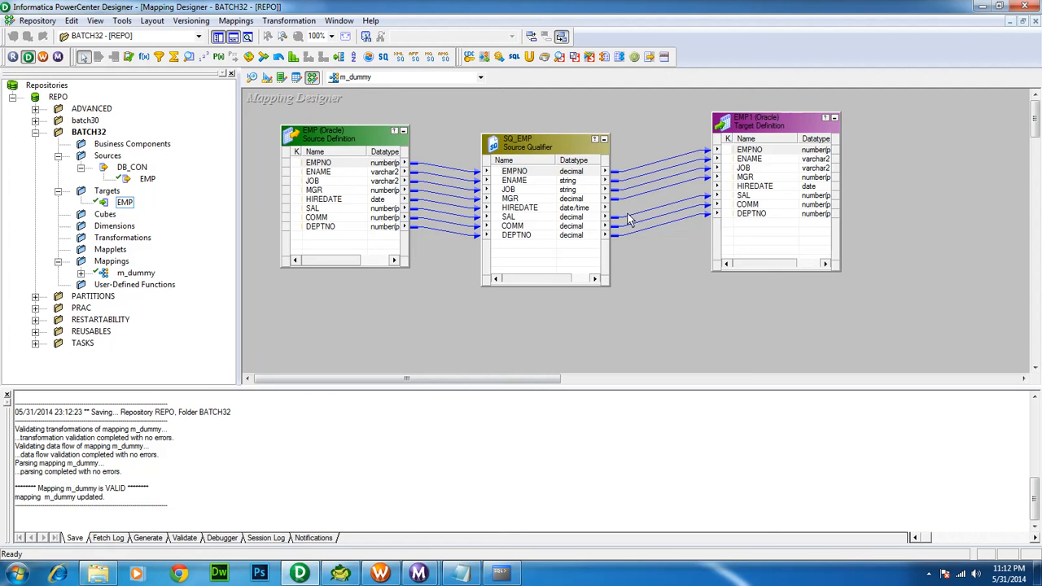
click(380, 573)
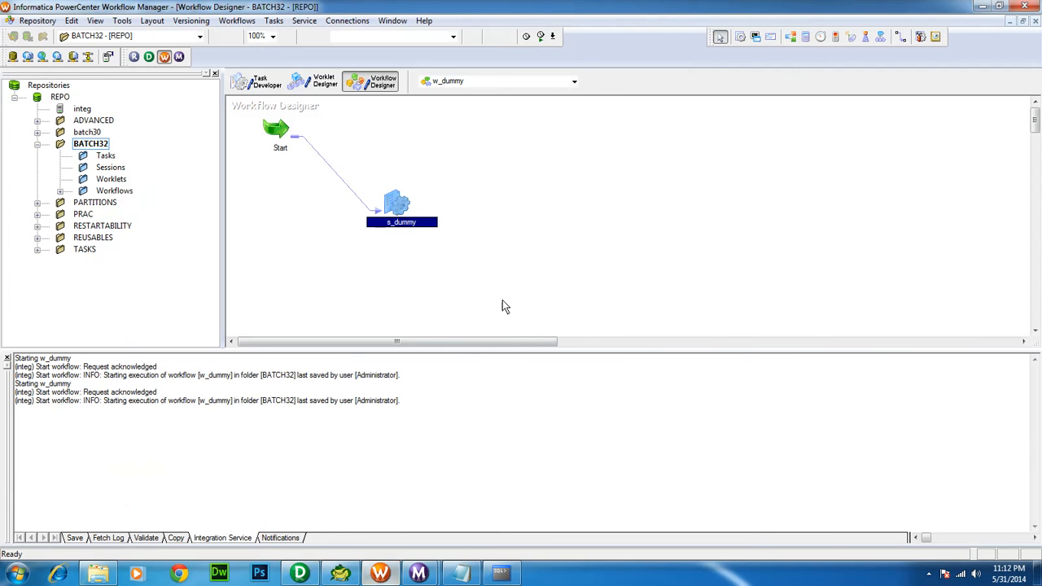
Refresh s_dummy's mapping, save w_dummy, and start a new run of the workflow
mouse_move(400, 209)
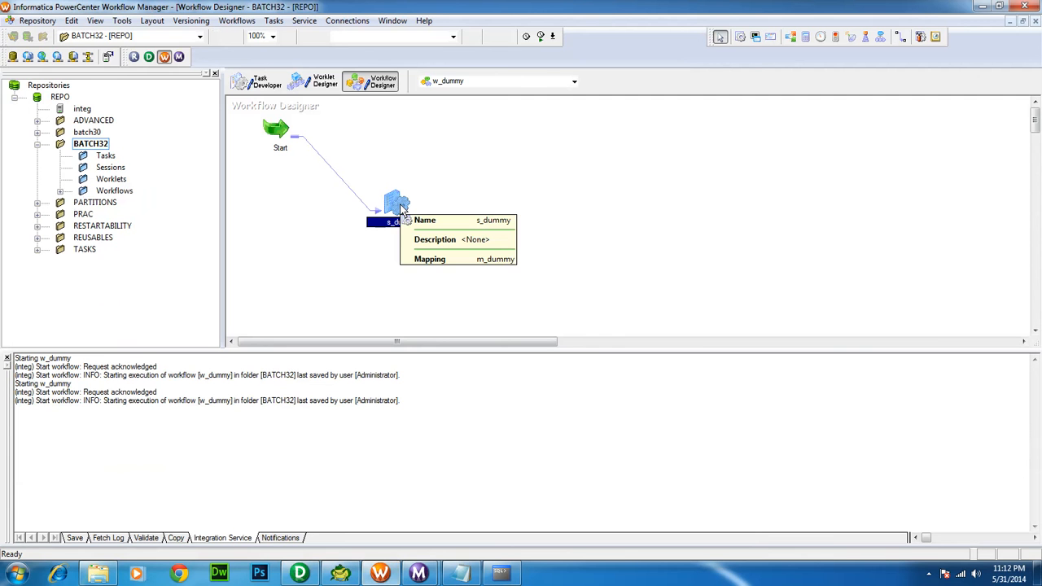
right_click(400, 209)
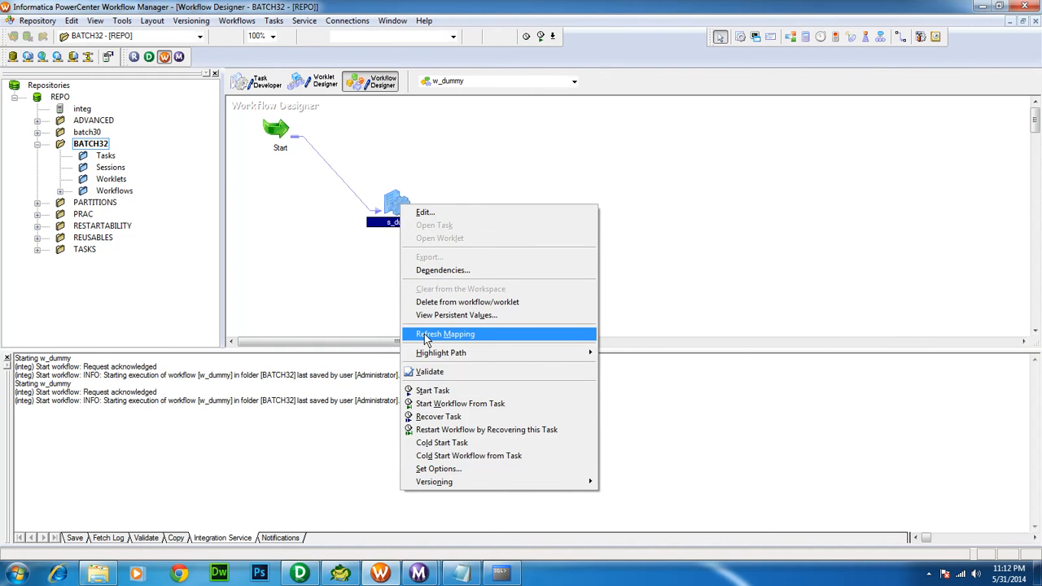
click(427, 337)
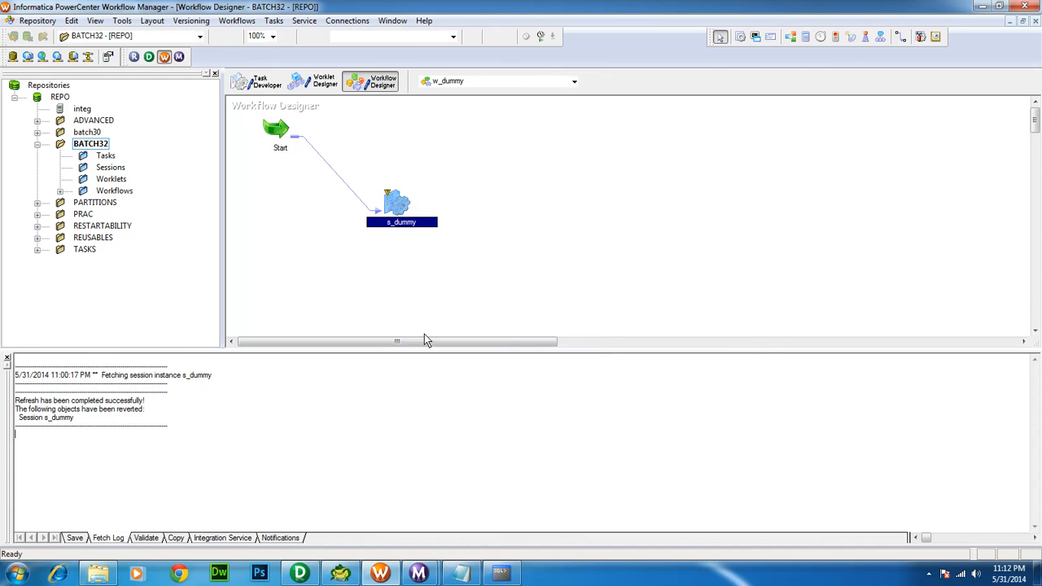
key(ctrl+s)
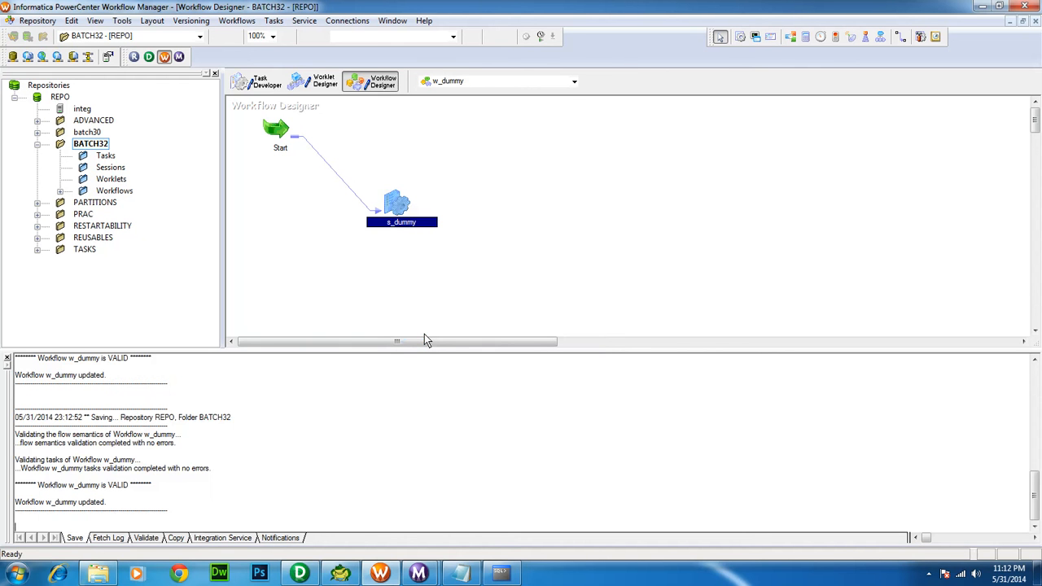
right_click(317, 248)
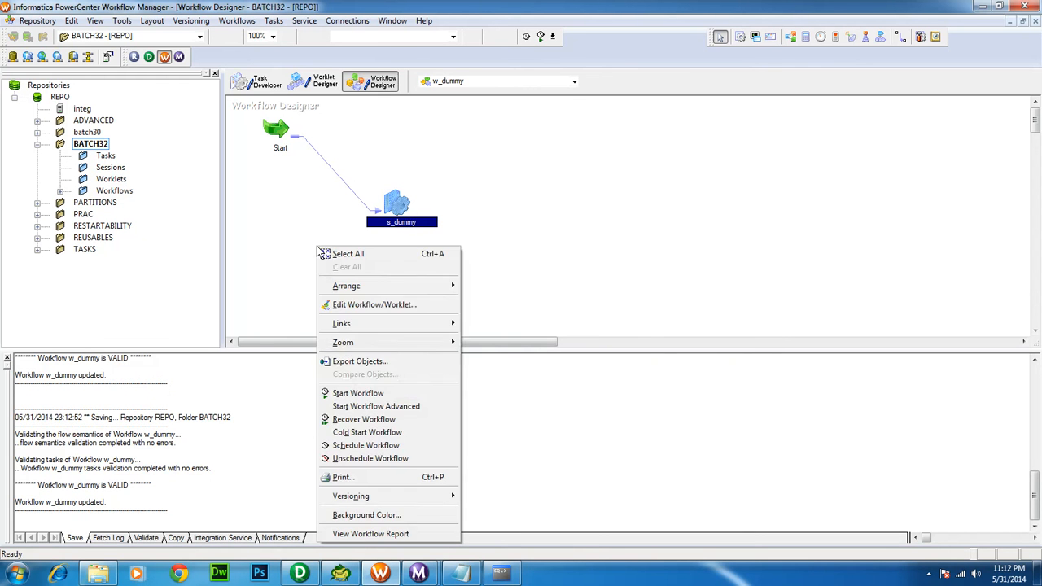
click(357, 393)
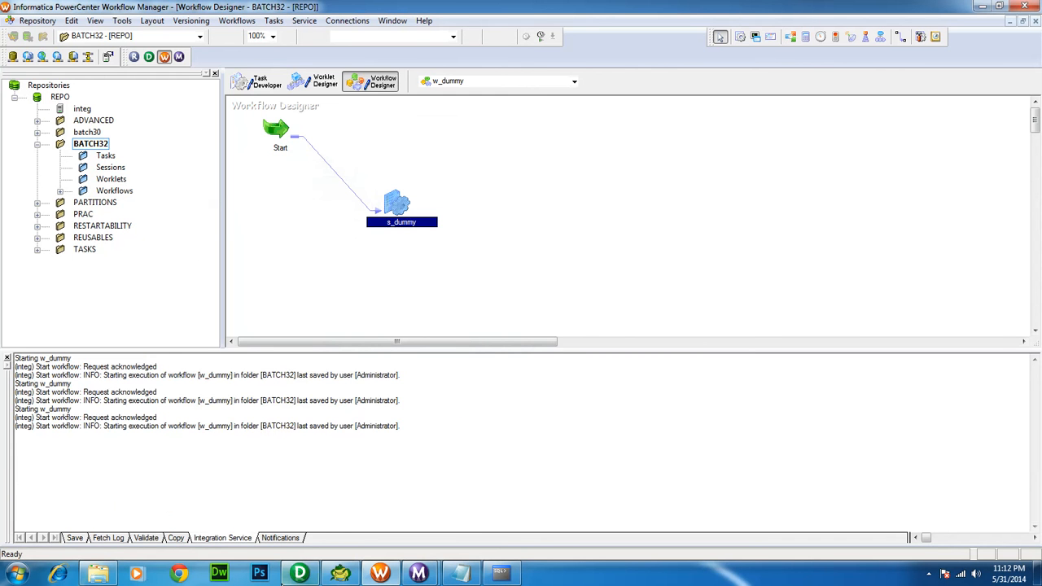
Close the old Log Events window and select the newest s_dummy run with 14 rows applied
click(300, 573)
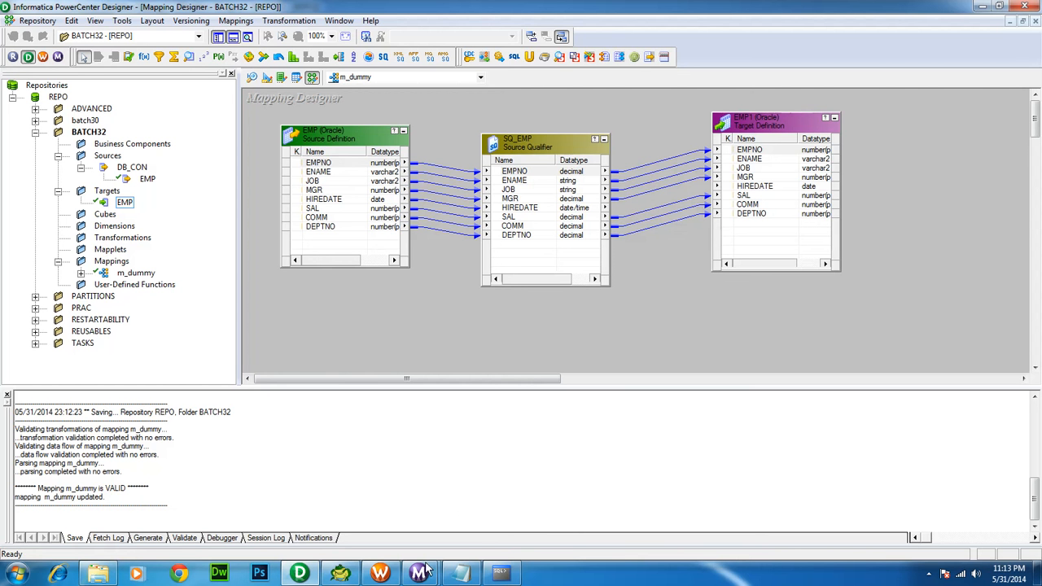
mouse_move(418, 573)
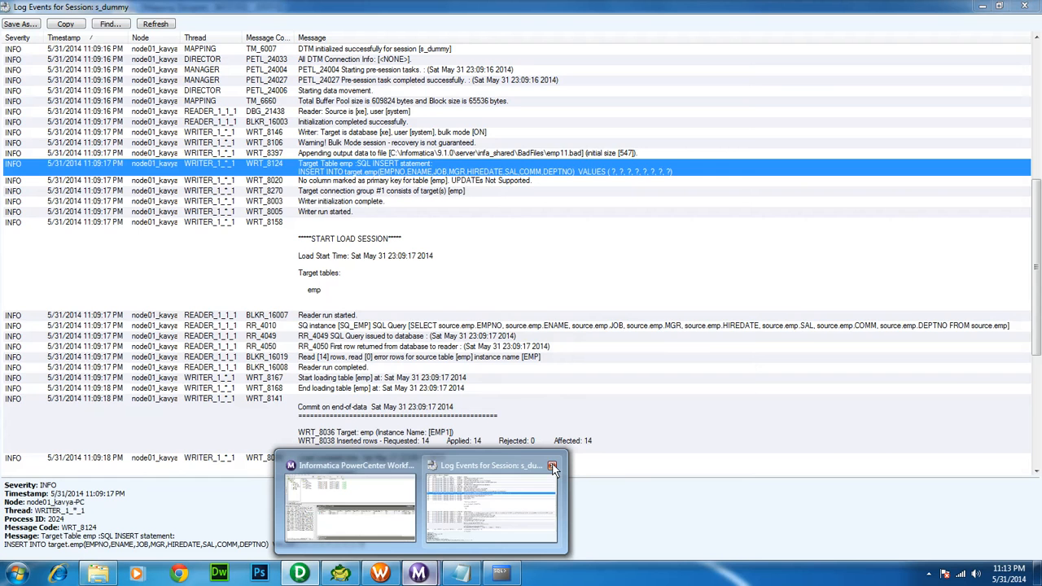
click(551, 466)
click(425, 486)
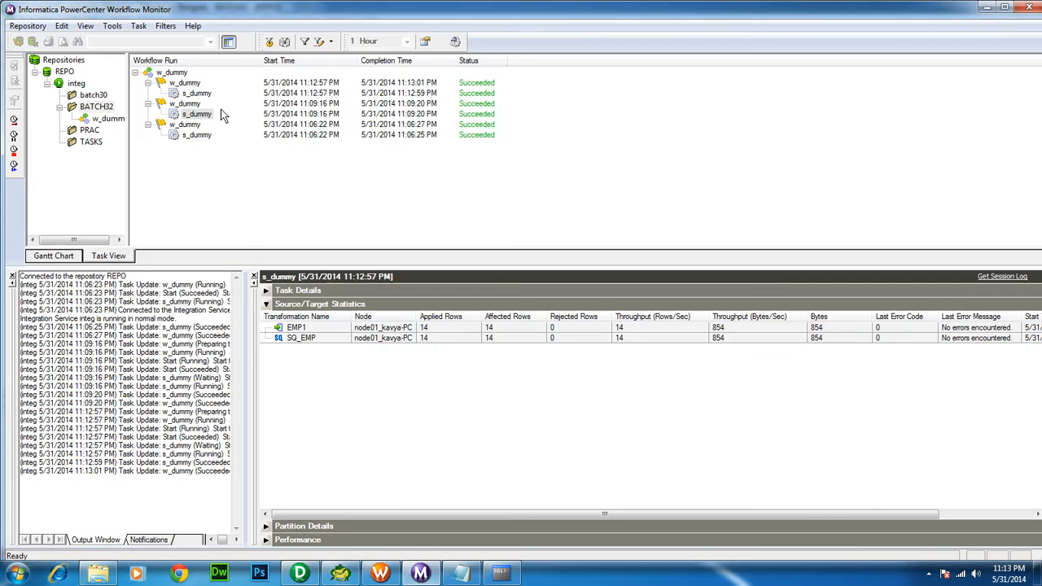
click(198, 93)
right_click(201, 95)
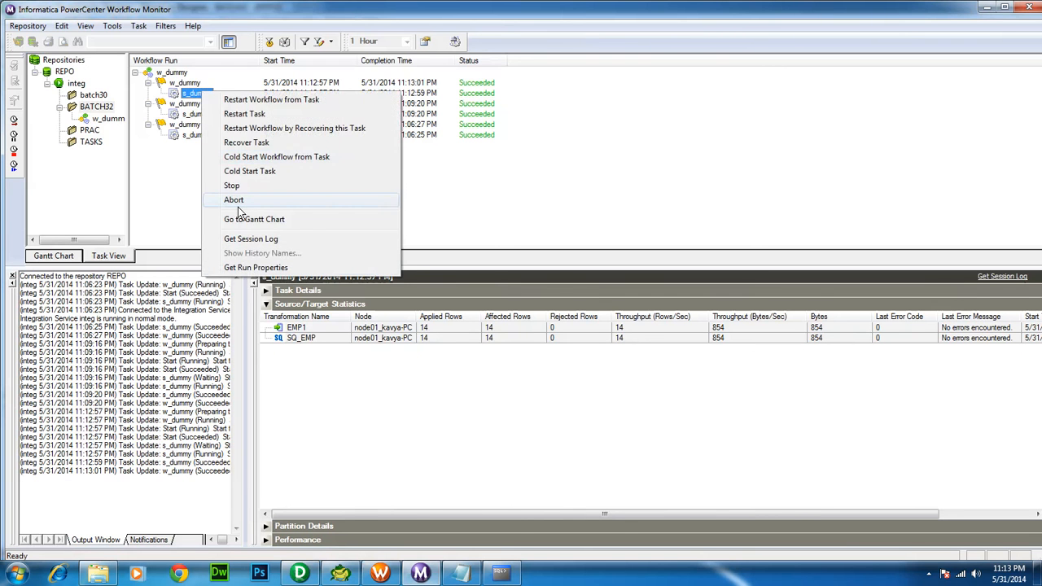
click(243, 268)
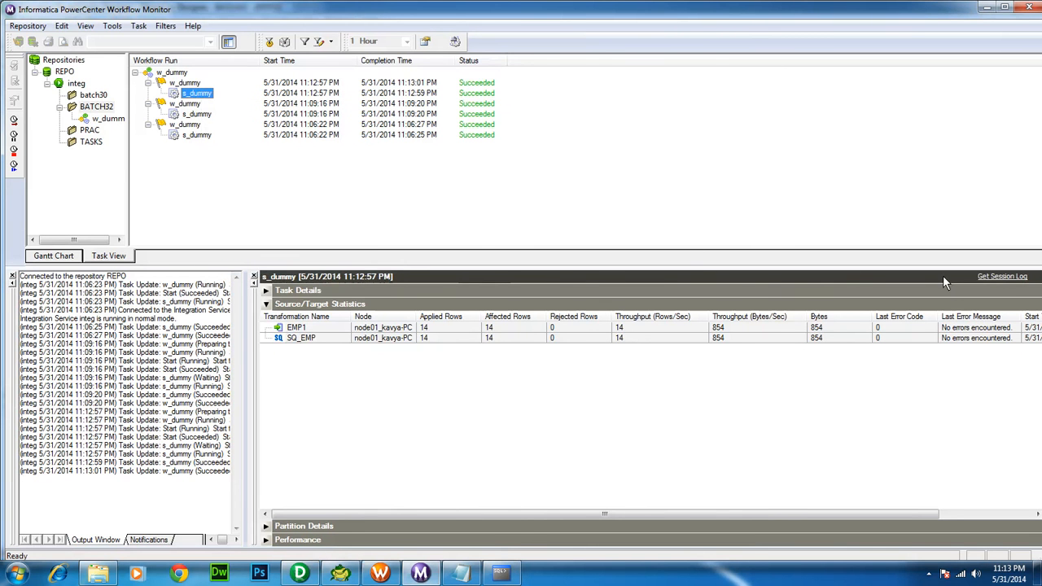
click(1001, 278)
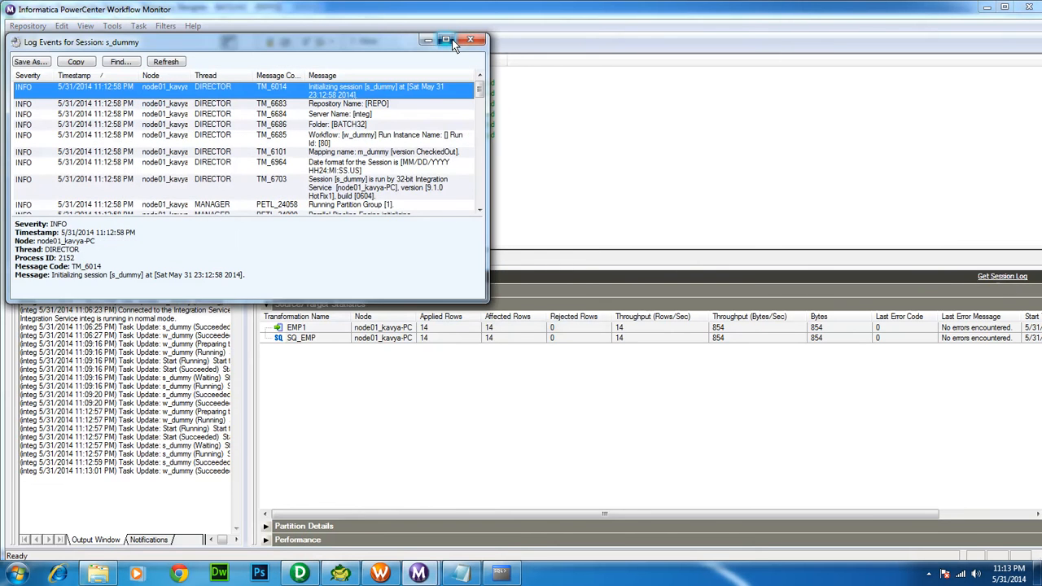
click(446, 39)
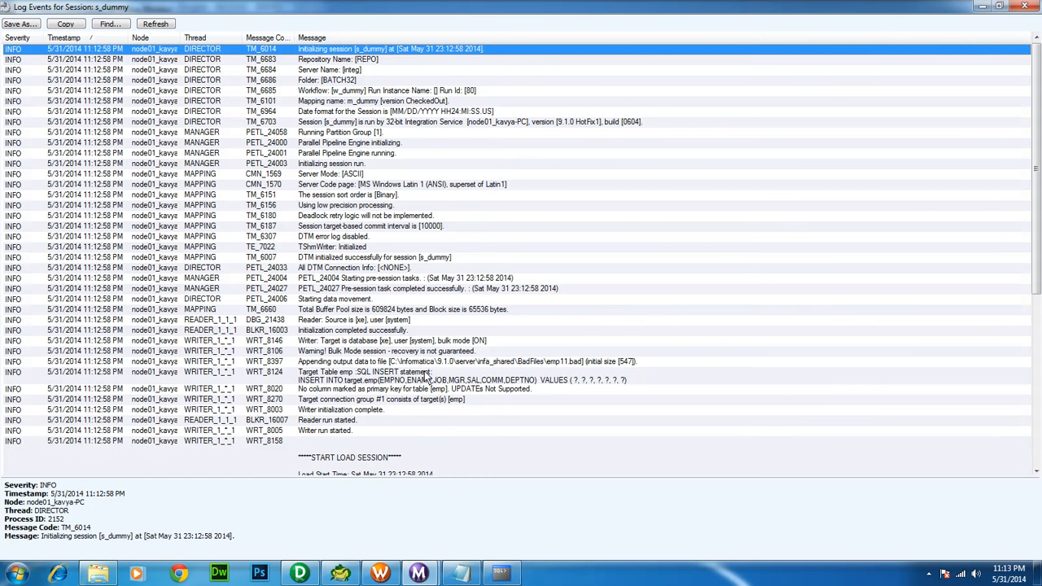
click(424, 376)
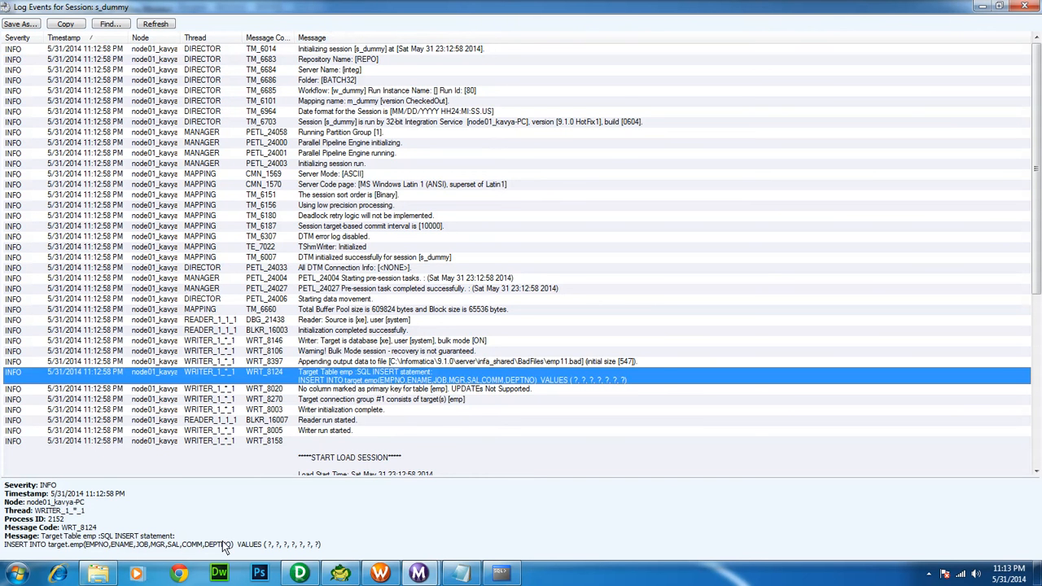
click(310, 576)
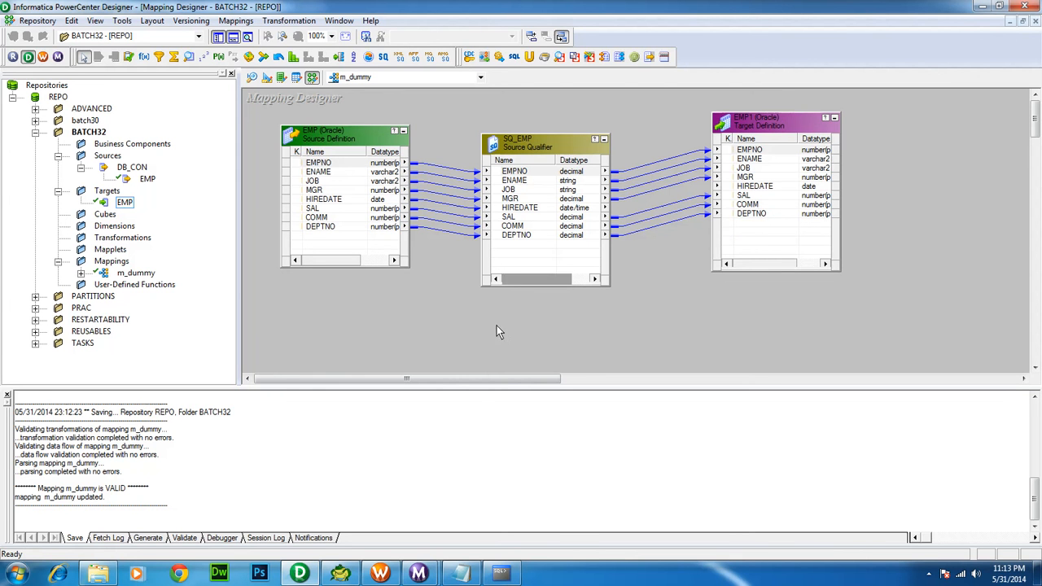
click(420, 574)
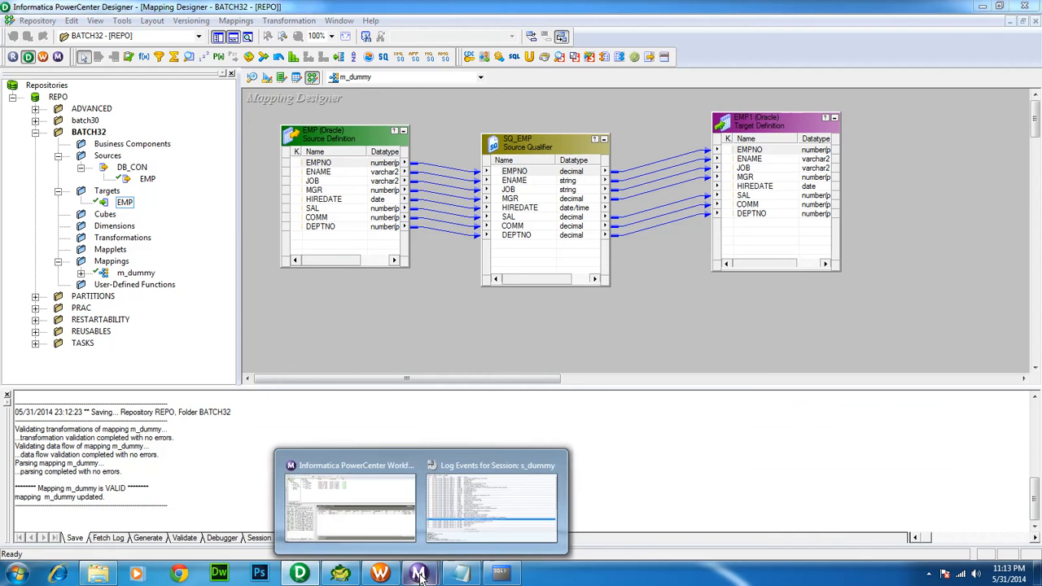
click(455, 507)
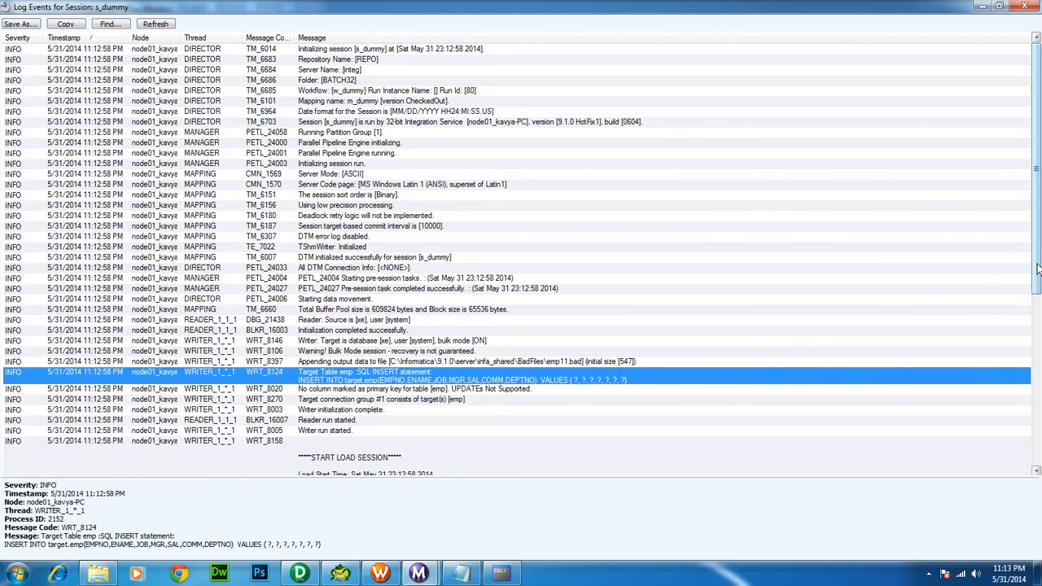
scroll(1015, 410, down, 7)
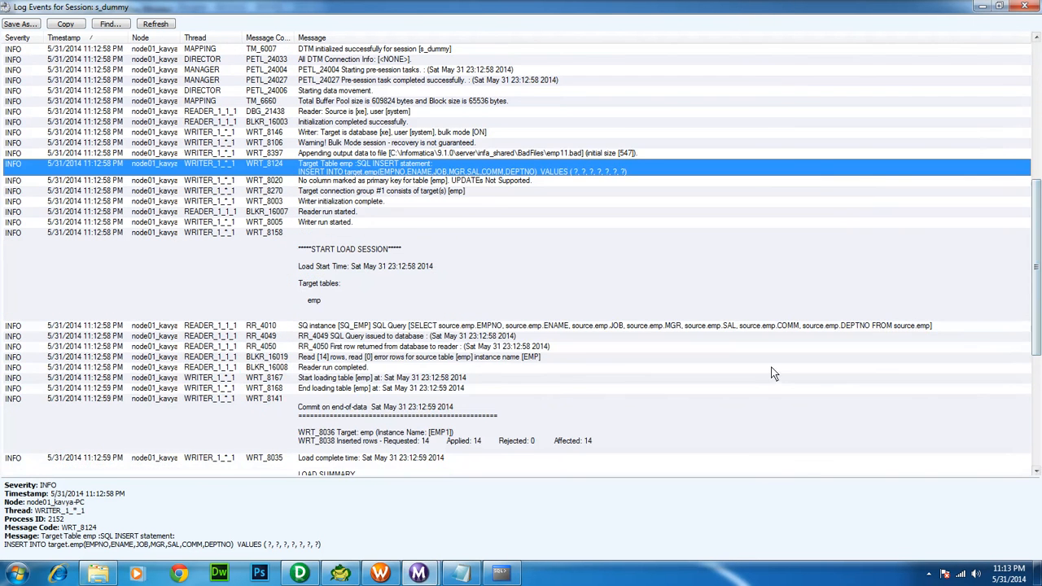
click(754, 335)
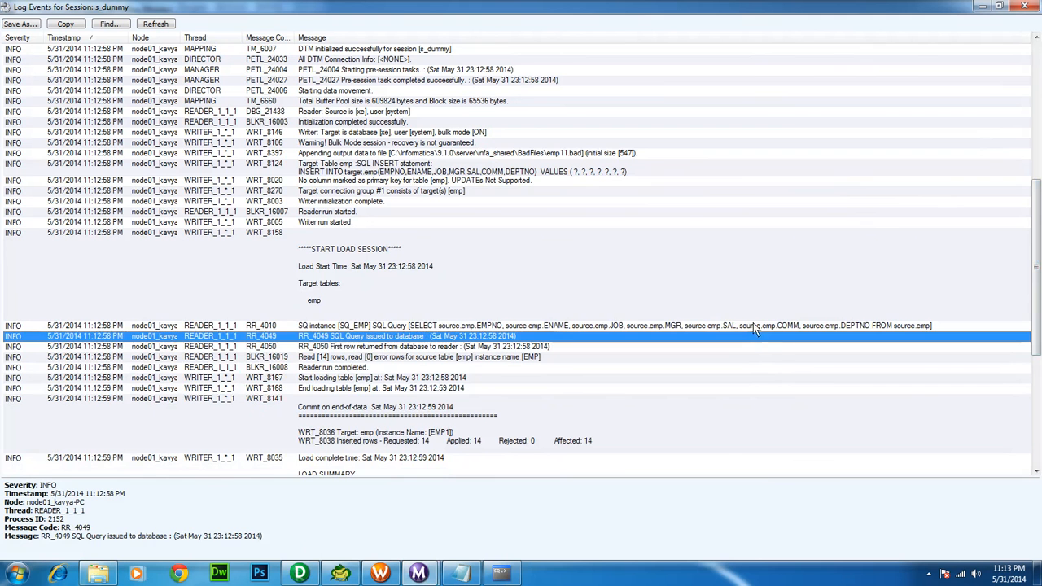
click(753, 325)
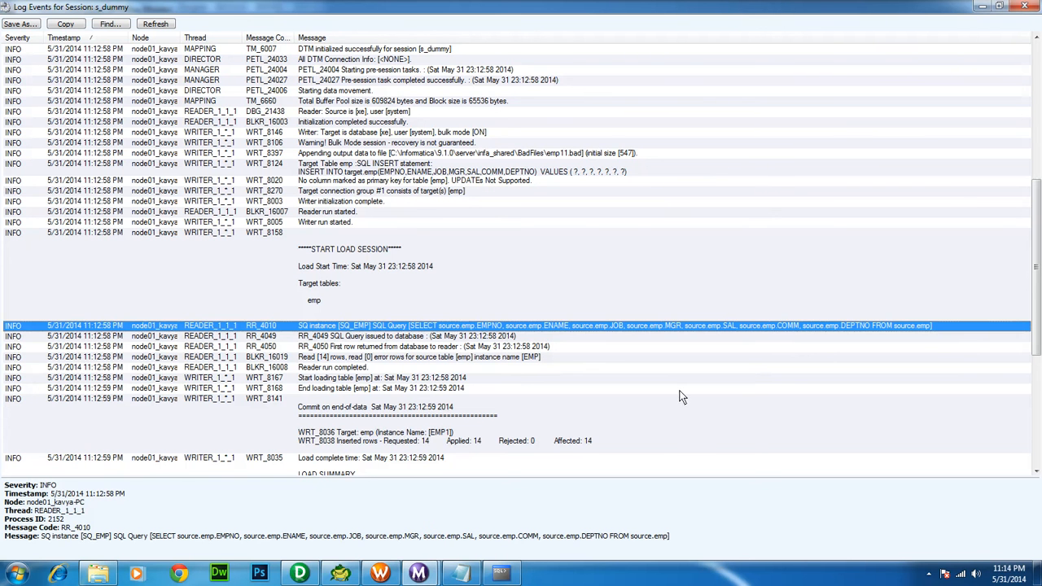
click(1025, 7)
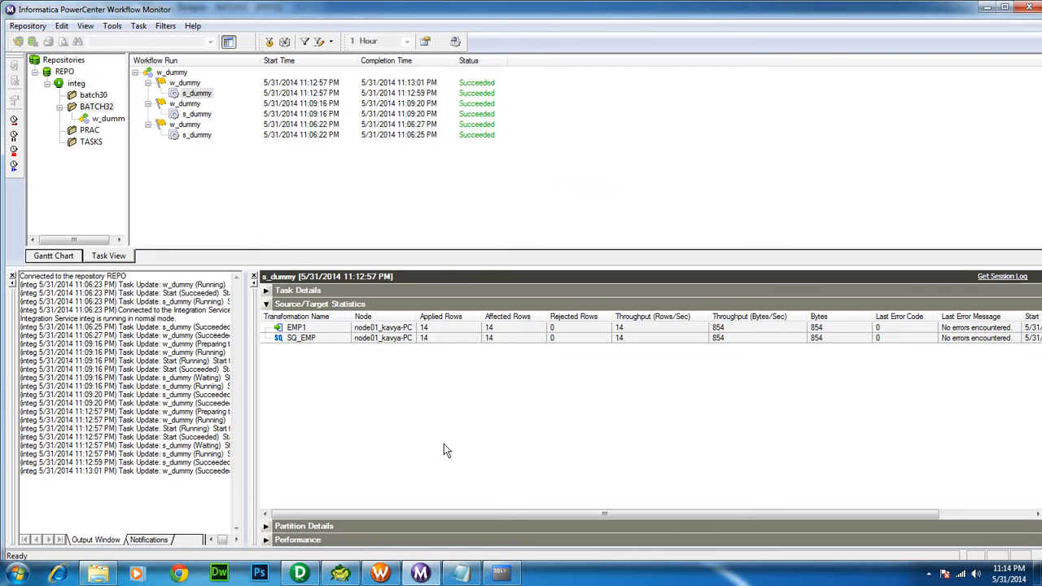
Connect to the target schema with 'conn target' and its password
click(500, 574)
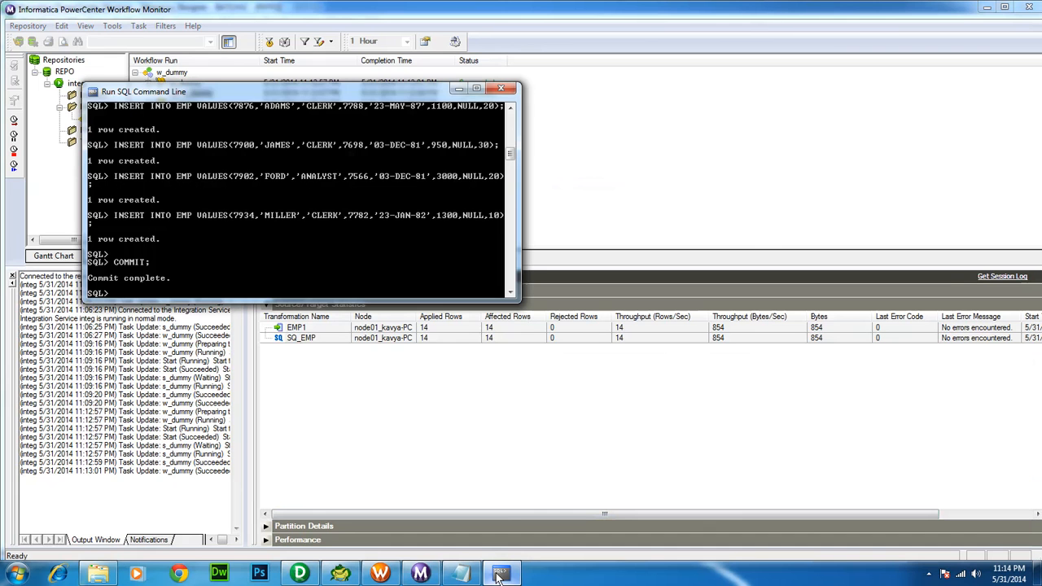
text(con)
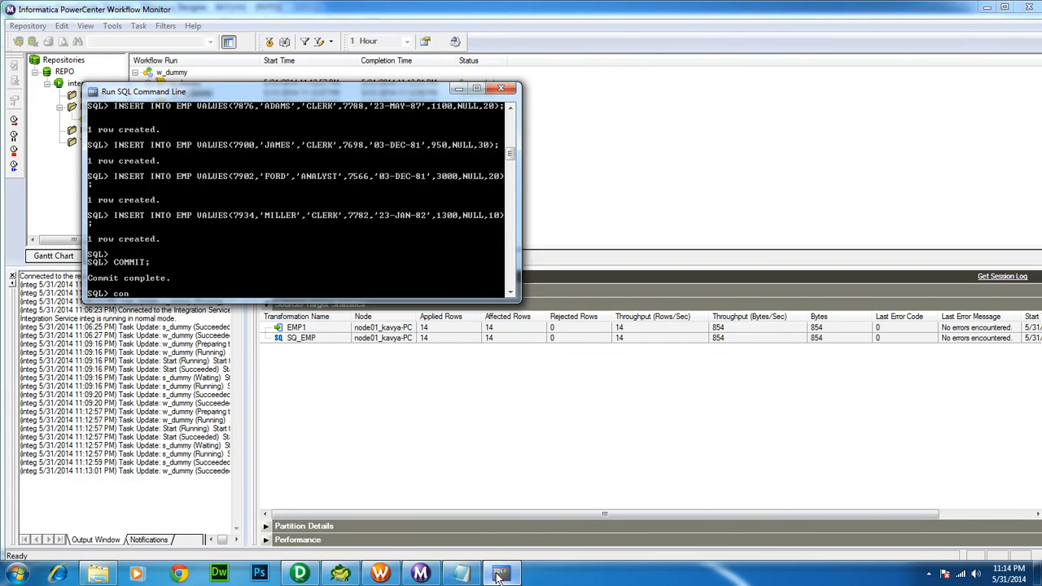
text(n target)
key(Return)
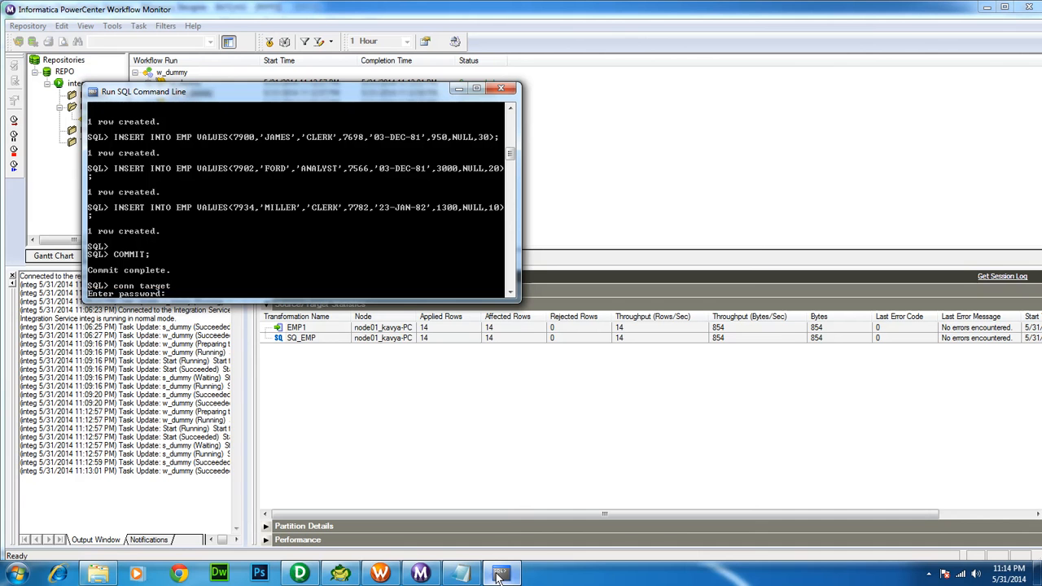
key(Return)
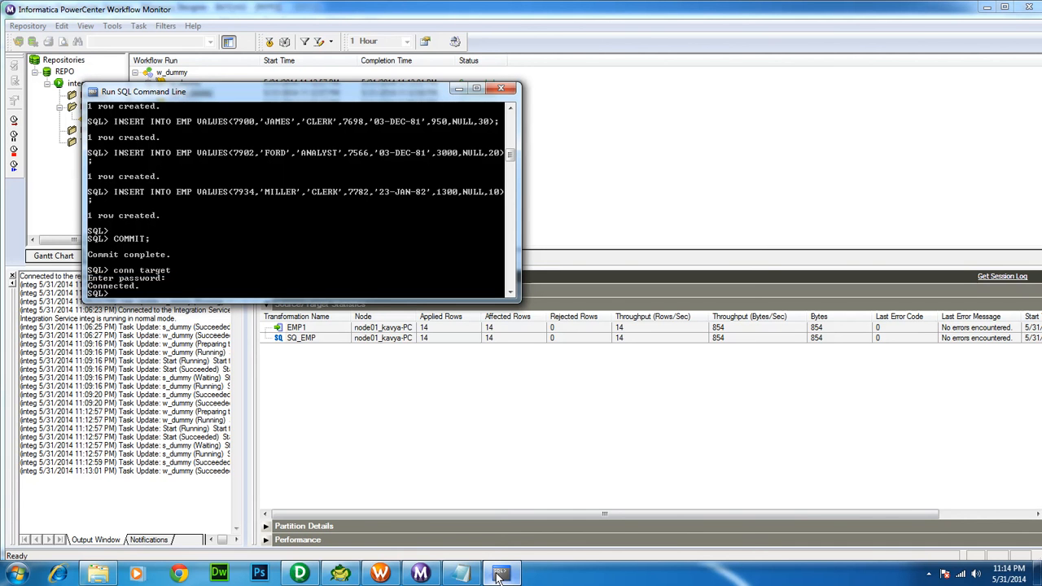
Run 'truncate table emp;' to empty the target emp table
text(truncate table emp;)
key(Return)
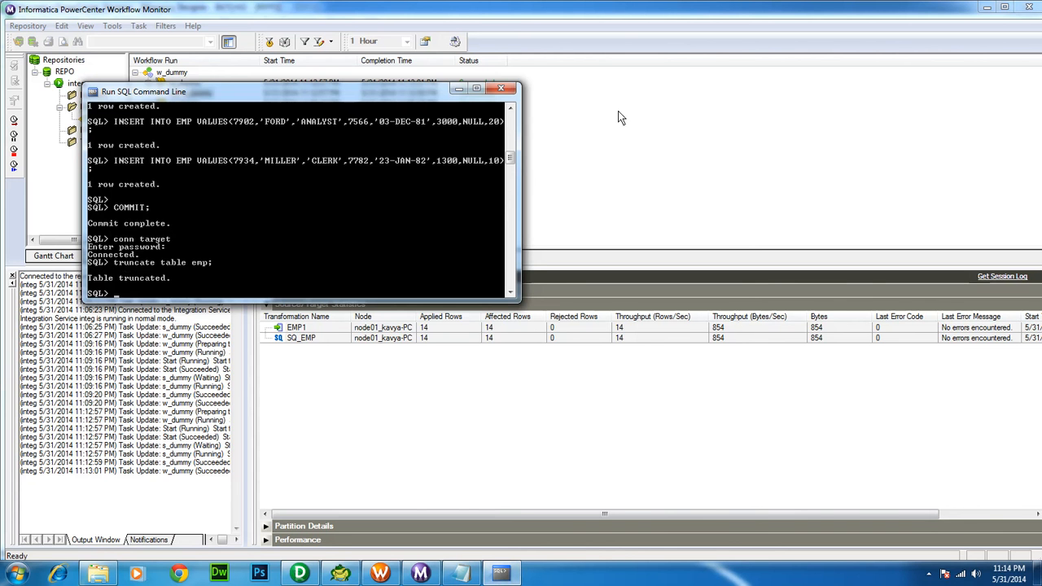
click(502, 87)
Start a new run of the w_dummy workflow from Workflow Manager
click(380, 573)
right_click(303, 260)
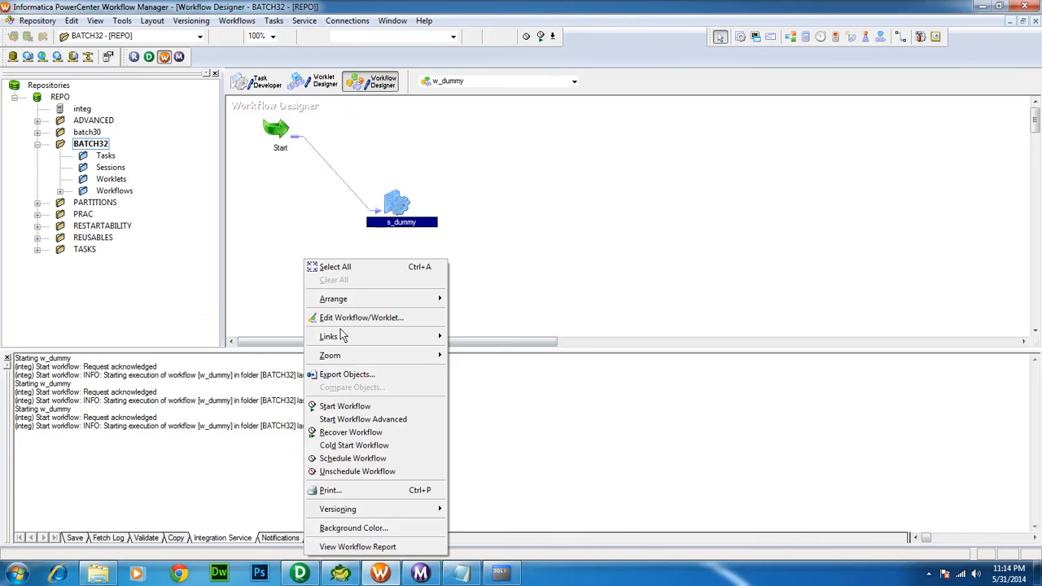
click(345, 406)
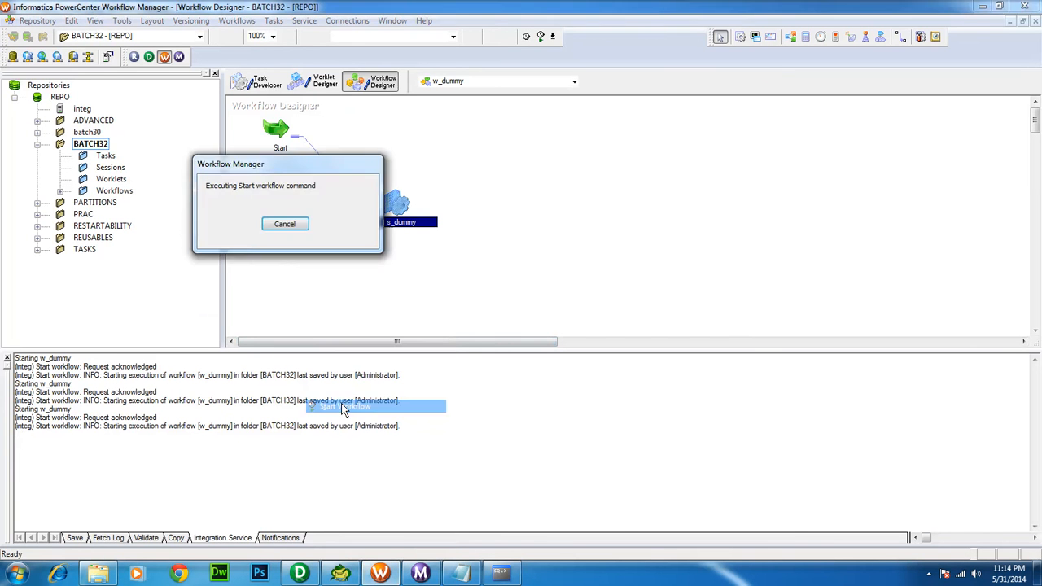
Check the s_dummy run properties in Workflow Monitor, then return to the SQL console
click(421, 573)
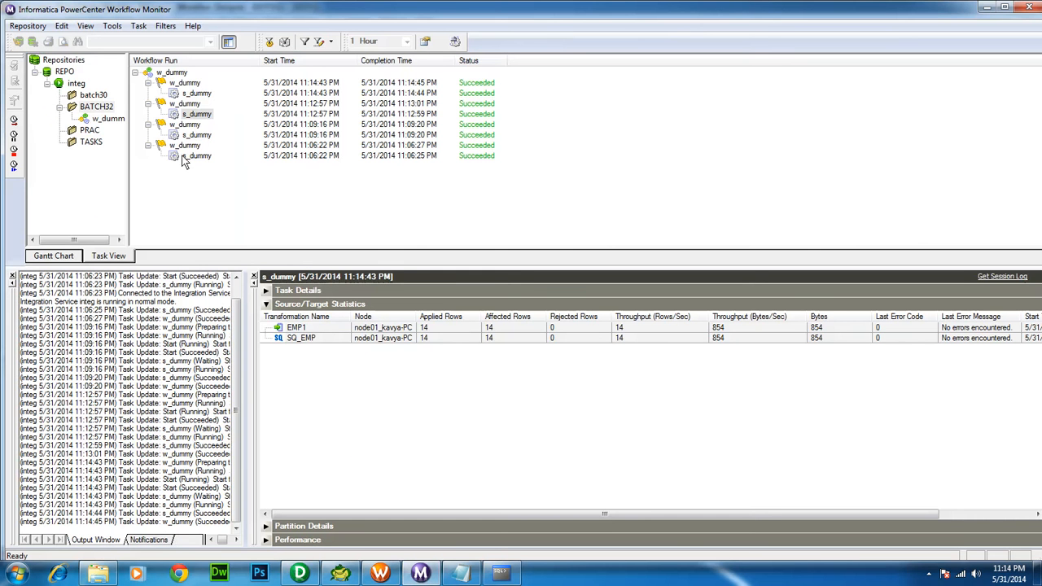
right_click(186, 93)
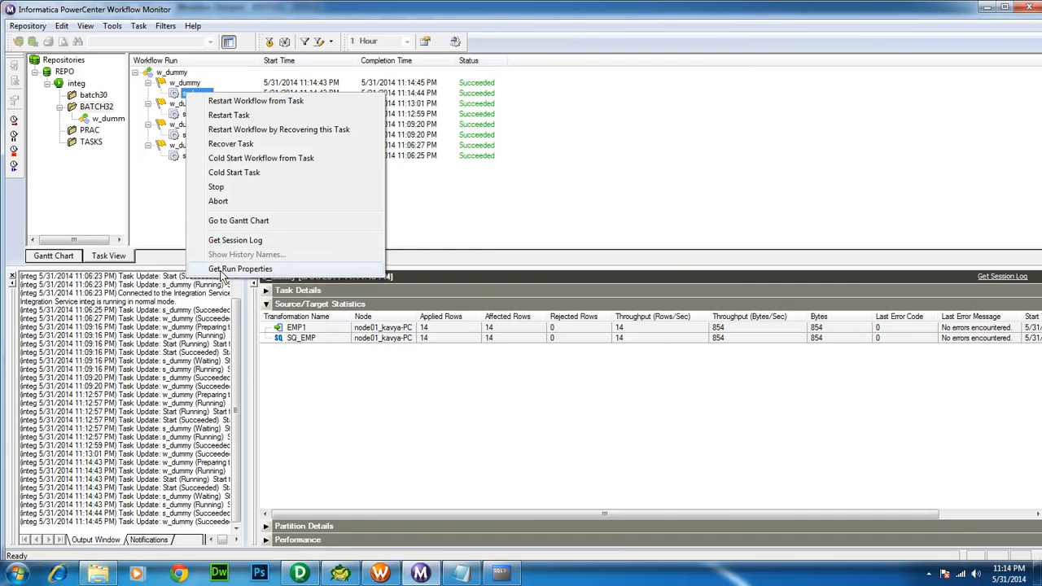
click(236, 269)
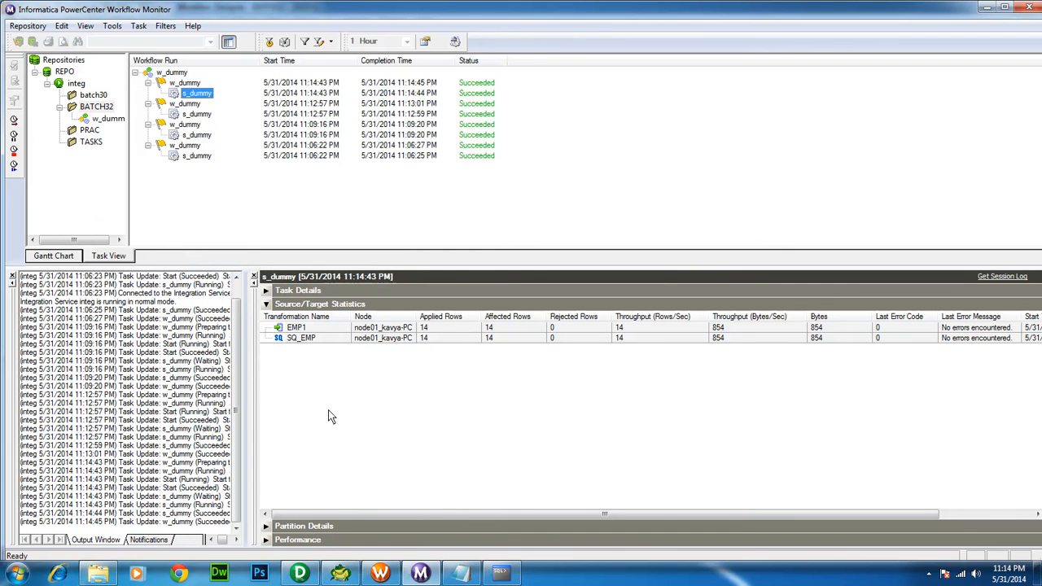
click(500, 573)
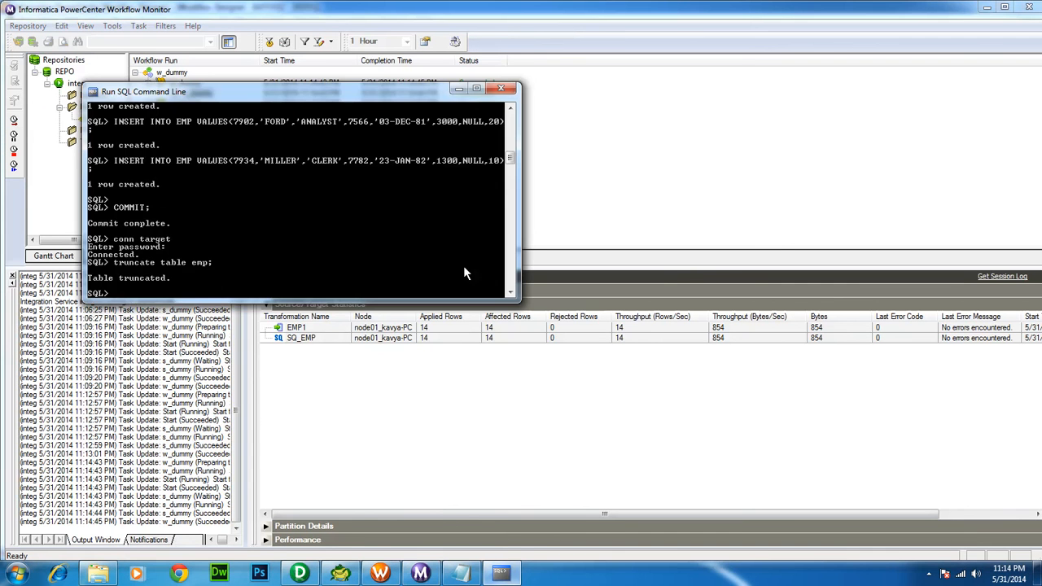
Set the SQL console window width to 180 and maximize it
double_click(387, 86)
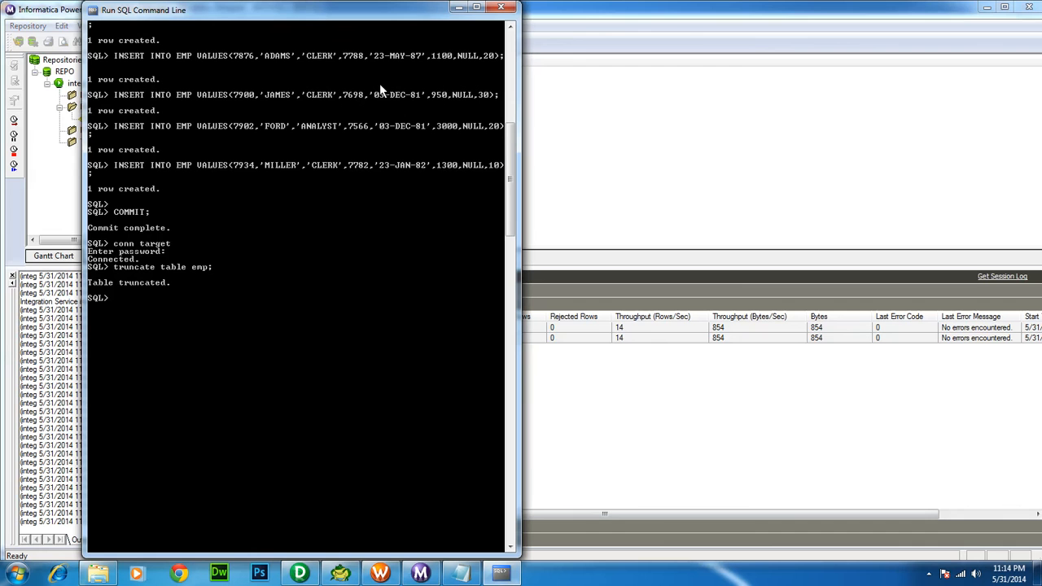
right_click(266, 12)
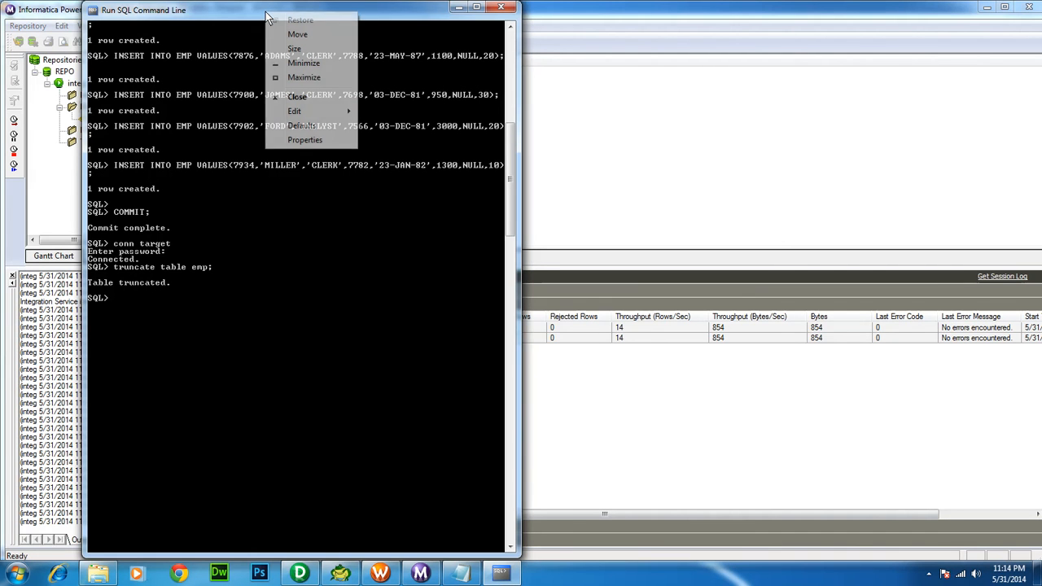
click(304, 140)
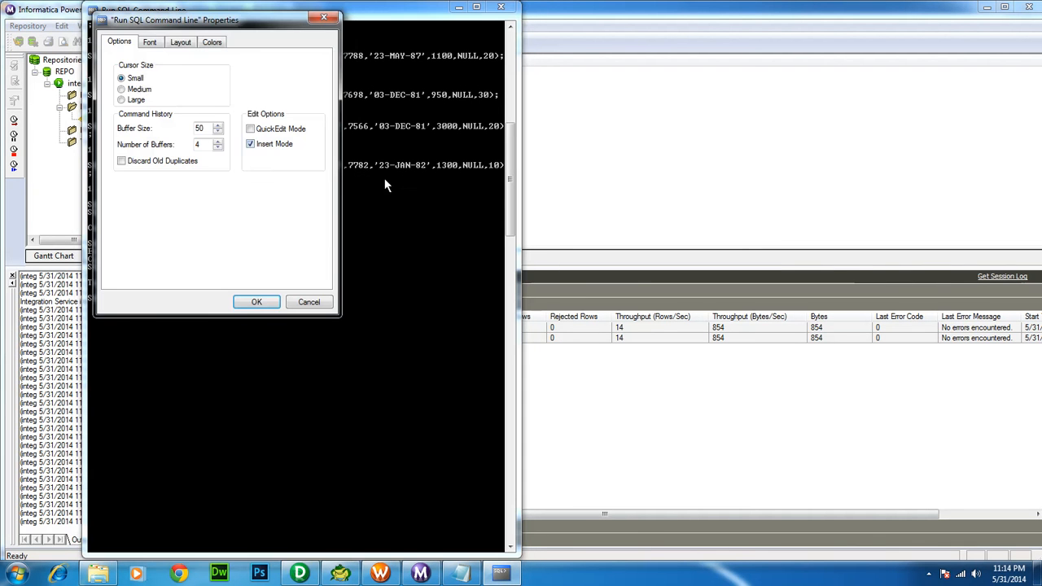
click(176, 43)
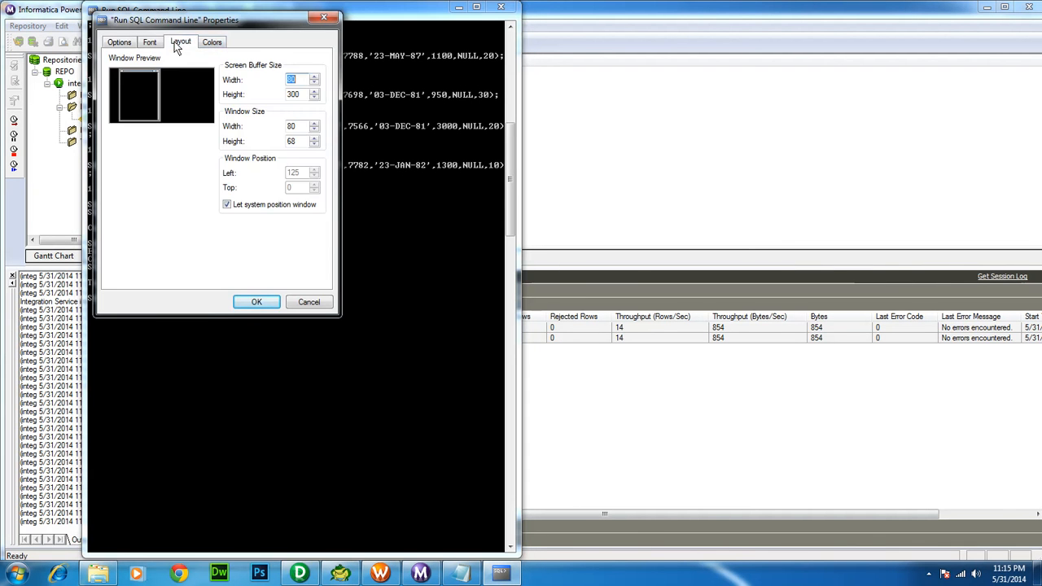
click(288, 126)
text(1)
click(255, 301)
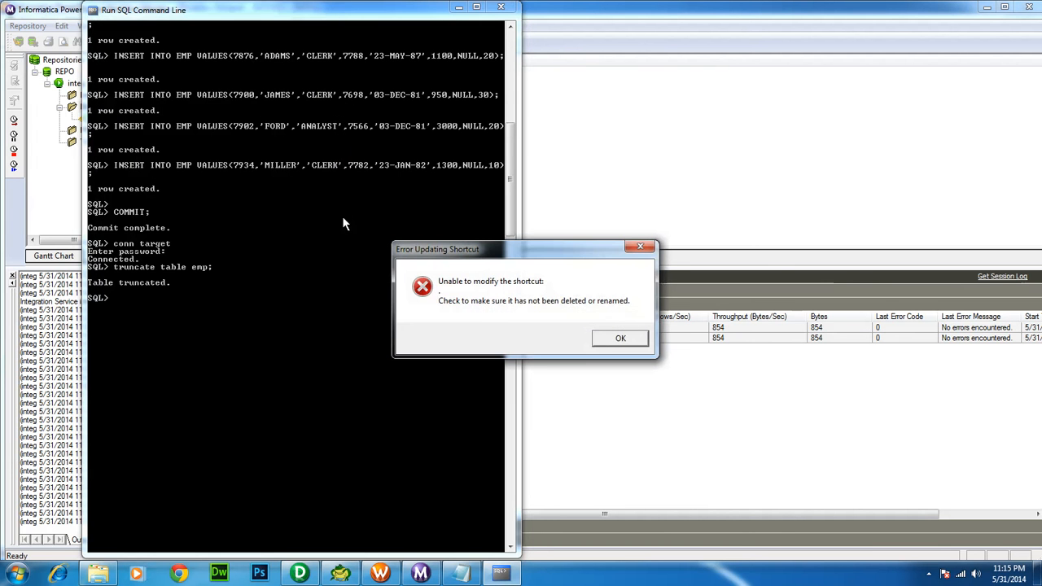
click(603, 340)
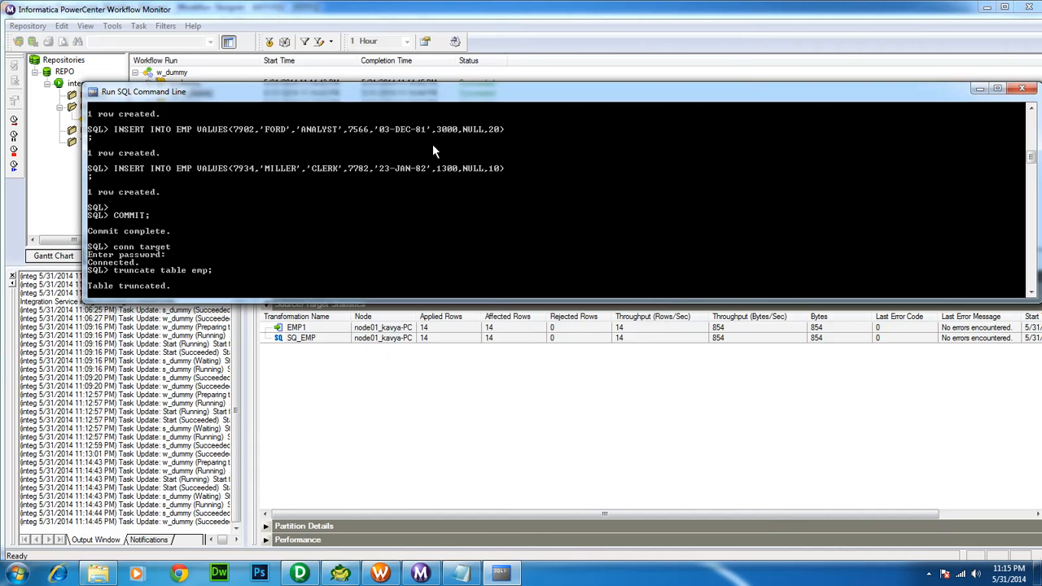
double_click(452, 93)
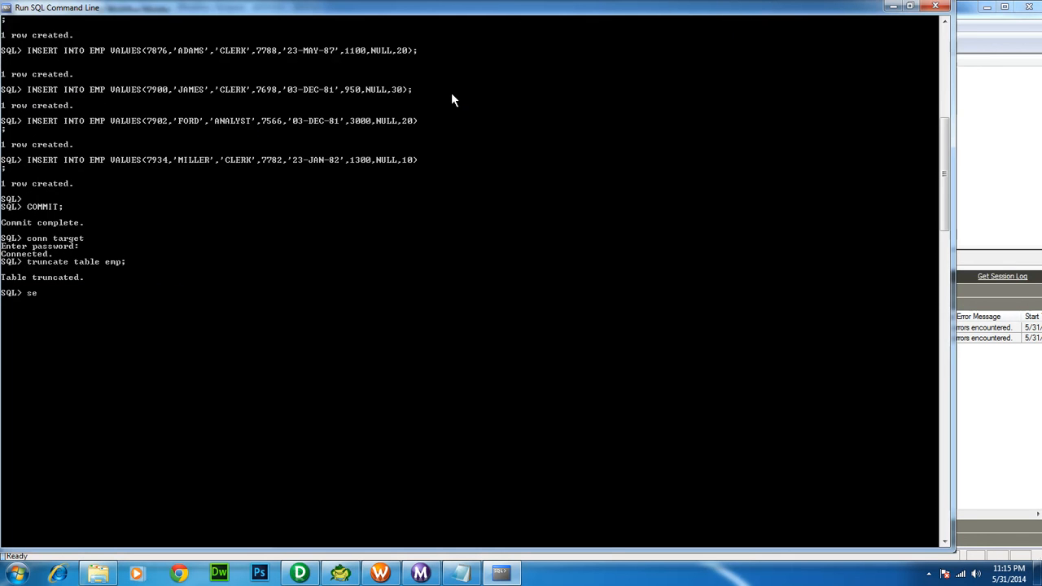
Set line width to 300 and list all EMP rows, showing 14
text(line 300)
key(Return)
text(se)
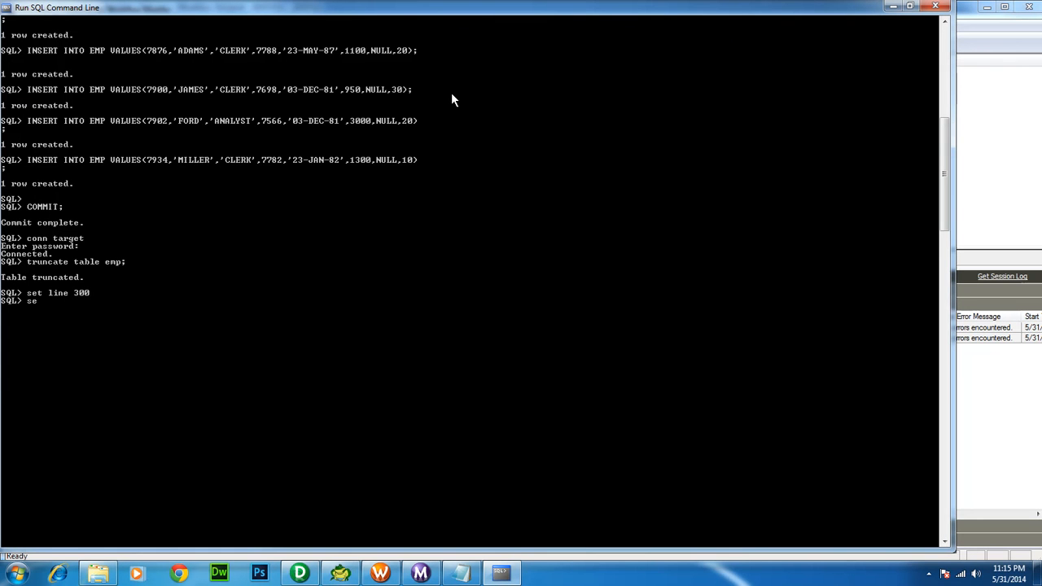
text(lect * from emp;)
key(Return)
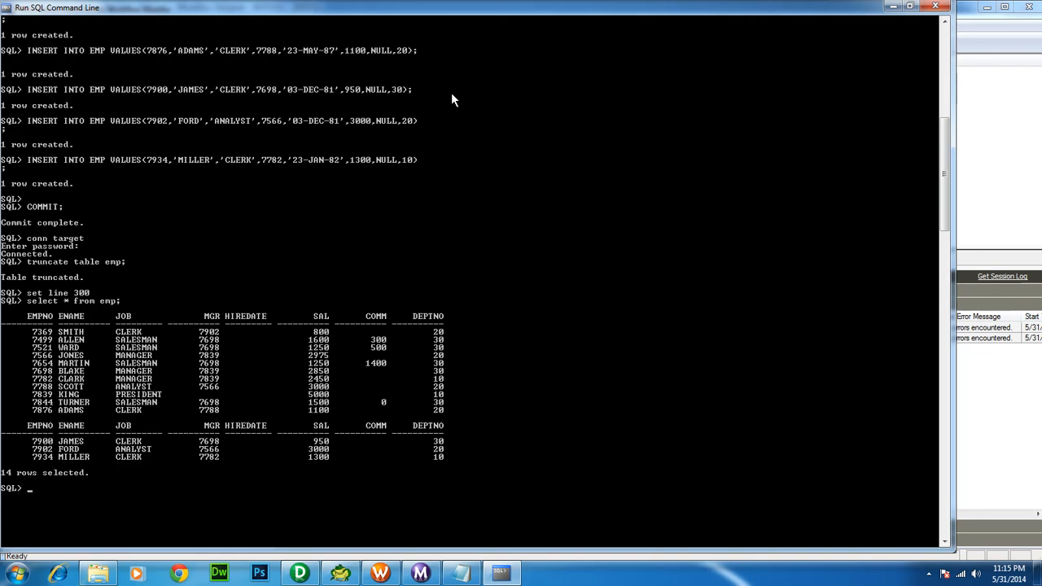
Truncate EMP and rerun the query to confirm it returns no rows
key(Up)
key(Up)
key(Up)
key(Return)
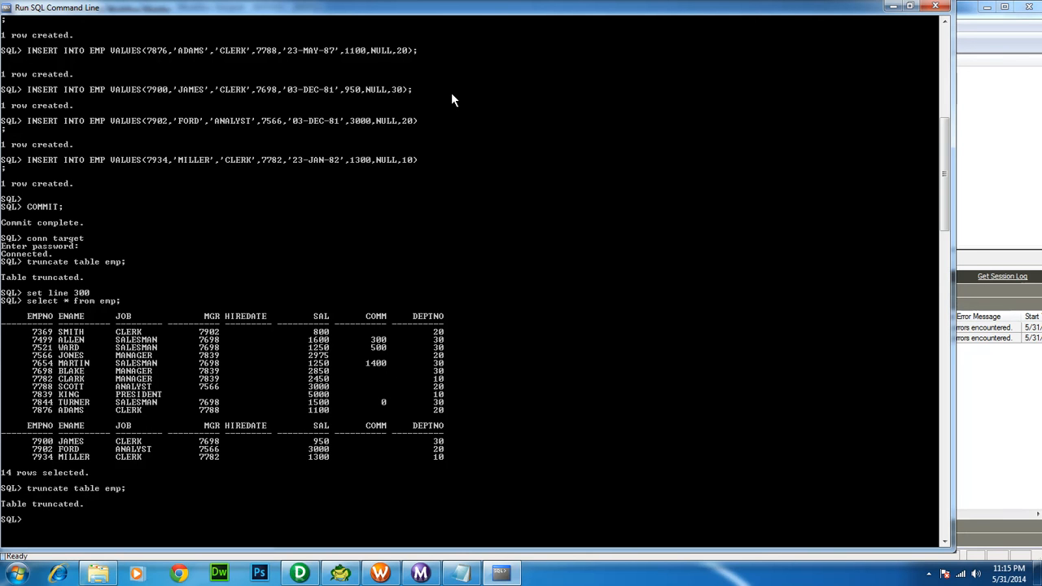
key(Up)
key(Up)
key(Return)
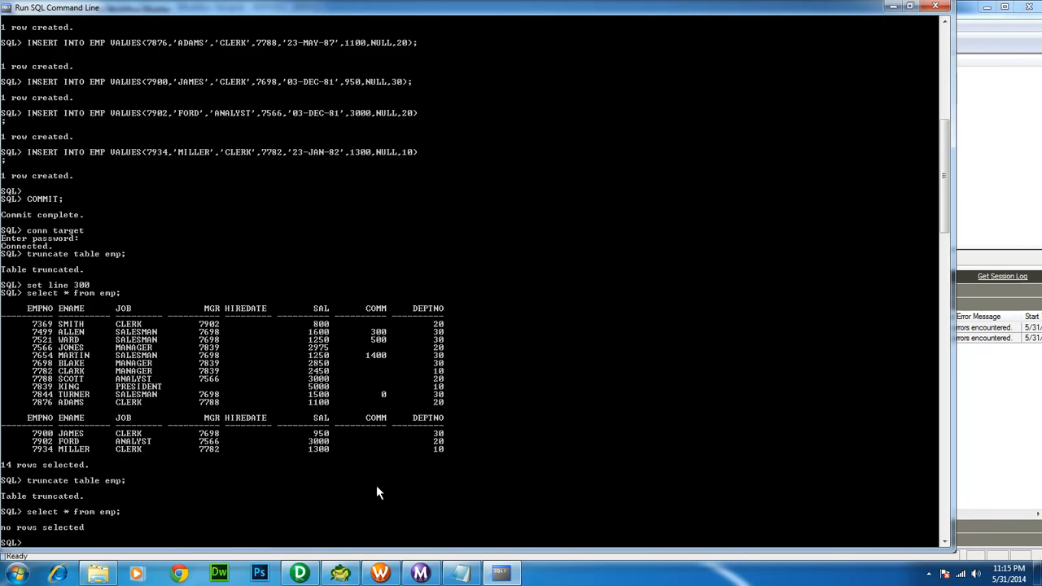
Rerun w_dummy after the truncate and confirm the 11:15:45 PM s_dummy run applied 14 rows
click(379, 572)
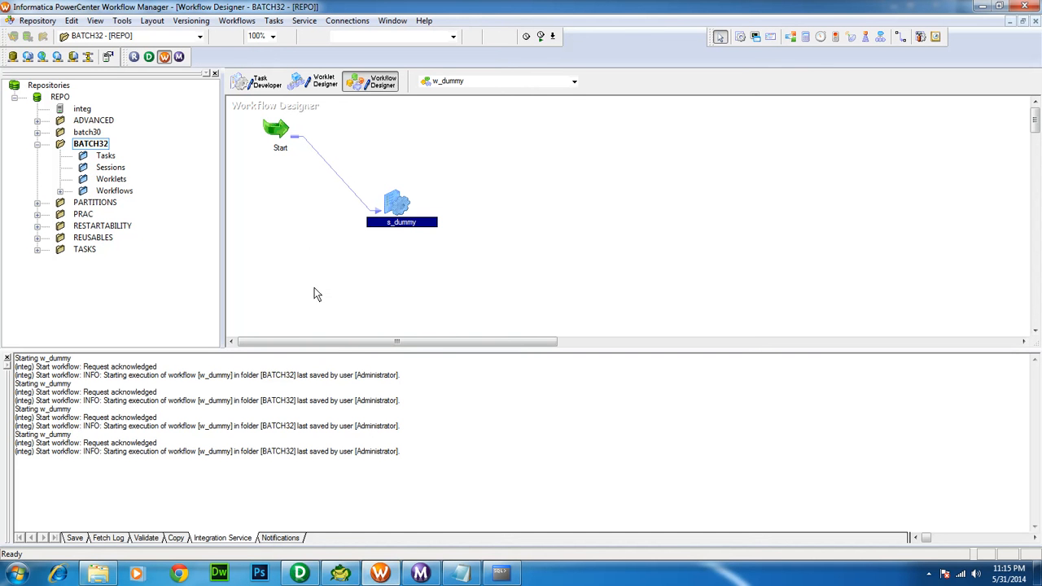
right_click(309, 233)
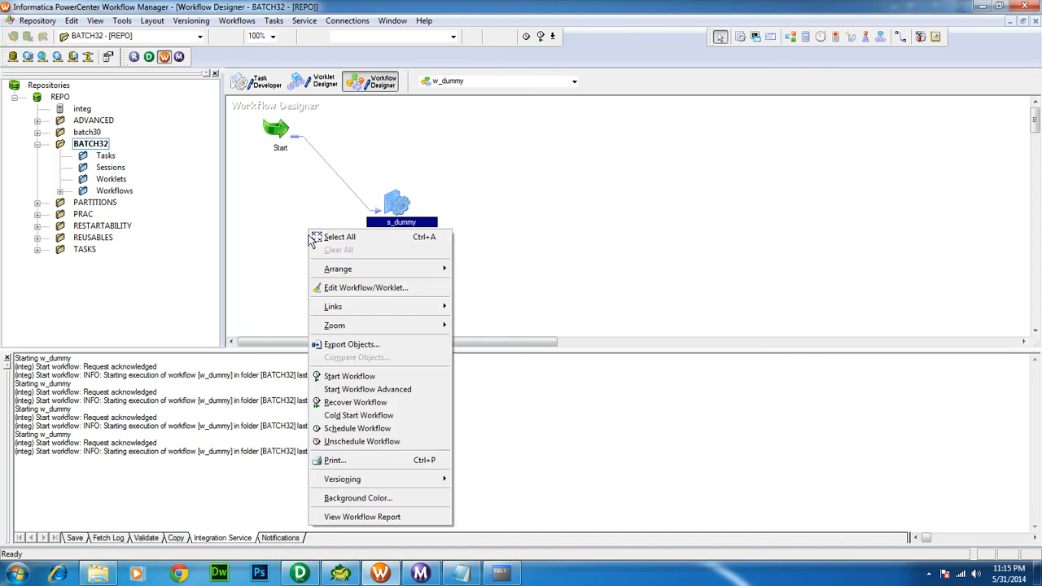
click(355, 379)
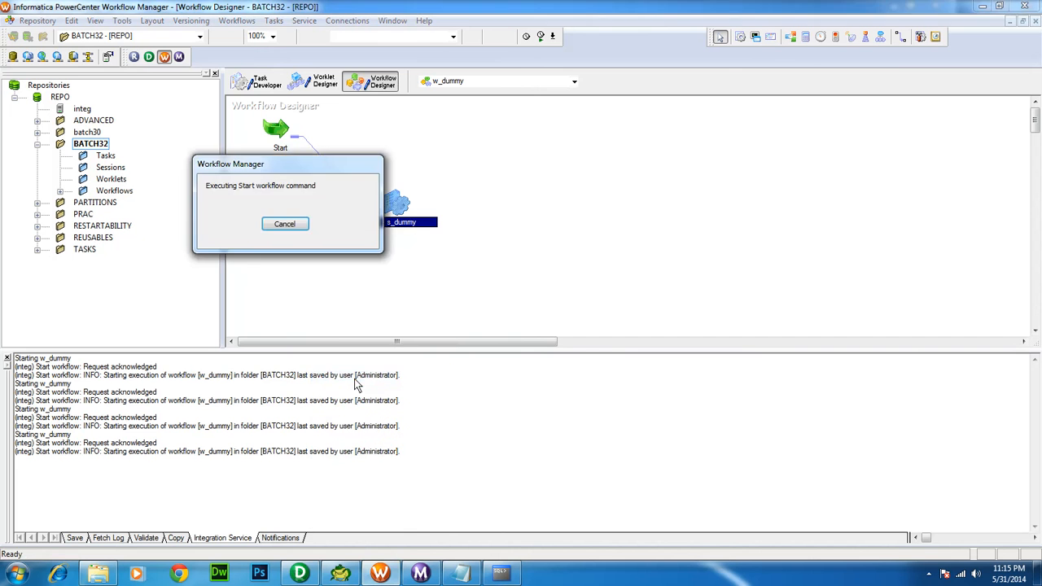
click(419, 573)
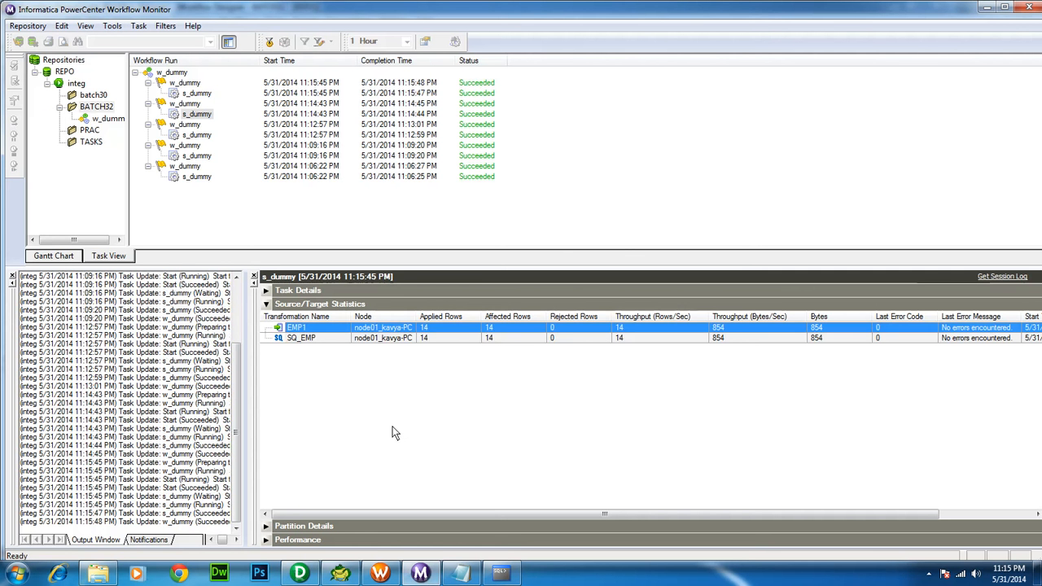
click(502, 574)
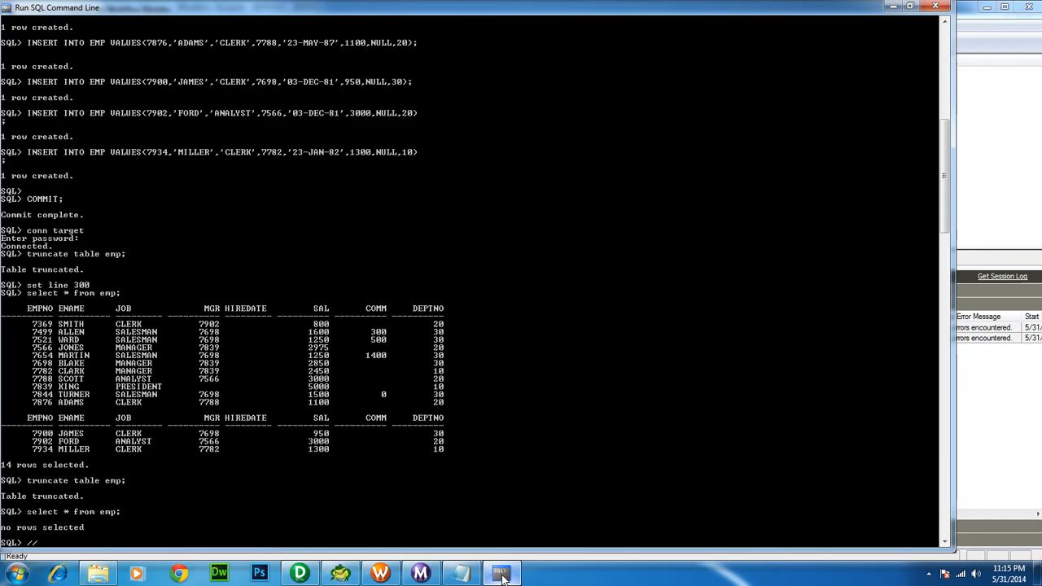
Rerun select * from emp to see 14 rows again, then close the SQL console
key(Return)
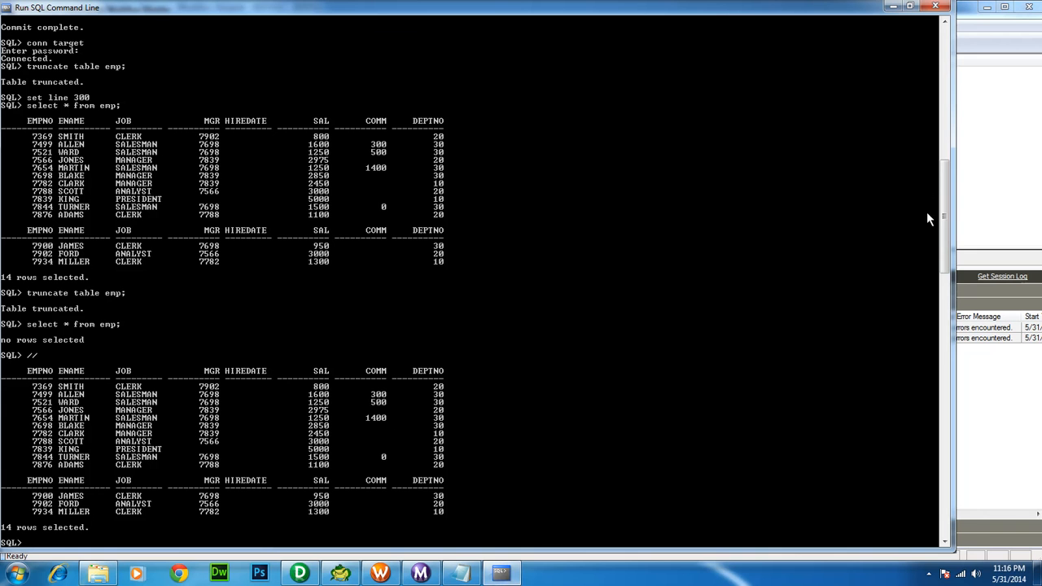
click(935, 7)
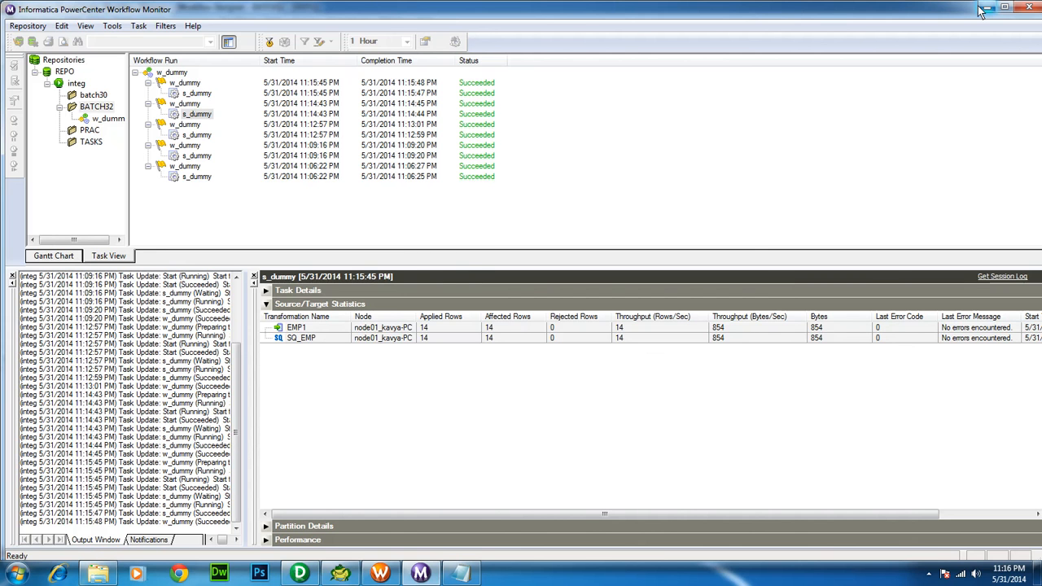
Minimize Workflow Monitor to show the w_dummy workflow with Start linked to s_dummy
click(983, 8)
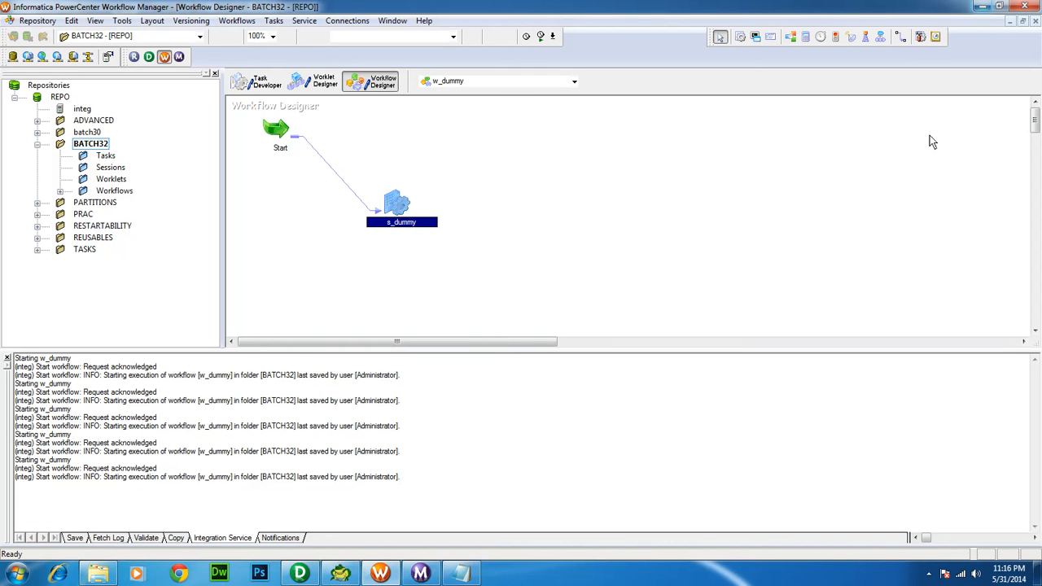
click(928, 575)
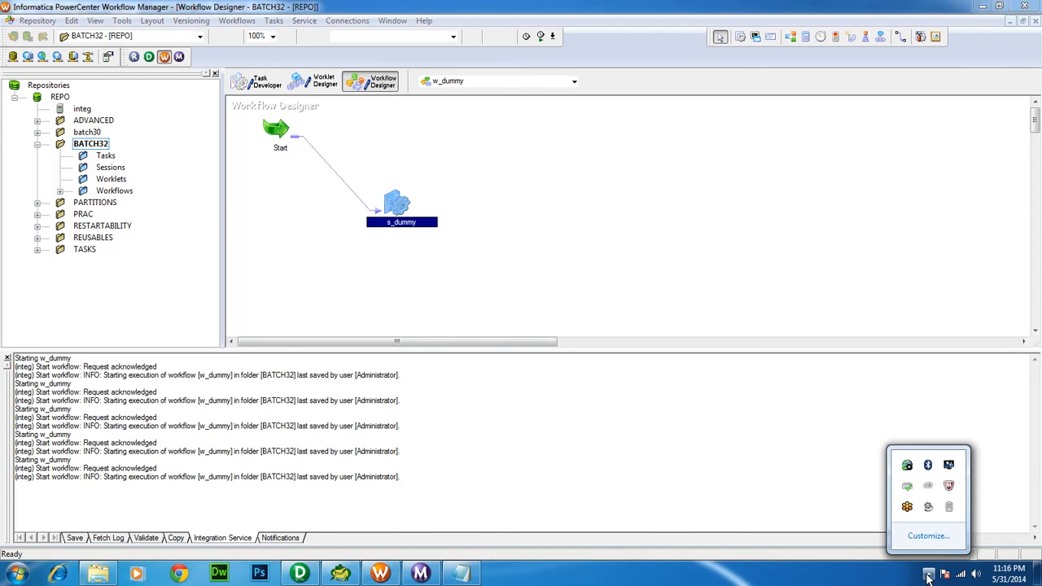
click(928, 506)
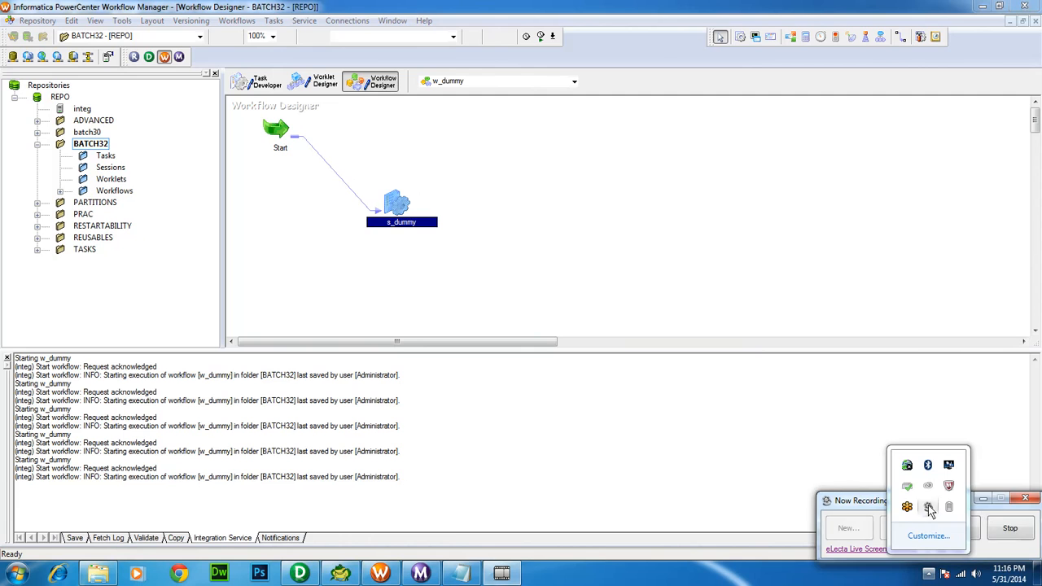